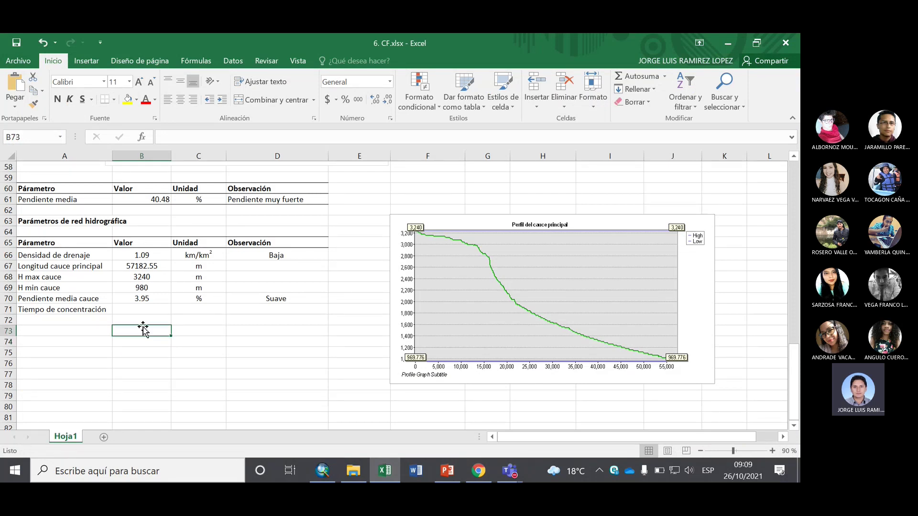
# Begin the Tiempo de concentración formula in B73 as =0.3*((B67/1000)/, consulting the Tc equation on the PowerPoint slide.
pyautogui.write('=')
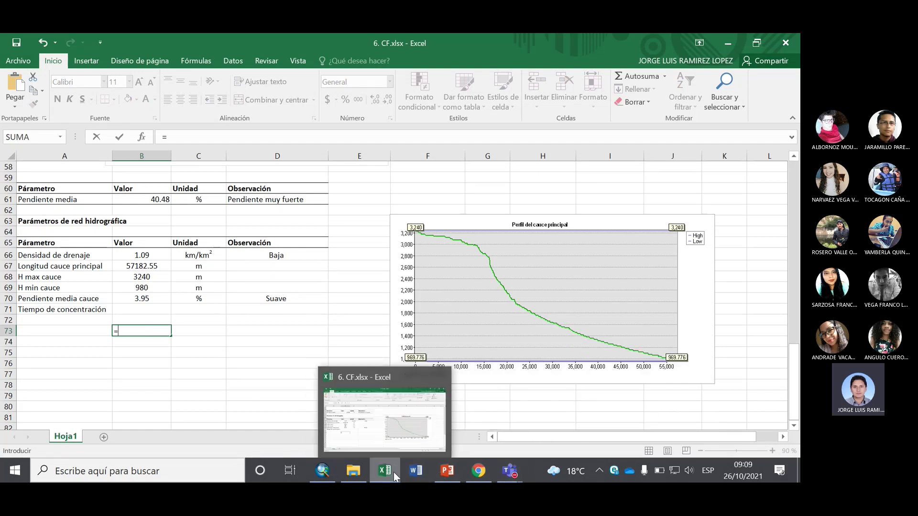
pyautogui.click(394, 472)
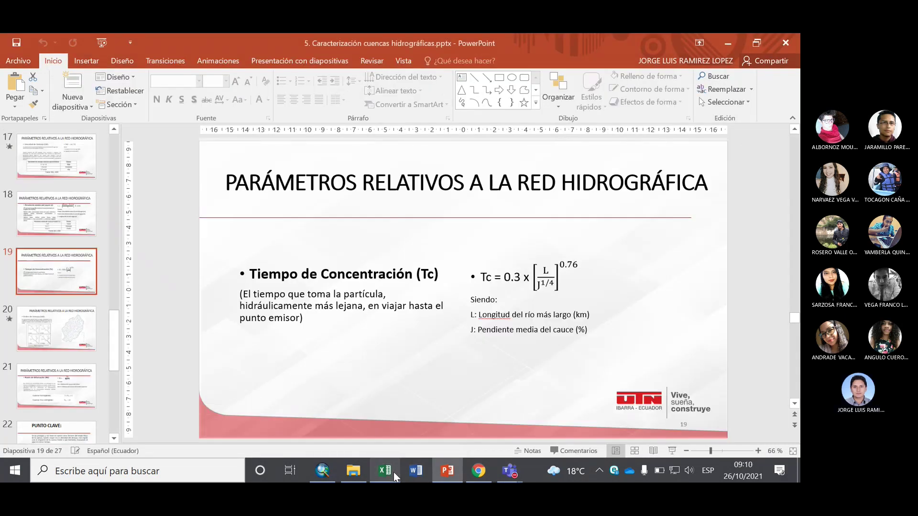
pyautogui.click(393, 472)
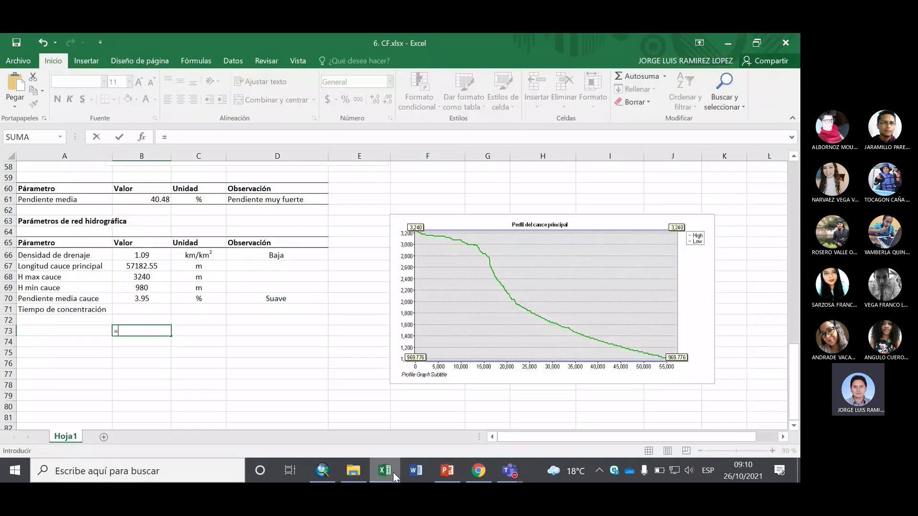
pyautogui.write('0.3*')
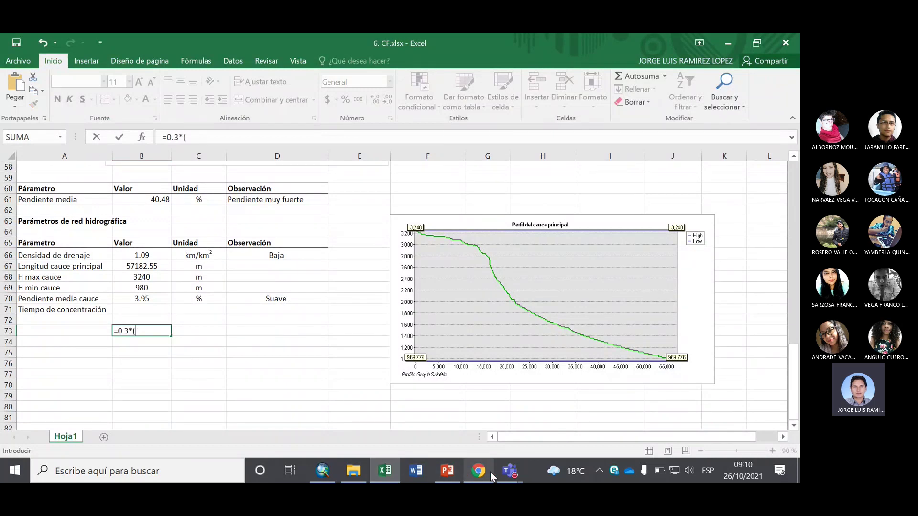
pyautogui.click(451, 474)
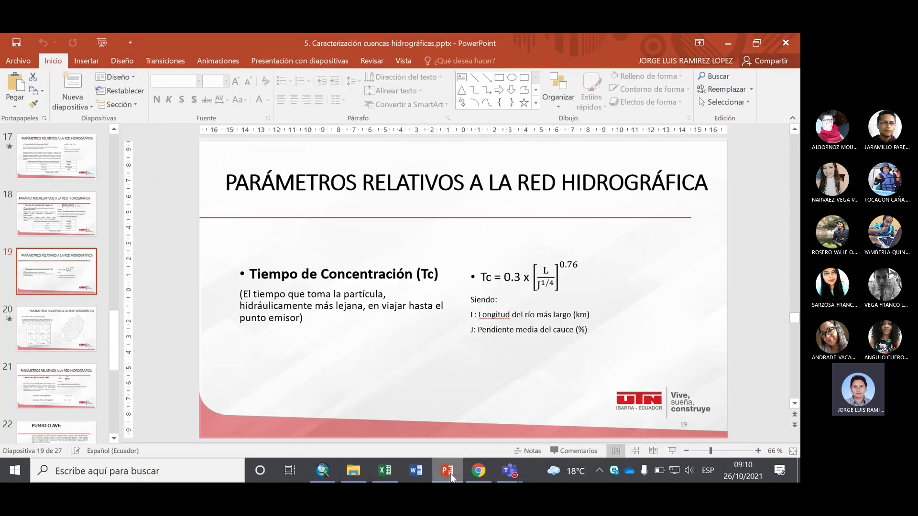
pyautogui.click(451, 476)
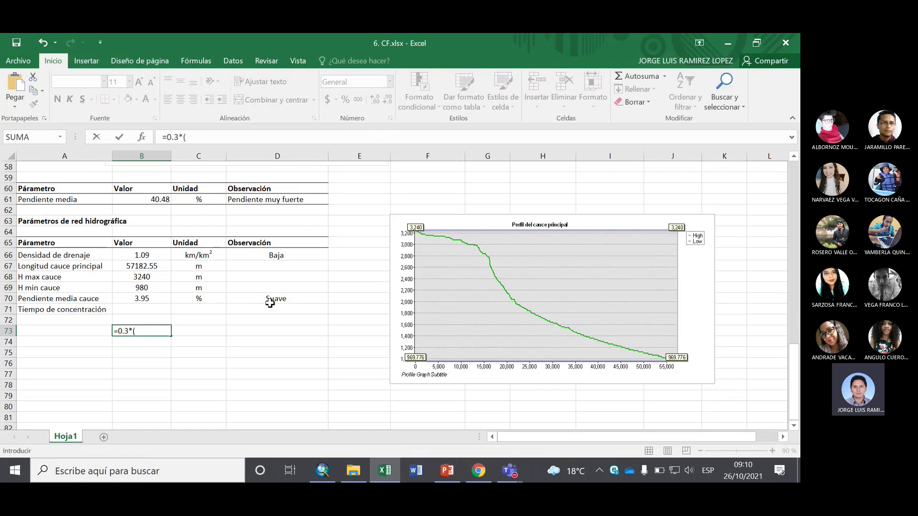
pyautogui.click(138, 269)
pyautogui.click(188, 137)
pyautogui.write('(B67')
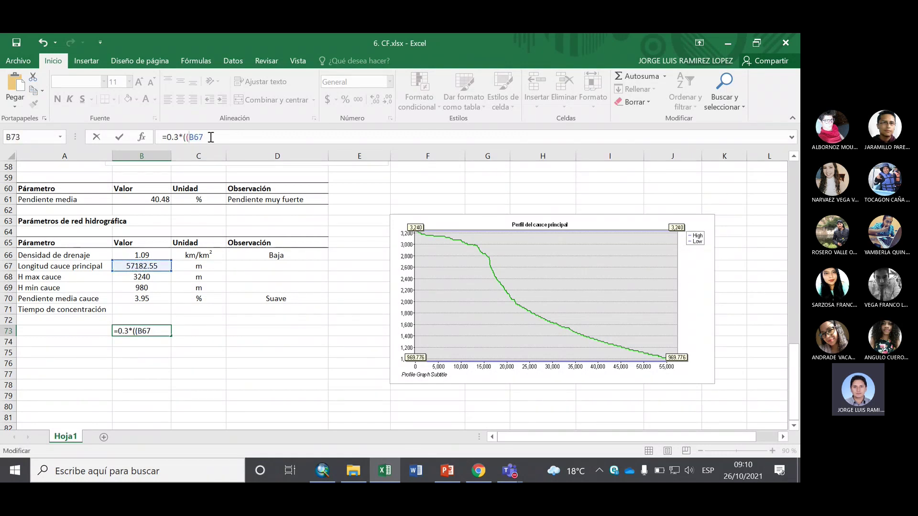
pyautogui.write('/1000)/')
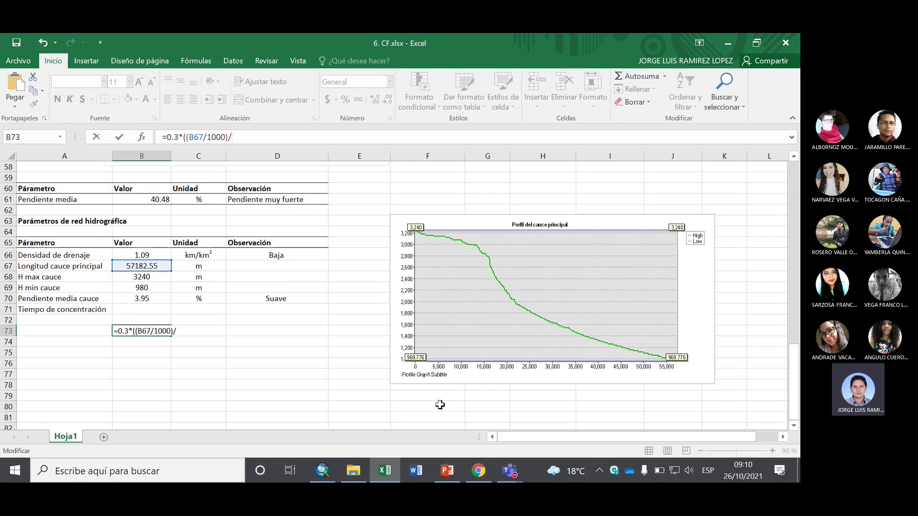
# Complete the B73 formula as =0.3*((B67/1000)/(B70^0.25))^0.76, checking it against the Tc equation on the PowerPoint slide.
pyautogui.click(455, 477)
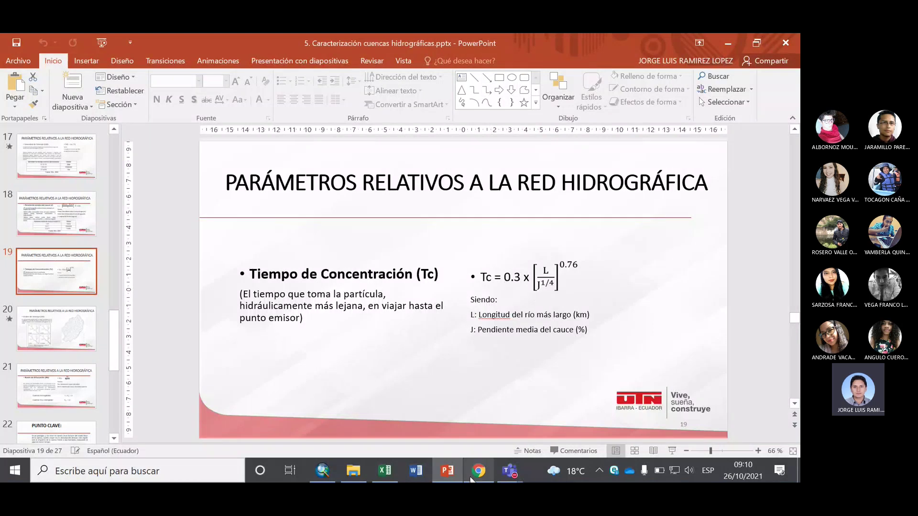
pyautogui.click(385, 471)
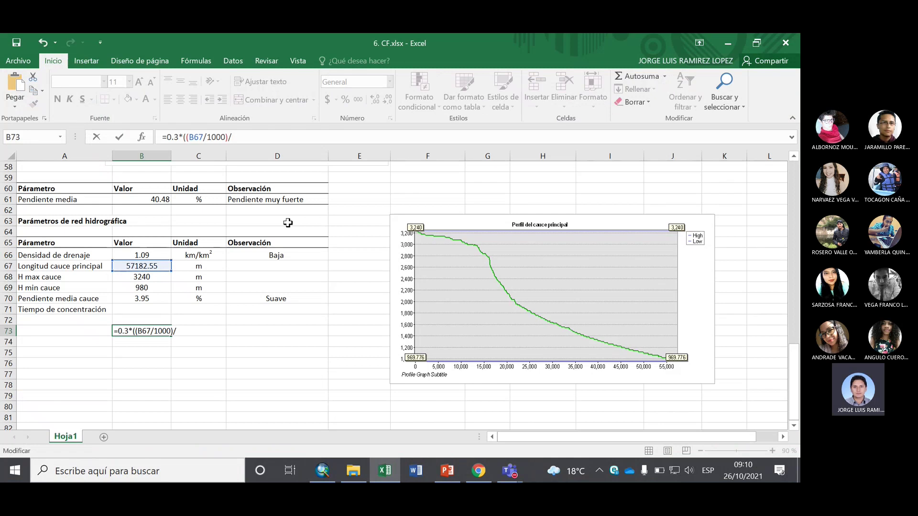
pyautogui.write('(')
pyautogui.click(158, 299)
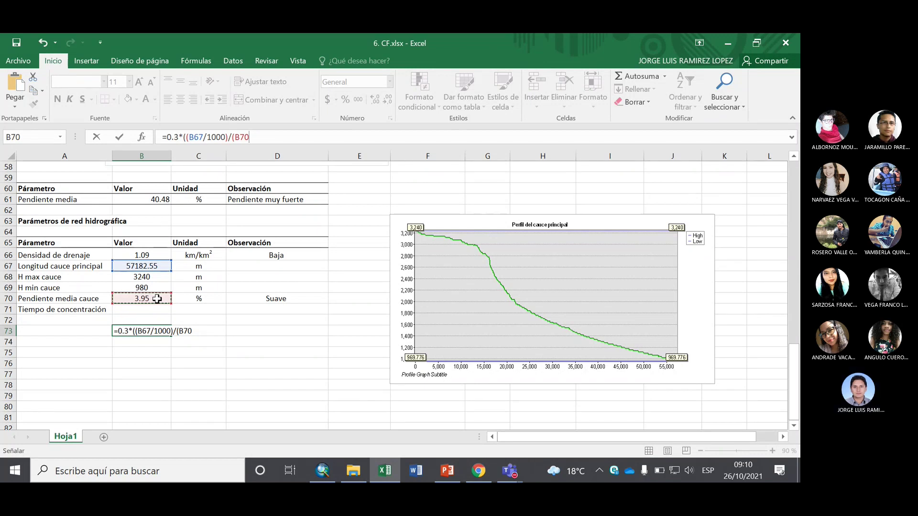
pyautogui.write('^')
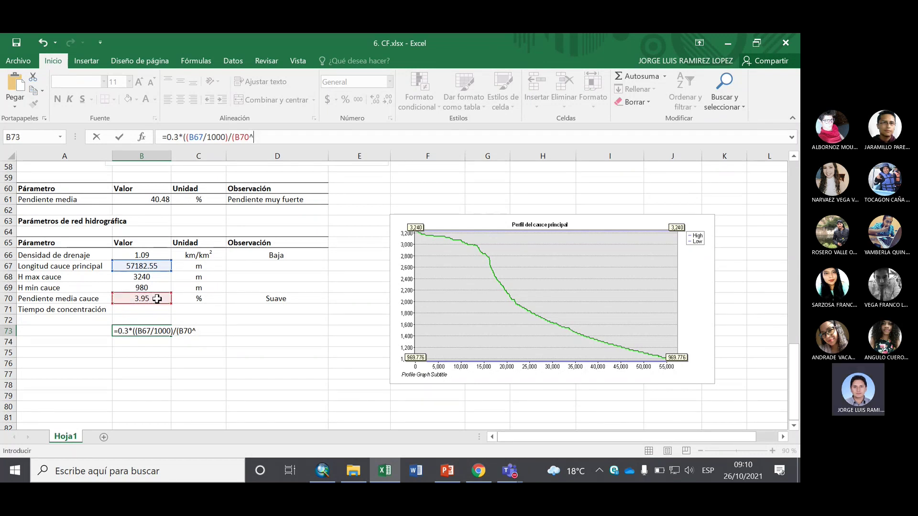
pyautogui.write('0.25))^0.76')
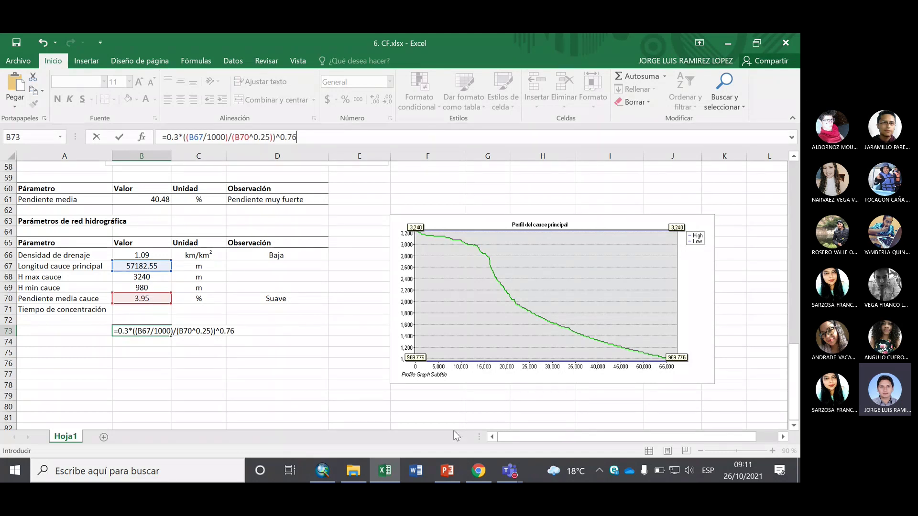
pyautogui.click(447, 474)
pyautogui.click(447, 474)
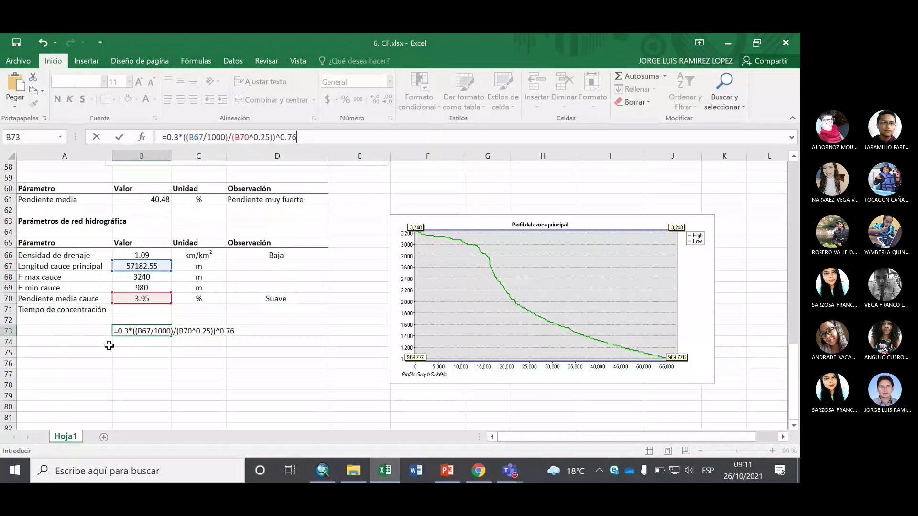
pyautogui.press('Return')
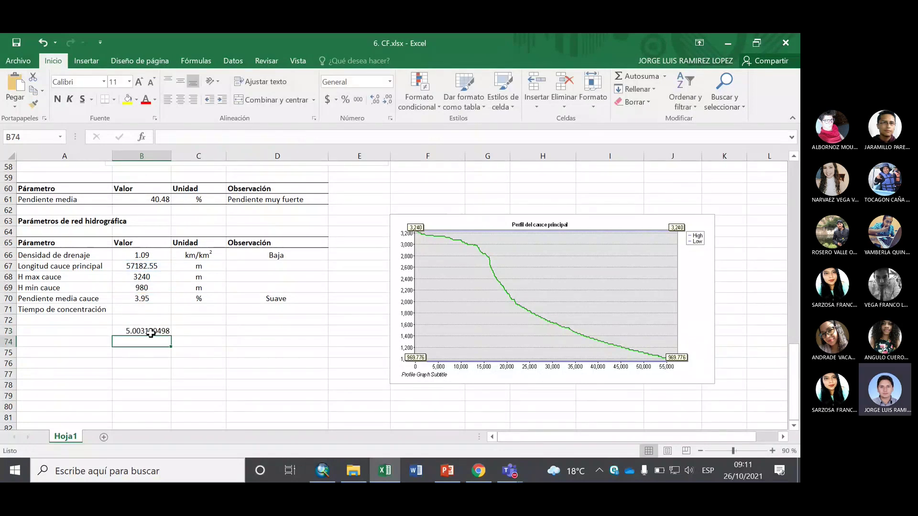
# Reduce the displayed result in B73 to three decimals.
pyautogui.click(150, 329)
pyautogui.click(388, 100)
pyautogui.click(388, 100)
pyautogui.click(388, 100)
pyautogui.click(388, 100)
pyautogui.click(388, 100)
pyautogui.click(388, 100)
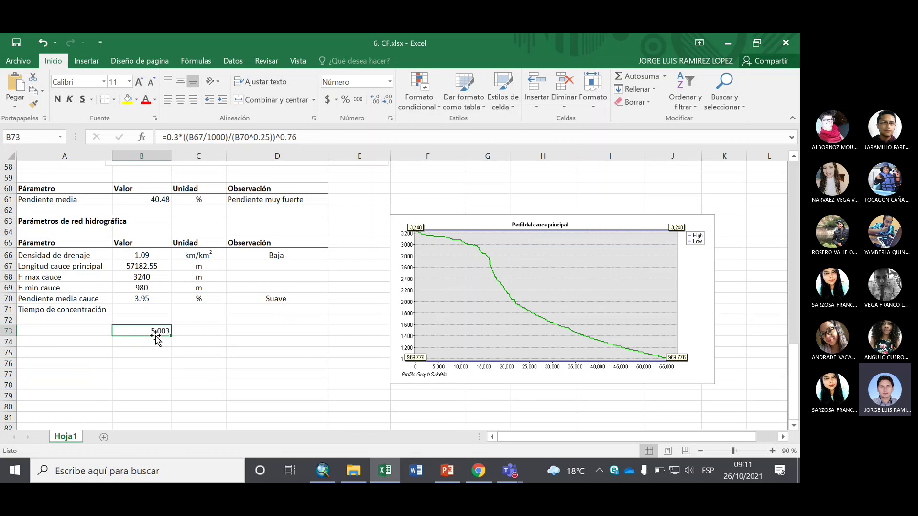
# Convert the concentration time from hours to minutes in B72 with the formula =B73*60.
pyautogui.click(161, 311)
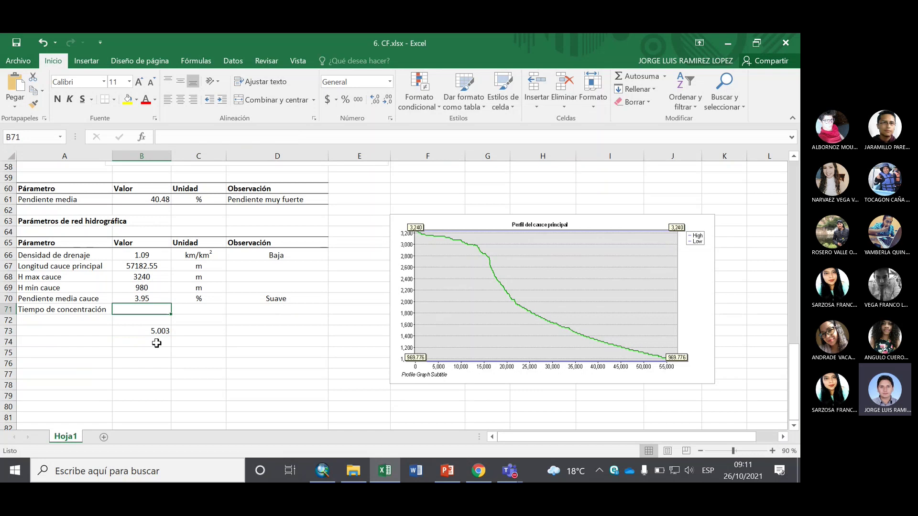
pyautogui.doubleClick(155, 323)
pyautogui.write('=')
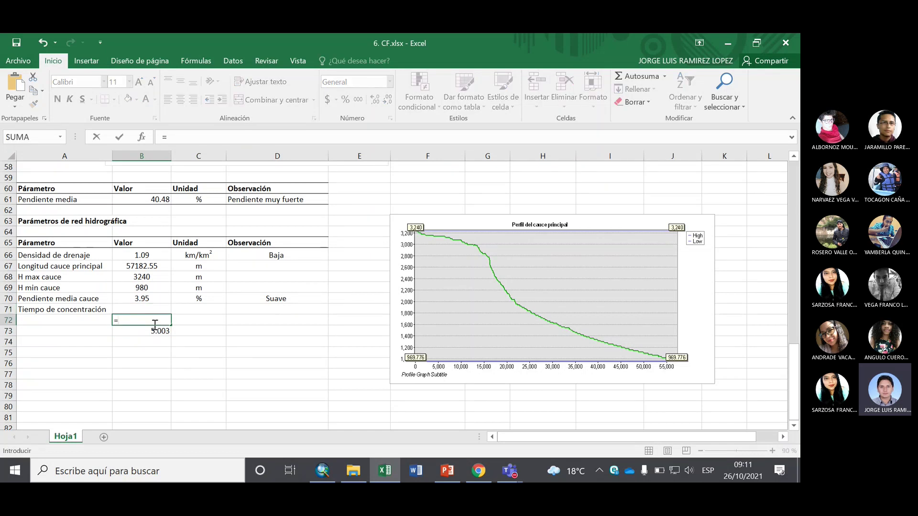
pyautogui.click(165, 330)
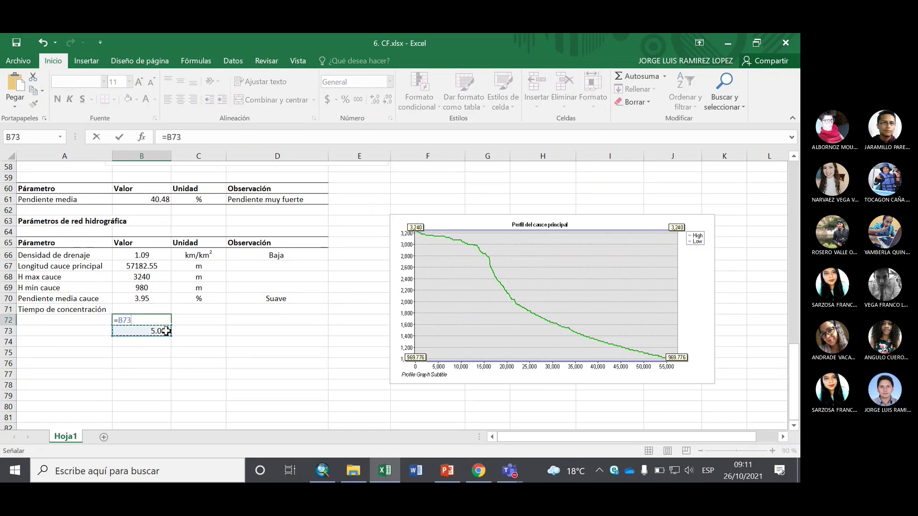
pyautogui.write('+')
pyautogui.press('BackSpace')
pyautogui.write('*60')
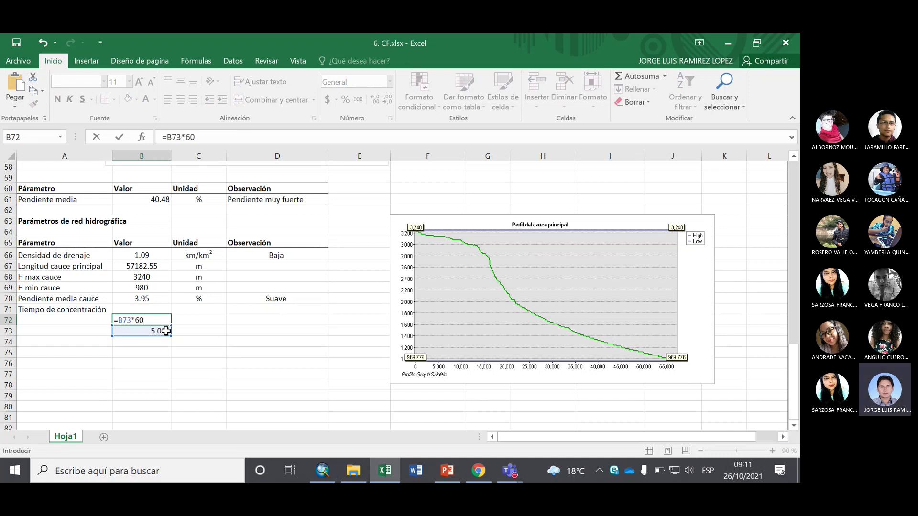
pyautogui.press('Return')
# Paste the B72 result into B71 as a value only and clear the helper cells B72:B73.
pyautogui.click(148, 309)
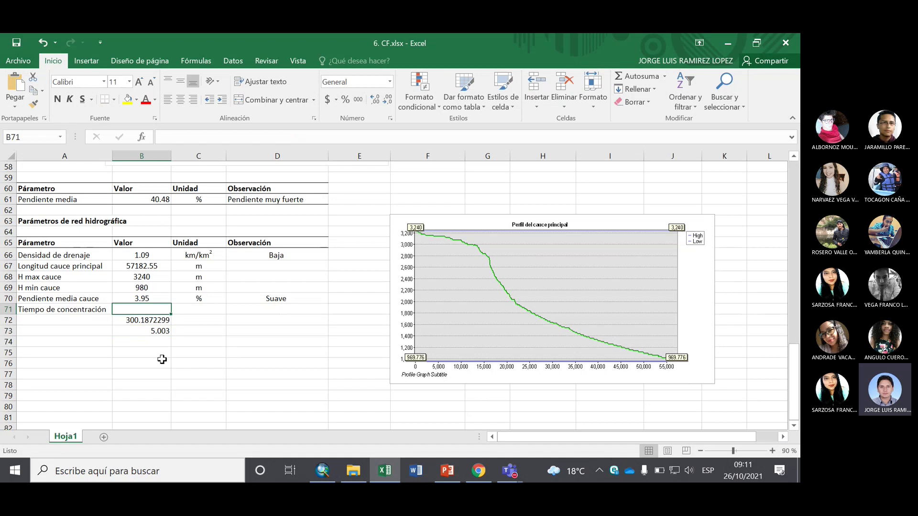
pyautogui.click(159, 319)
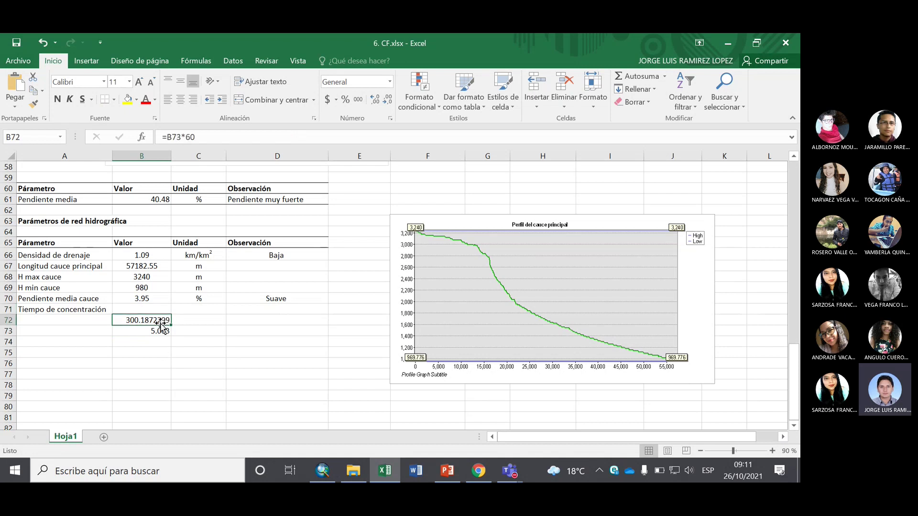
pyautogui.hotkey('ctrl', 'c')
pyautogui.click(158, 311)
pyautogui.rightClick(159, 311)
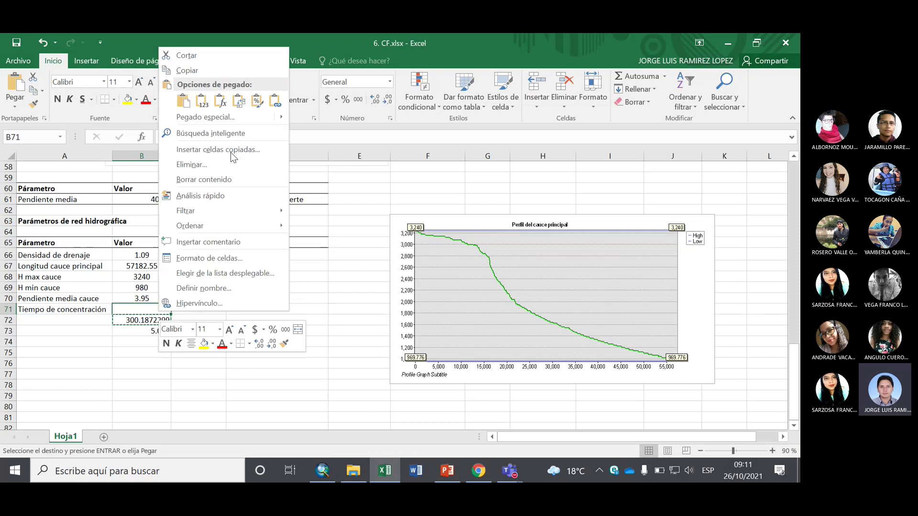
pyautogui.click(202, 104)
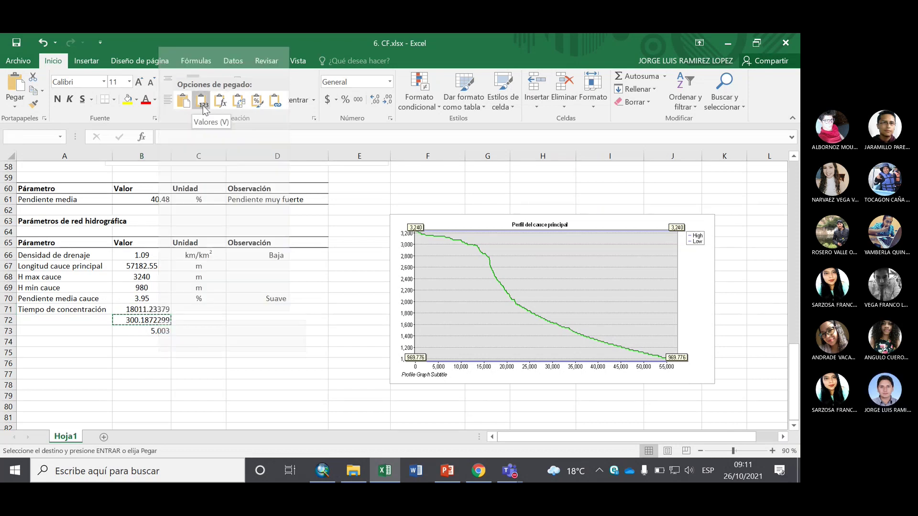
pyautogui.click(198, 358)
pyautogui.moveTo(149, 320); pyautogui.dragTo(159, 339)
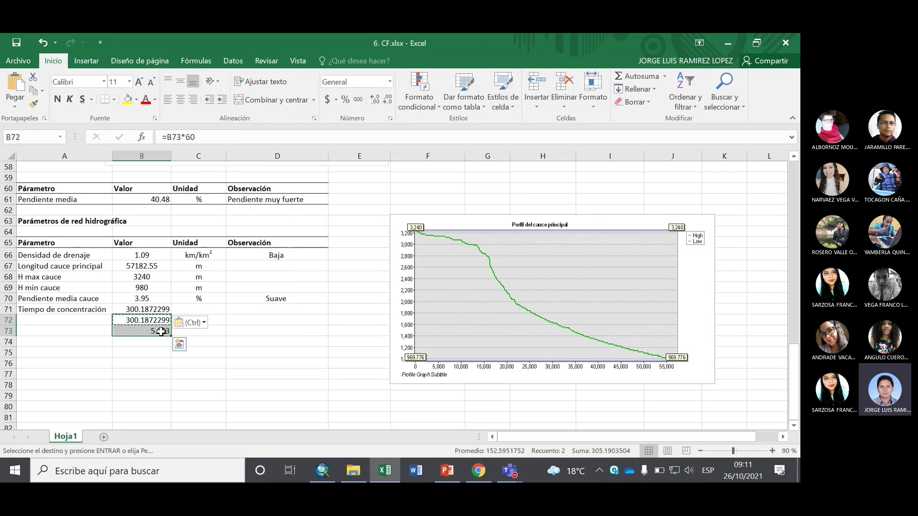
pyautogui.press('Delete')
# Enter min as the unit of Tiempo de concentración in C71.
pyautogui.click(202, 311)
pyautogui.write('min')
pyautogui.click(211, 342)
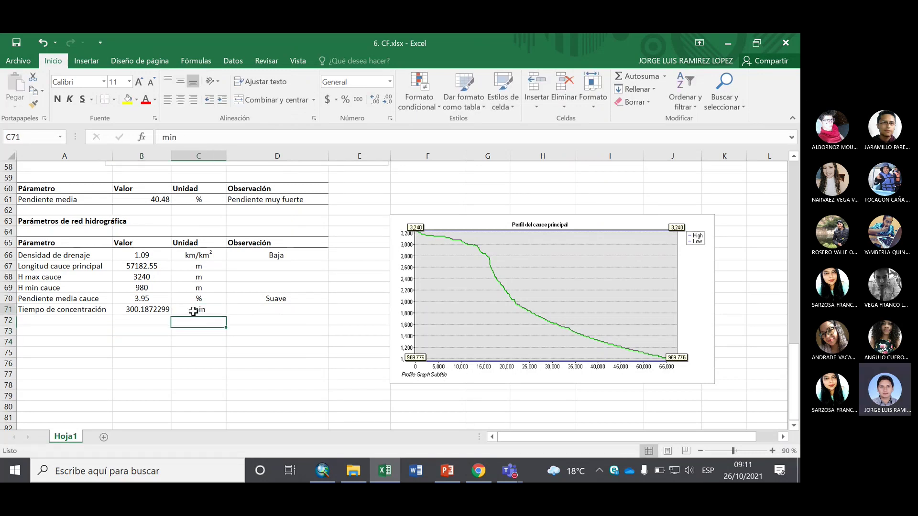
# Show the Tiempo de concentración value in B71 centred and with two decimals.
pyautogui.click(148, 309)
pyautogui.click(388, 100)
pyautogui.click(388, 100)
pyautogui.click(388, 100)
pyautogui.click(387, 100)
pyautogui.click(387, 100)
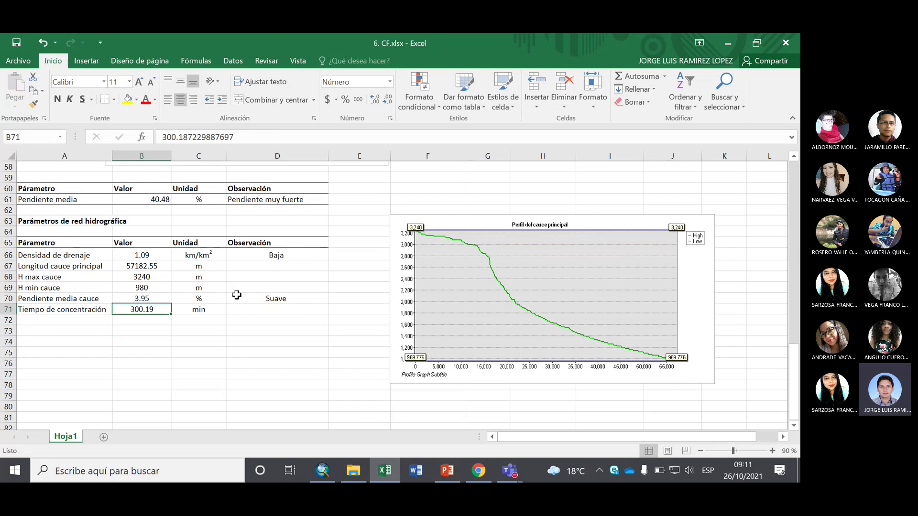
pyautogui.click(236, 321)
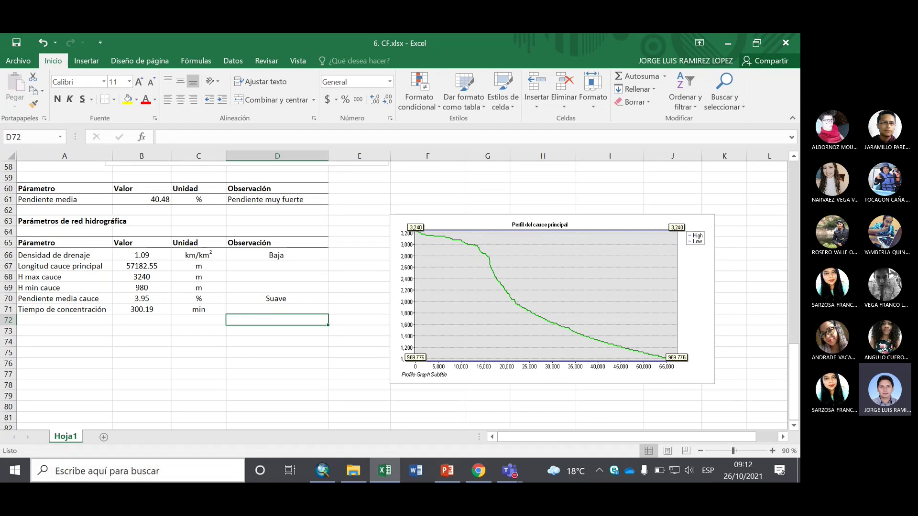
# Switch to the PowerPoint presentation and review slide 21 on Razón de bifurcación and slide 20 on Orden de Drenaje.
pyautogui.moveTo(478, 471)
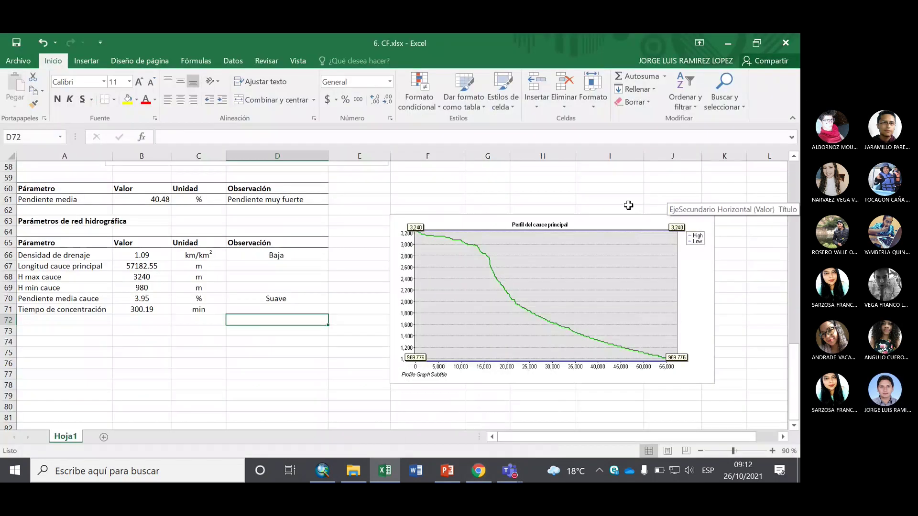
pyautogui.click(609, 209)
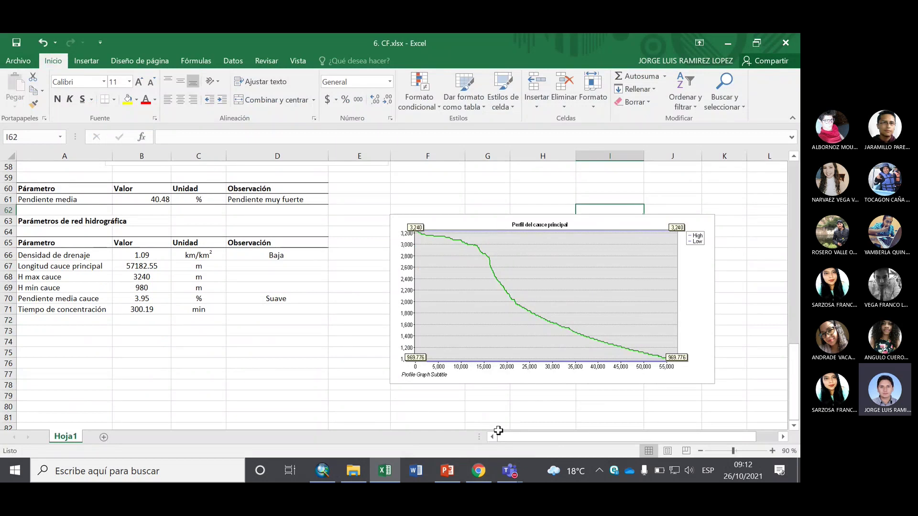
pyautogui.click(447, 472)
pyautogui.click(68, 335)
pyautogui.click(60, 368)
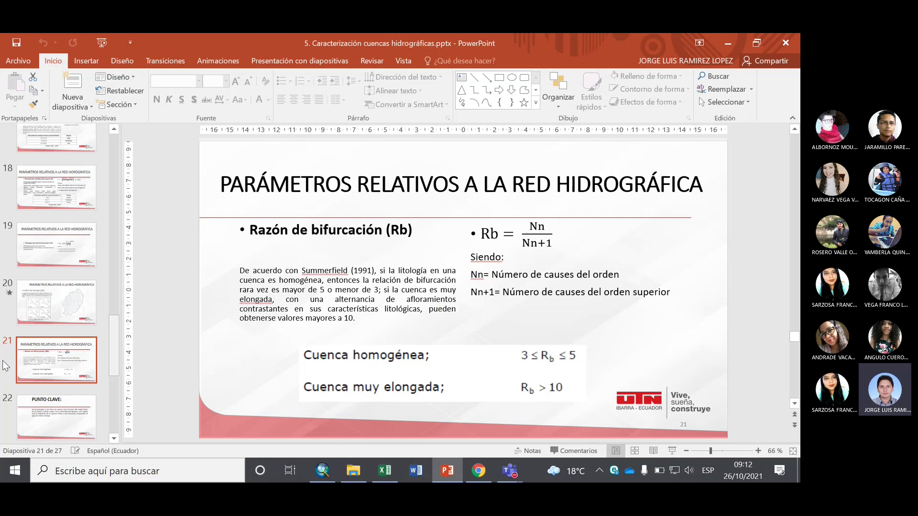
pyautogui.click(53, 306)
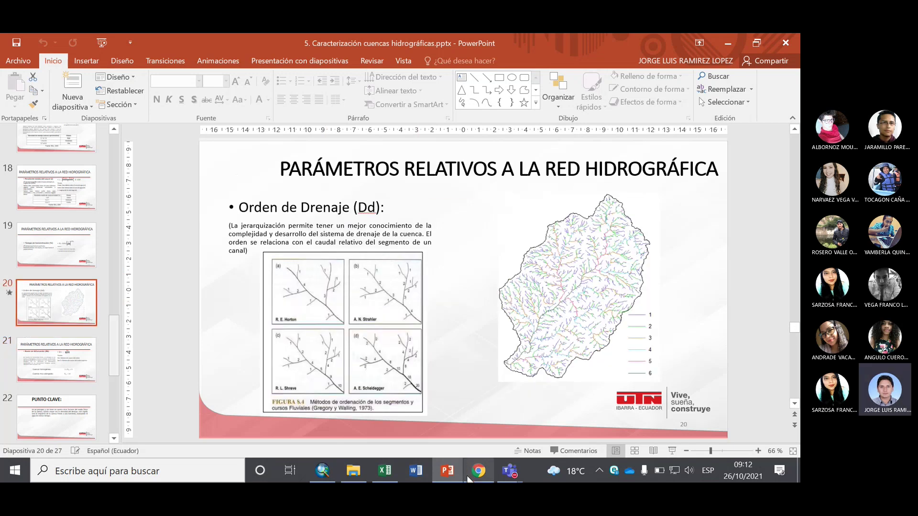
# Switch to ArcMap, hide the Altitud cauce layer and collapse the legends of Altitud cauce and Red_hidrica_Intag.
pyautogui.click(335, 469)
pyautogui.moveTo(14, 192)
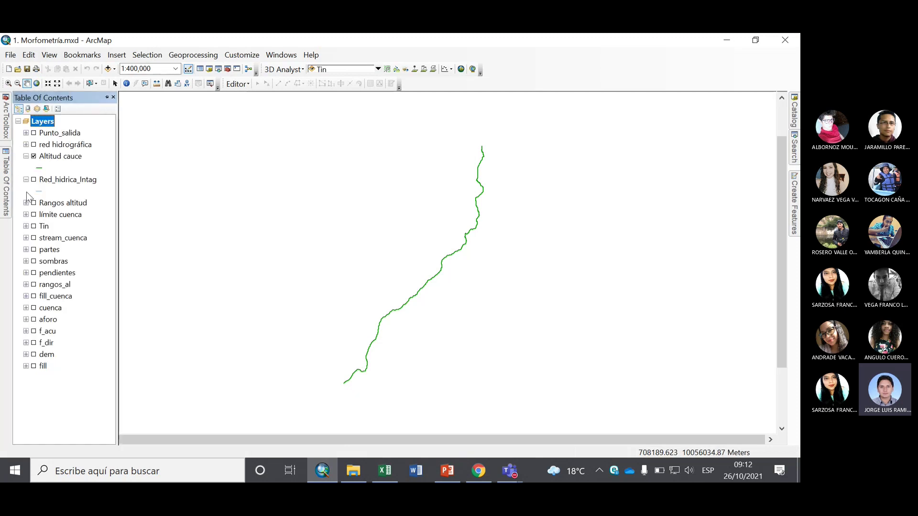
pyautogui.click(25, 155)
pyautogui.click(34, 156)
pyautogui.click(26, 168)
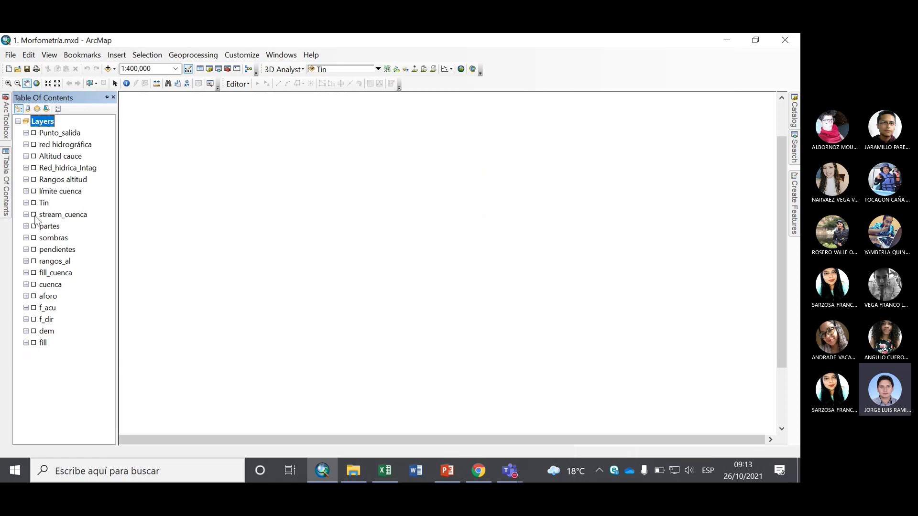
# Make the stream_cuenca layer visible, expand its legend and select the layer.
pyautogui.click(33, 214)
pyautogui.click(26, 215)
pyautogui.click(63, 215)
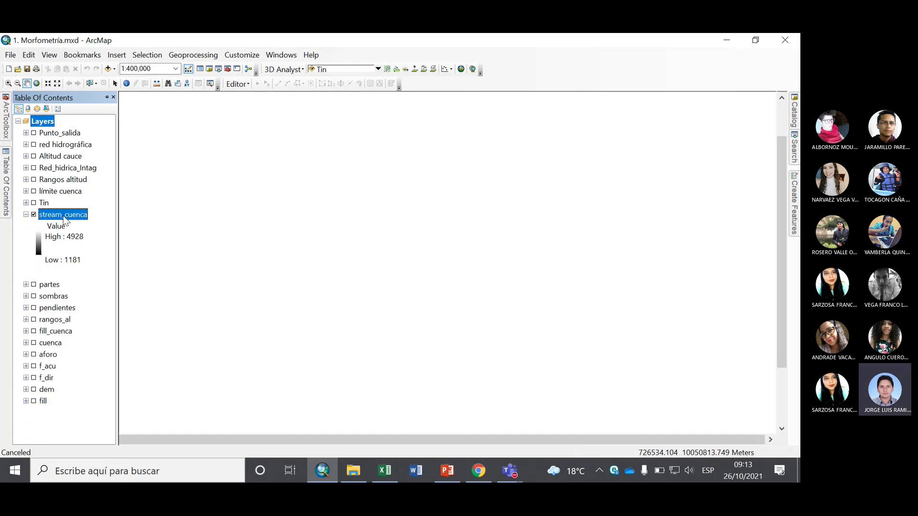
# Zoom to the stream_cuenca layer and examine the basin's drainage network on the map.
pyautogui.rightClick(63, 215)
pyautogui.moveTo(285, 221); pyautogui.dragTo(78, 221)
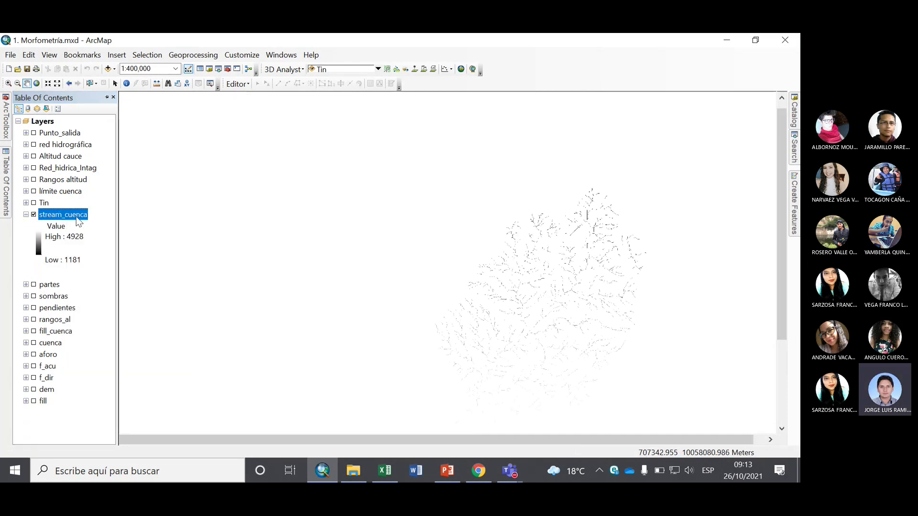
pyautogui.rightClick(78, 221)
pyautogui.click(303, 235)
pyautogui.moveTo(412, 278); pyautogui.dragTo(371, 267)
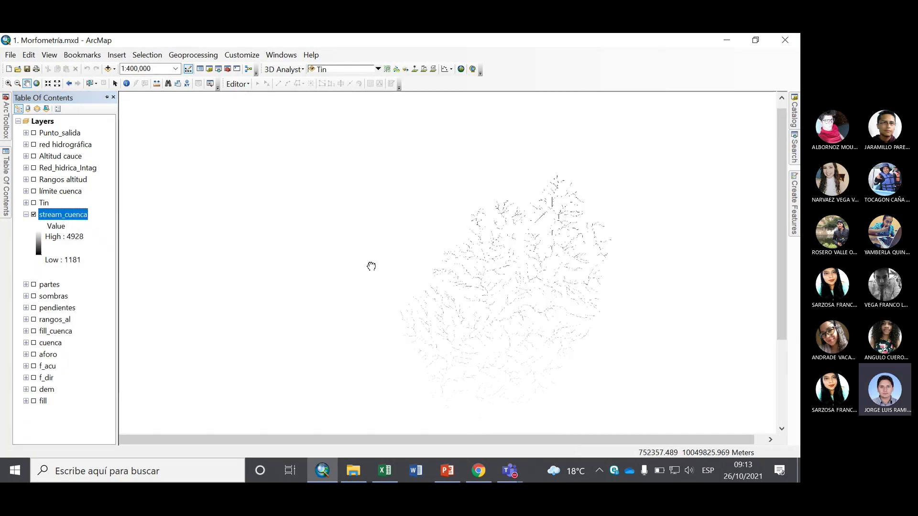
pyautogui.moveTo(567, 261); pyautogui.dragTo(447, 238)
pyautogui.scroll(-3, 405, 251)
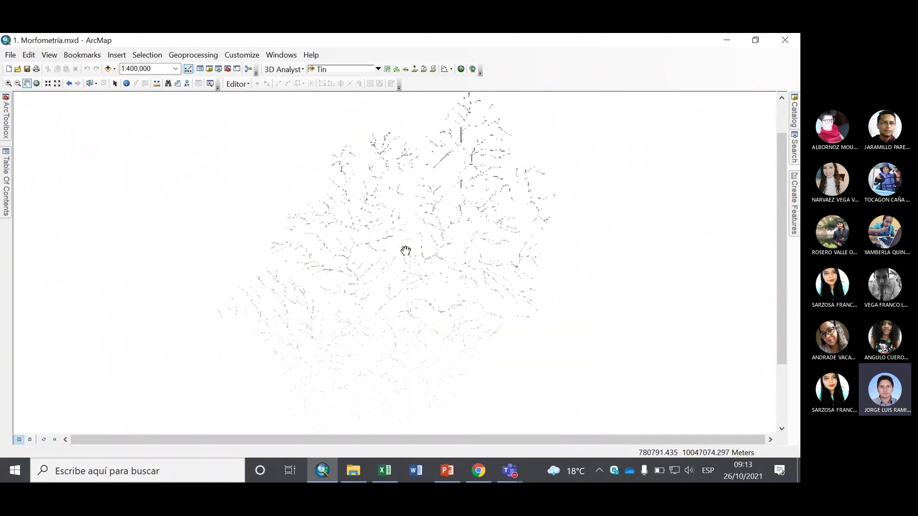
pyautogui.scroll(1, 405, 250)
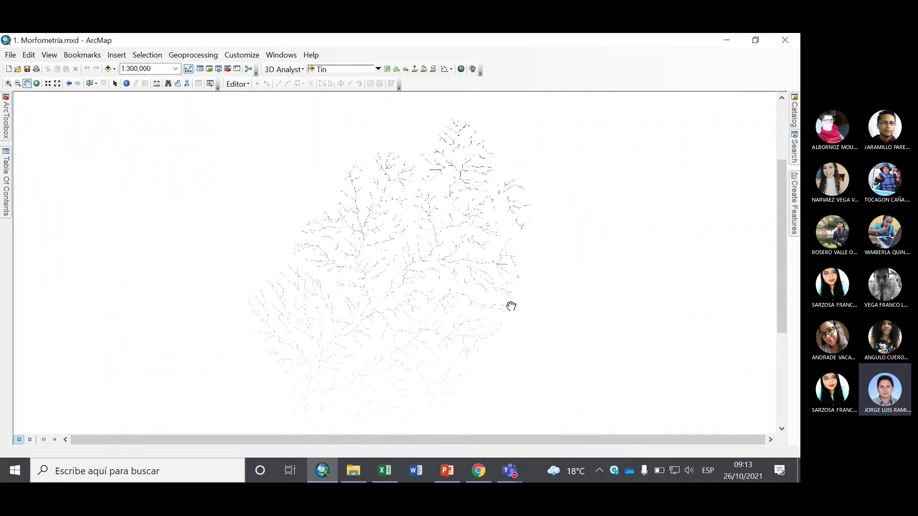
pyautogui.scroll(1, 436, 296)
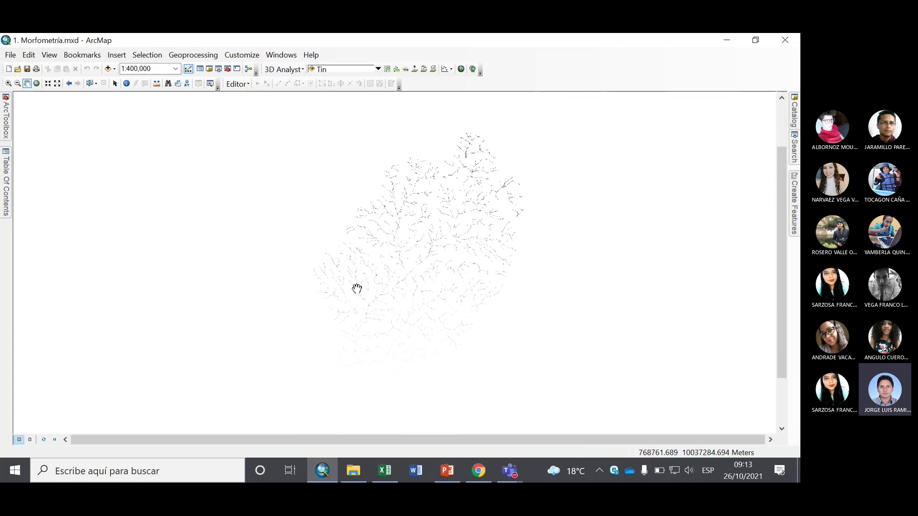
# Collapse the Surface toolset, expand Hydrology under Spatial Analyst Tools and open the Stream Order tool.
pyautogui.click(116, 85)
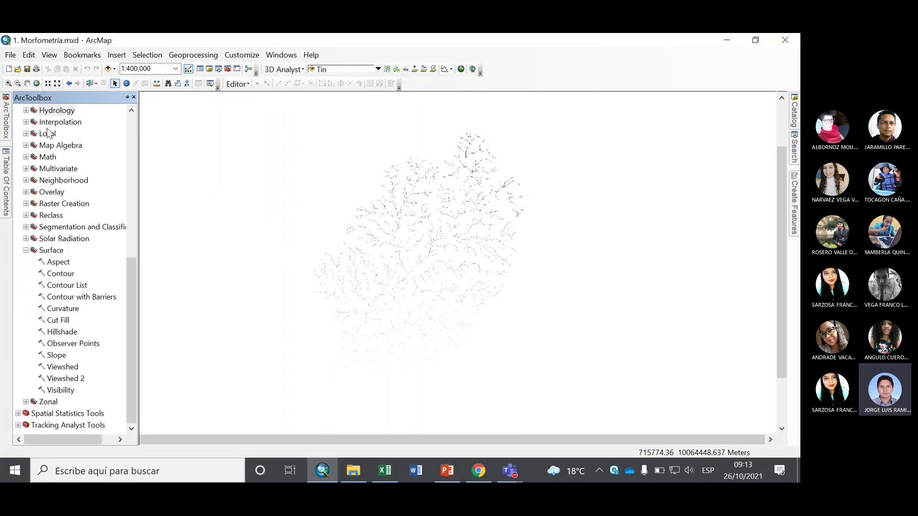
pyautogui.click(26, 254)
pyautogui.click(27, 250)
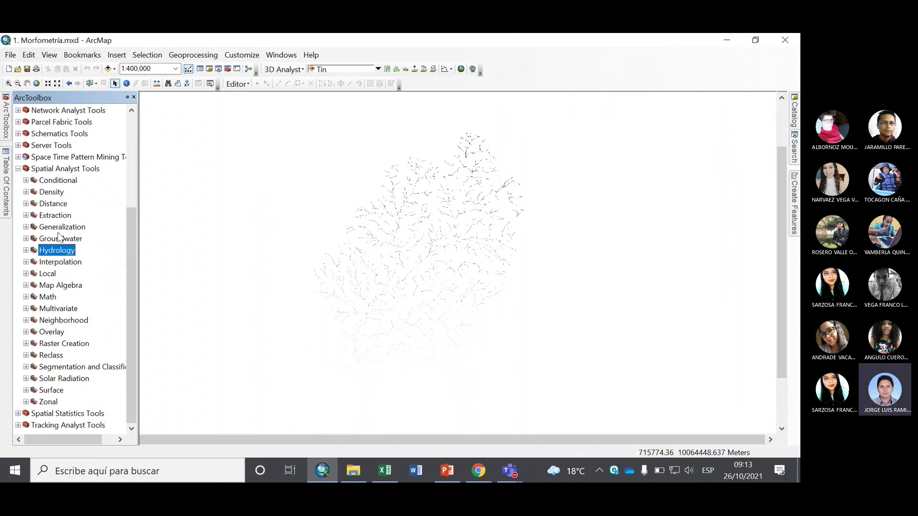
pyautogui.click(26, 251)
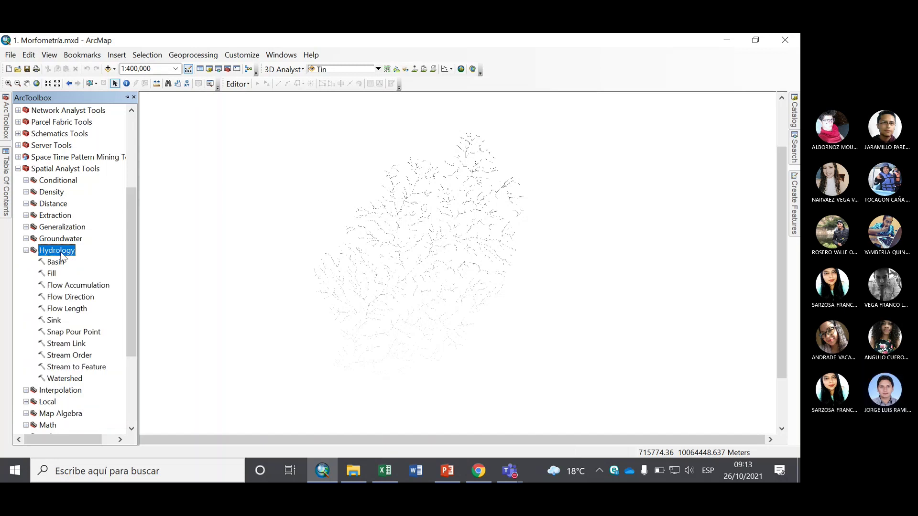
pyautogui.click(77, 357)
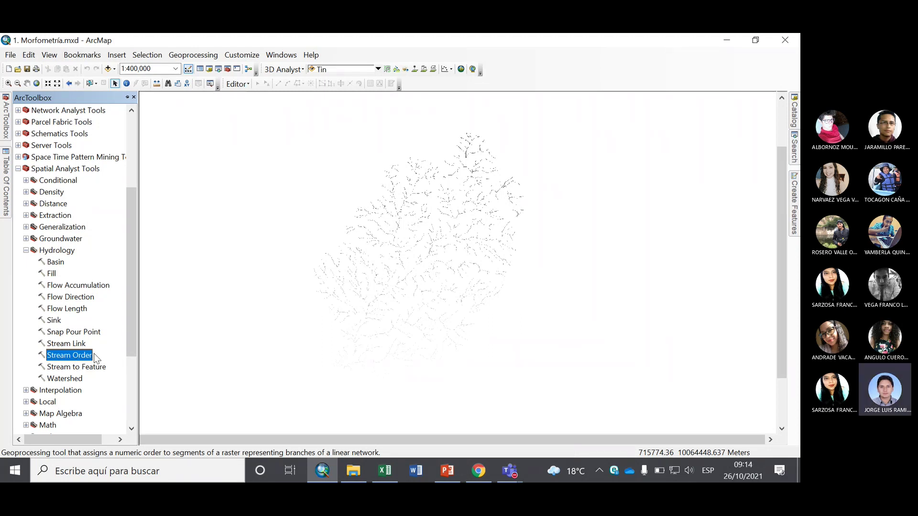
pyautogui.doubleClick(84, 355)
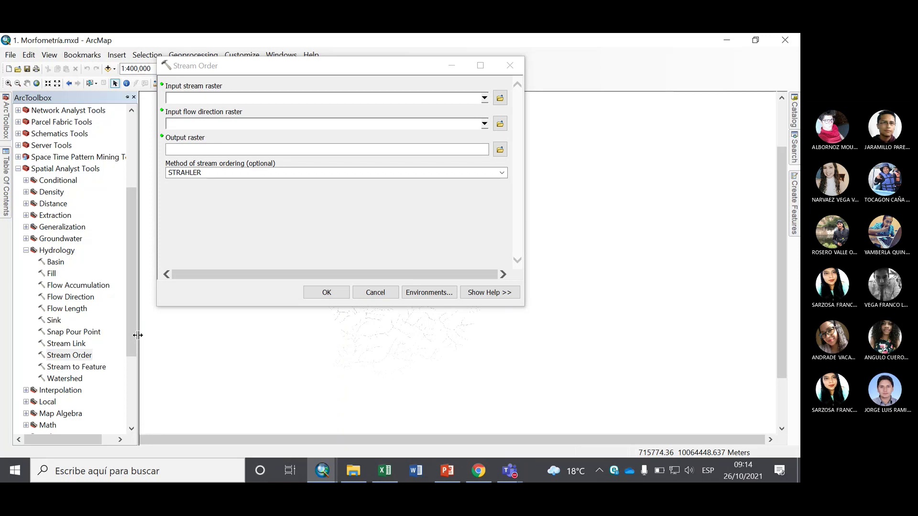
# Set stream_cuenca as the input stream raster and f_dir as the input flow direction raster for Stream Order.
pyautogui.click(485, 97)
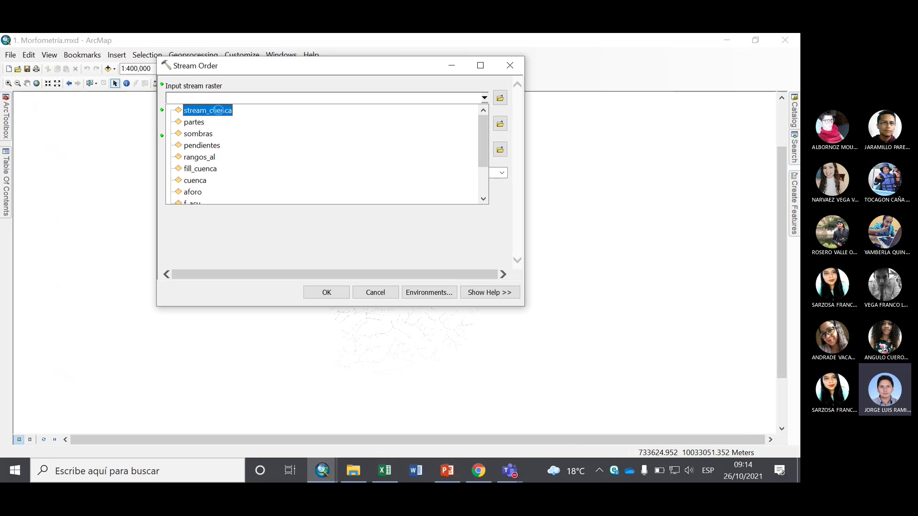
pyautogui.click(218, 111)
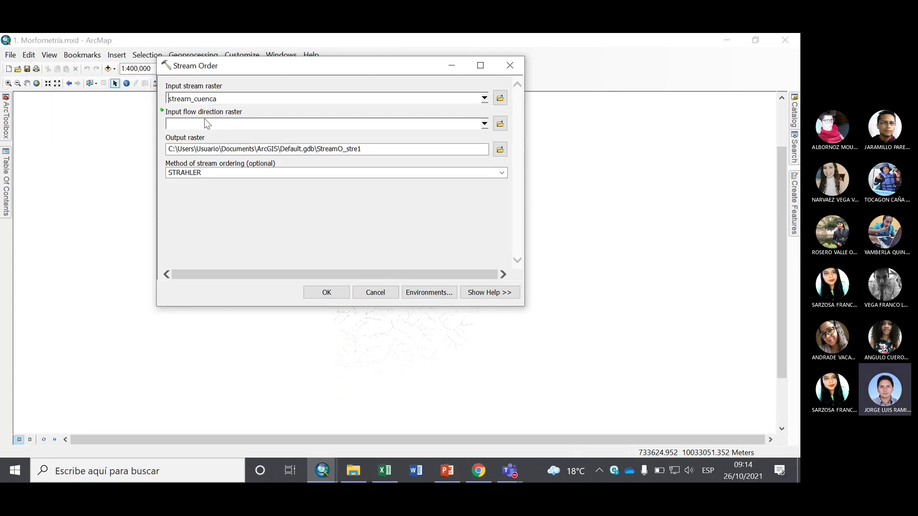
pyautogui.click(485, 124)
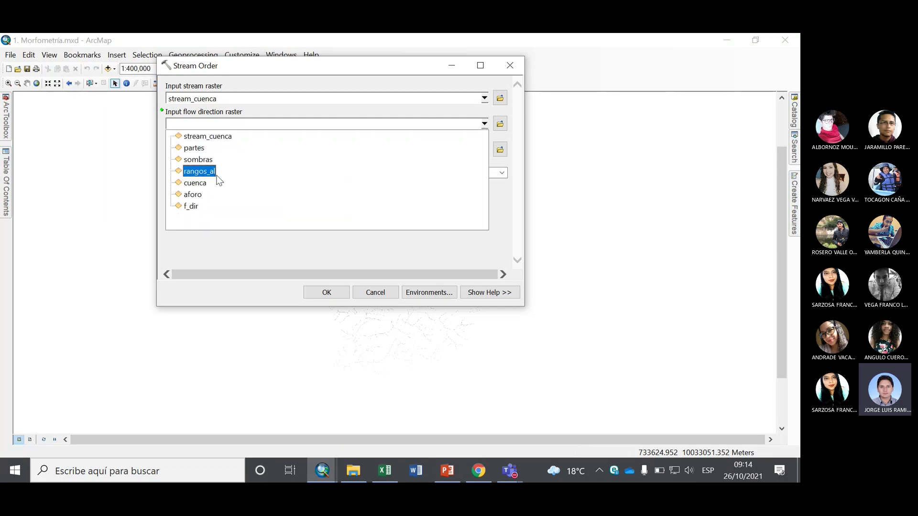
pyautogui.click(191, 206)
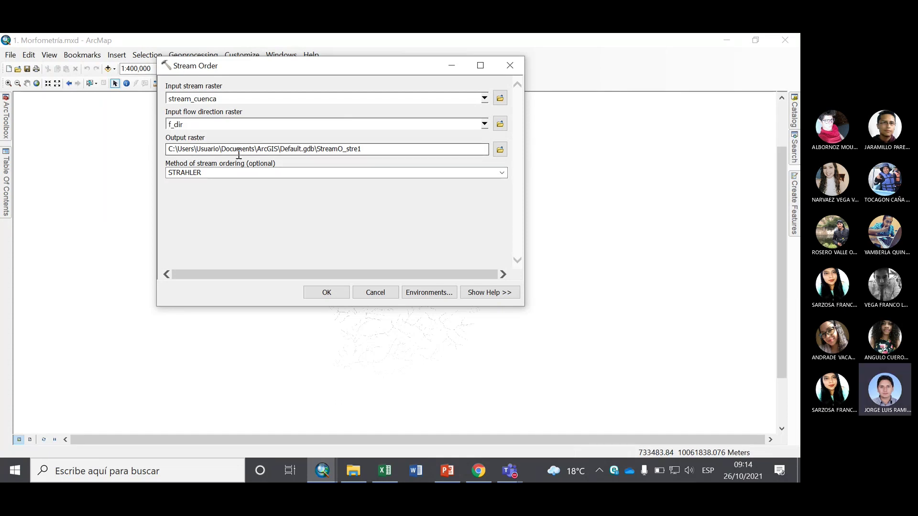
# Run Stream Order with the STRAHLER method, saving the output raster as Ordenes in the 1. Morfometría folder.
pyautogui.click(500, 150)
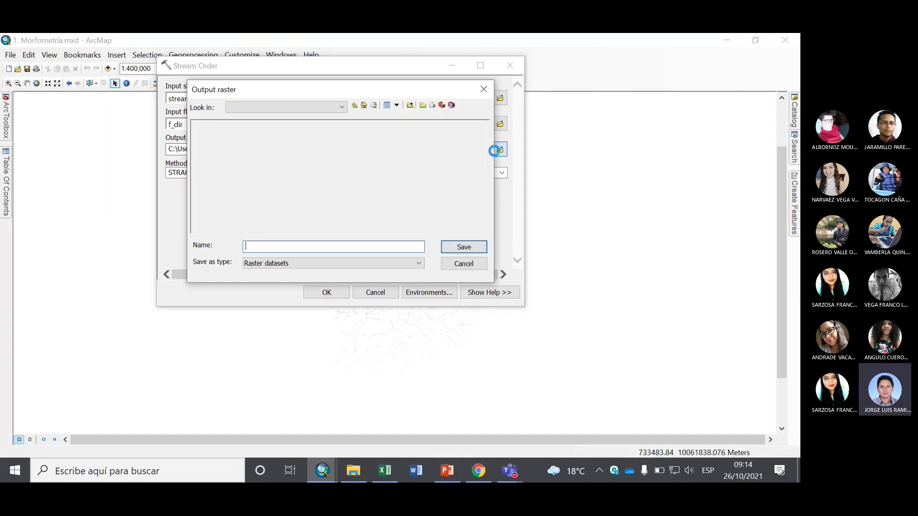
pyautogui.write('Ordenes')
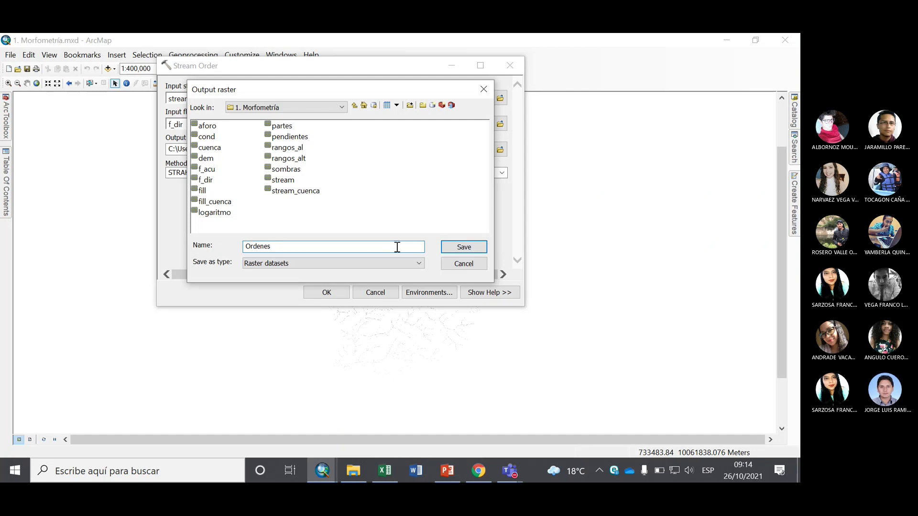
pyautogui.click(454, 250)
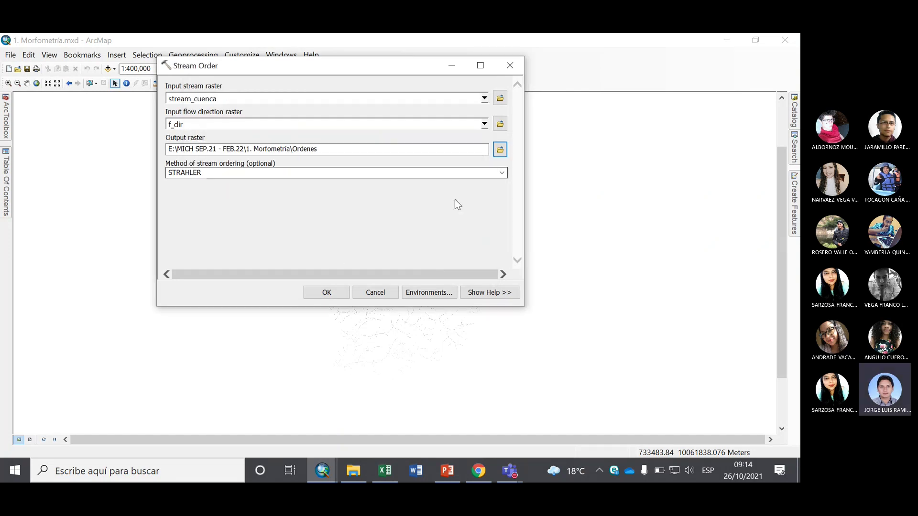
pyautogui.click(502, 173)
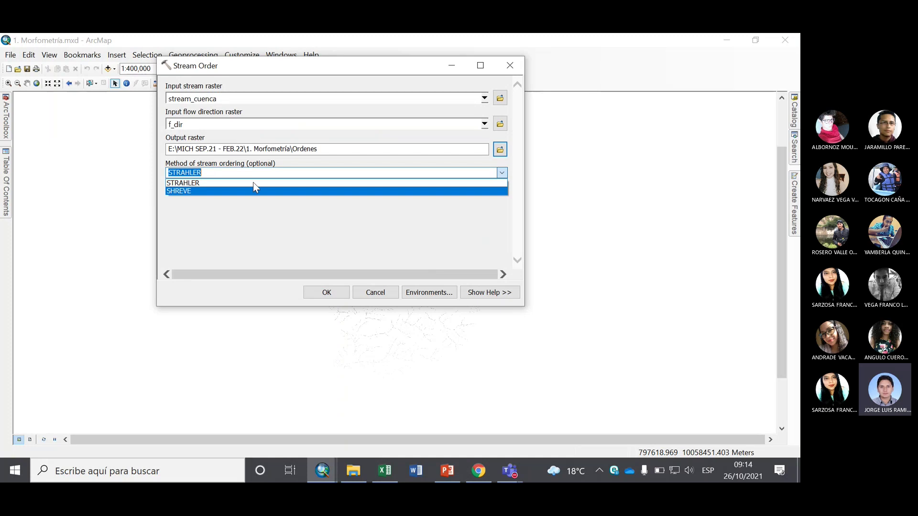
pyautogui.click(190, 183)
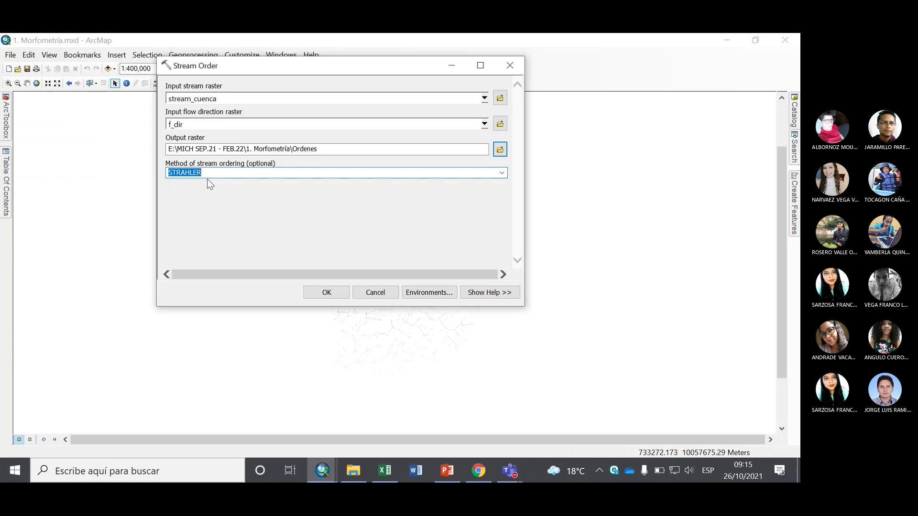
pyautogui.click(326, 292)
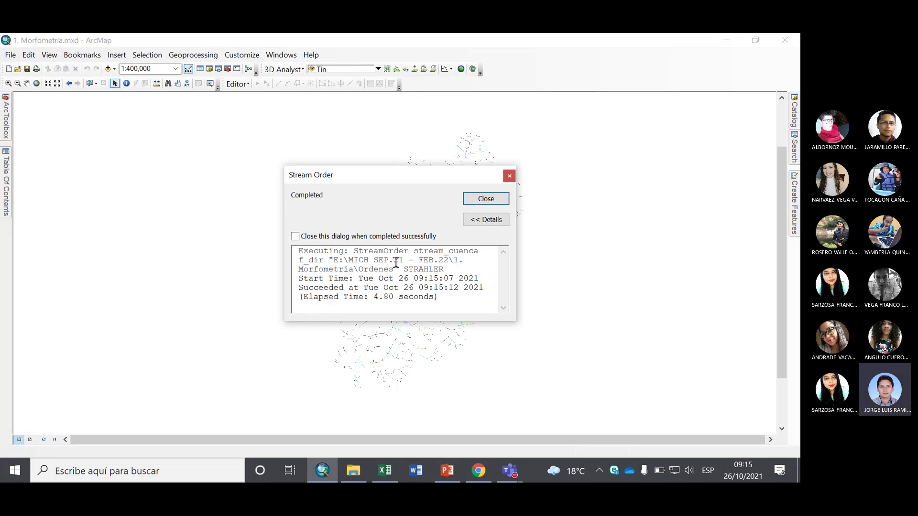
pyautogui.click(485, 200)
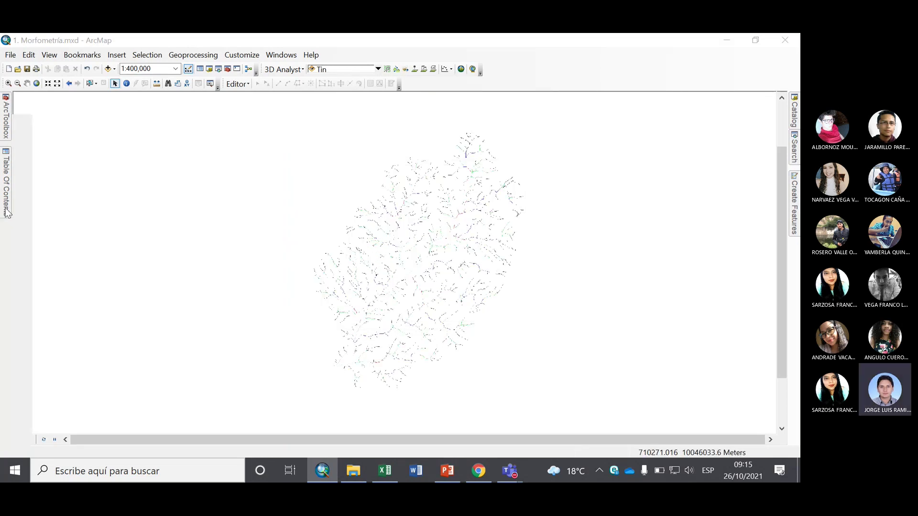
# Hide the stream_cuenca layer and collapse its legend so that only the Ordenes raster is displayed.
pyautogui.moveTo(6, 182)
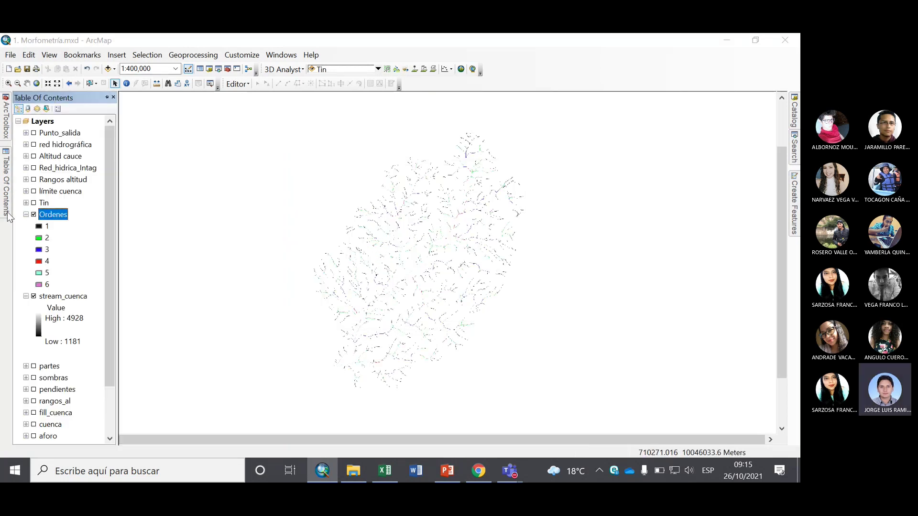
pyautogui.click(26, 296)
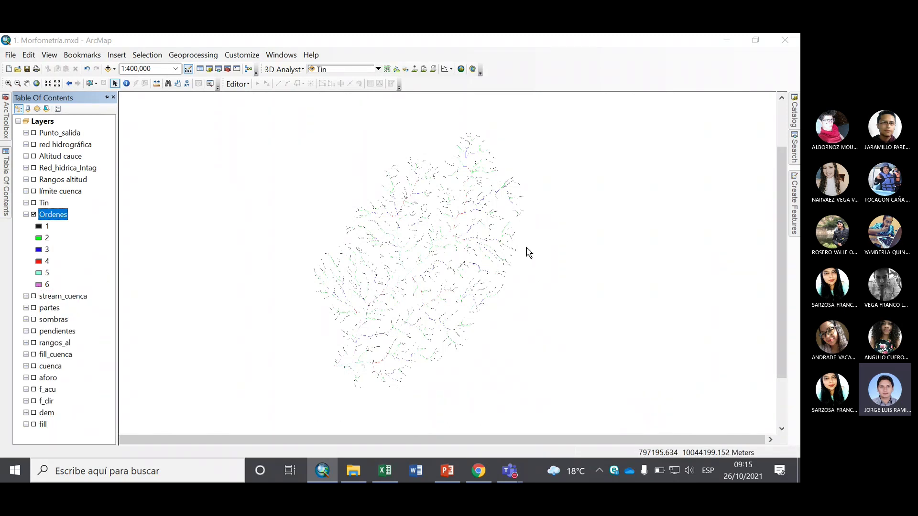
pyautogui.scroll(2, 521, 253)
pyautogui.scroll(-2, 523, 256)
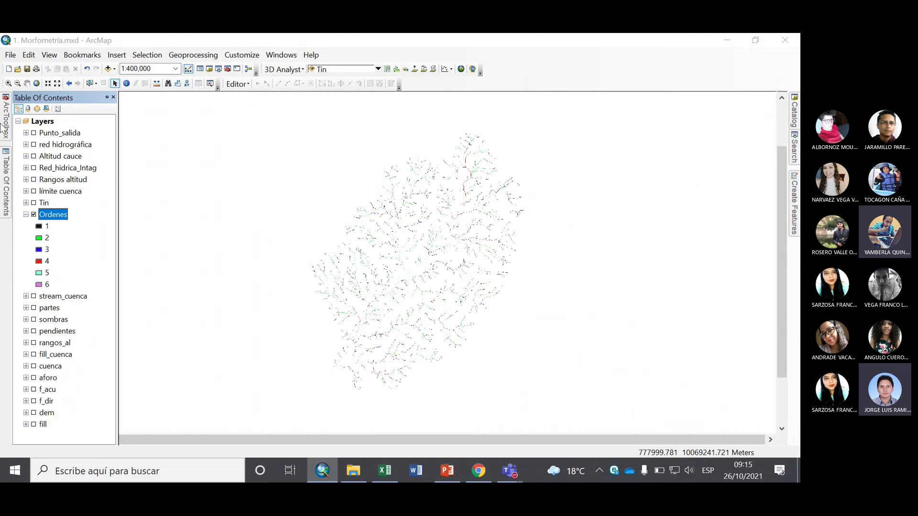
pyautogui.moveTo(5, 127)
pyautogui.doubleClick(81, 355)
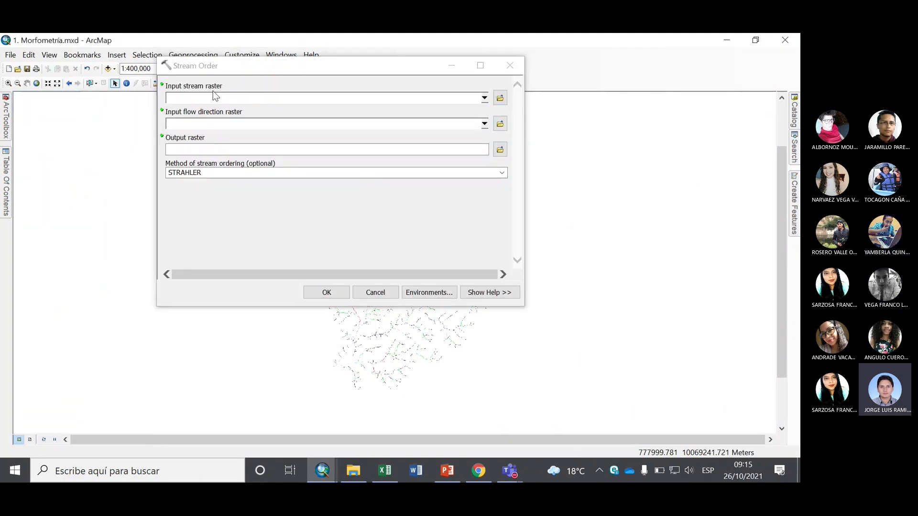
pyautogui.click(484, 98)
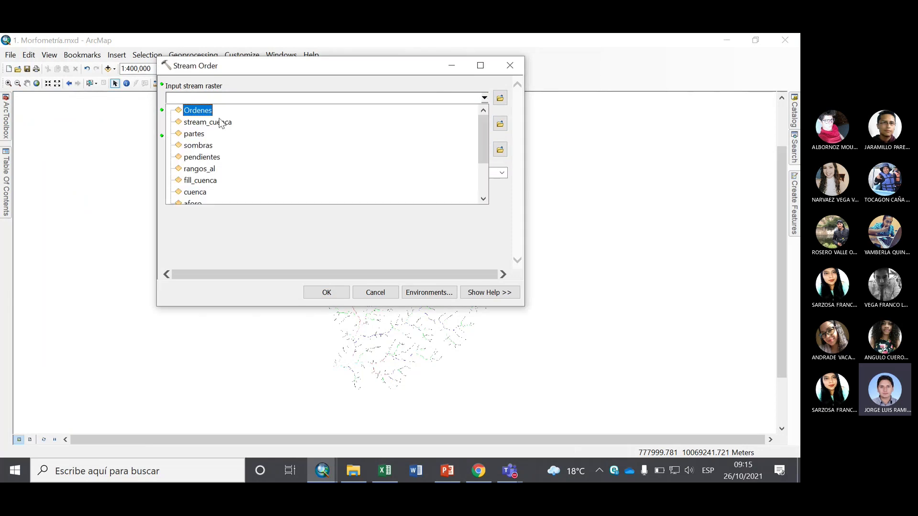
pyautogui.click(221, 122)
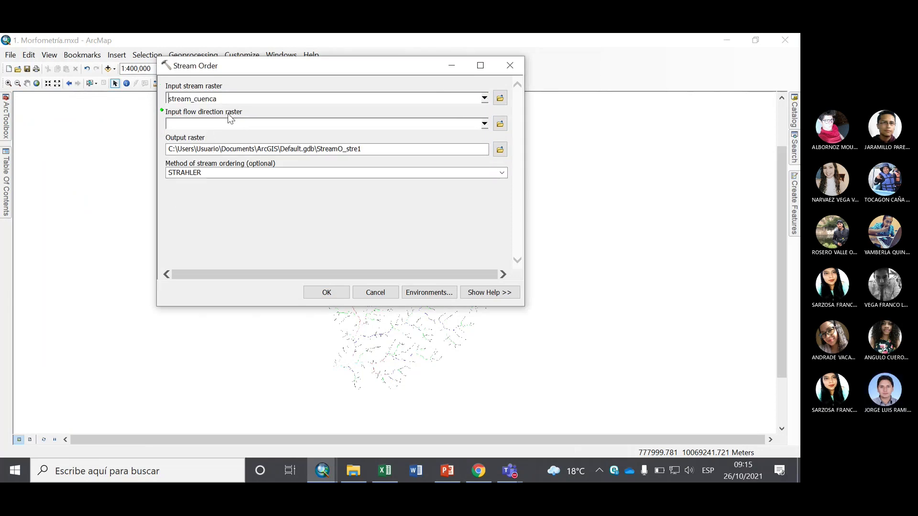
pyautogui.click(437, 125)
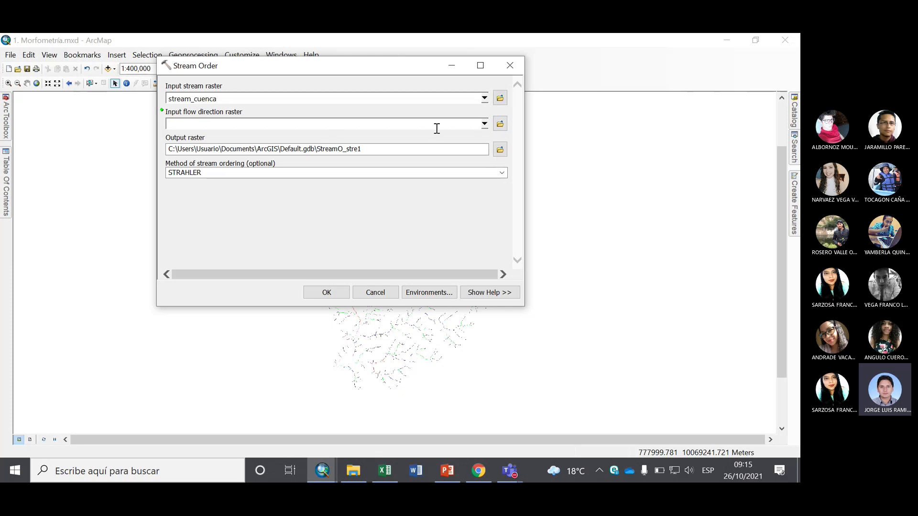
pyautogui.click(484, 124)
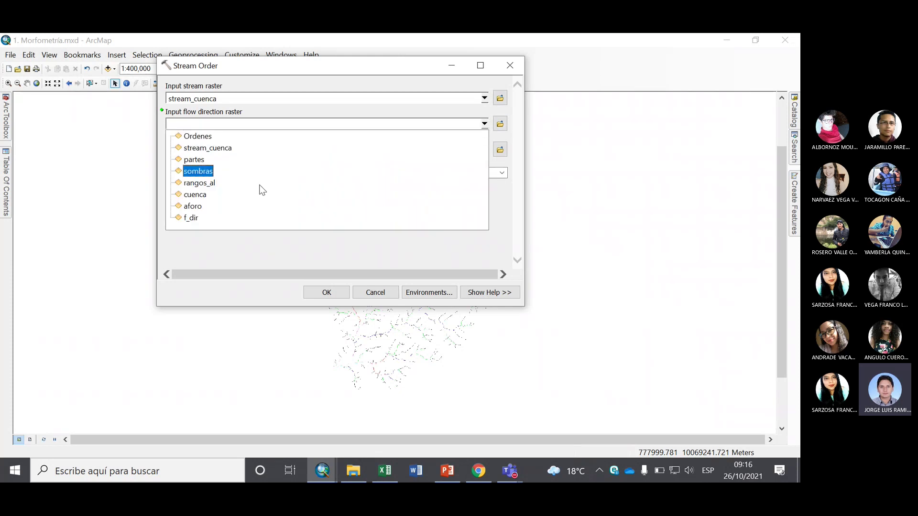
pyautogui.click(191, 218)
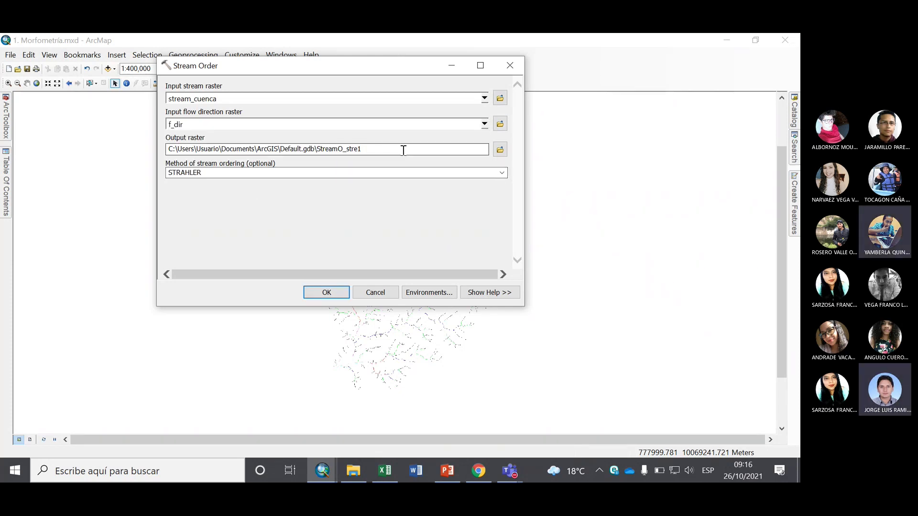
pyautogui.click(376, 293)
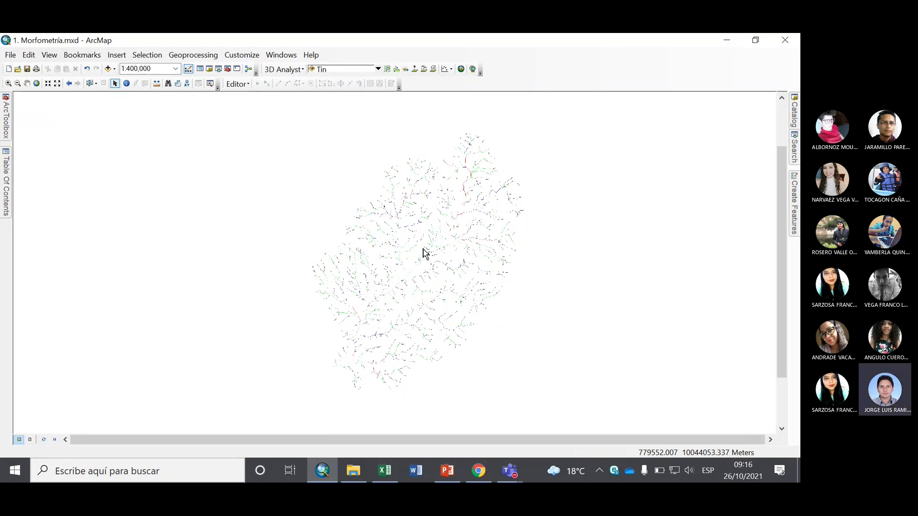
# Examine the colour-coded stream orders of the Ordenes raster at closer and wider map scales.
pyautogui.scroll(-1, 426, 255)
pyautogui.scroll(-2, 433, 244)
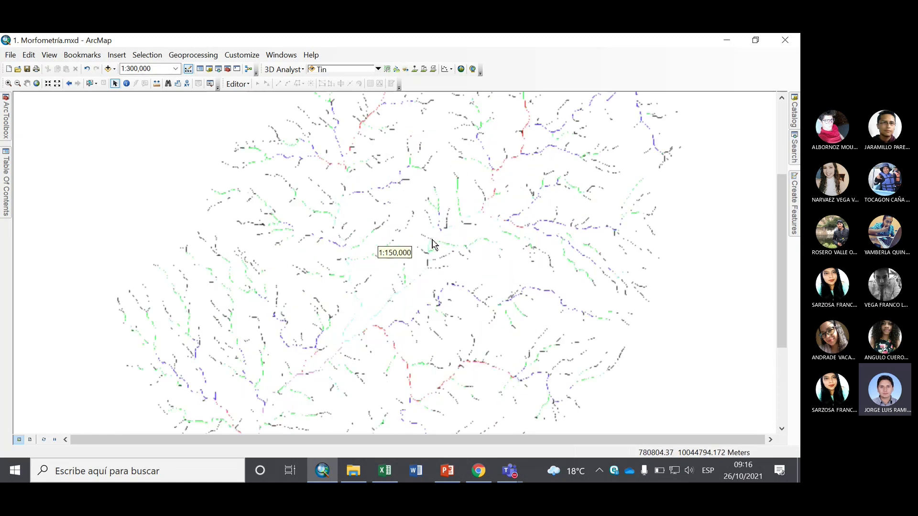
pyautogui.scroll(-2, 430, 253)
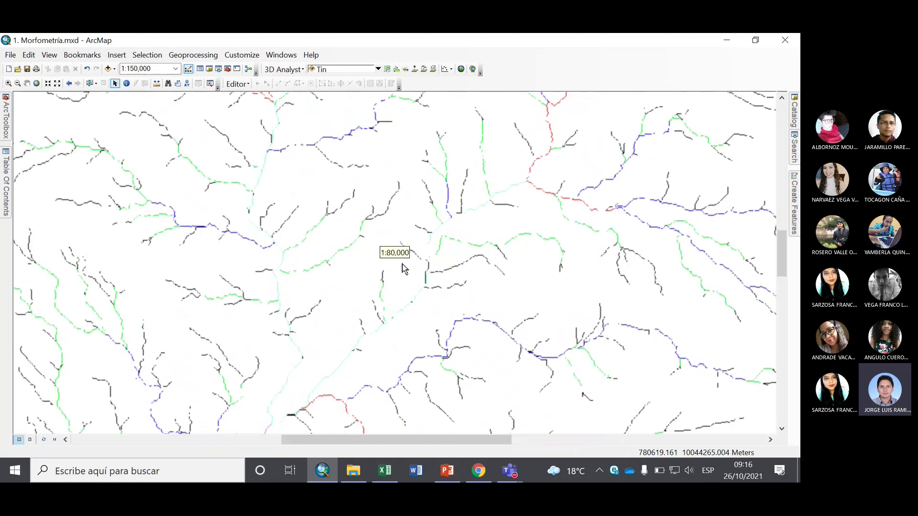
pyautogui.scroll(3, 470, 297)
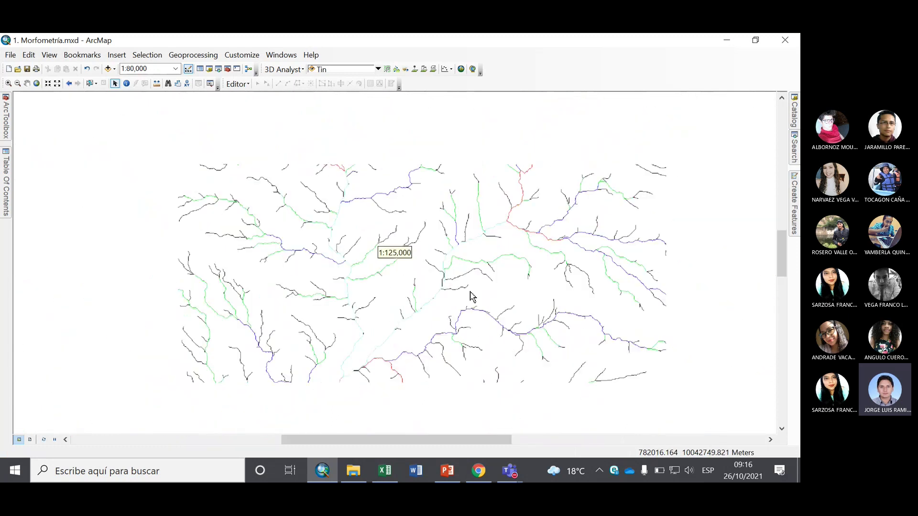
pyautogui.scroll(3, 469, 295)
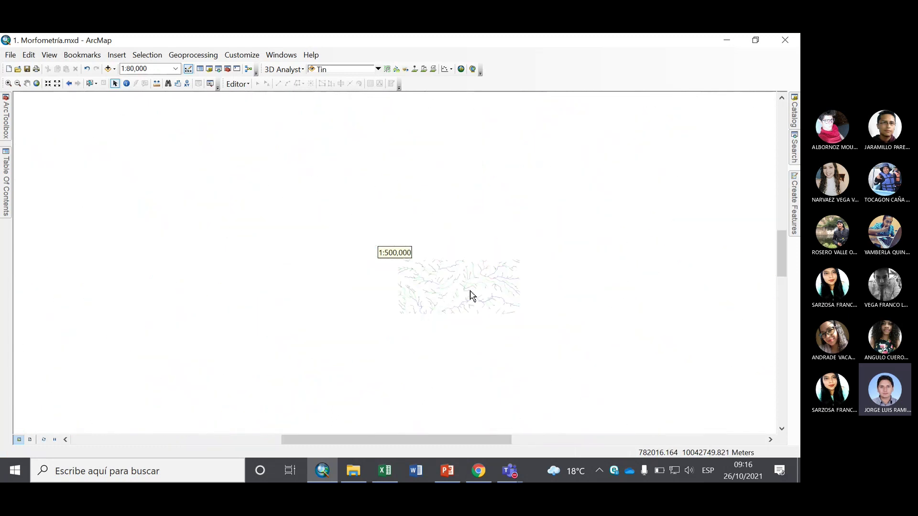
# Hide the Ordenes raster and collapse its legend in the layer list.
pyautogui.moveTo(475, 260); pyautogui.dragTo(463, 213)
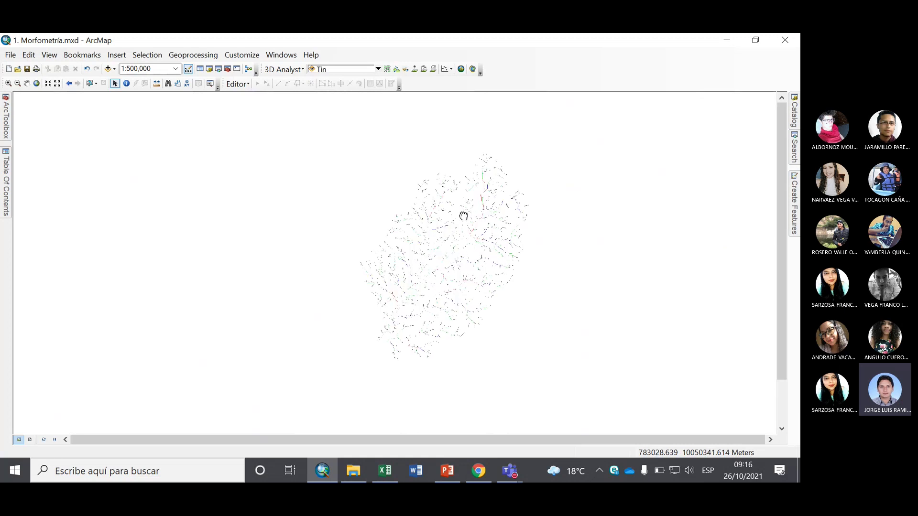
pyautogui.scroll(-2, 453, 258)
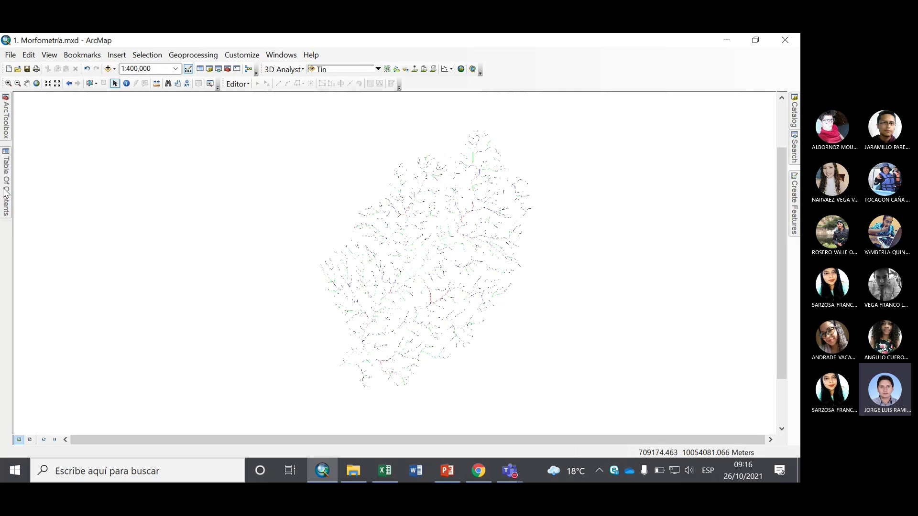
pyautogui.moveTo(5, 191)
pyautogui.click(34, 215)
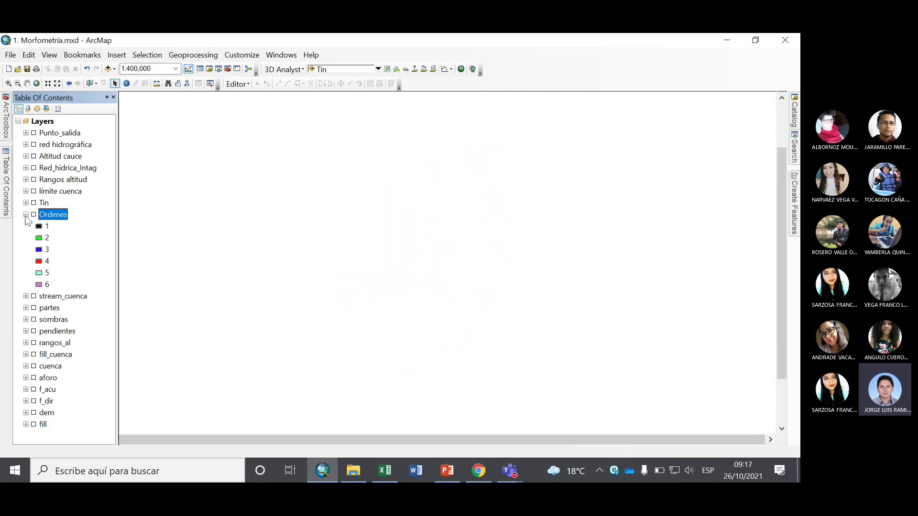
pyautogui.click(26, 214)
# Set Ordenes as the stream raster and f_dir as the flow direction raster for Stream to Feature, and start choosing the output location.
pyautogui.moveTo(7, 128)
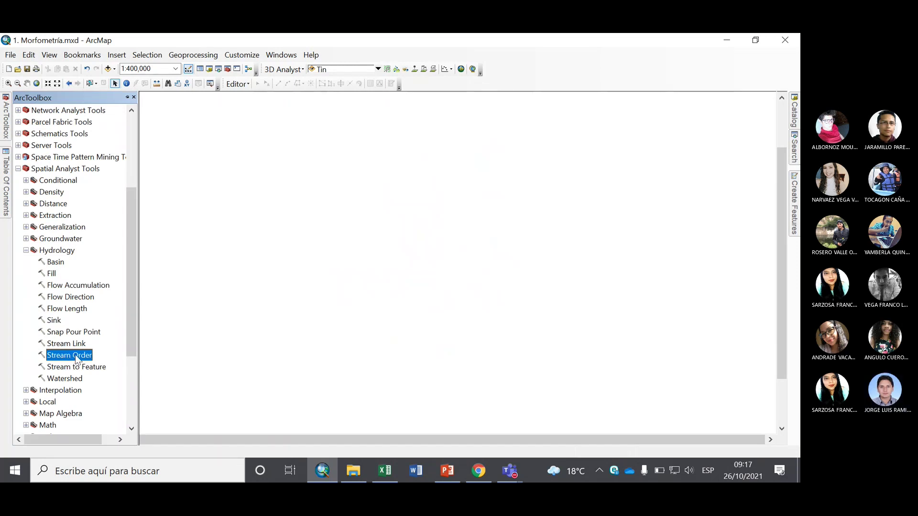
pyautogui.click(79, 370)
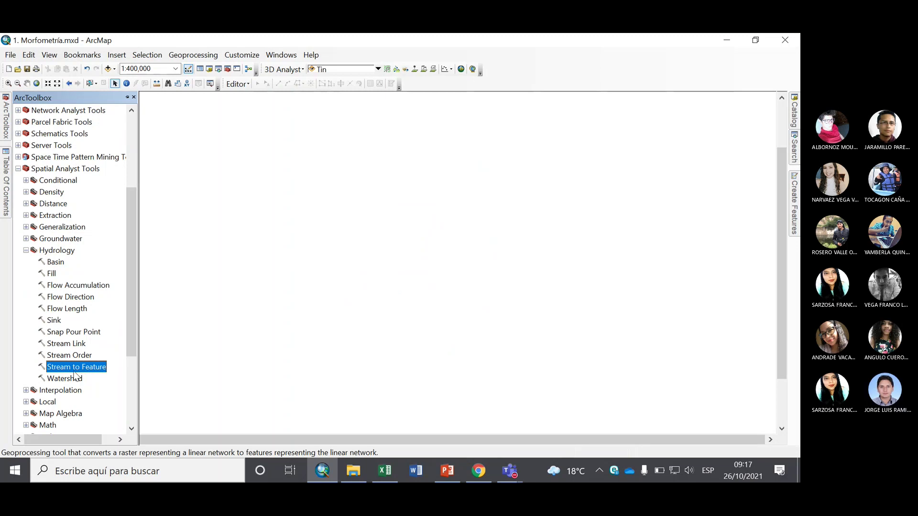
pyautogui.doubleClick(79, 369)
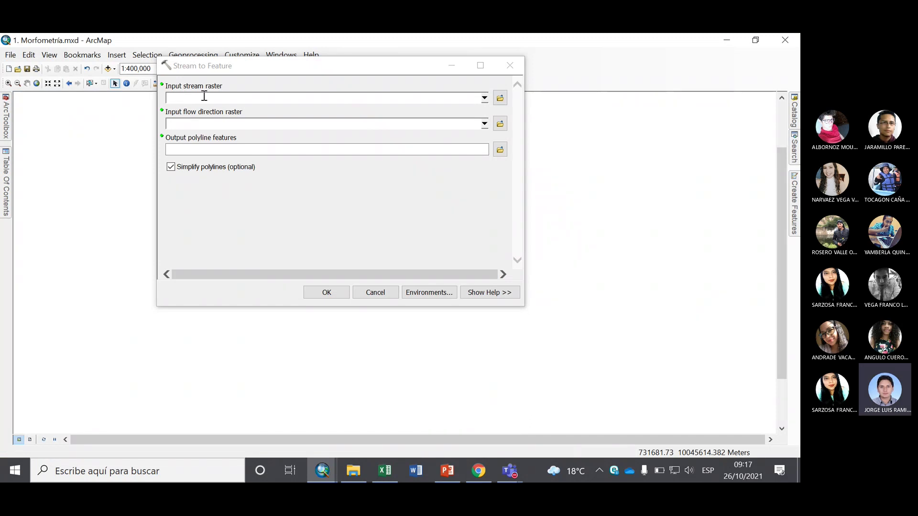
pyautogui.click(484, 98)
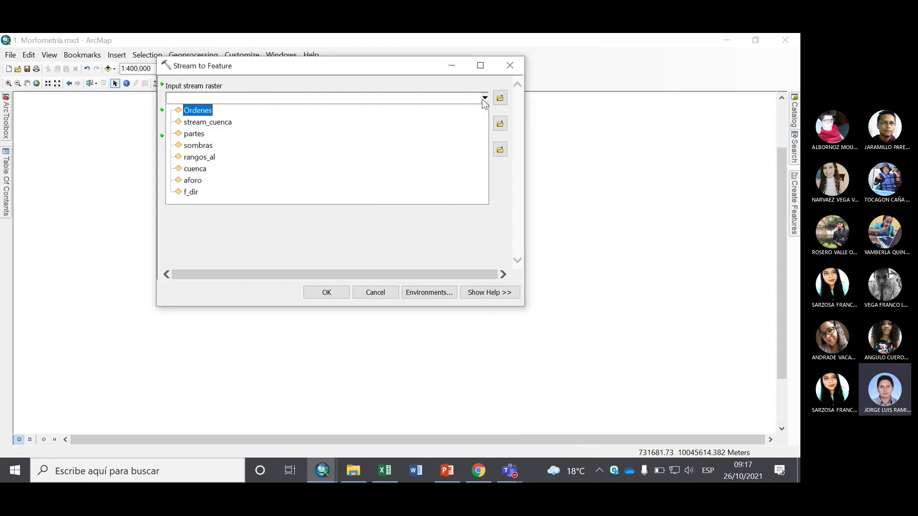
pyautogui.click(197, 113)
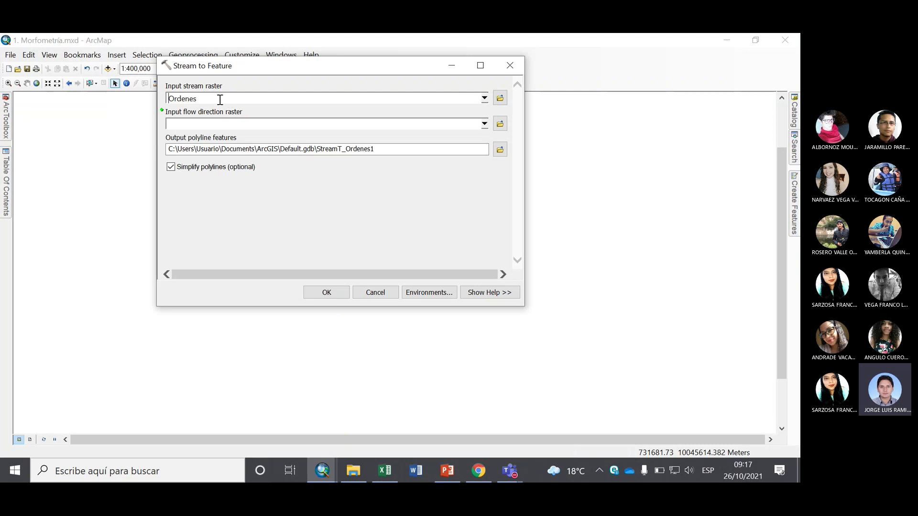
pyautogui.click(483, 126)
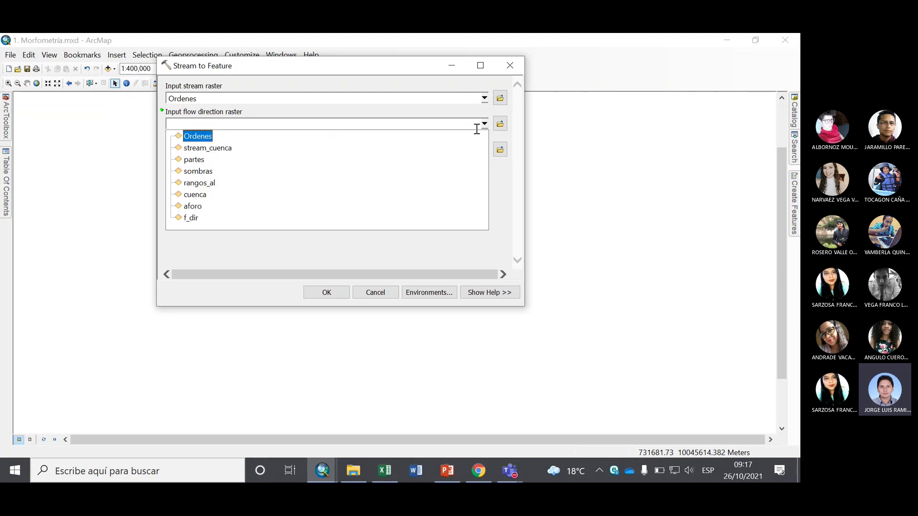
pyautogui.click(195, 218)
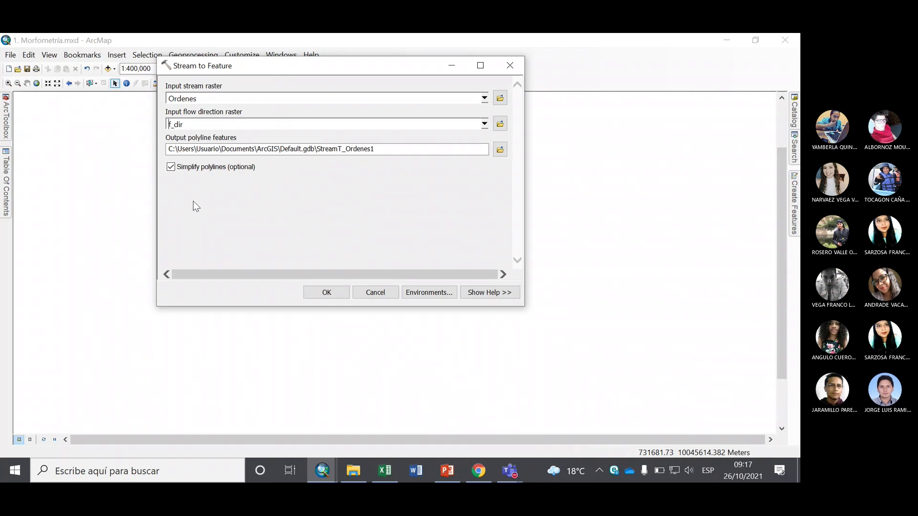
pyautogui.click(498, 149)
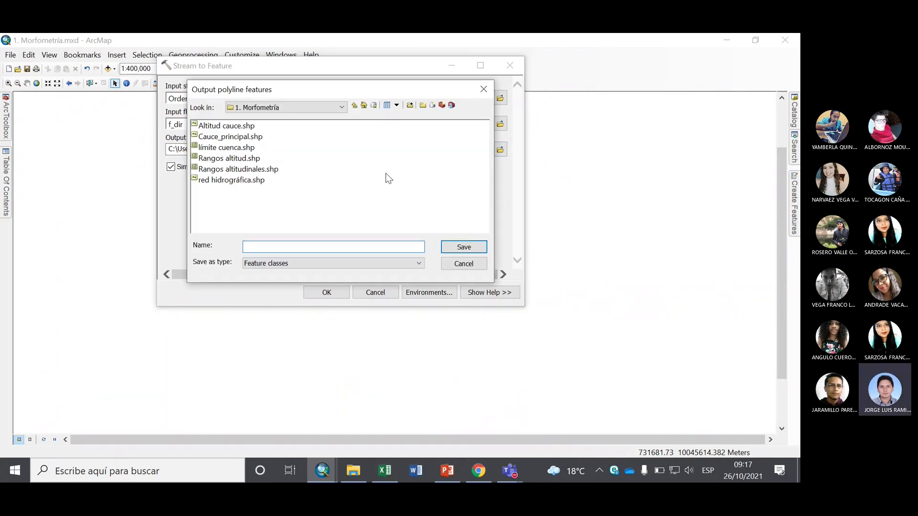
pyautogui.write('Ördenes de')
pyautogui.press('BackSpace')
pyautogui.press('BackSpace')
pyautogui.press('BackSpace')
pyautogui.press('BackSpace')
pyautogui.press('BackSpace')
pyautogui.press('BackSpace')
pyautogui.press('BackSpace')
pyautogui.press('BackSpace')
pyautogui.press('BackSpace')
pyautogui.press('BackSpace')
# Name the output polylines Órdenes de drenaje in the 1. Morfometría folder and run Stream to Feature with simplified polylines.
pyautogui.write('Órdenes de drenaje')
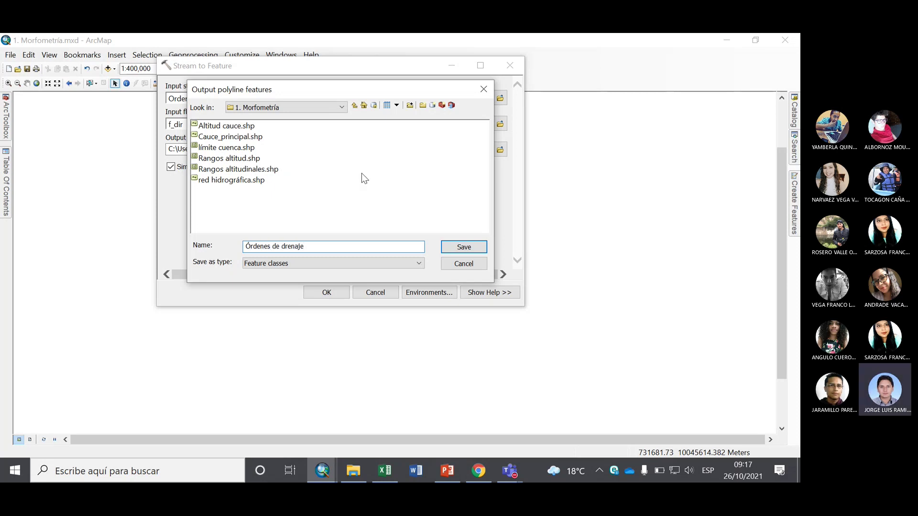
pyautogui.click(470, 246)
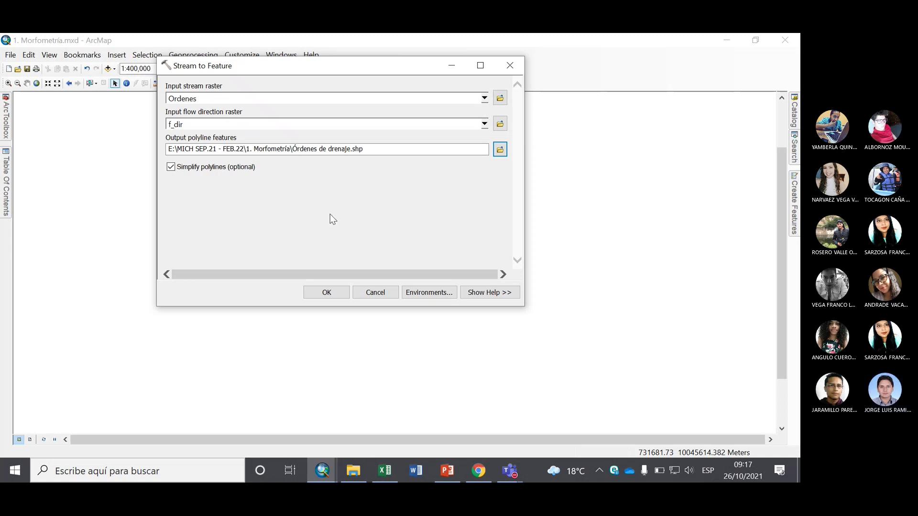
pyautogui.click(327, 294)
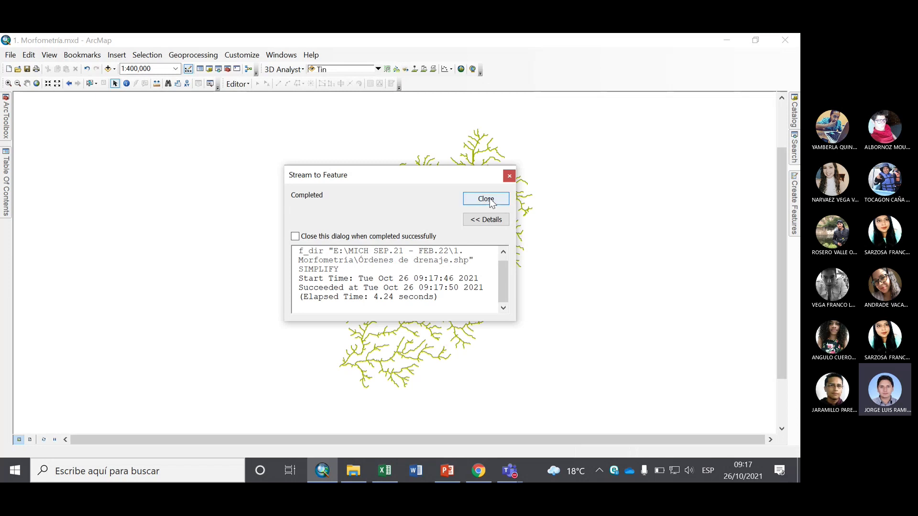
pyautogui.click(486, 198)
# Open the attribute table of the Órdenes de drenaje layer.
pyautogui.scroll(1, 466, 173)
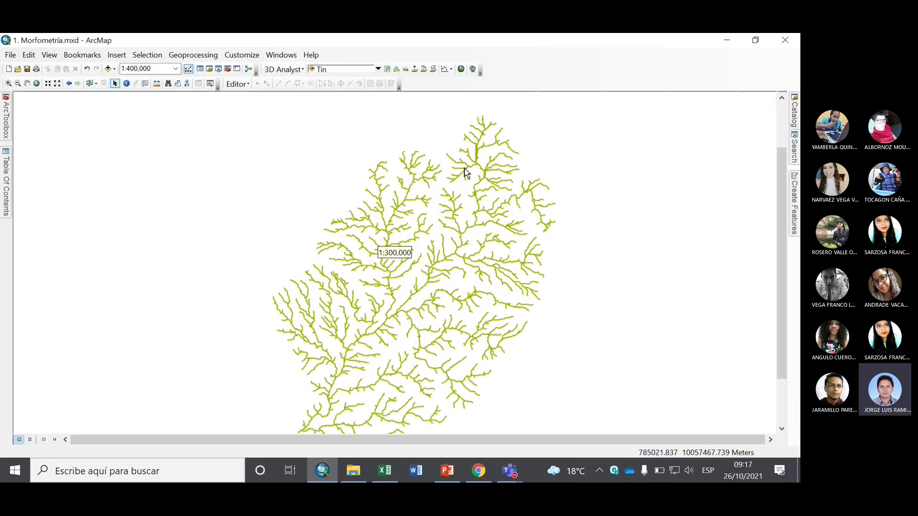
pyautogui.scroll(-1, 466, 172)
pyautogui.moveTo(6, 192)
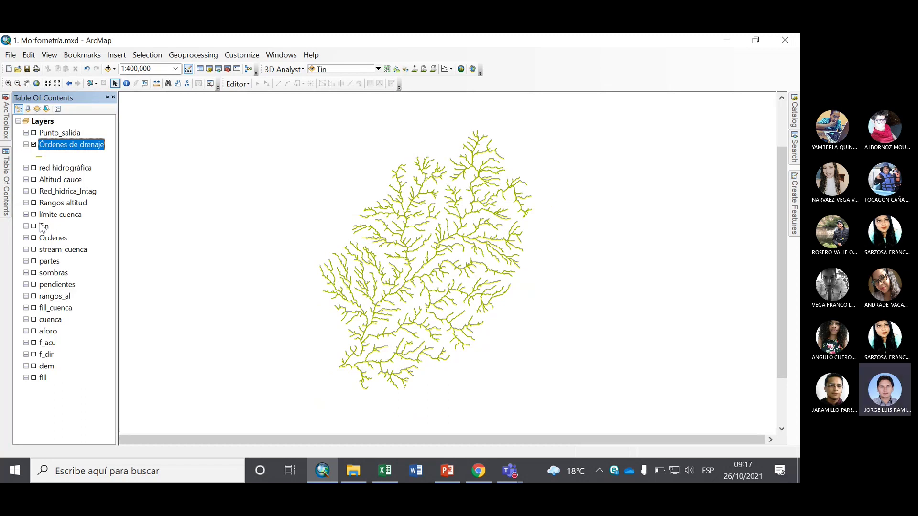
pyautogui.rightClick(98, 147)
pyautogui.click(229, 180)
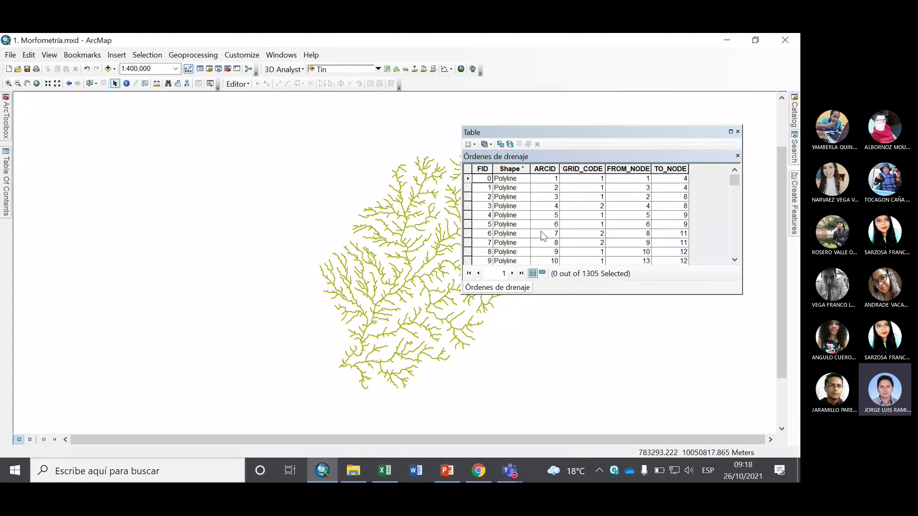
# Examine the stream segment records in the Órdenes de drenaje table, focusing on the order values in the GRID_CODE field.
pyautogui.scroll(-20, 556, 230)
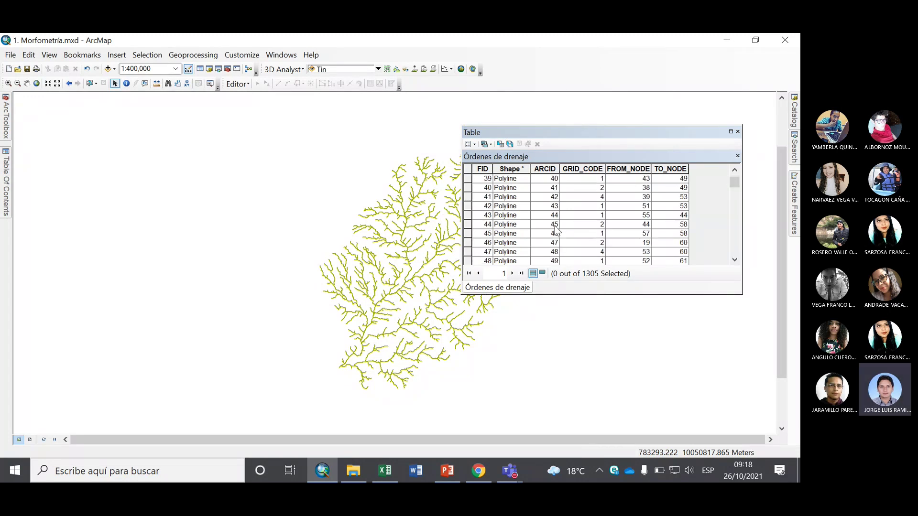
pyautogui.moveTo(735, 184); pyautogui.dragTo(734, 249)
pyautogui.moveTo(726, 292); pyautogui.dragTo(710, 148)
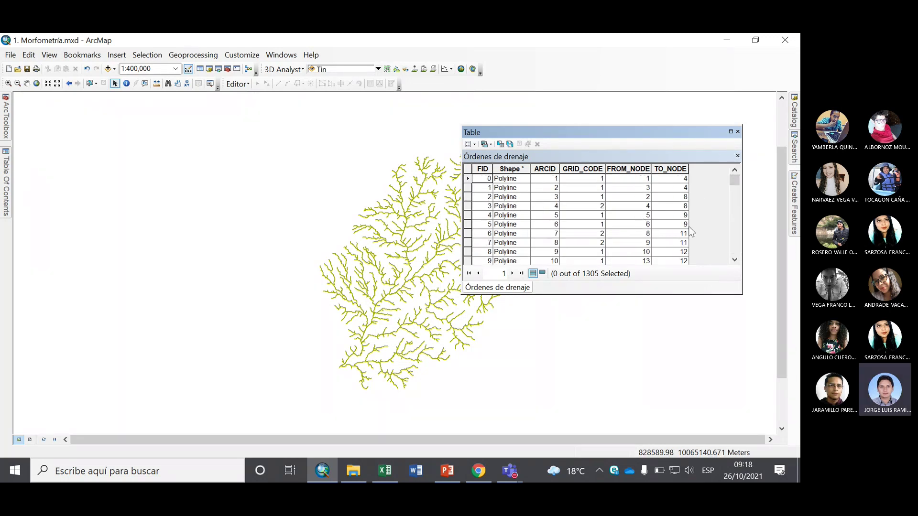
pyautogui.moveTo(739, 182); pyautogui.dragTo(732, 248)
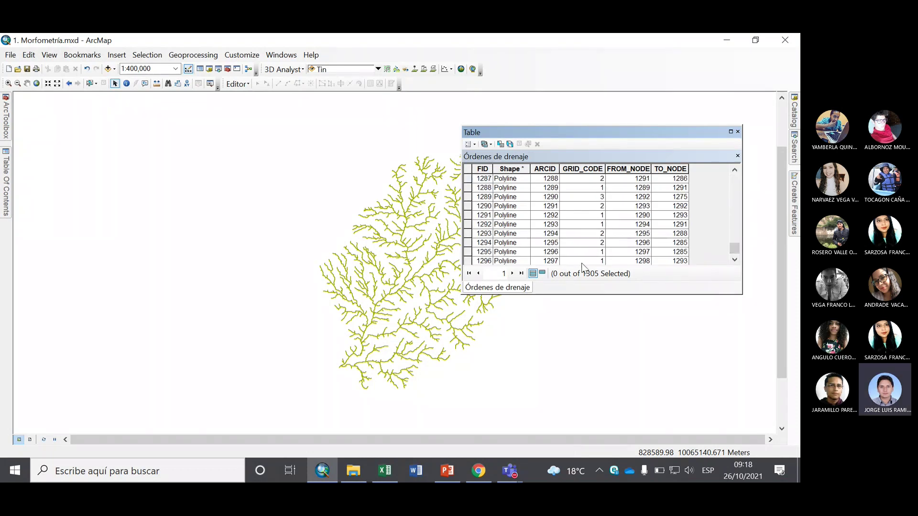
pyautogui.scroll(9, 602, 249)
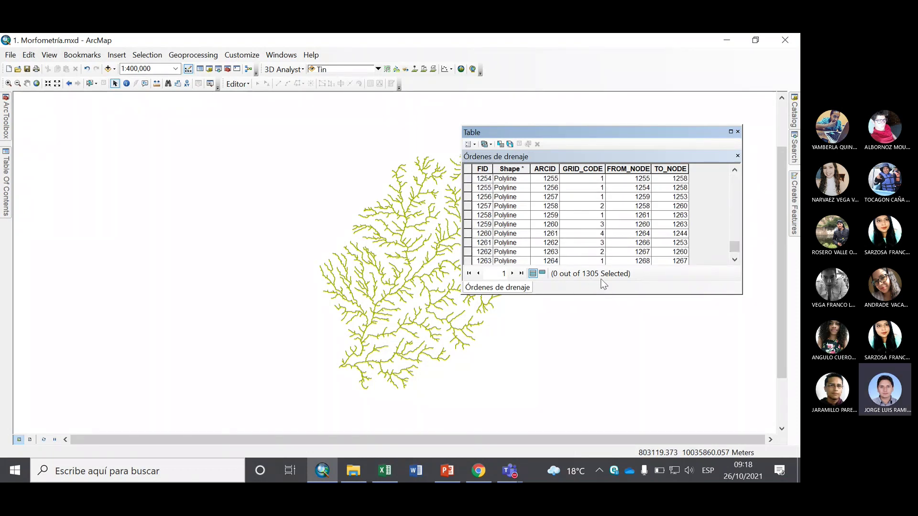
pyautogui.moveTo(731, 250); pyautogui.dragTo(735, 168)
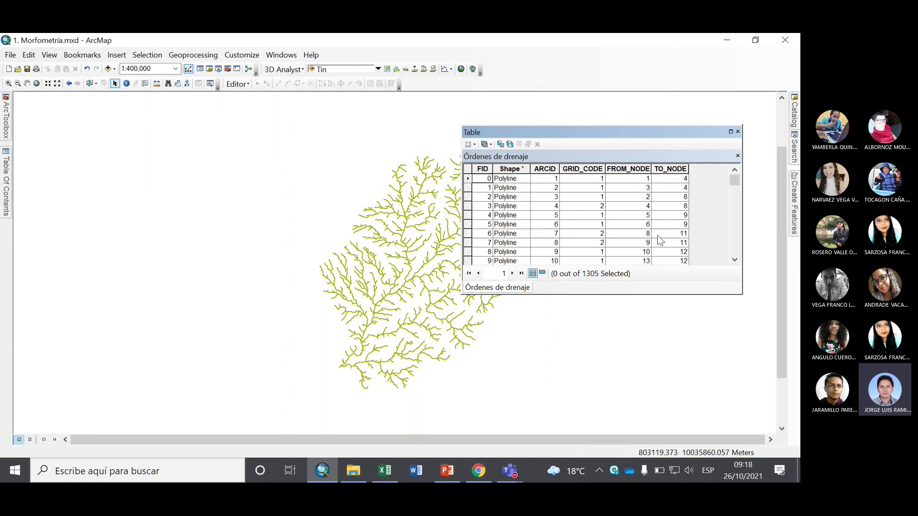
pyautogui.moveTo(735, 180); pyautogui.dragTo(739, 264)
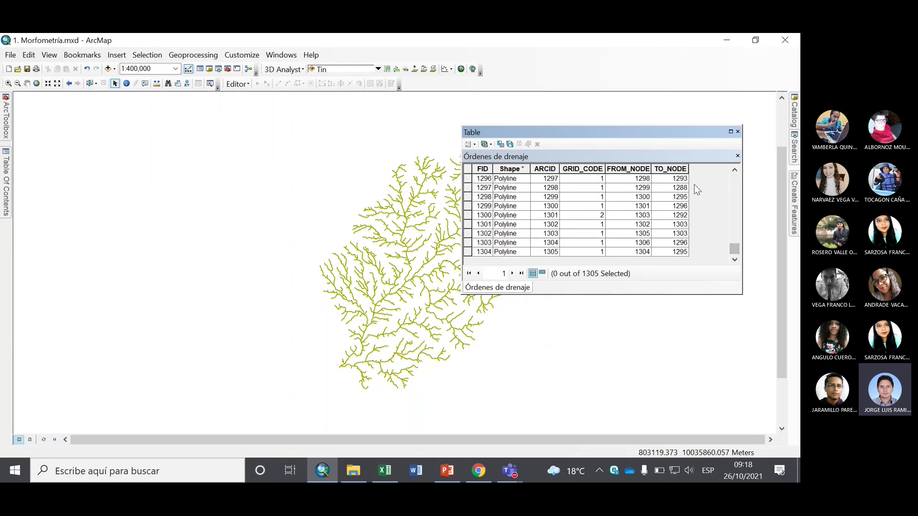
pyautogui.click(631, 197)
pyautogui.scroll(14, 607, 194)
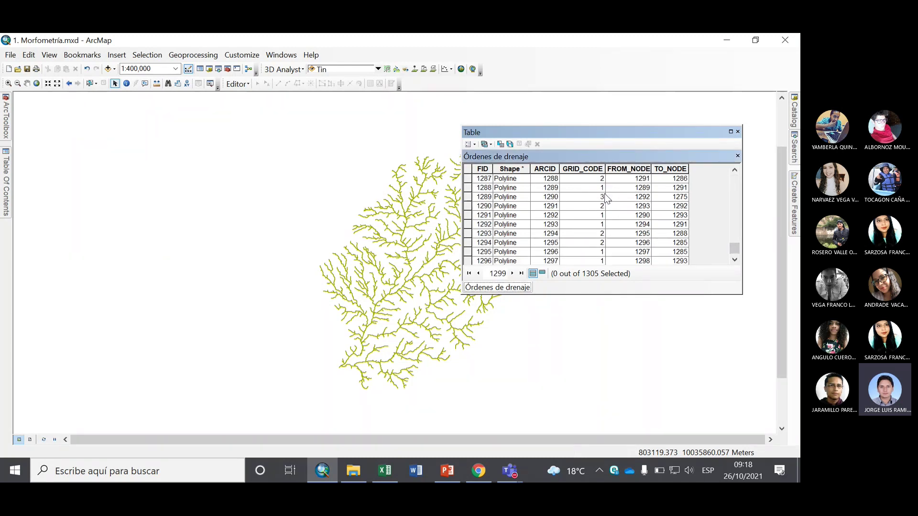
pyautogui.click(583, 180)
pyautogui.click(587, 171)
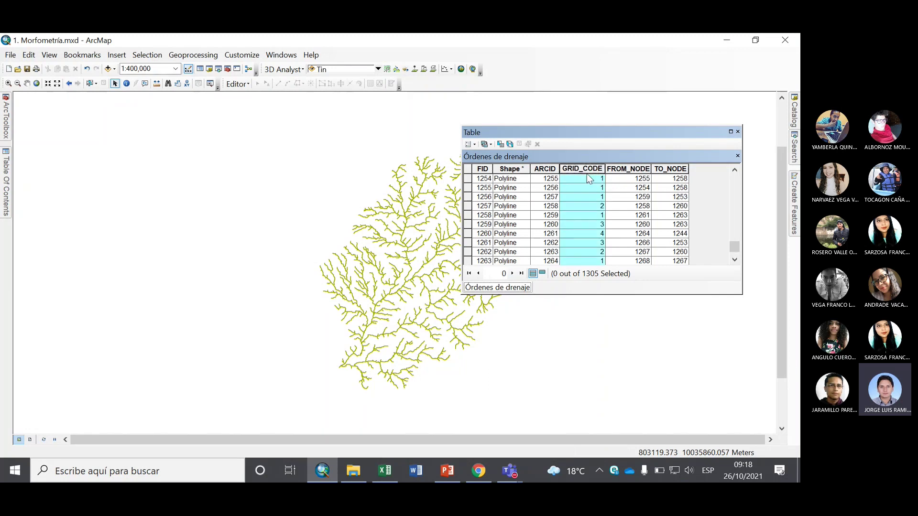
pyautogui.scroll(4, 586, 173)
pyautogui.moveTo(734, 245); pyautogui.dragTo(734, 179)
# Delete the FROM_NODE, TO_NODE and ARCID fields from the Órdenes de drenaje attribute table.
pyautogui.click(629, 170)
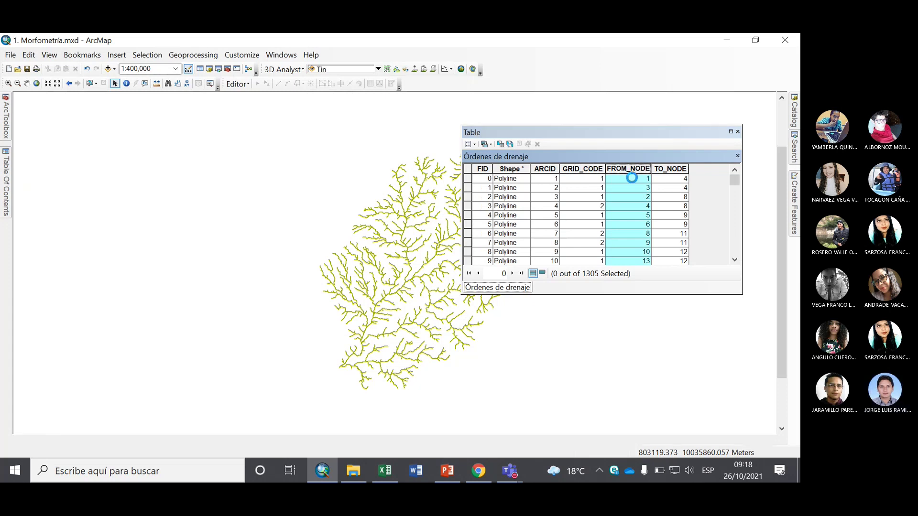
pyautogui.rightClick(631, 178)
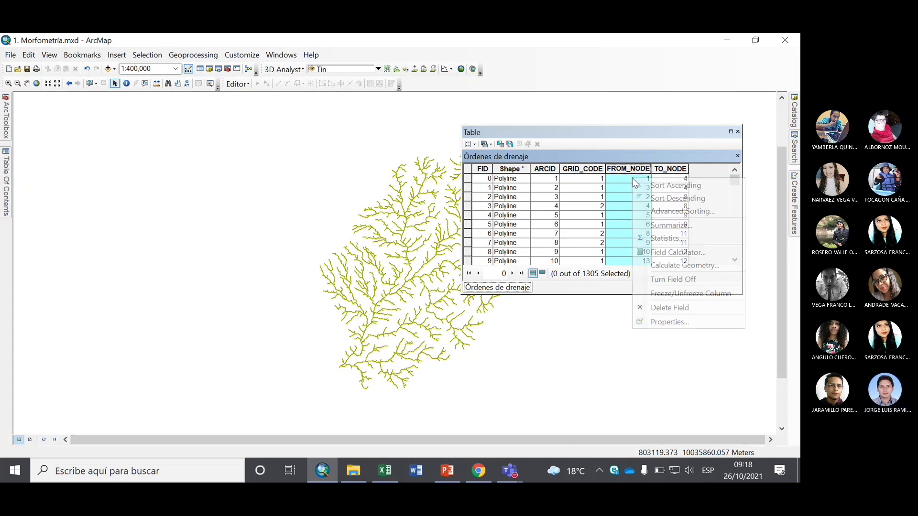
pyautogui.click(678, 307)
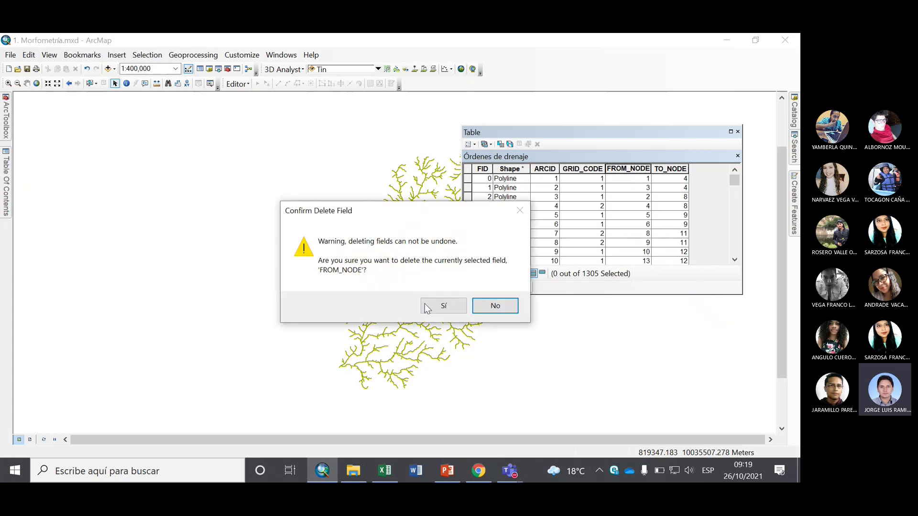
pyautogui.click(442, 305)
pyautogui.rightClick(619, 170)
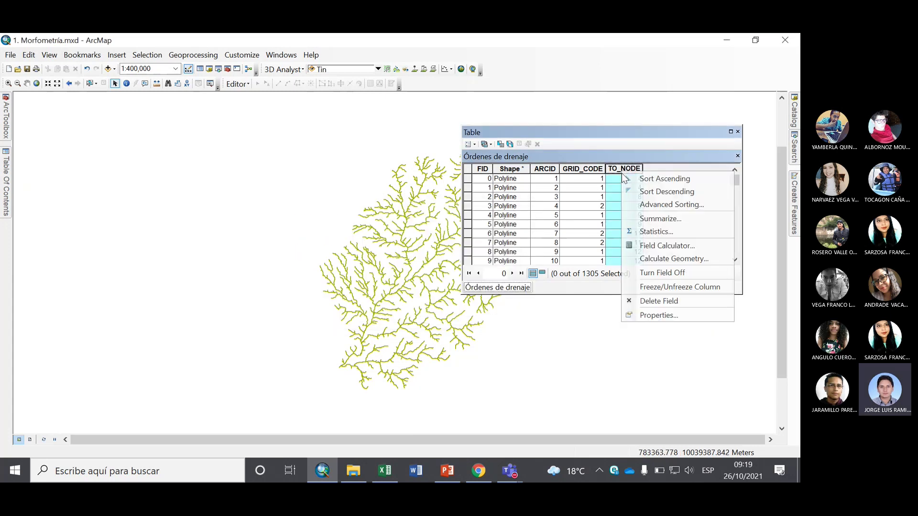
pyautogui.click(635, 301)
pyautogui.click(441, 306)
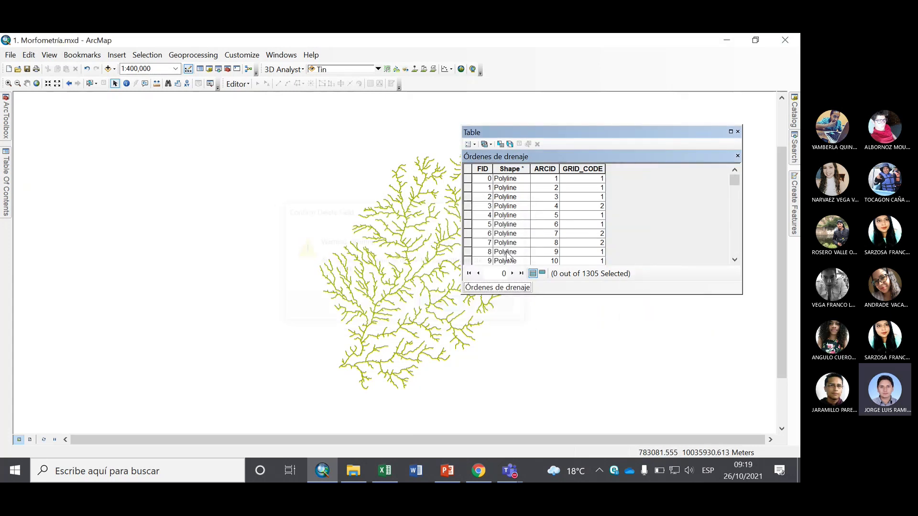
pyautogui.rightClick(544, 170)
pyautogui.click(569, 301)
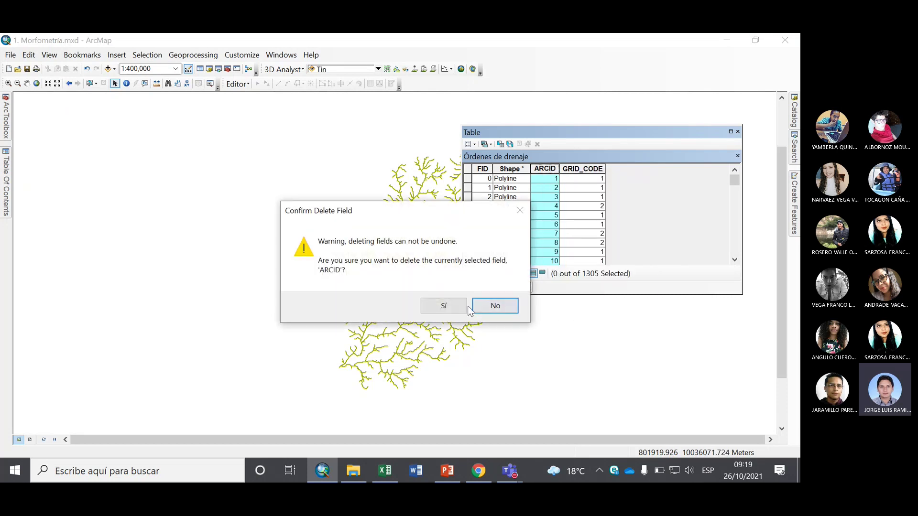
pyautogui.click(441, 305)
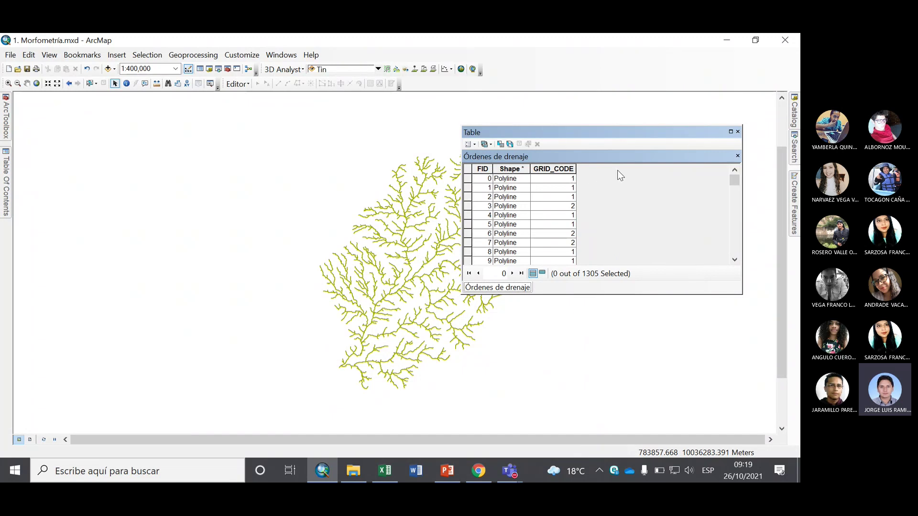
# Close the attribute table and display the límite cuenca layer together with the drainage polylines.
pyautogui.click(738, 132)
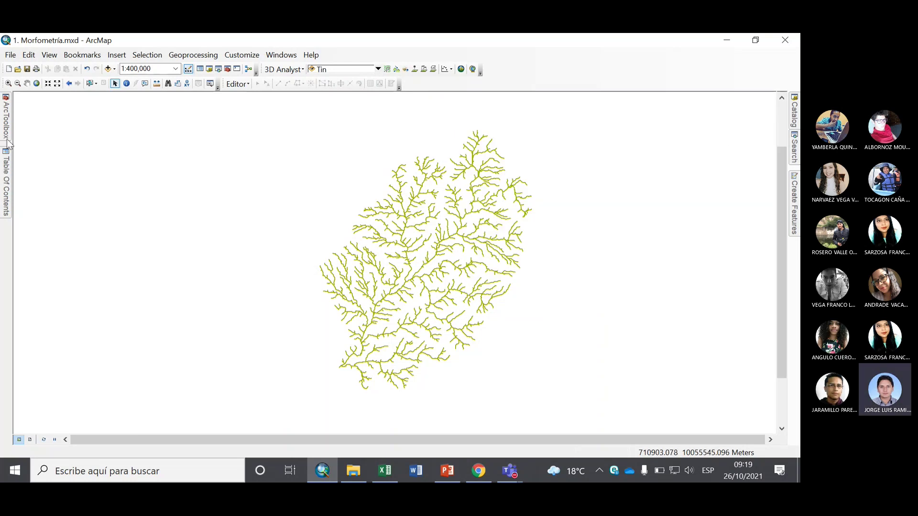
pyautogui.moveTo(8, 182)
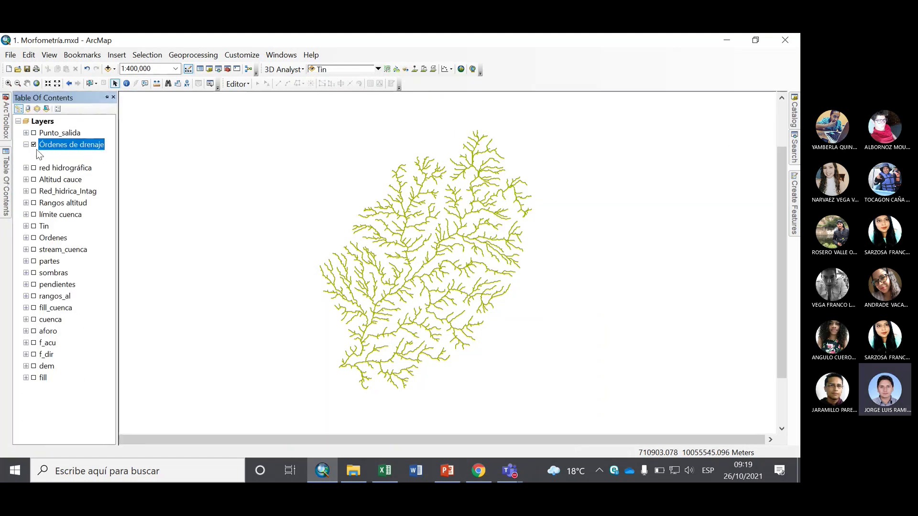
pyautogui.click(34, 215)
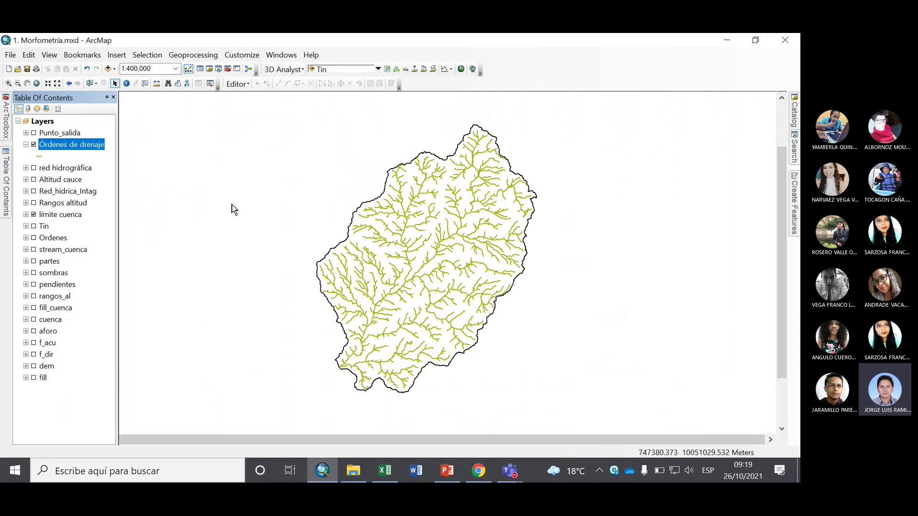
# Symbolize the Órdenes de drenaje layer by unique GRID_CODE values, adding all values and excluding the <all other values> class.
pyautogui.rightClick(92, 149)
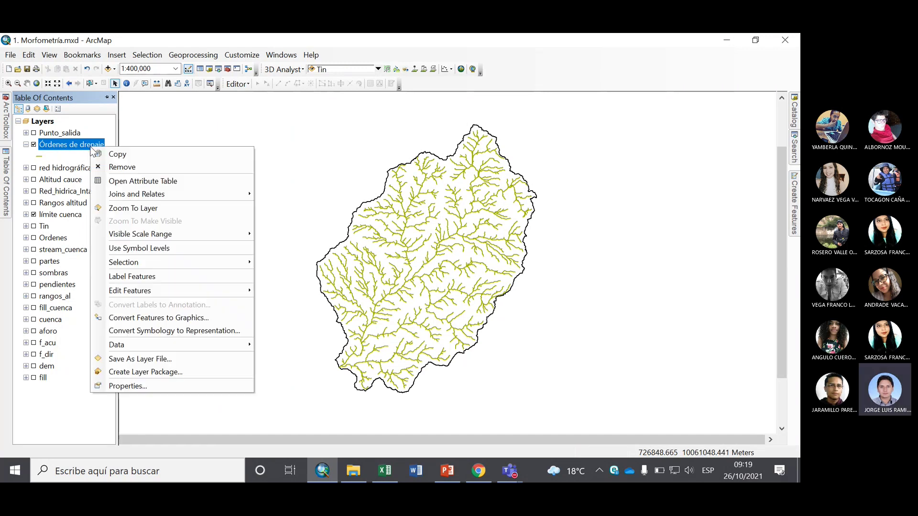
pyautogui.click(148, 385)
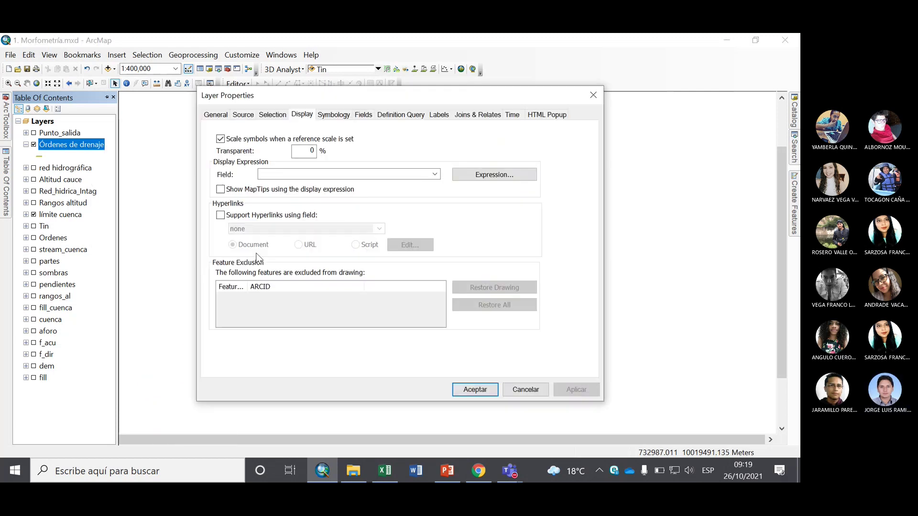
pyautogui.click(334, 120)
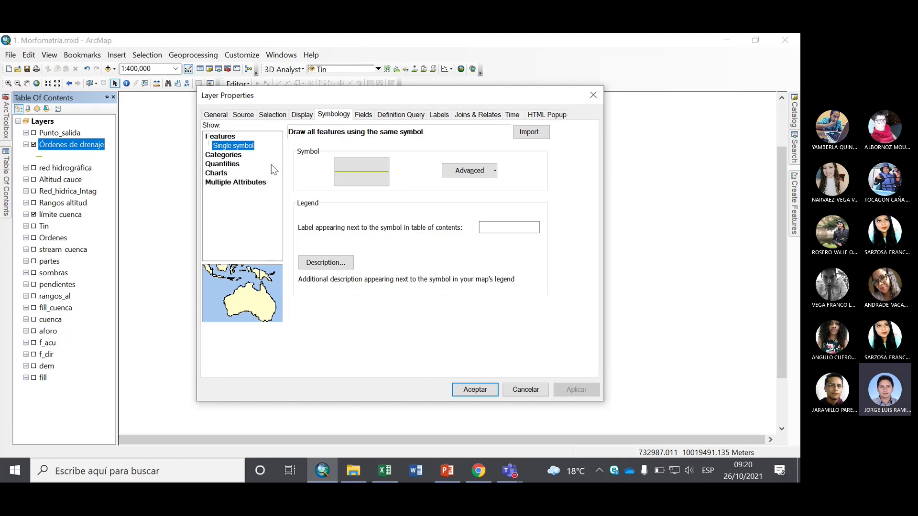
pyautogui.click(224, 155)
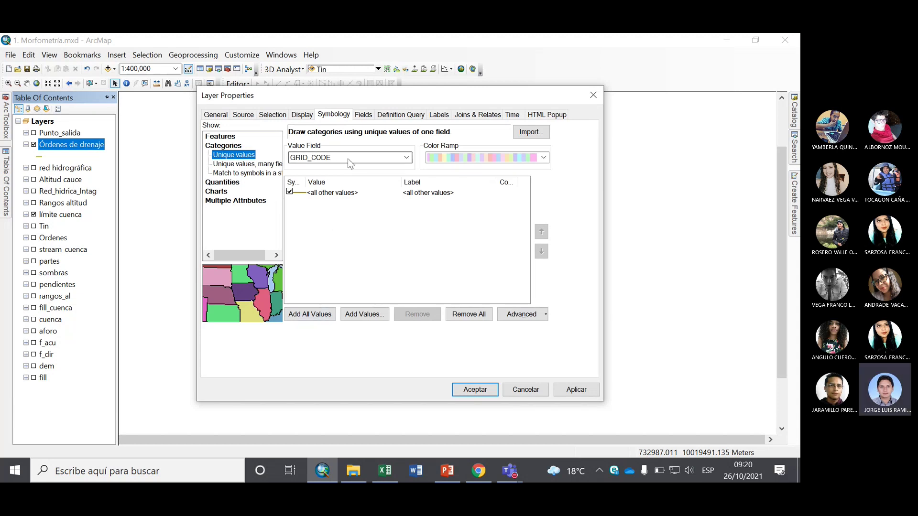
pyautogui.click(314, 317)
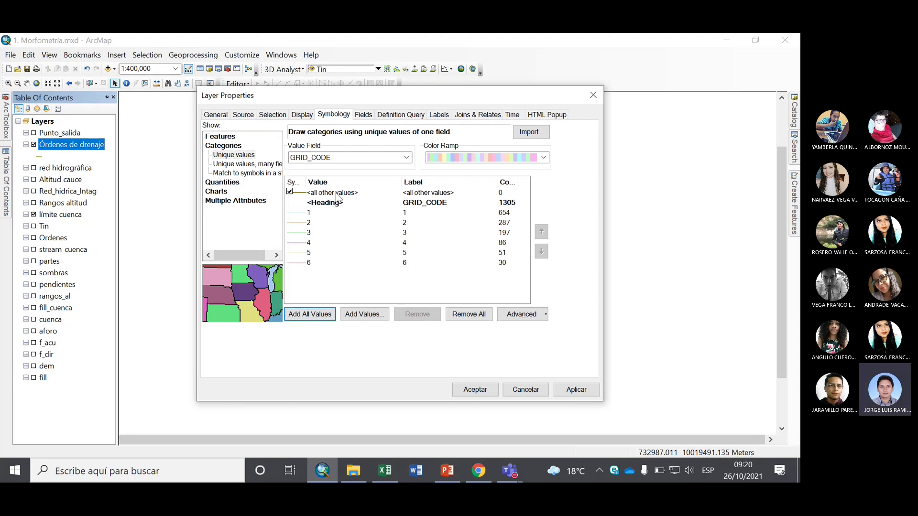
pyautogui.click(289, 192)
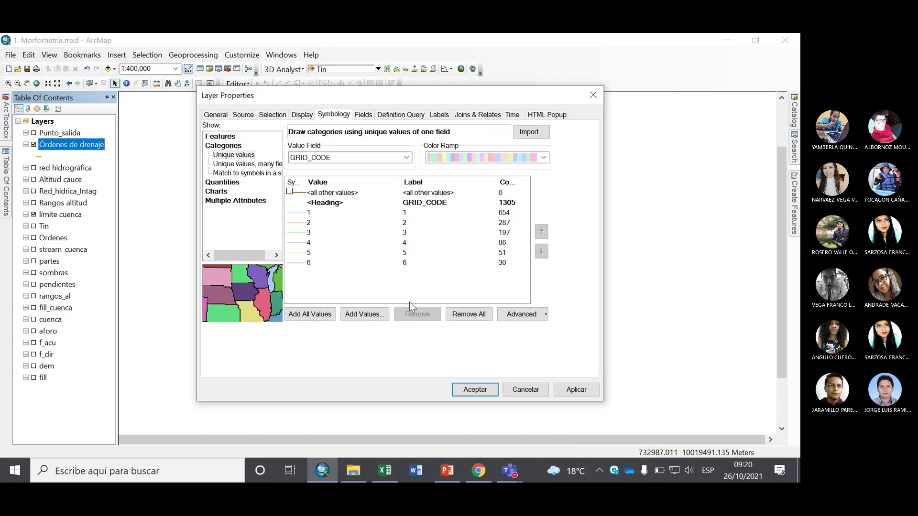
pyautogui.click(571, 389)
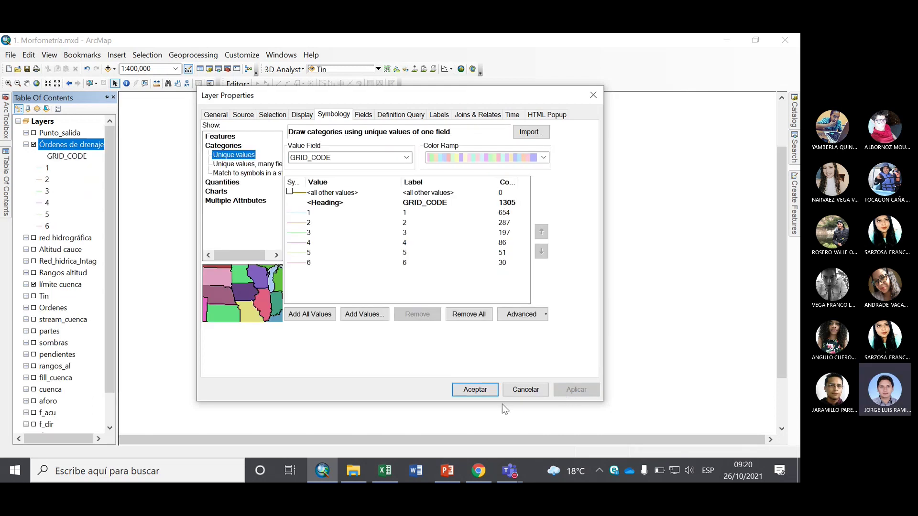
pyautogui.click(476, 390)
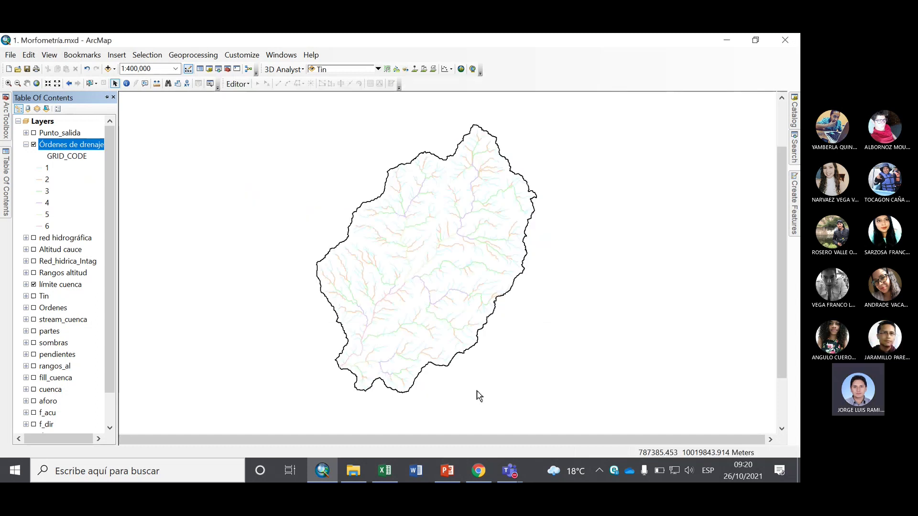
# Examine how the stream orders join in the headwaters at the basin's northern tip.
pyautogui.scroll(2, 486, 248)
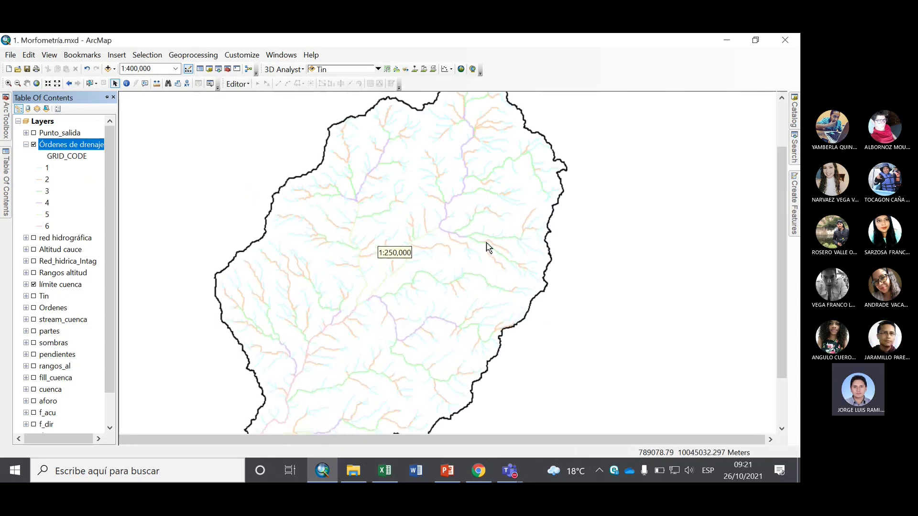
pyautogui.scroll(-2, 486, 247)
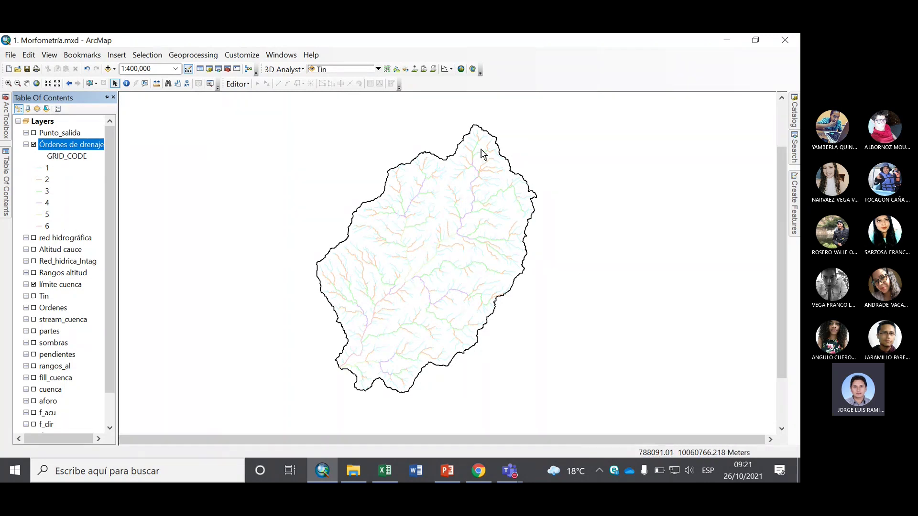
pyautogui.scroll(-5, 481, 152)
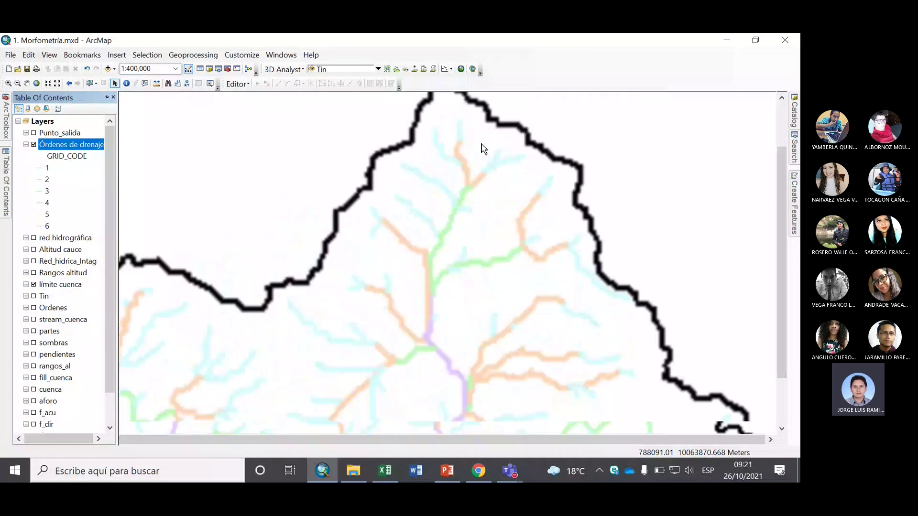
pyautogui.scroll(-5, 483, 149)
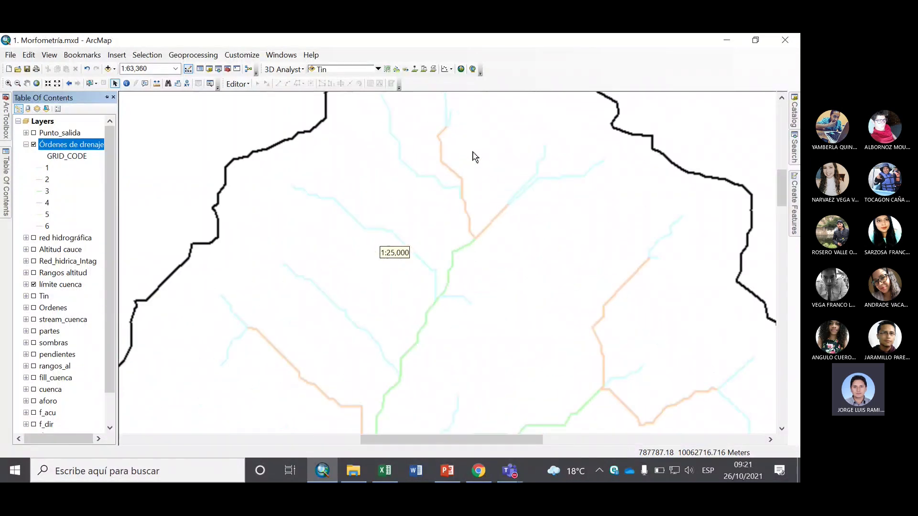
pyautogui.scroll(-3, 473, 154)
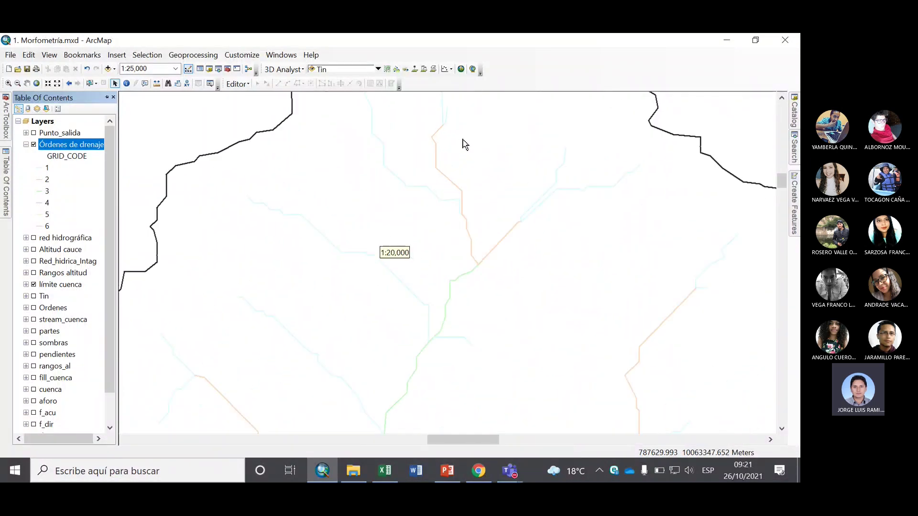
pyautogui.scroll(3, 488, 172)
pyautogui.scroll(-3, 447, 242)
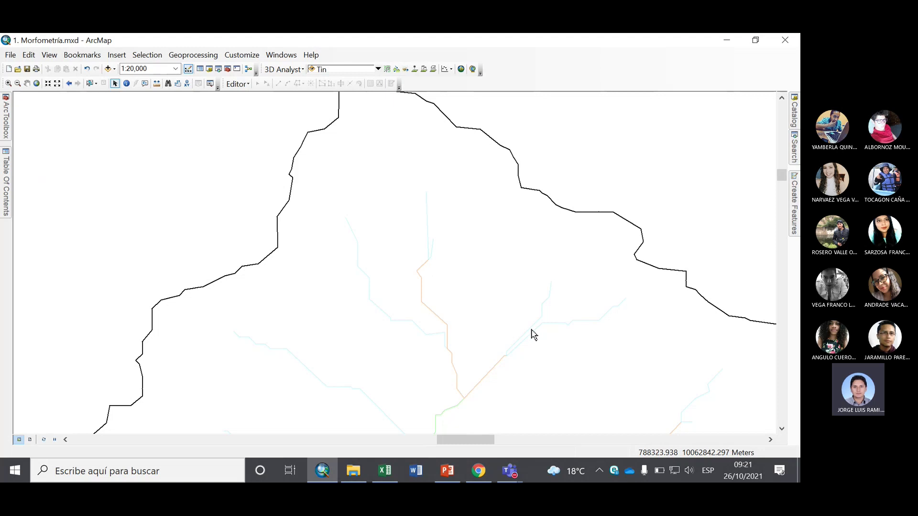
pyautogui.moveTo(492, 367); pyautogui.dragTo(481, 236)
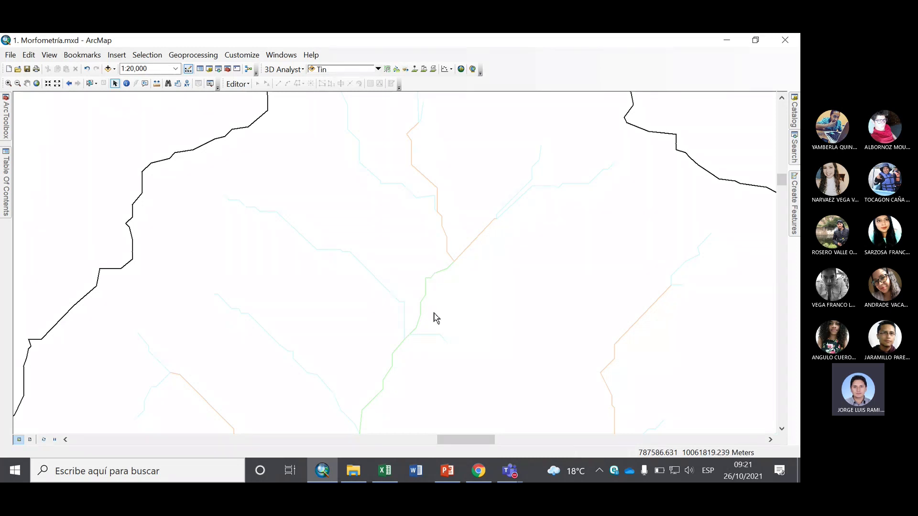
# Examine the stream orders of the main channels converging at the basin's southwestern outlet.
pyautogui.scroll(-5, 436, 314)
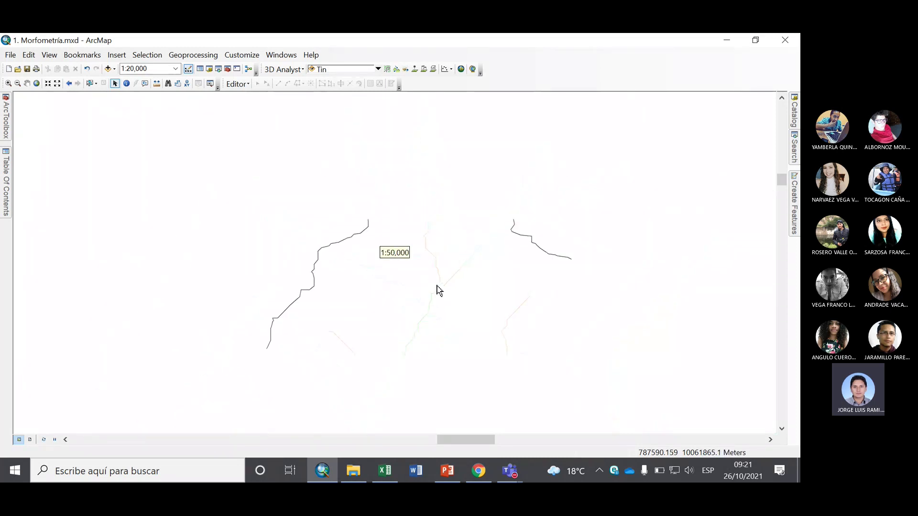
pyautogui.scroll(-4, 437, 286)
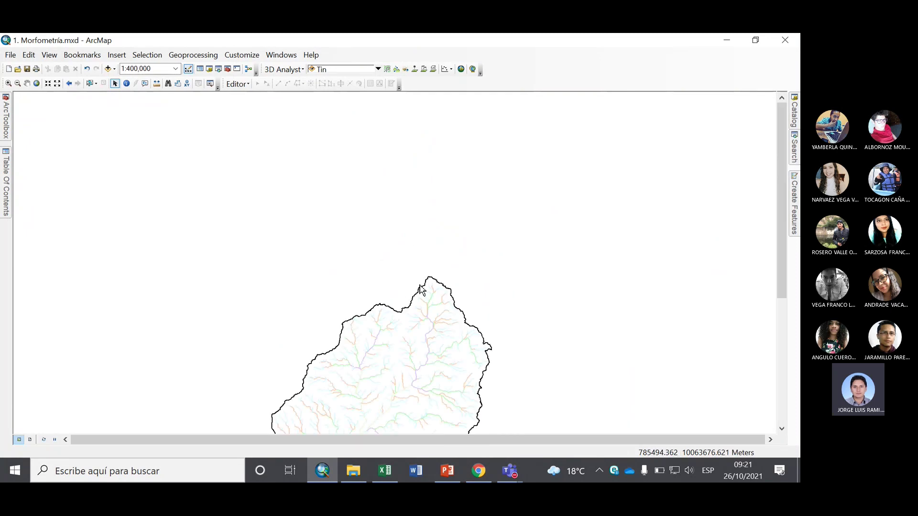
pyautogui.moveTo(426, 267); pyautogui.dragTo(419, 143)
pyautogui.scroll(3, 306, 376)
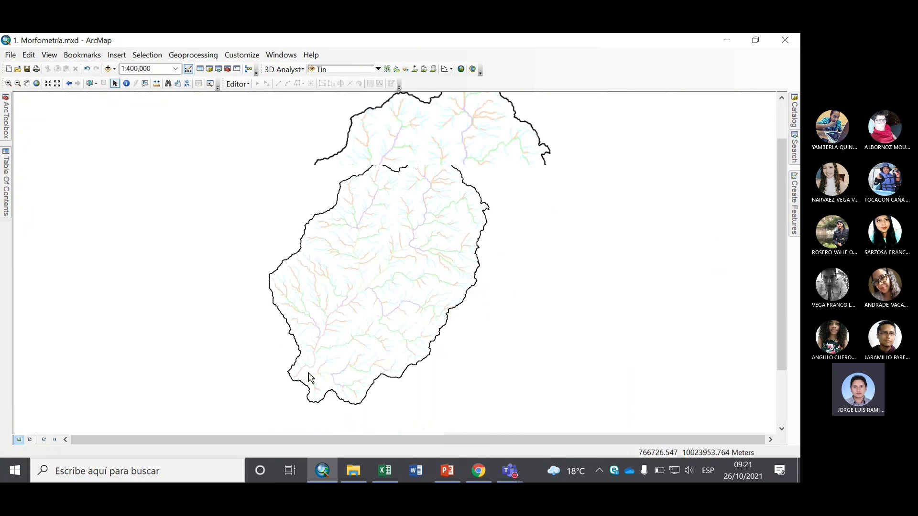
pyautogui.scroll(4, 307, 376)
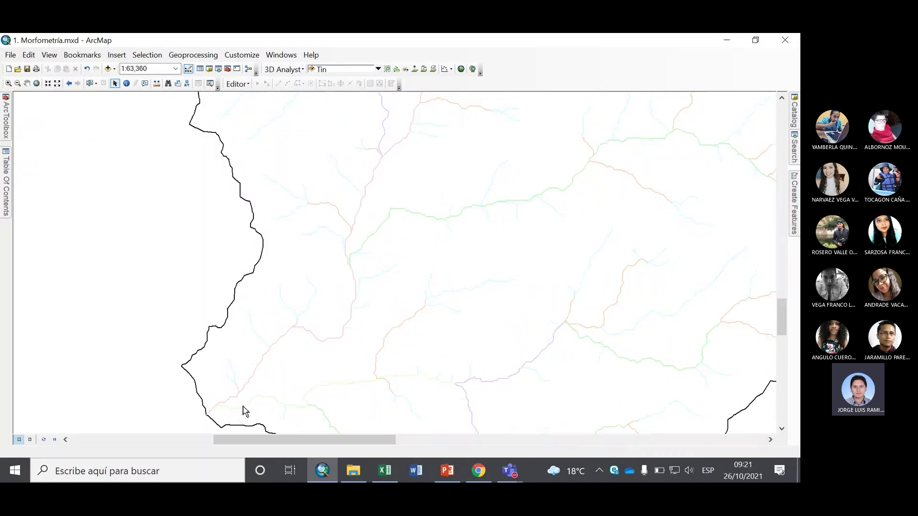
pyautogui.moveTo(250, 385); pyautogui.dragTo(289, 320)
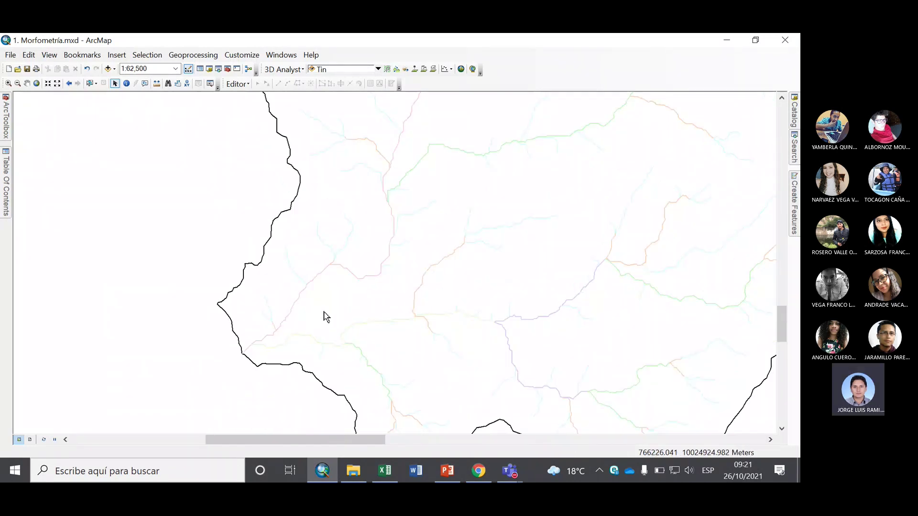
pyautogui.scroll(-4, 279, 339)
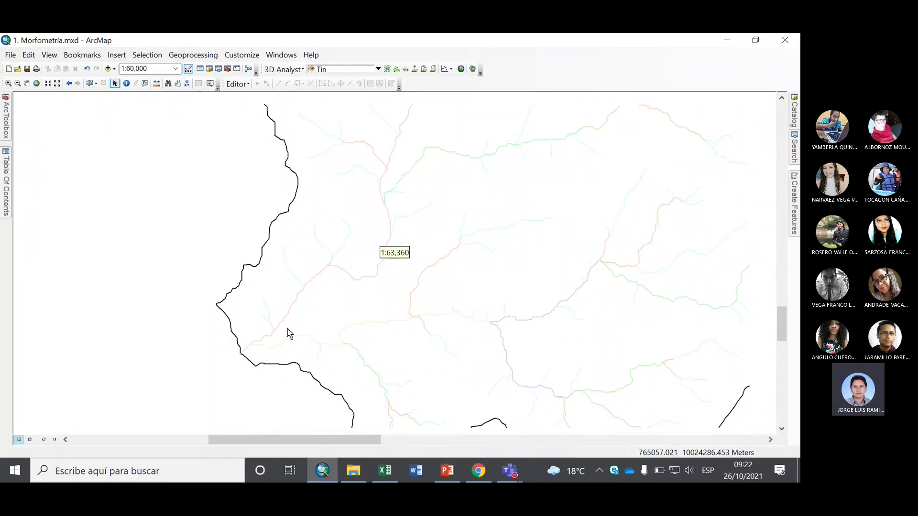
pyautogui.scroll(-2, 288, 330)
pyautogui.scroll(-2, 287, 331)
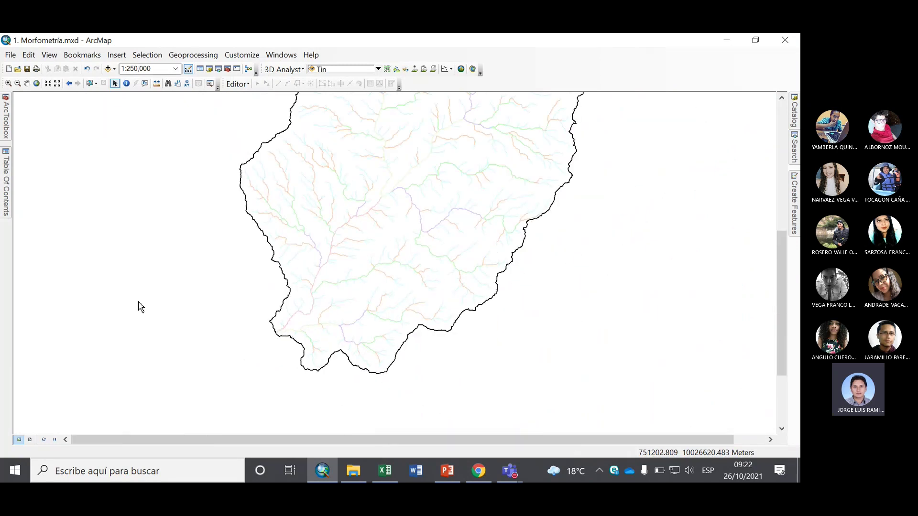
# Set the line color of the order 6 drainage class to red.
pyautogui.moveTo(4, 199)
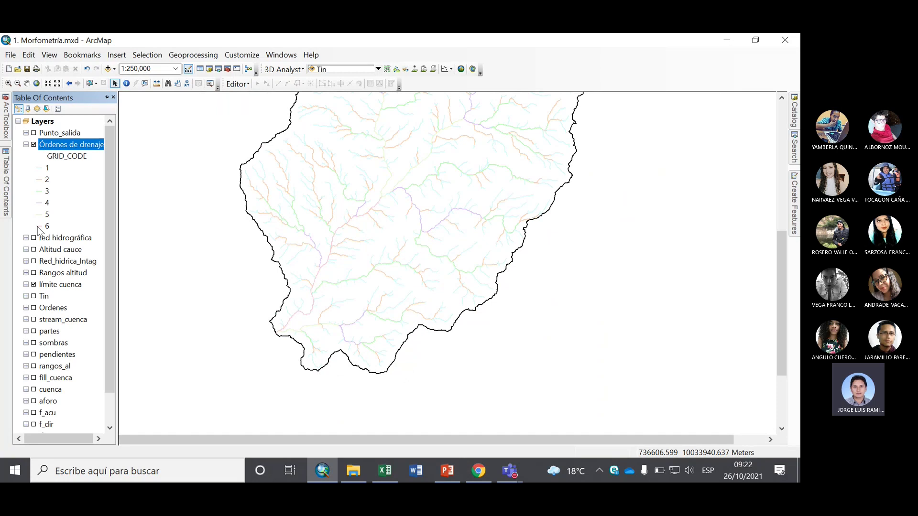
pyautogui.doubleClick(38, 227)
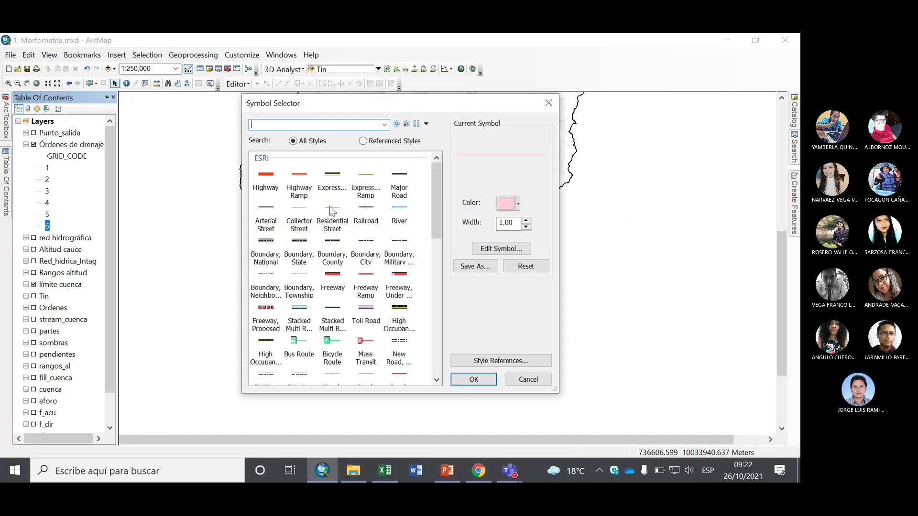
pyautogui.click(518, 203)
pyautogui.click(508, 247)
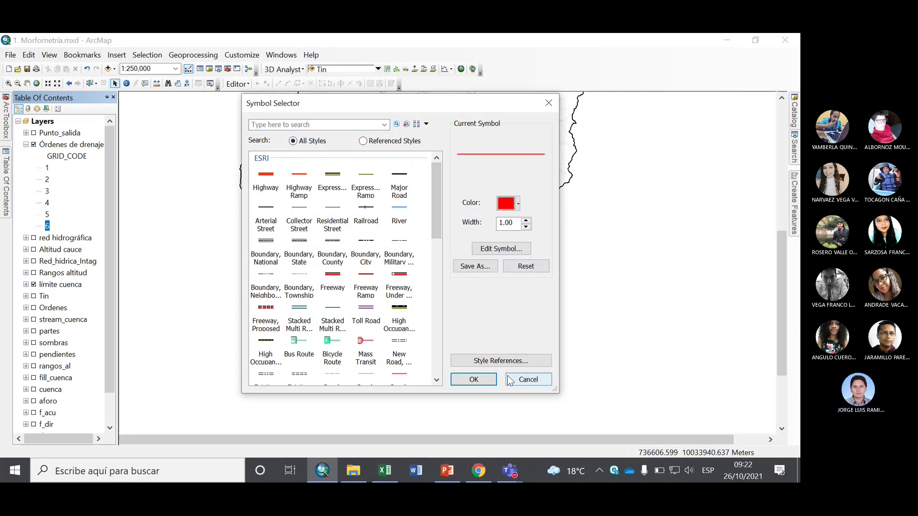
pyautogui.click(474, 379)
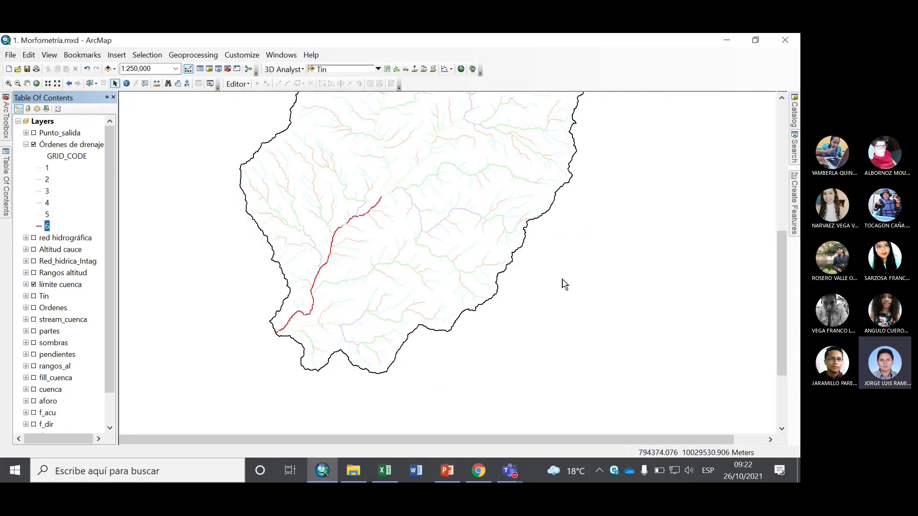
# Set the line color of the order 1 drainage class to bright light blue.
pyautogui.scroll(-2, 563, 285)
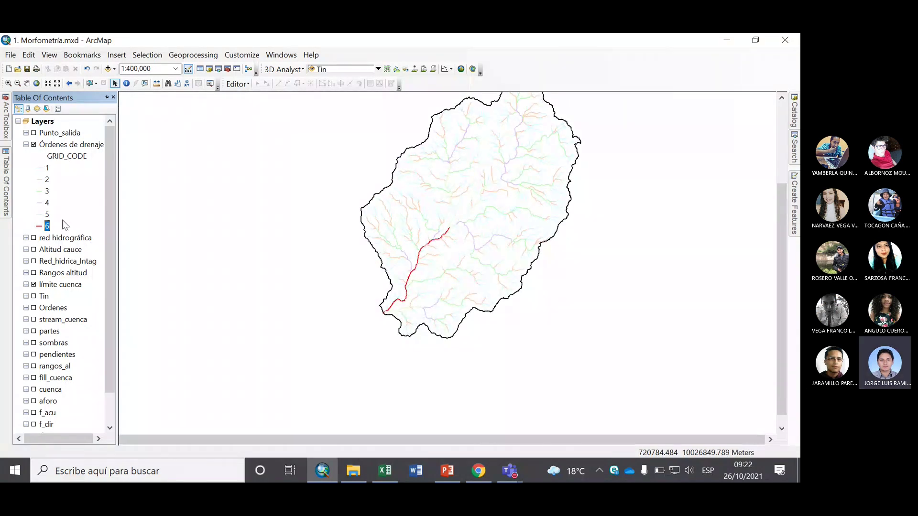
pyautogui.doubleClick(41, 167)
pyautogui.click(515, 204)
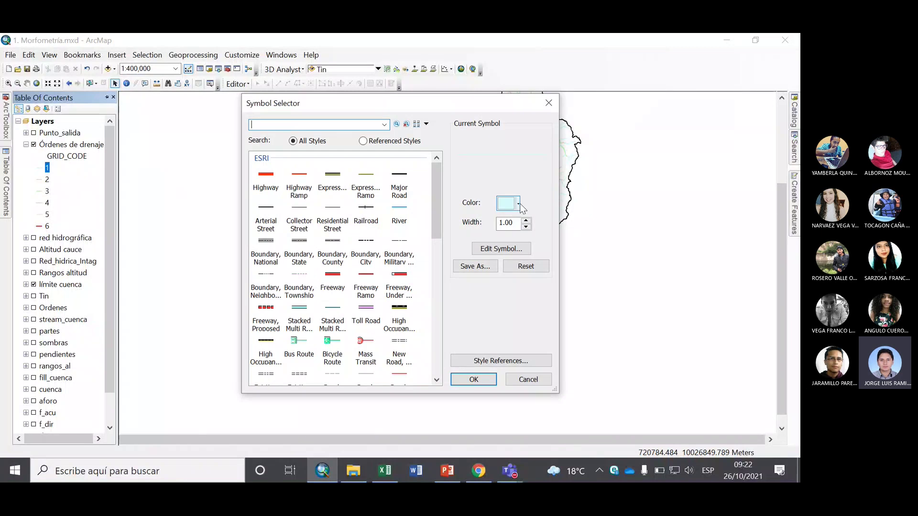
pyautogui.click(561, 252)
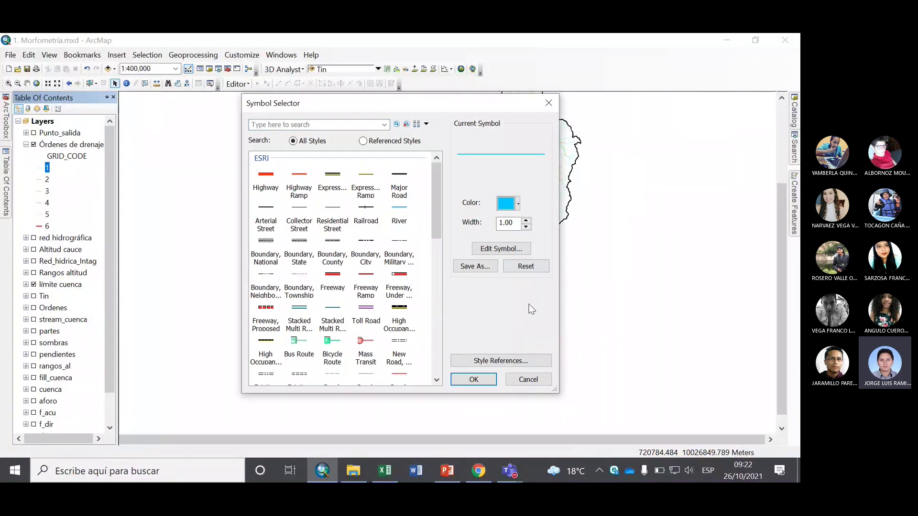
pyautogui.click(483, 381)
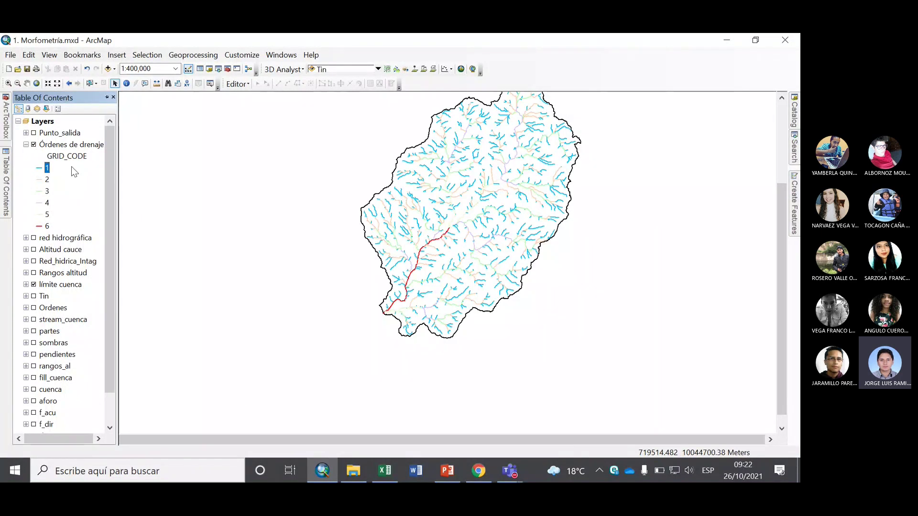
# Set the line color of the order 2 drainage class to light orange.
pyautogui.doubleClick(40, 180)
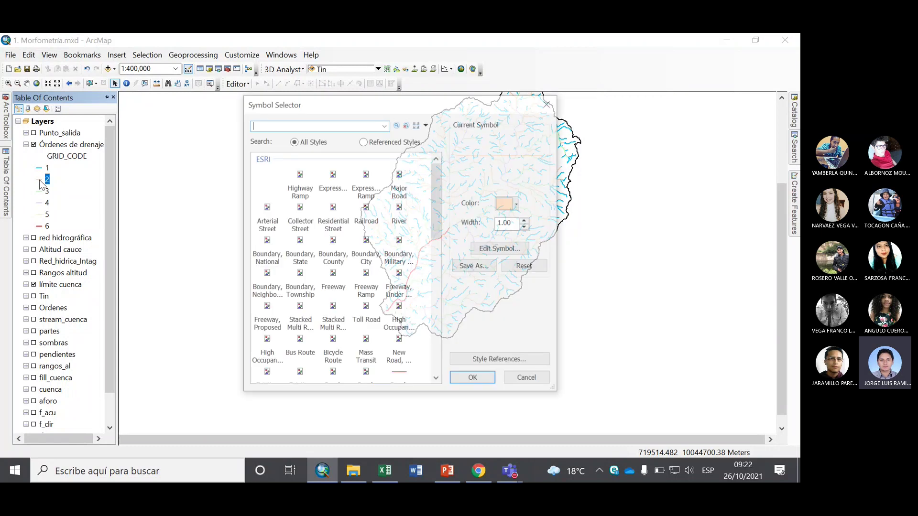
pyautogui.click(518, 203)
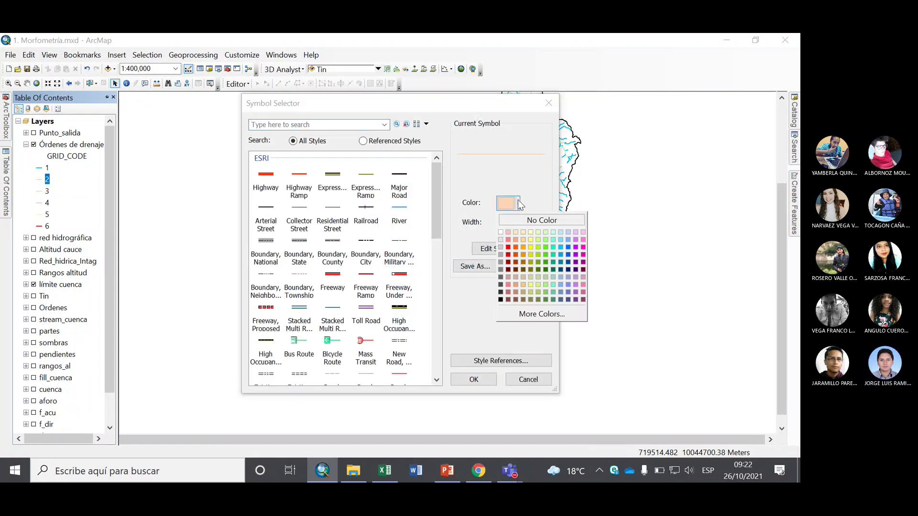
pyautogui.click(516, 238)
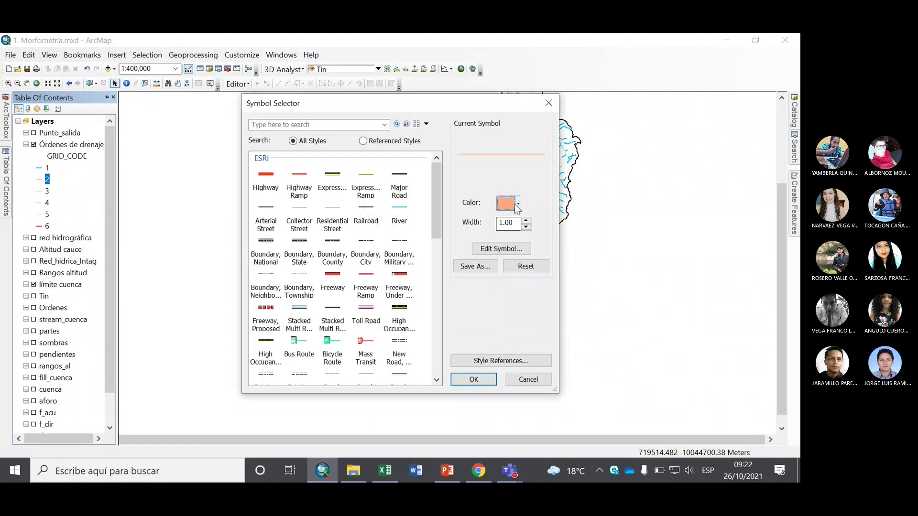
pyautogui.click(486, 379)
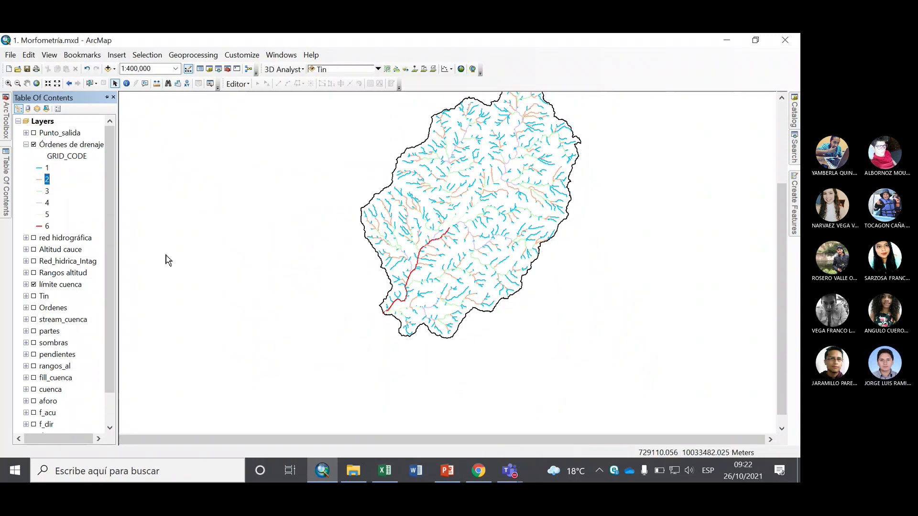
# Set the line color of the order 3 drainage class to bright green.
pyautogui.doubleClick(39, 192)
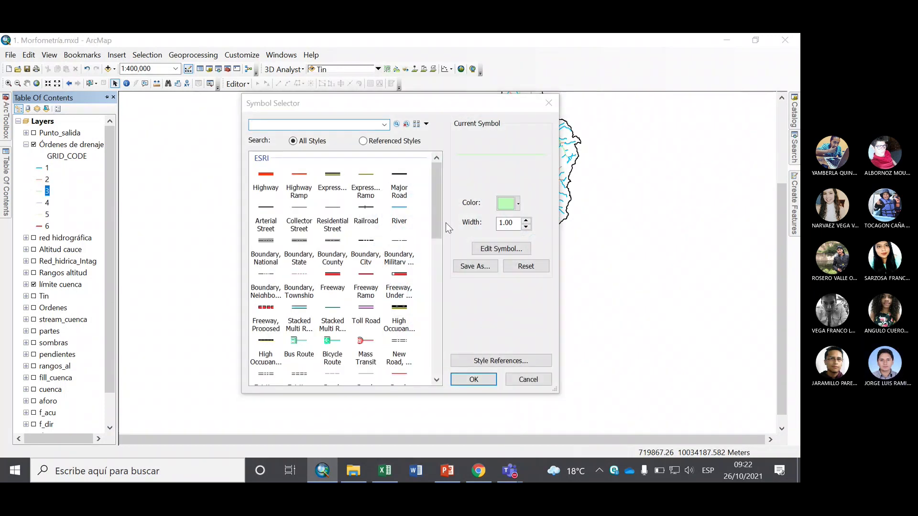
pyautogui.click(520, 205)
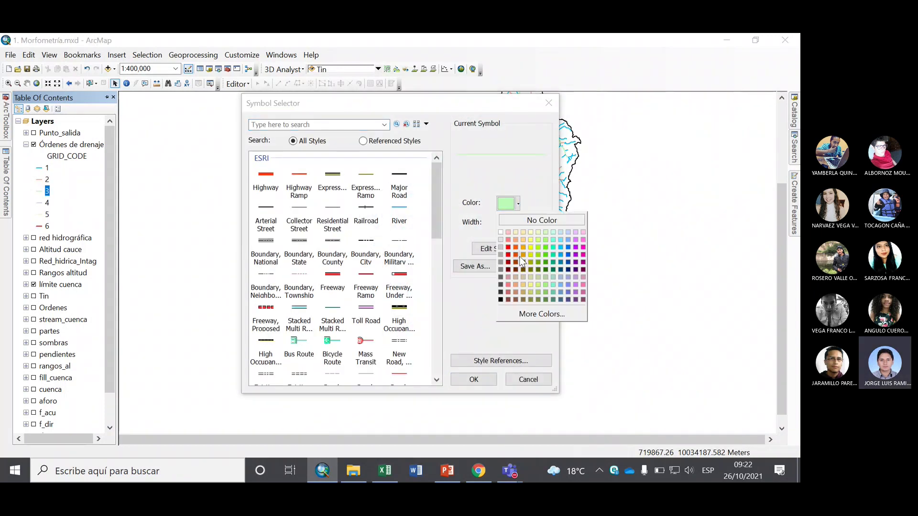
pyautogui.click(544, 257)
pyautogui.click(472, 379)
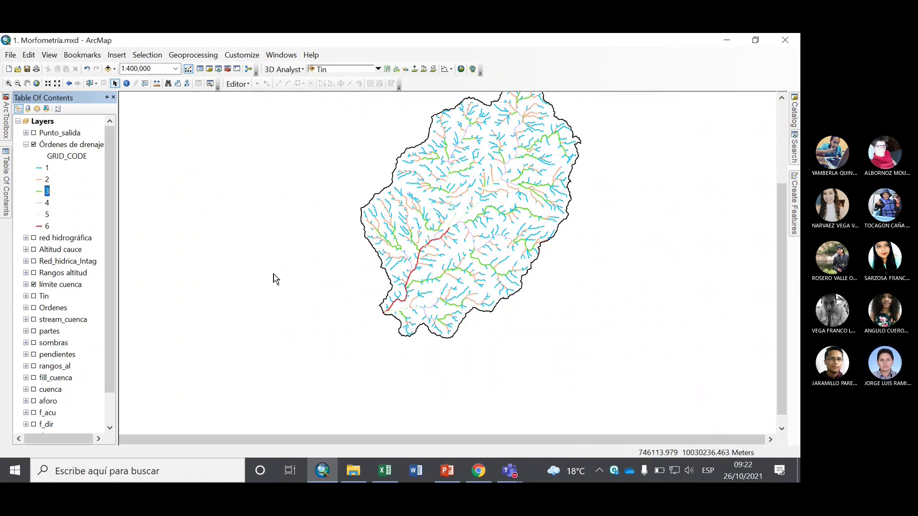
# Set the line color of the order 4 drainage class to purple.
pyautogui.doubleClick(39, 203)
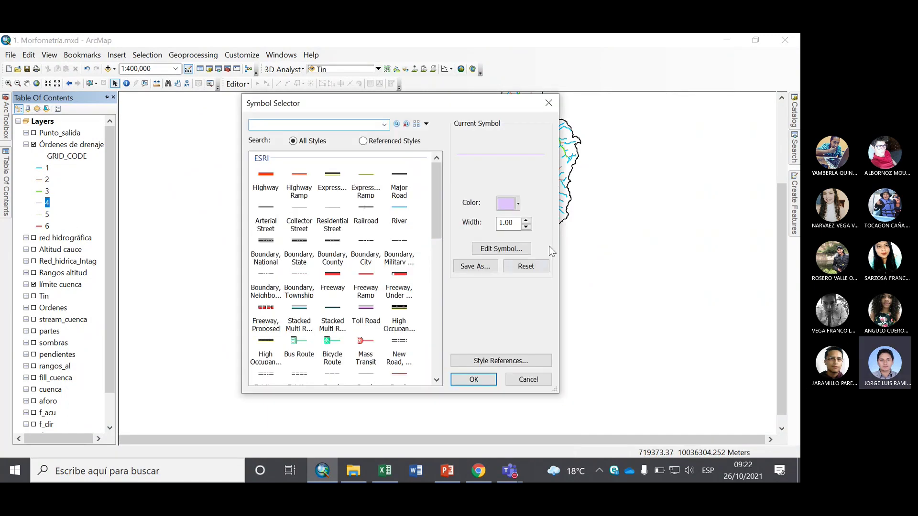
pyautogui.click(518, 204)
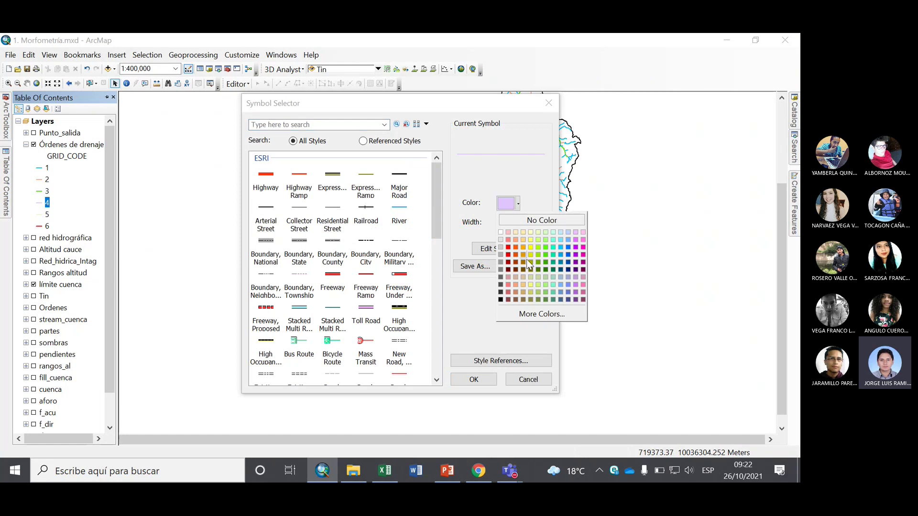
pyautogui.click(579, 261)
pyautogui.click(474, 377)
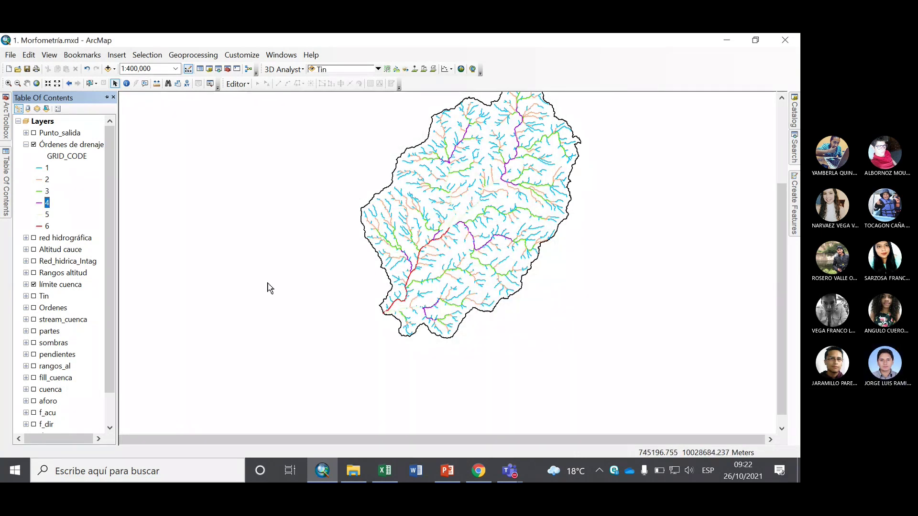
# Set the line color of the order 5 drainage class to ochre brown and review the symbolized network.
pyautogui.doubleClick(39, 214)
pyautogui.click(518, 203)
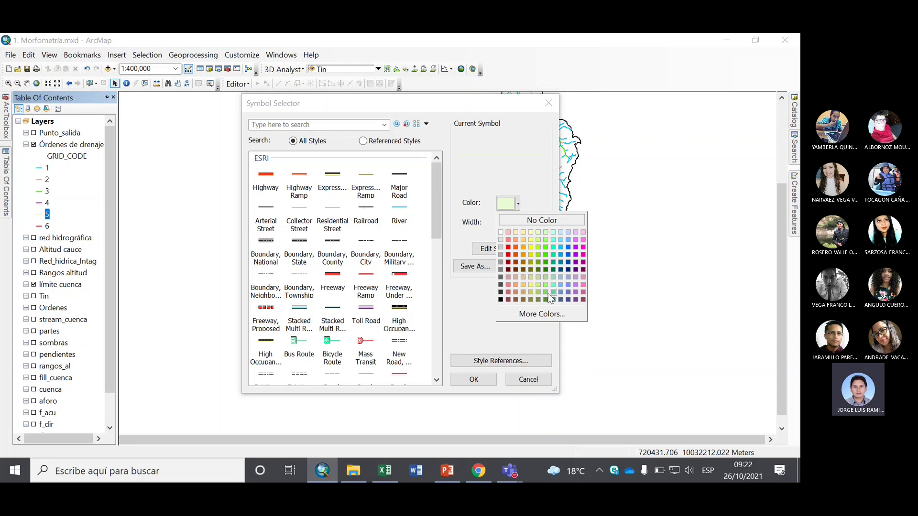
pyautogui.click(523, 263)
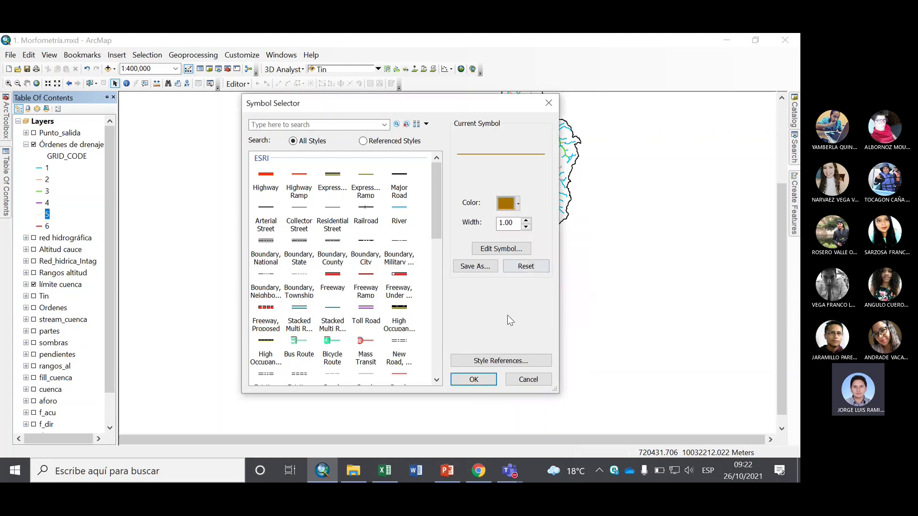
pyautogui.click(474, 379)
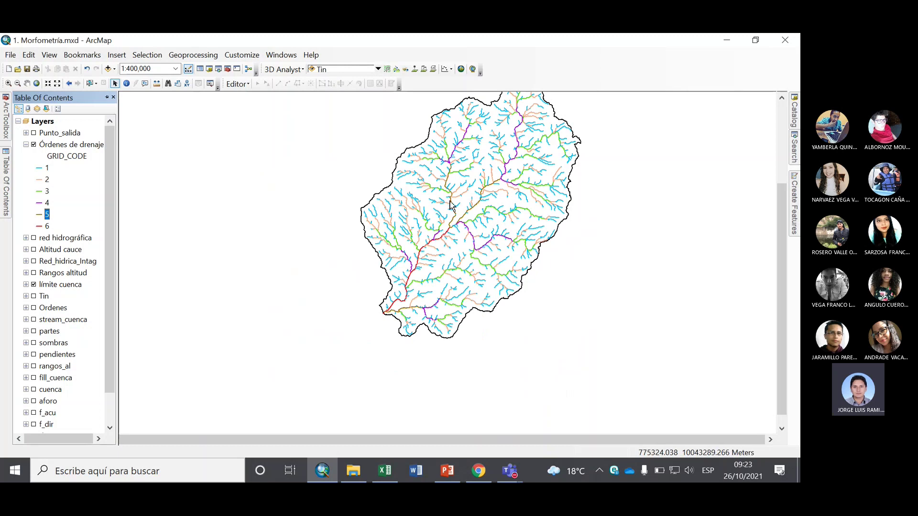
pyautogui.scroll(1, 492, 262)
pyautogui.scroll(-1, 492, 262)
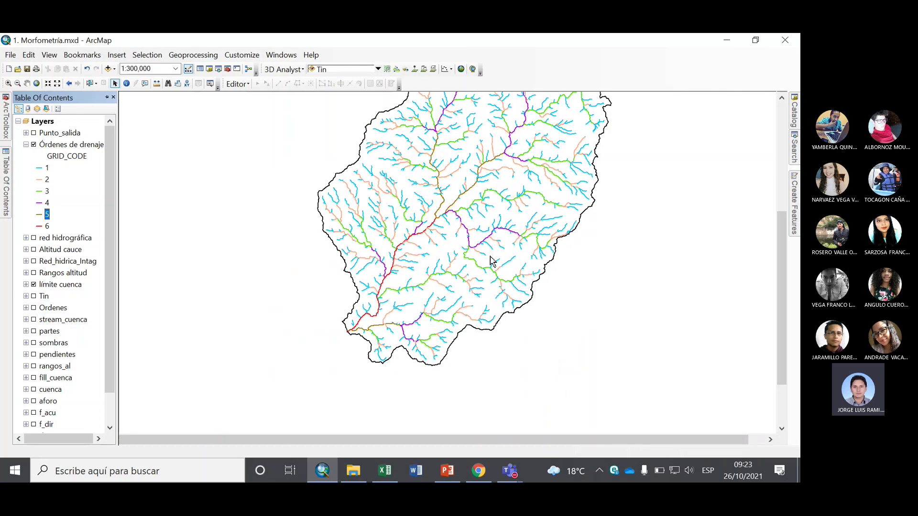
pyautogui.scroll(-2, 473, 258)
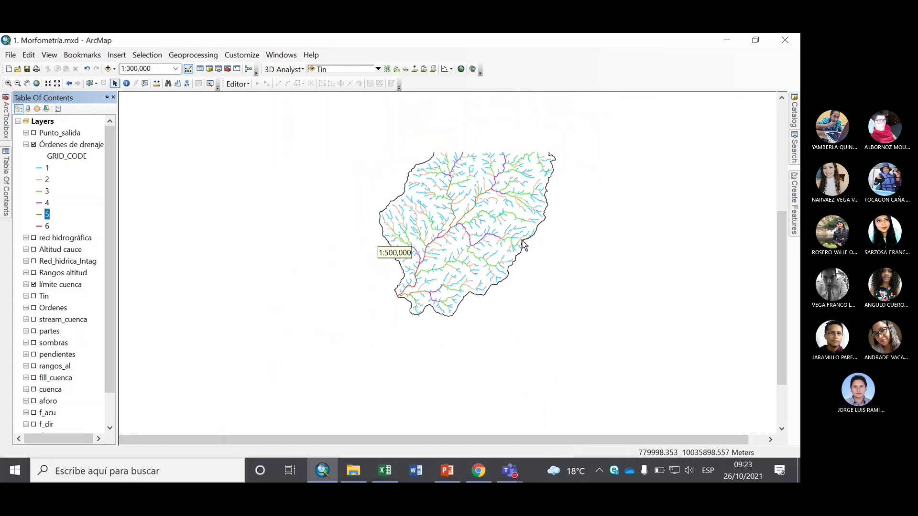
pyautogui.scroll(2, 531, 265)
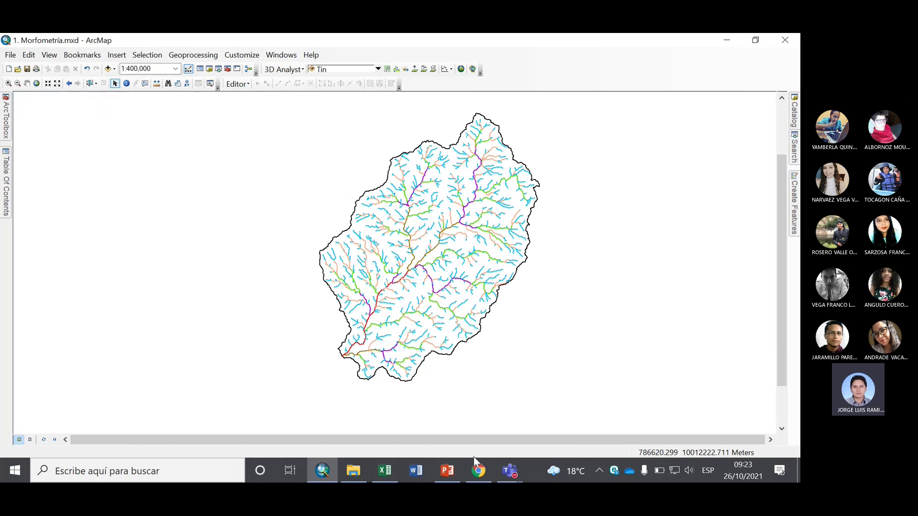
# Switch to the PowerPoint presentation and show slide 21 on the bifurcation ratio (Rb).
pyautogui.moveTo(477, 459)
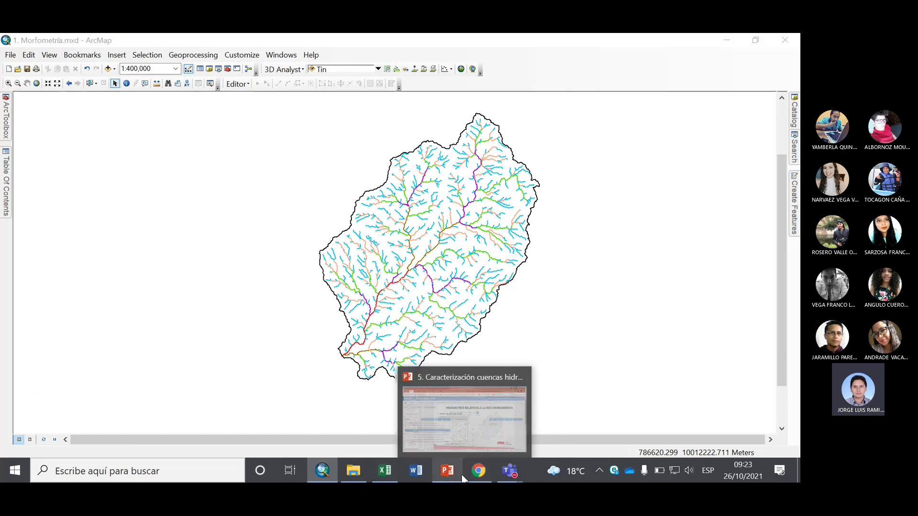
pyautogui.click(462, 478)
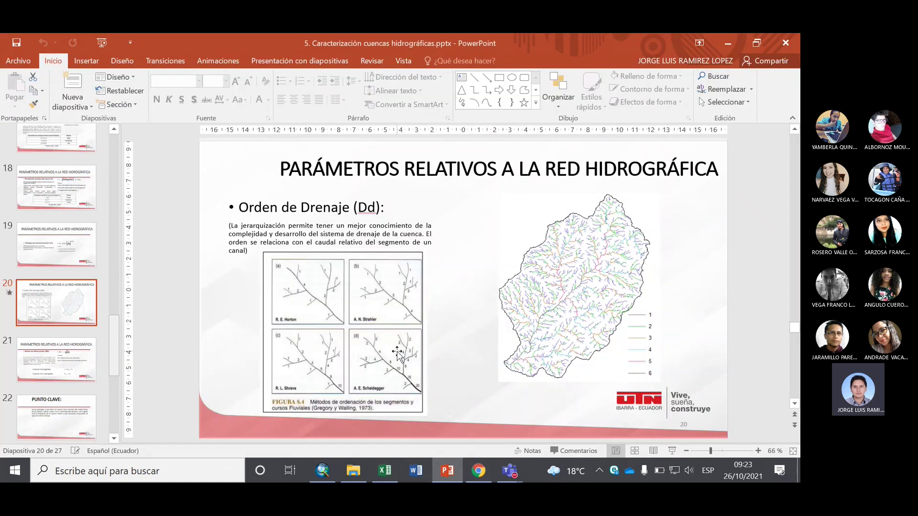
pyautogui.press('pagedown')
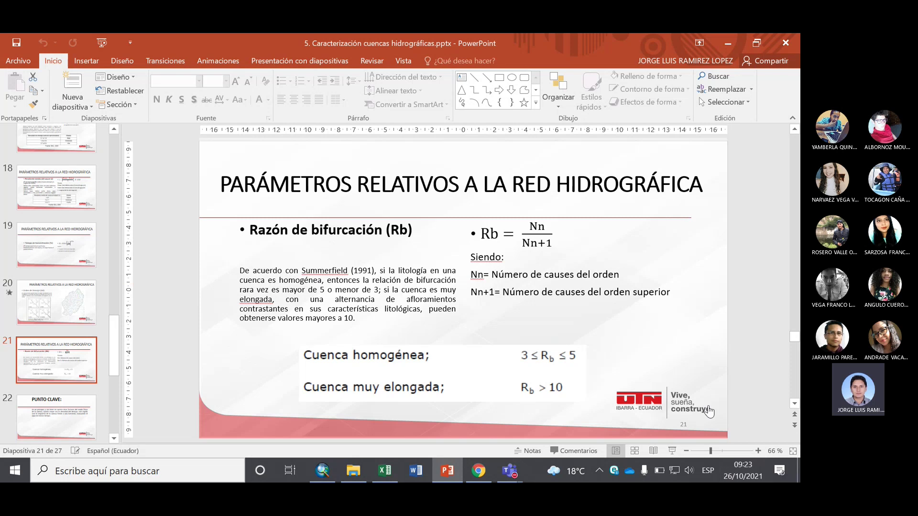
# Switch back to ArcMap and hide the límite cuenca layer.
pyautogui.click(329, 470)
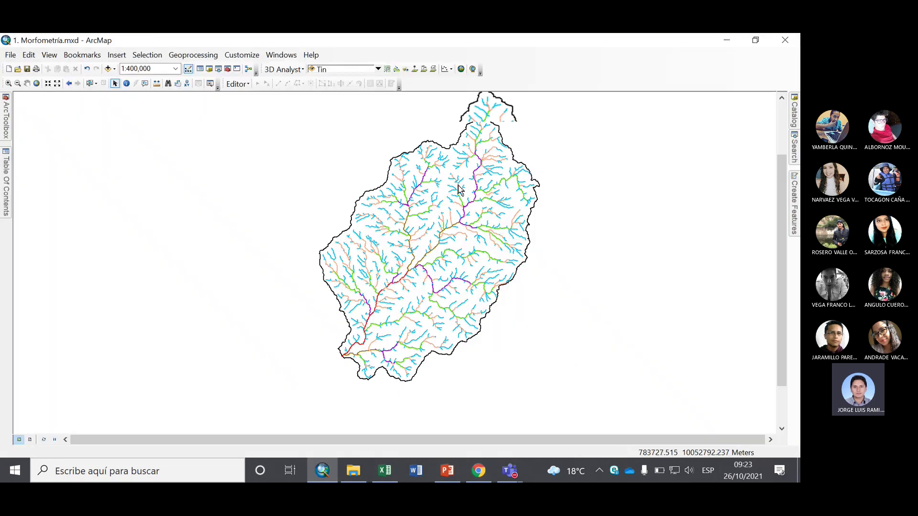
pyautogui.scroll(2, 379, 252)
pyautogui.moveTo(5, 195)
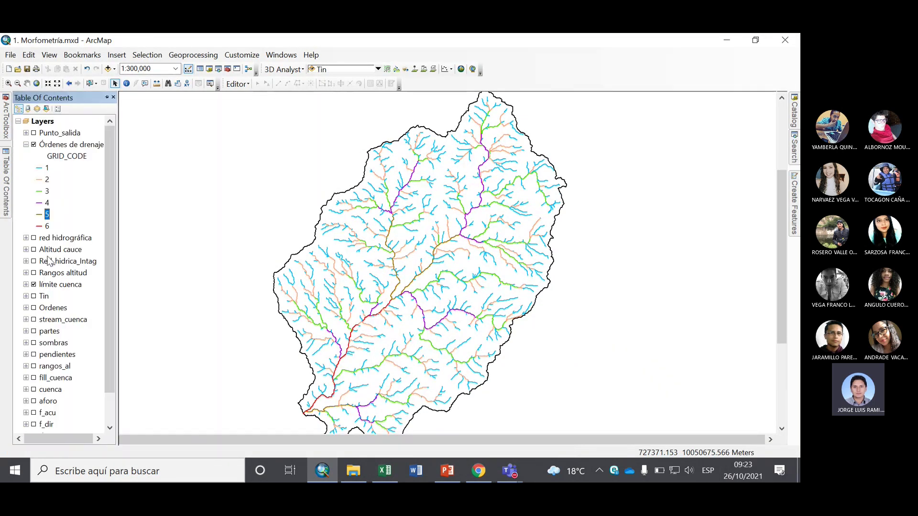
pyautogui.click(34, 285)
# Select one segment of the western order 5 channel and follow that channel downstream to its confluence.
pyautogui.scroll(4, 441, 231)
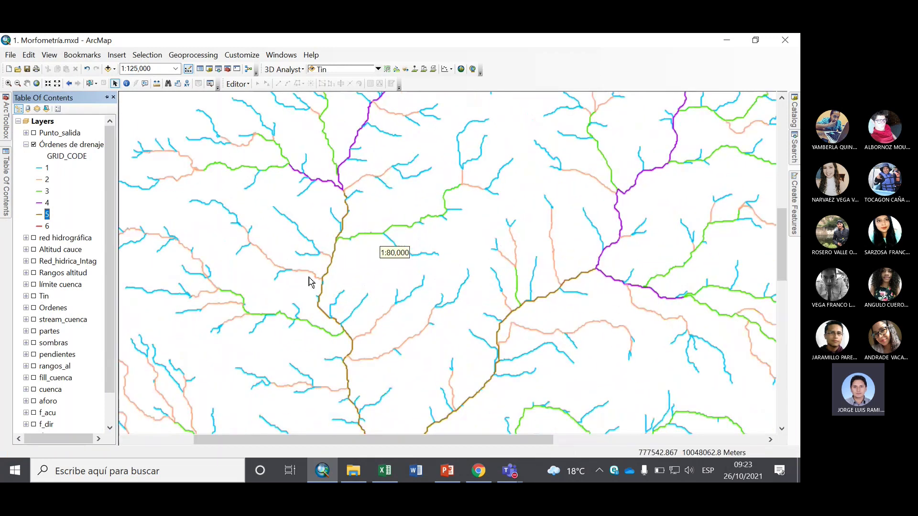
pyautogui.scroll(2, 316, 273)
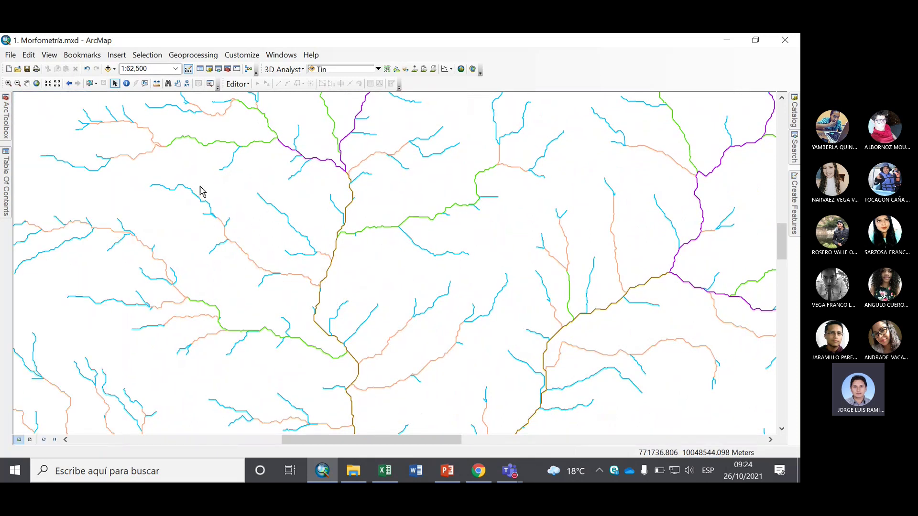
pyautogui.click(90, 83)
pyautogui.moveTo(317, 267); pyautogui.dragTo(335, 283)
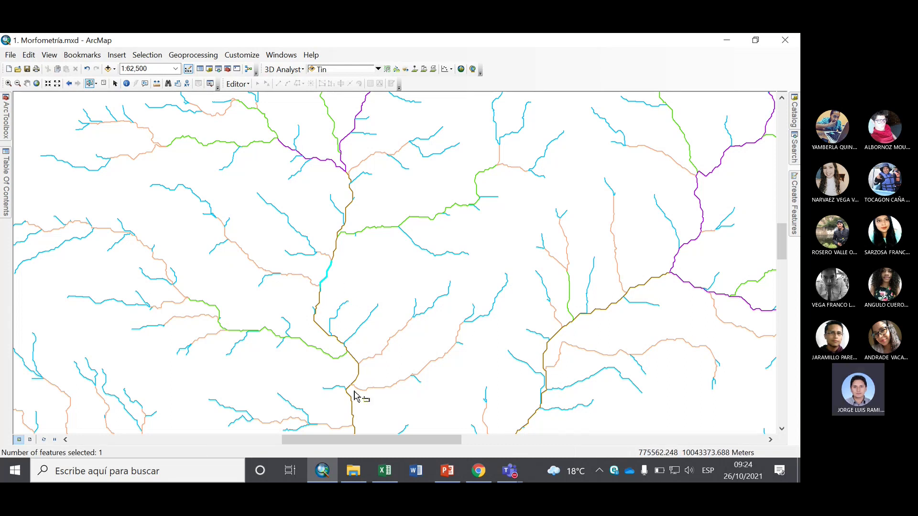
pyautogui.moveTo(389, 420); pyautogui.dragTo(406, 230)
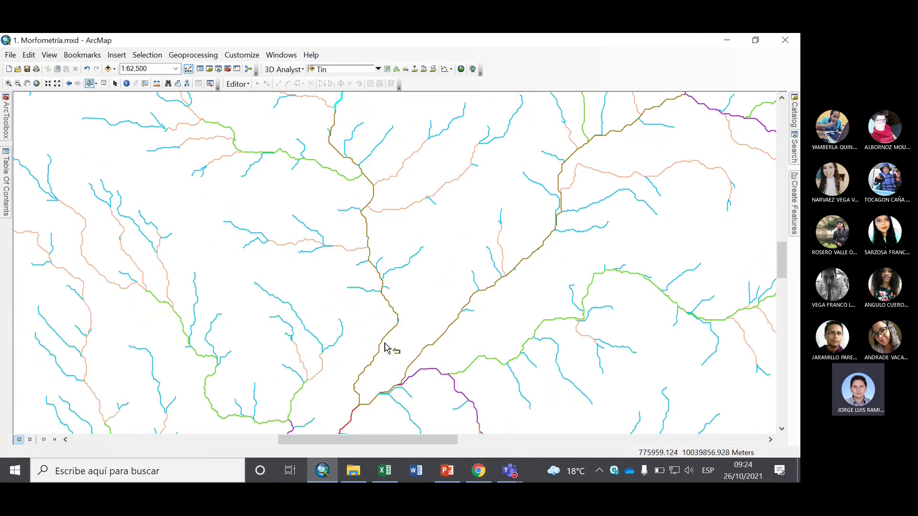
pyautogui.moveTo(381, 260); pyautogui.dragTo(375, 383)
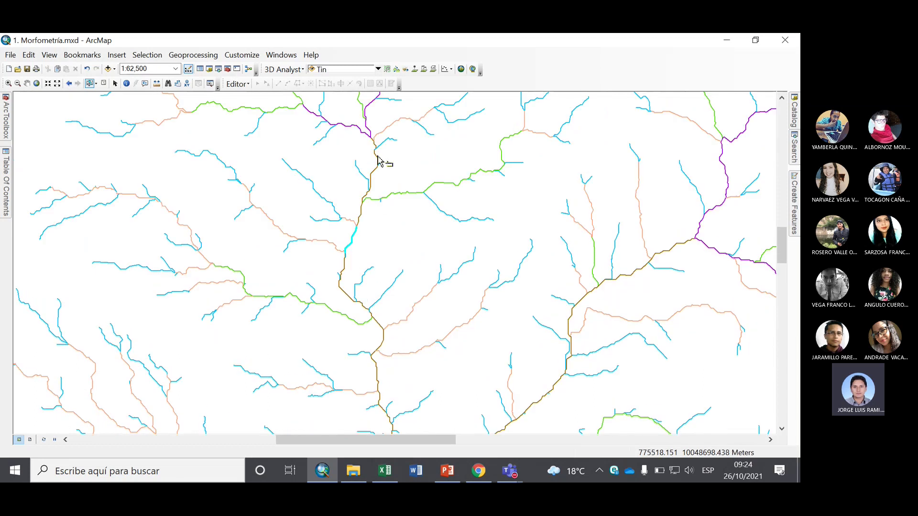
# Select the individual segments along the western order 5 channel to check how it is divided, then clear the selection.
pyautogui.click(372, 174)
pyautogui.click(351, 237)
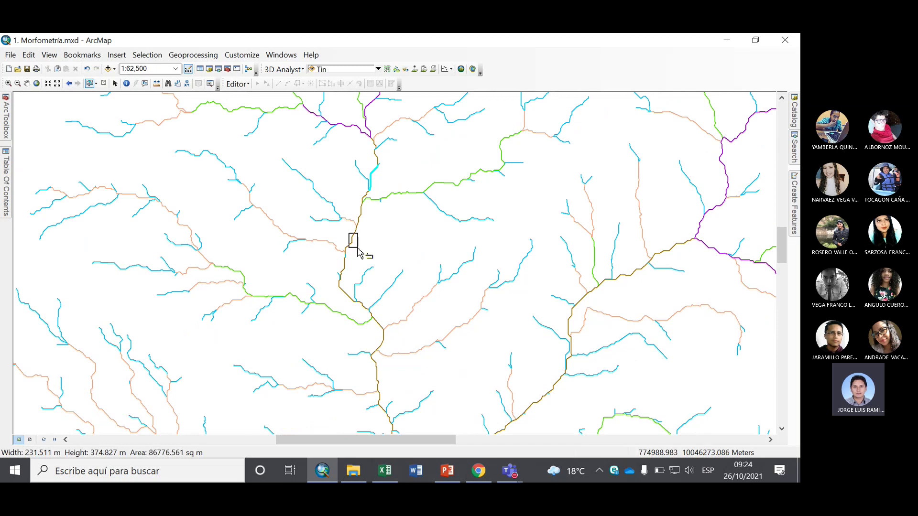
pyautogui.moveTo(336, 289); pyautogui.dragTo(350, 300)
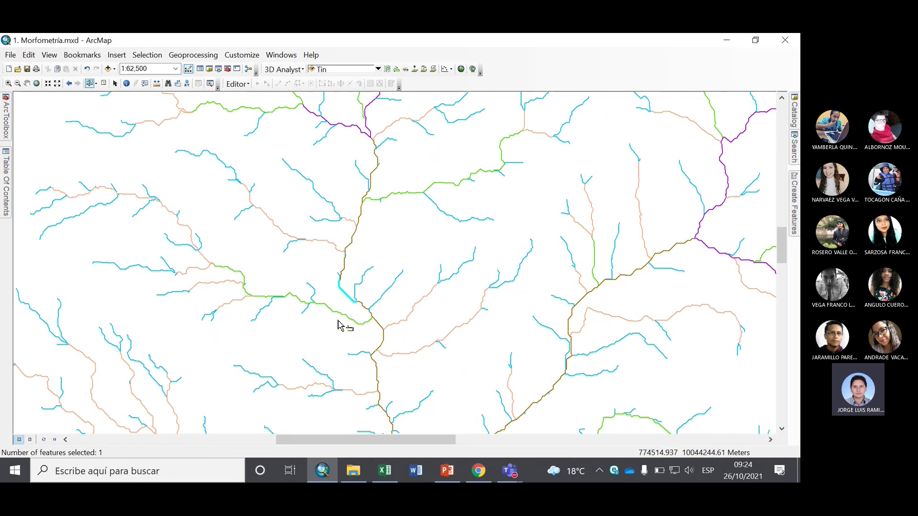
pyautogui.moveTo(349, 234); pyautogui.dragTo(369, 254)
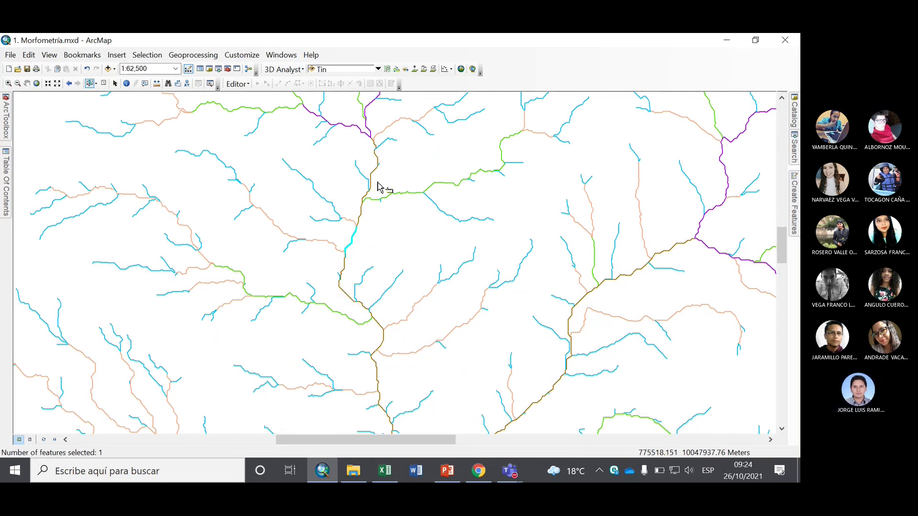
pyautogui.moveTo(372, 167); pyautogui.dragTo(378, 174)
pyautogui.moveTo(350, 205); pyautogui.dragTo(363, 219)
pyautogui.moveTo(339, 287); pyautogui.dragTo(377, 356)
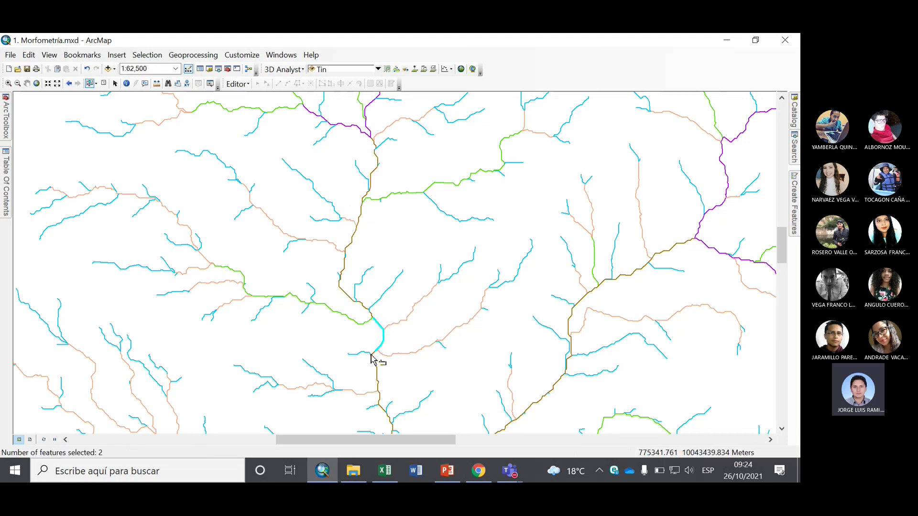
pyautogui.scroll(-1, 389, 172)
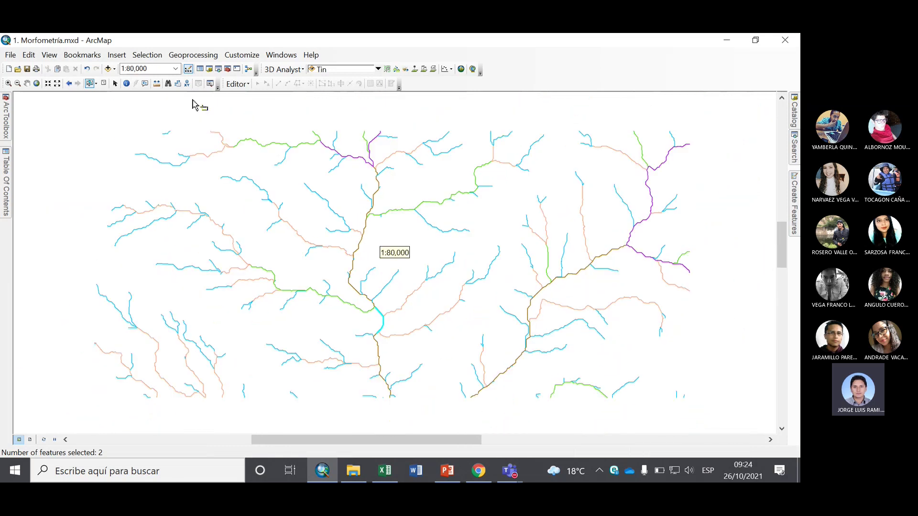
pyautogui.click(103, 83)
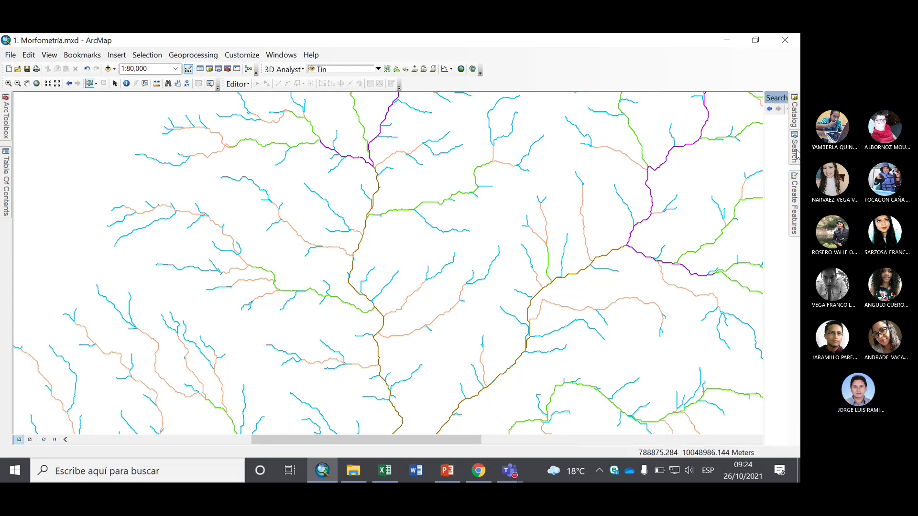
# Search the tools for "unsplit" and locate Unsplit Line within the Data Management Features toolset of ArcToolbox.
pyautogui.moveTo(796, 153)
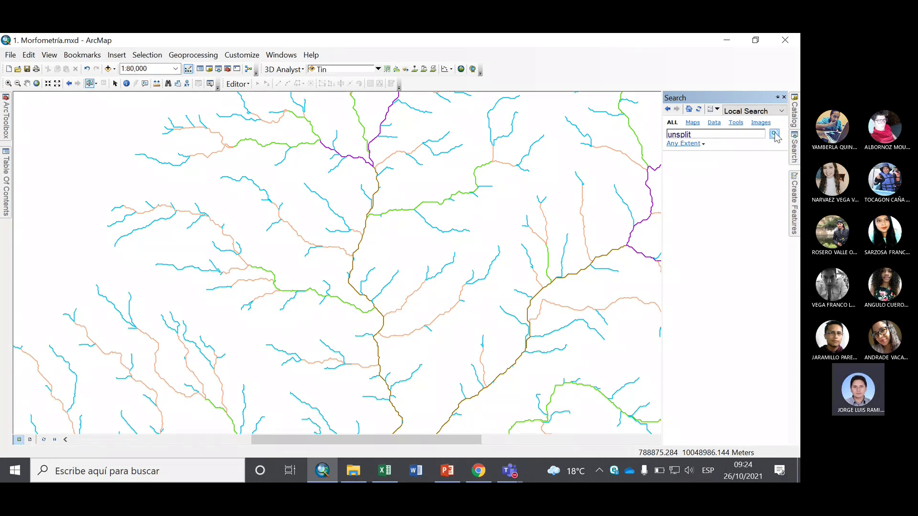
pyautogui.click(774, 135)
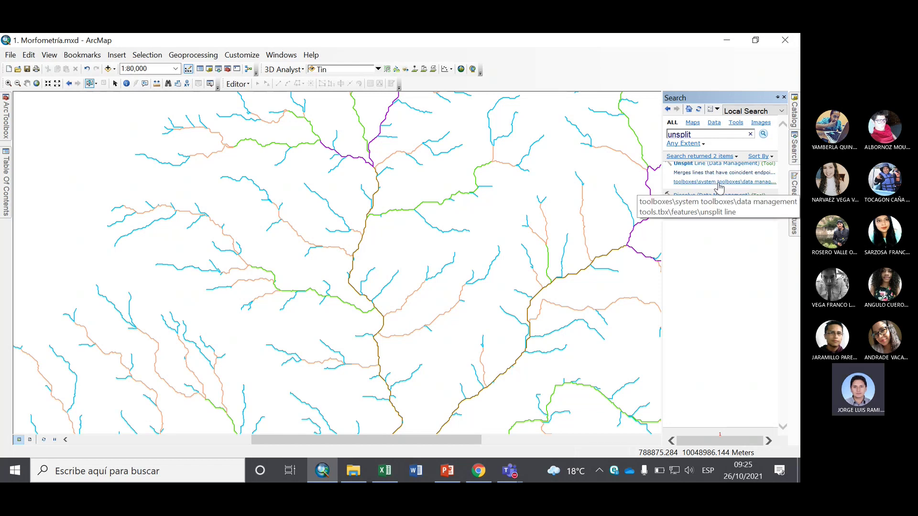
pyautogui.click(6, 126)
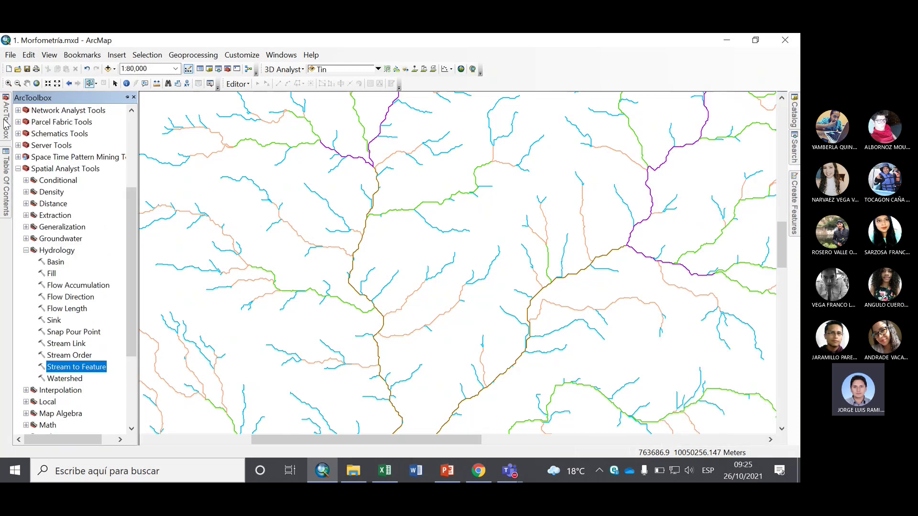
pyautogui.click(26, 250)
pyautogui.click(19, 168)
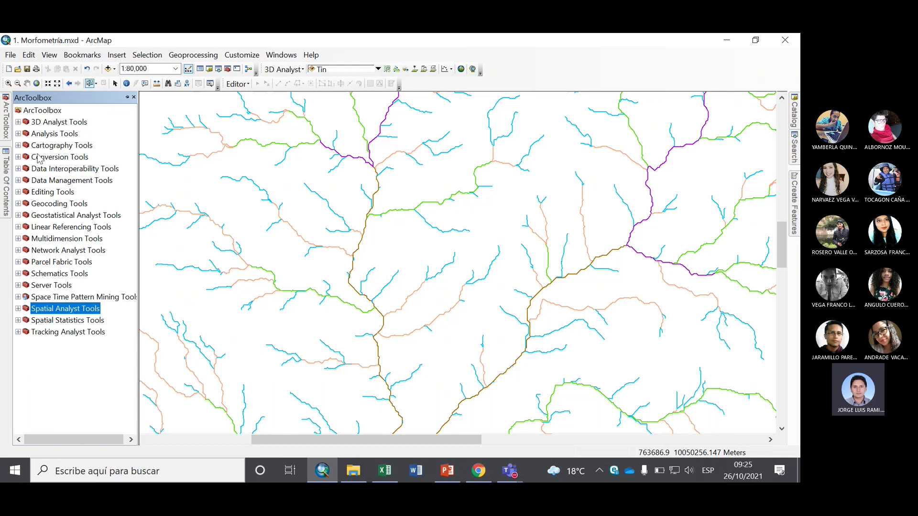
pyautogui.click(18, 180)
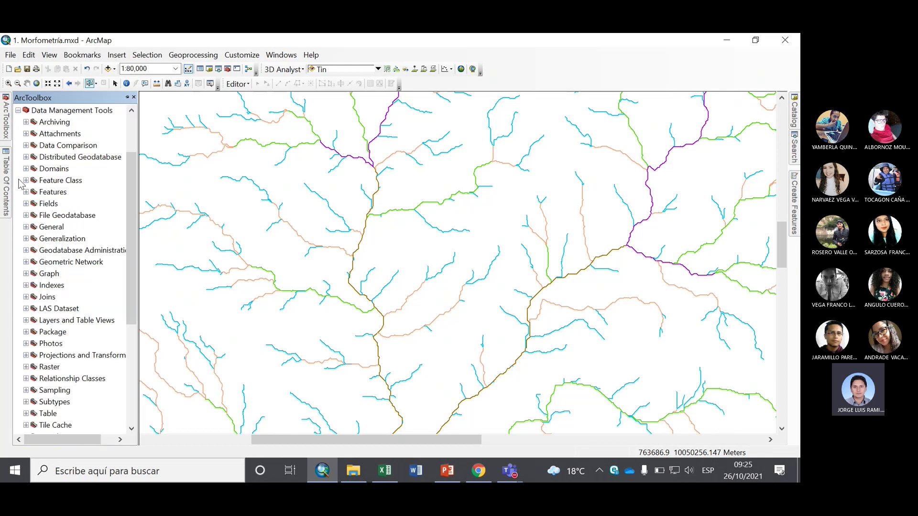
pyautogui.click(26, 192)
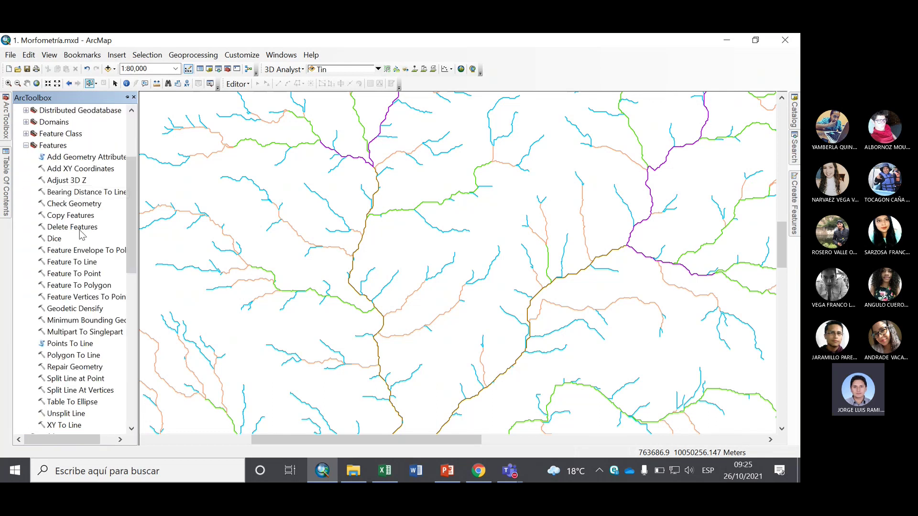
pyautogui.scroll(-2, 77, 308)
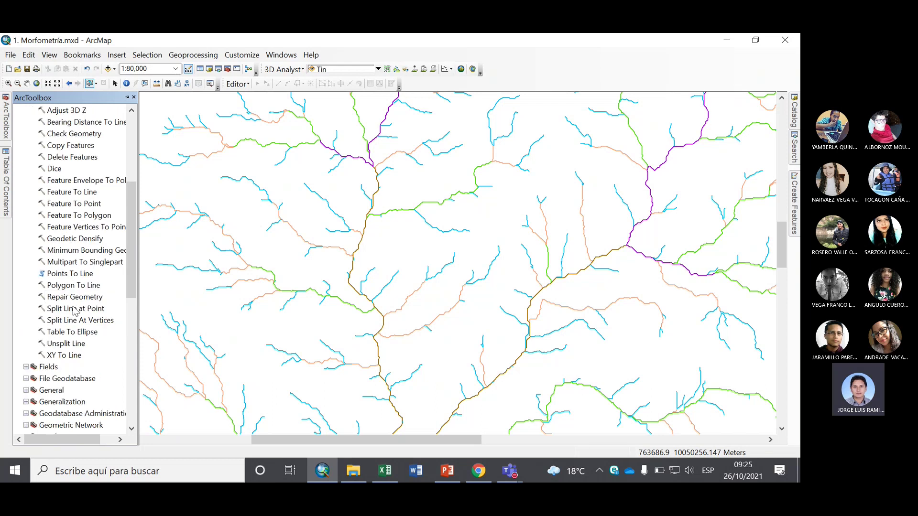
pyautogui.click(71, 345)
# Open the Unsplit Line tool from the Features toolset of Data Management Tools.
pyautogui.scroll(5, 62, 239)
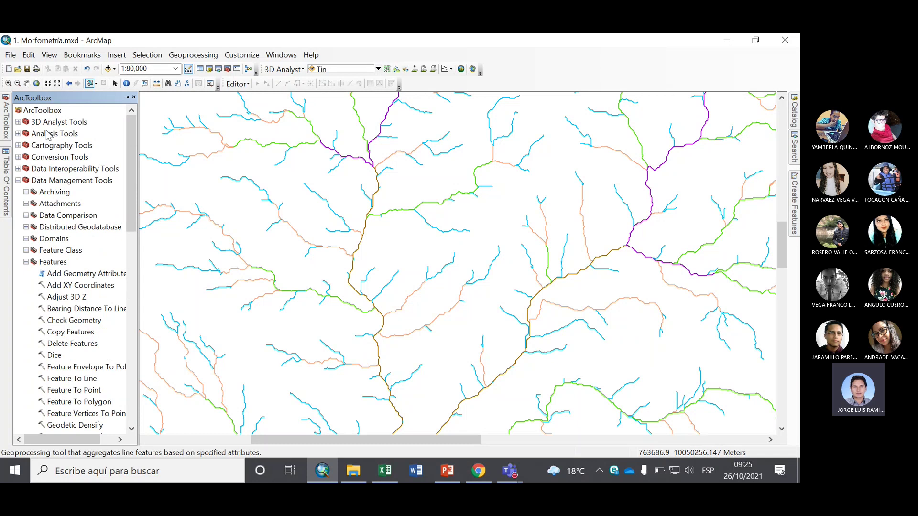
pyautogui.click(58, 181)
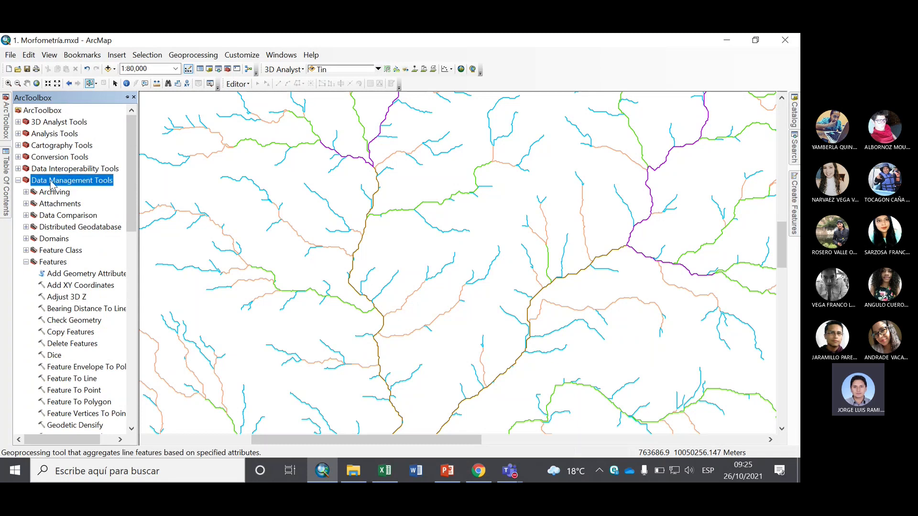
pyautogui.click(58, 262)
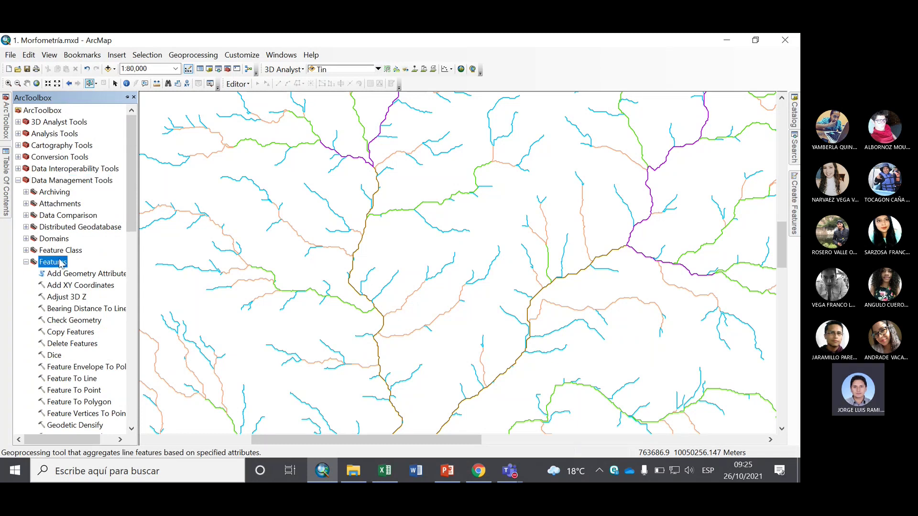
pyautogui.click(42, 183)
pyautogui.click(53, 262)
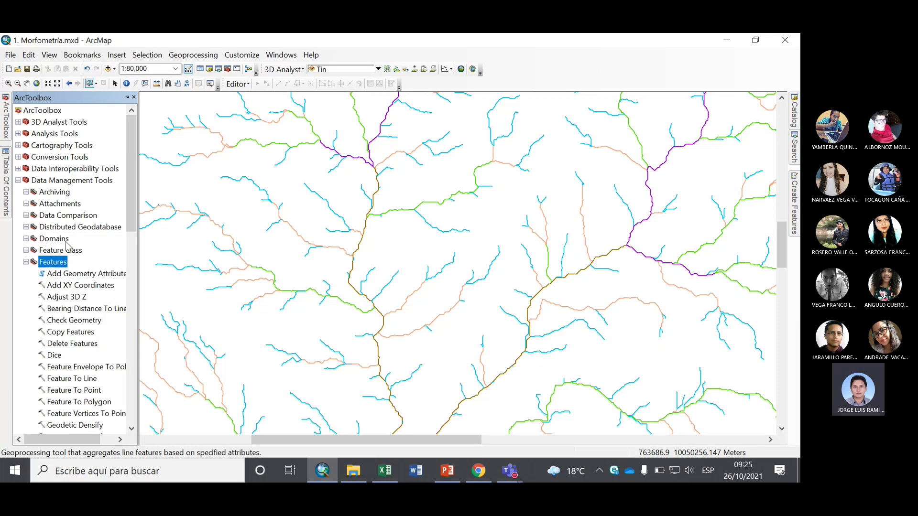
pyautogui.scroll(-7, 67, 246)
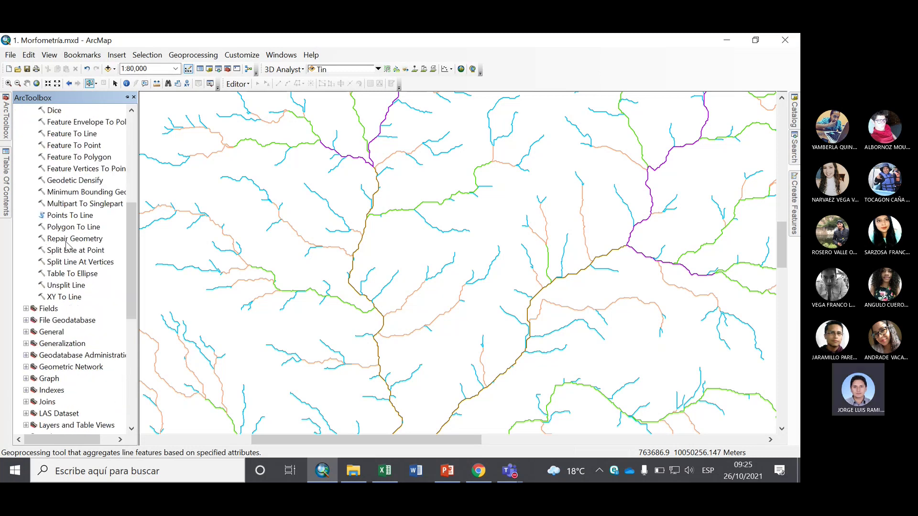
pyautogui.doubleClick(76, 286)
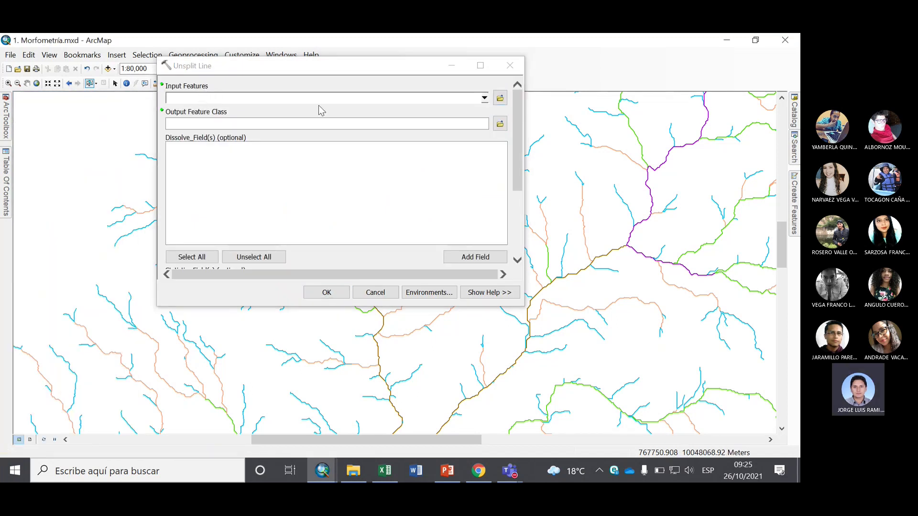
# Set Órdenes de drenaje as the Unsplit Line input and GRID_CODE as the dissolve field.
pyautogui.click(485, 99)
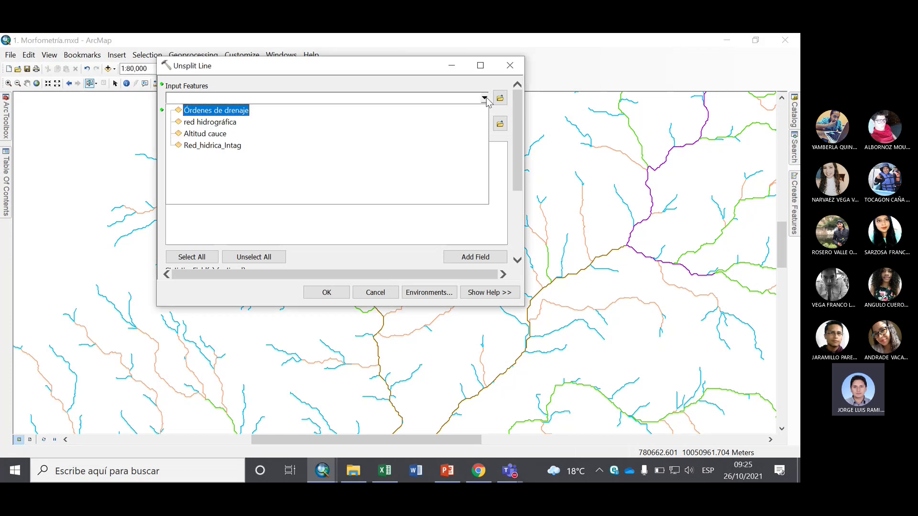
pyautogui.click(220, 112)
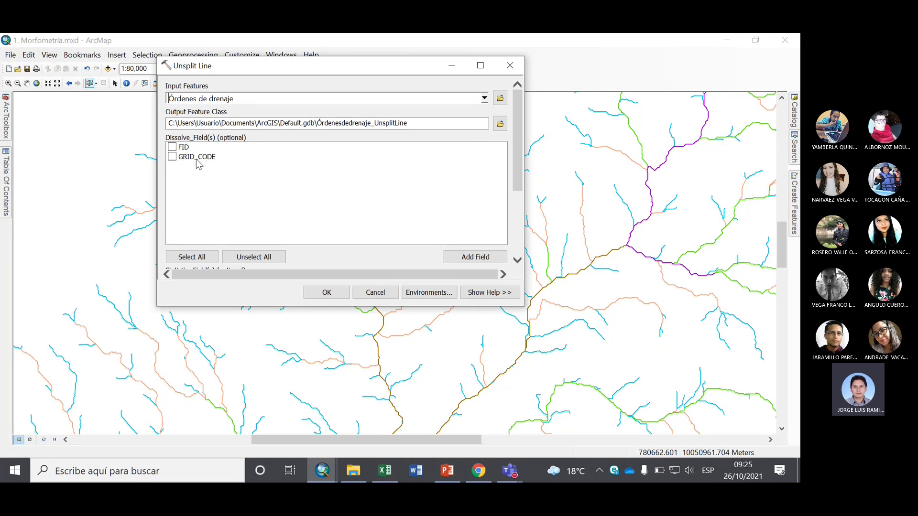
pyautogui.click(172, 158)
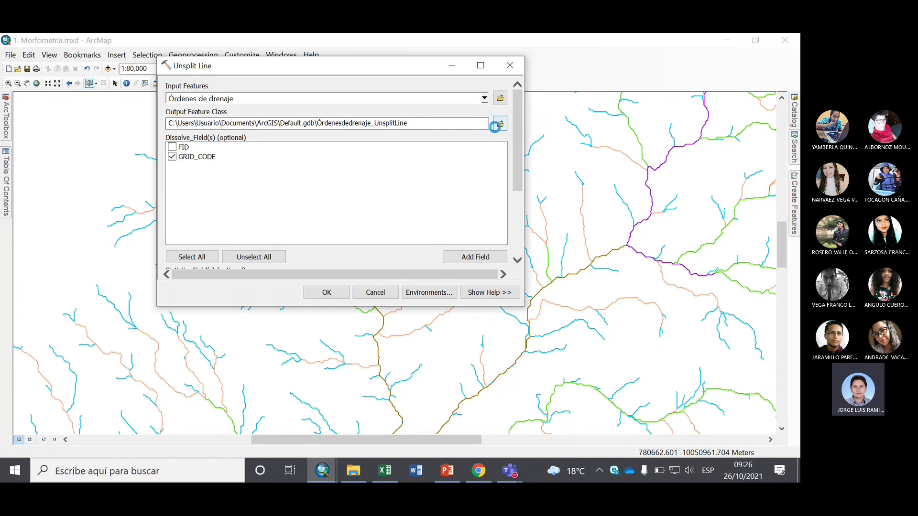
# Set the output to Órdenes unidos in the 1. Morfometría folder and run Unsplit Line.
pyautogui.click(499, 123)
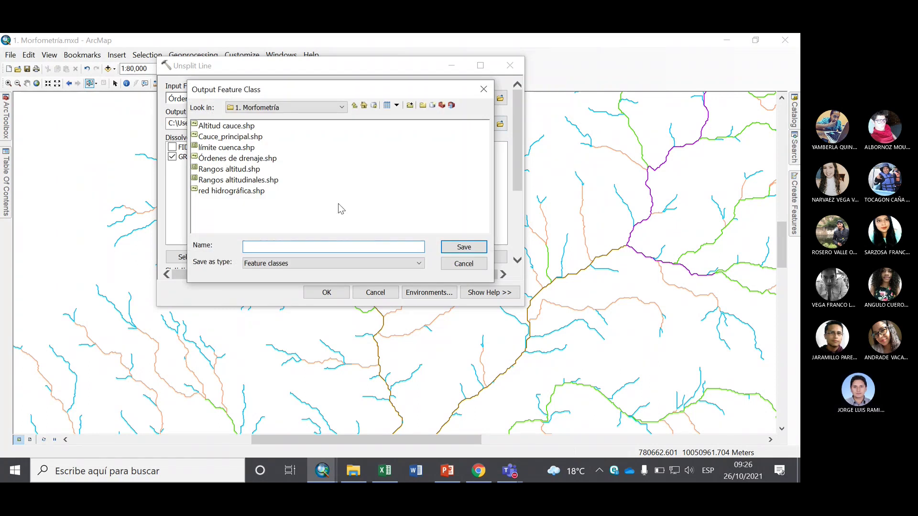
pyautogui.write('Órdenes unidos')
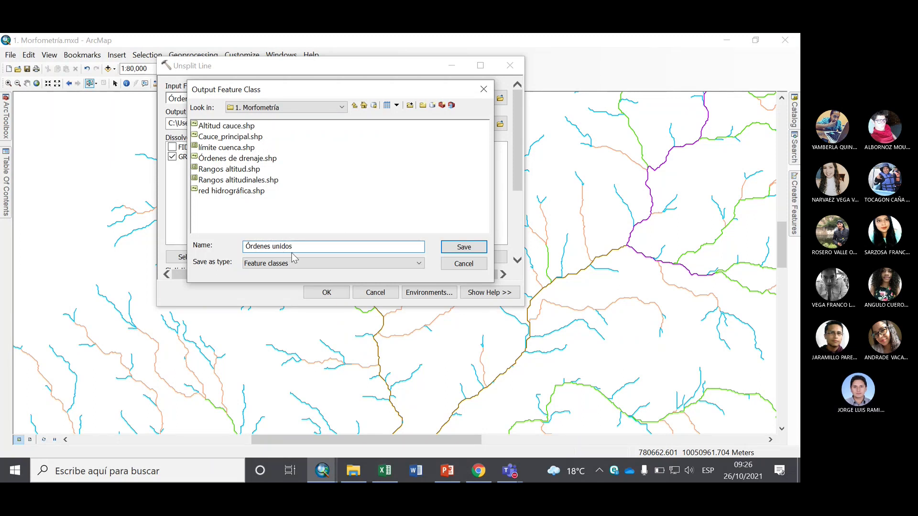
pyautogui.click(449, 246)
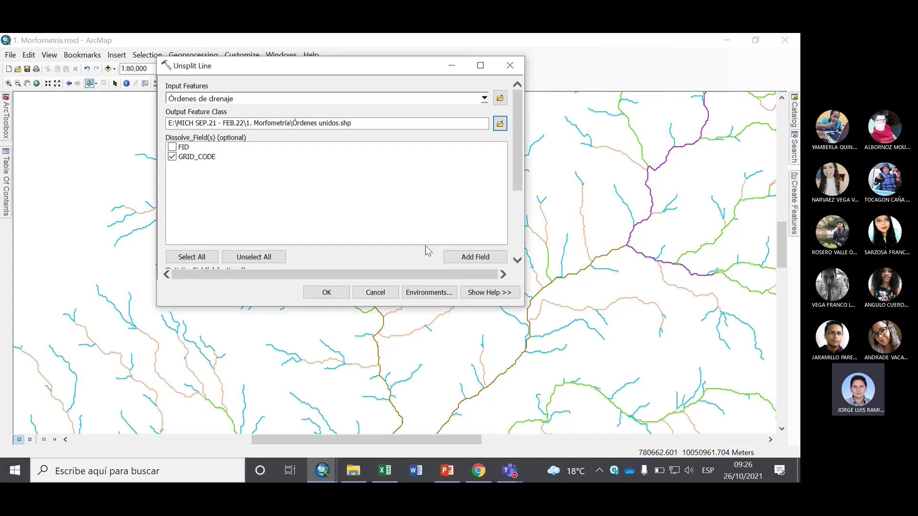
pyautogui.click(327, 292)
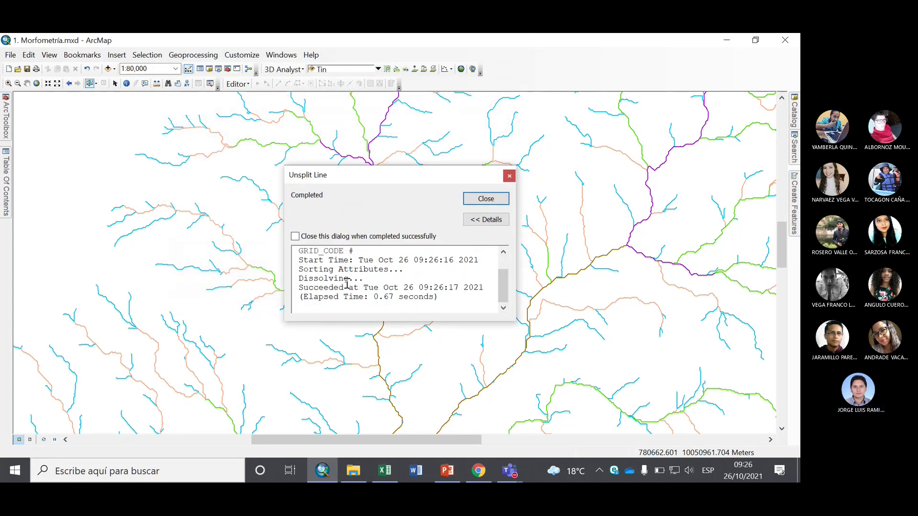
pyautogui.click(484, 199)
# Hide the Órdenes de drenaje layer and symbolize Órdenes unidos by unique GRID_CODE values, including all orders 1 to 6.
pyautogui.moveTo(6, 182)
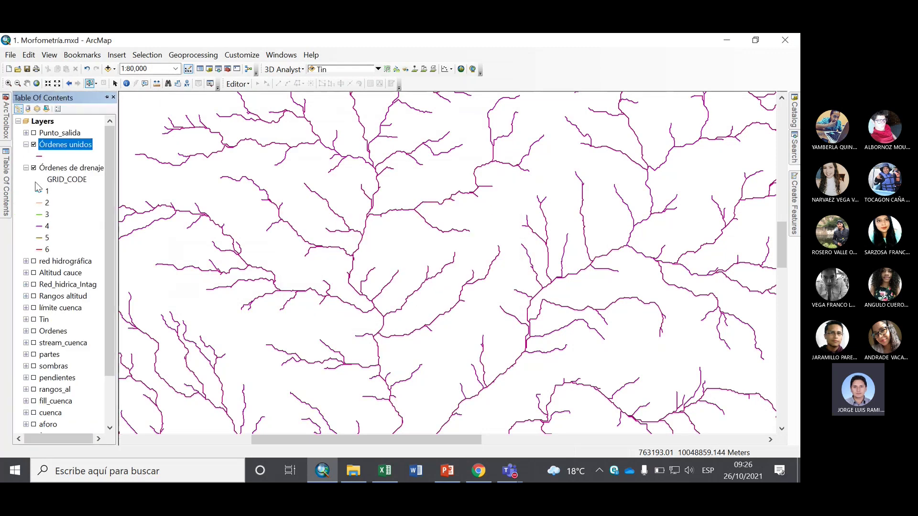
pyautogui.click(27, 169)
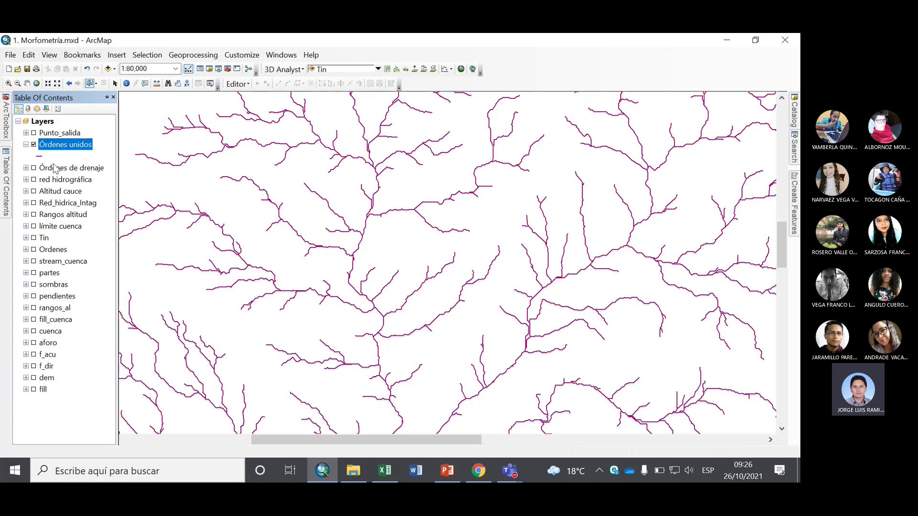
pyautogui.rightClick(65, 144)
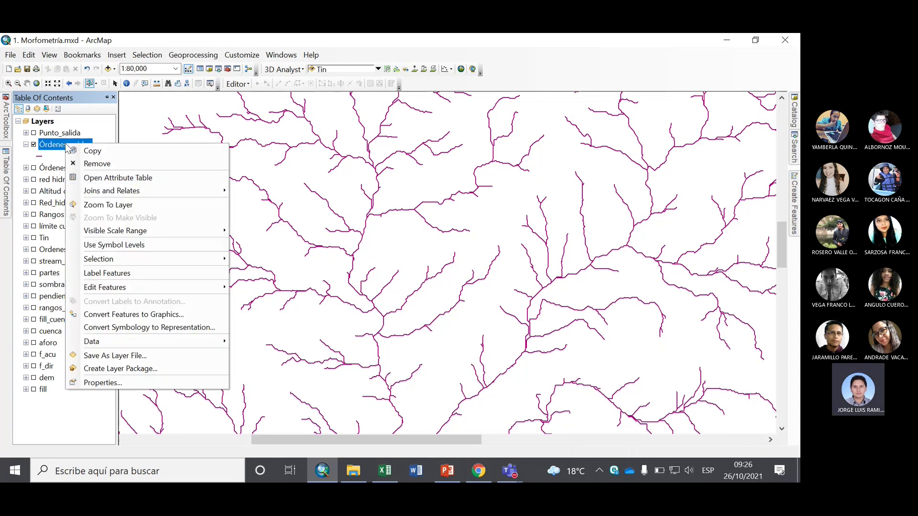
pyautogui.click(115, 383)
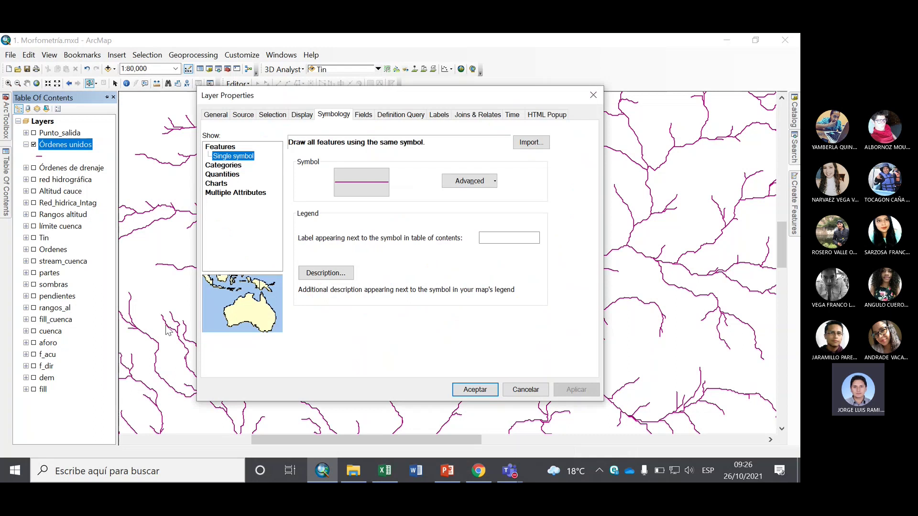
pyautogui.click(234, 165)
pyautogui.click(289, 202)
pyautogui.click(310, 325)
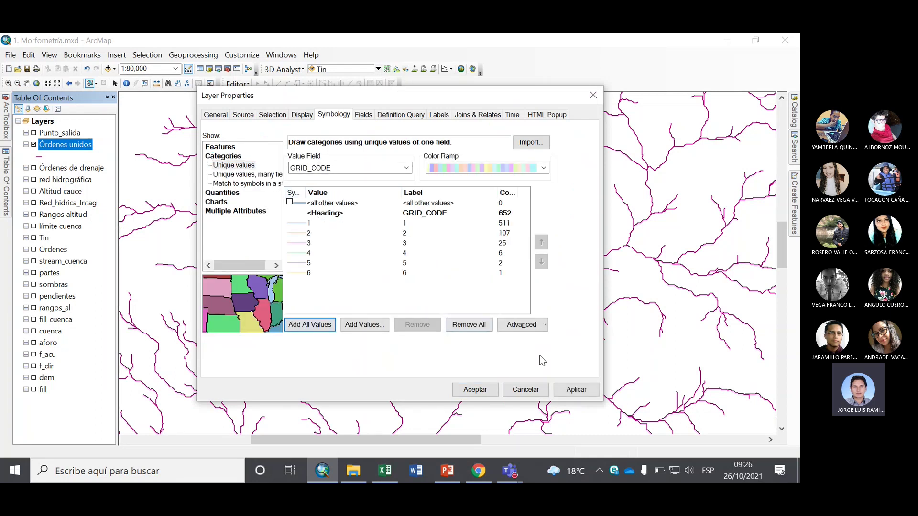
pyautogui.click(572, 390)
pyautogui.click(476, 389)
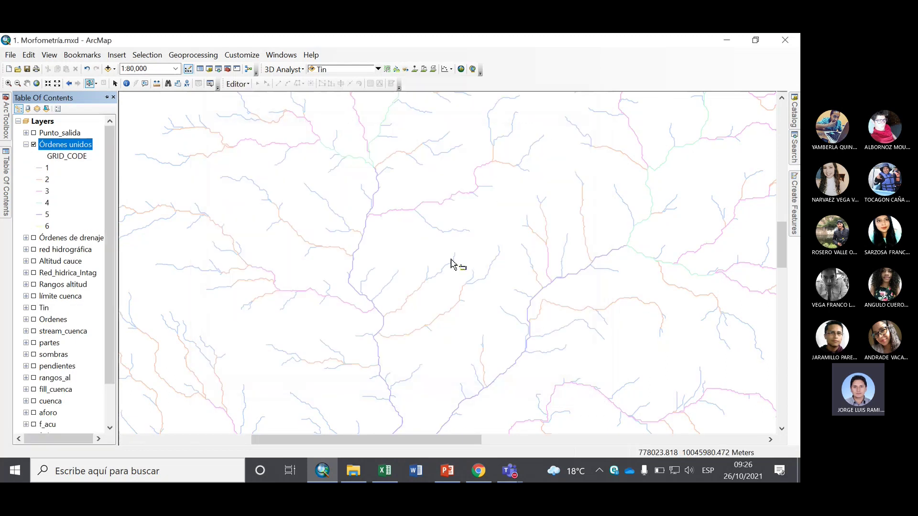
# Select the western and eastern order 5 channels of Órdenes unidos and inspect them down to their confluence.
pyautogui.scroll(3, 452, 254)
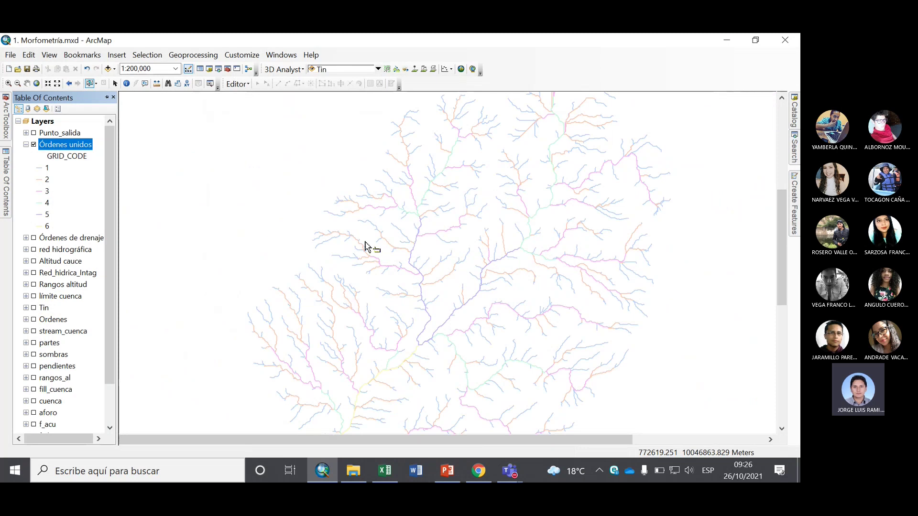
pyautogui.scroll(-2, 427, 285)
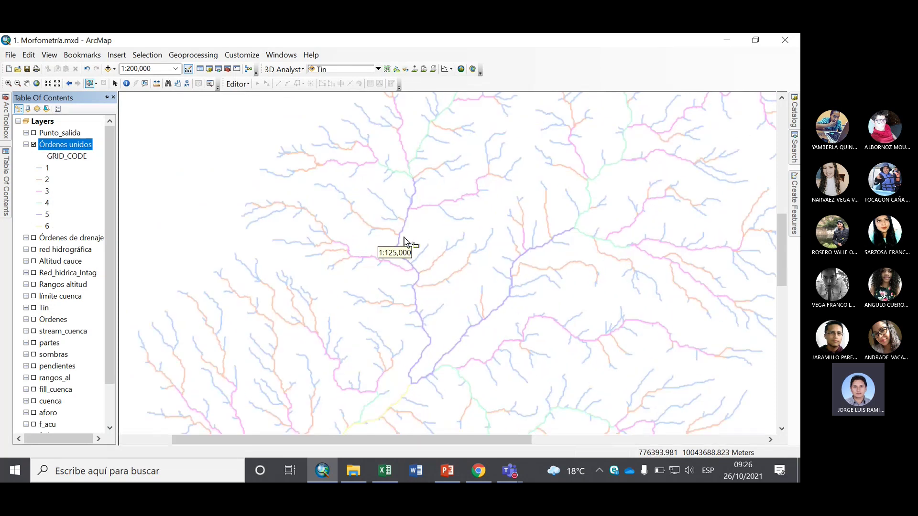
pyautogui.scroll(-2, 406, 241)
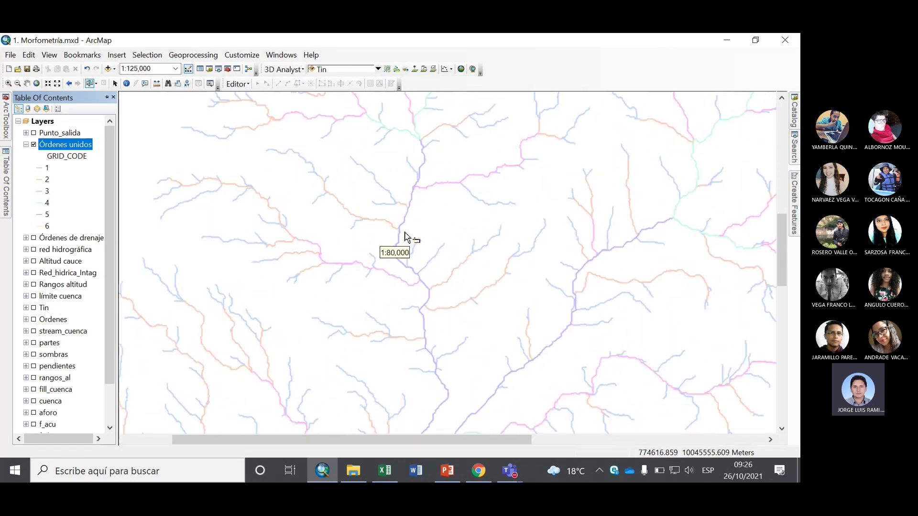
pyautogui.moveTo(410, 245); pyautogui.dragTo(395, 290)
pyautogui.moveTo(472, 312); pyautogui.dragTo(467, 209)
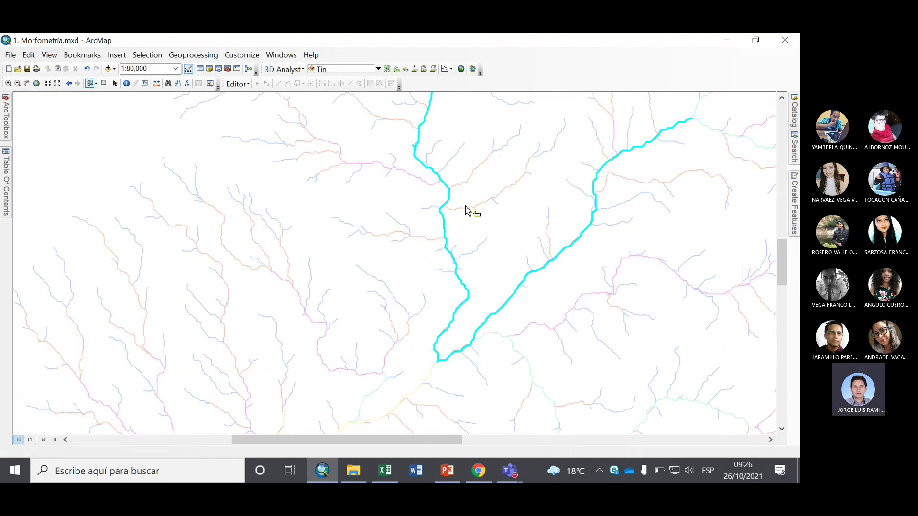
pyautogui.scroll(2, 463, 388)
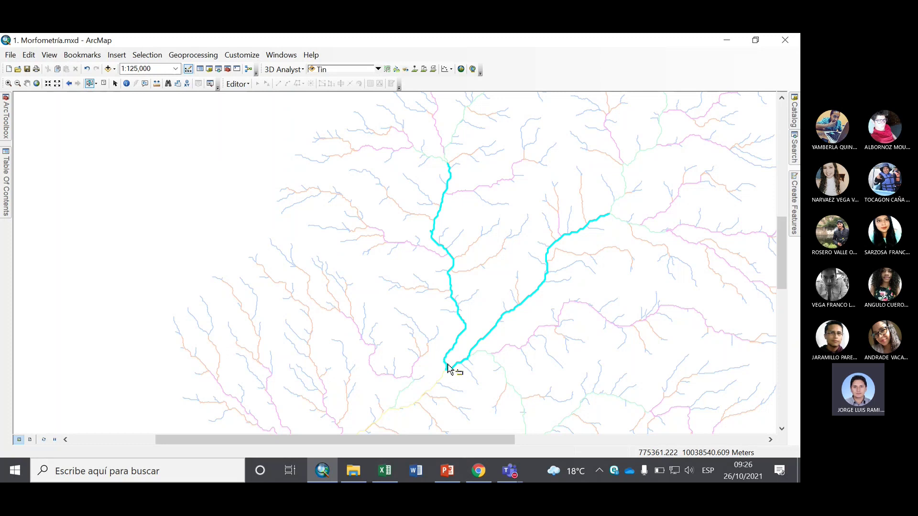
pyautogui.scroll(-1, 449, 368)
pyautogui.scroll(-3, 483, 354)
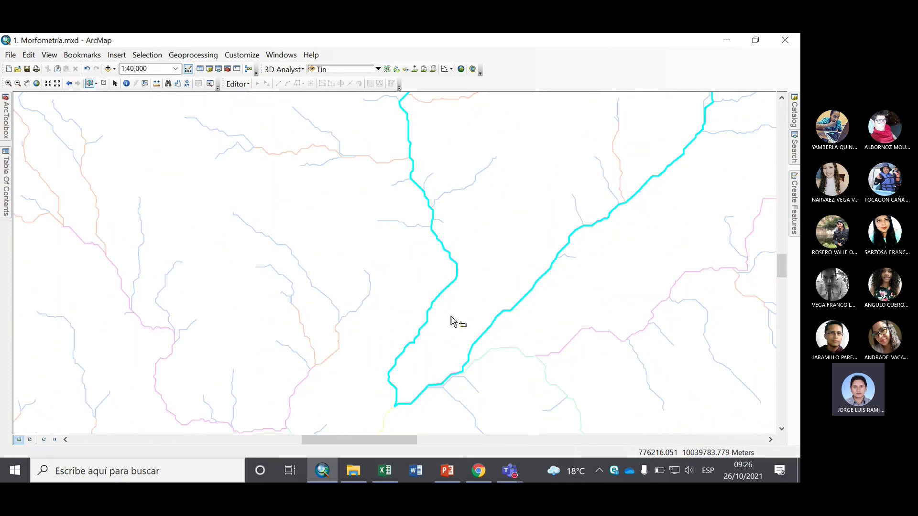
pyautogui.scroll(-2, 436, 313)
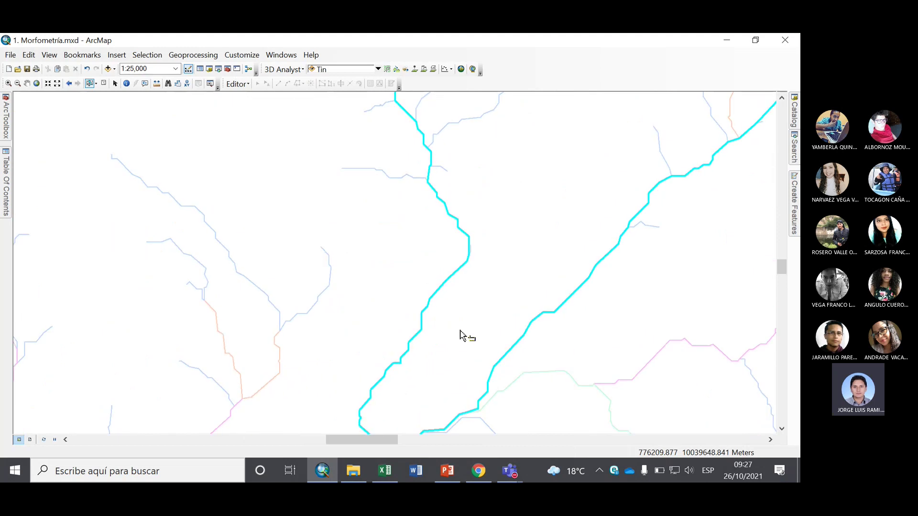
pyautogui.moveTo(467, 317); pyautogui.dragTo(517, 208)
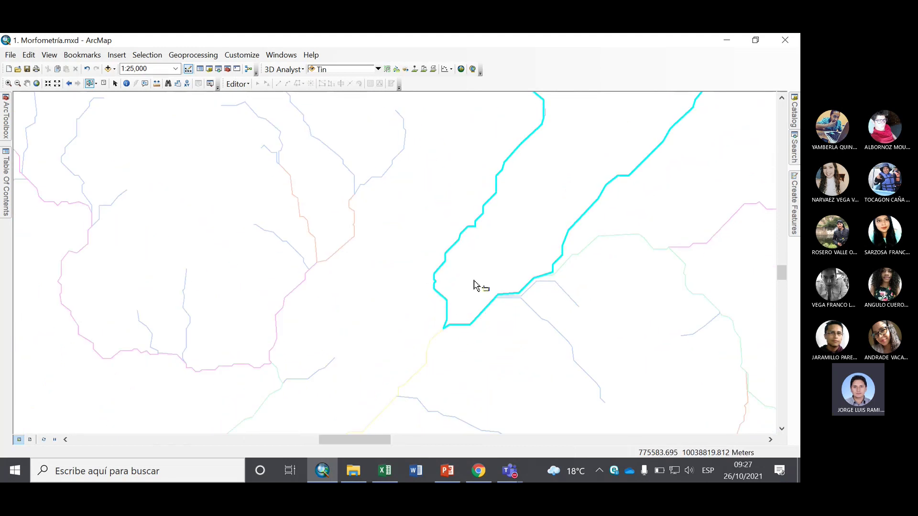
pyautogui.scroll(4, 474, 281)
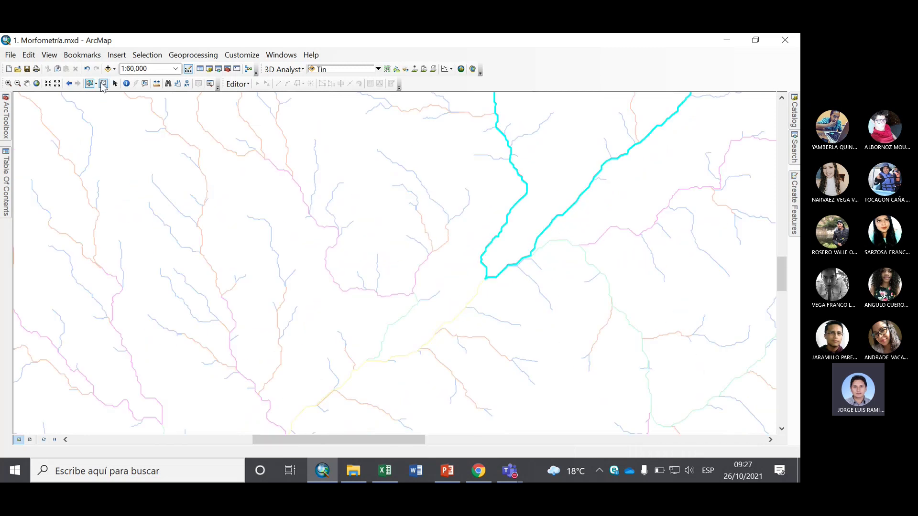
pyautogui.scroll(2, 409, 275)
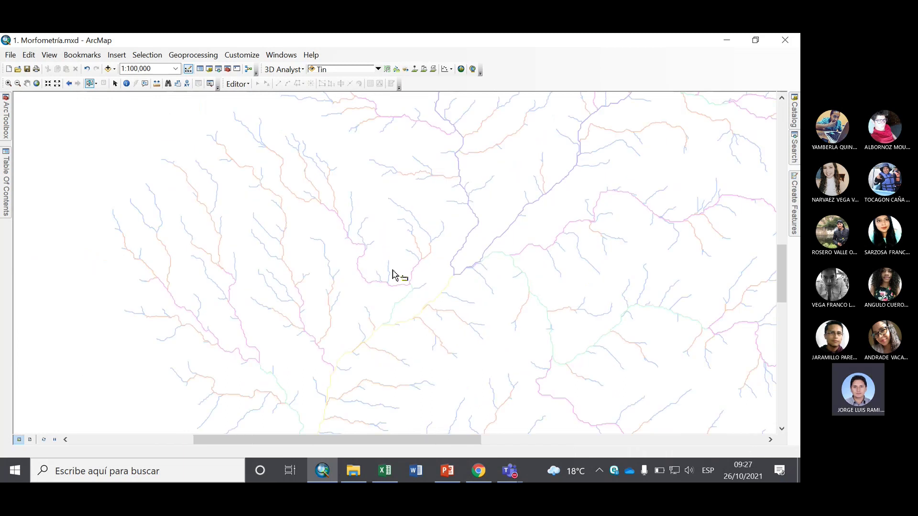
pyautogui.click(509, 471)
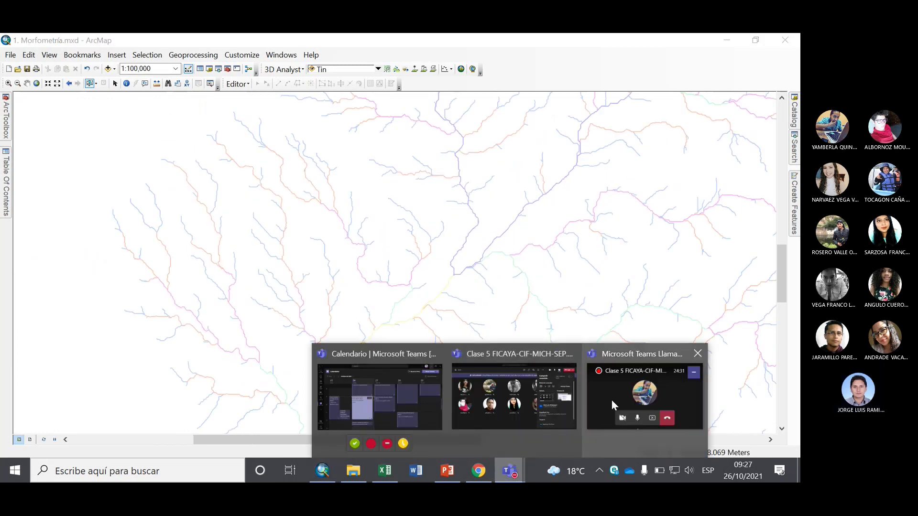
pyautogui.moveTo(629, 405)
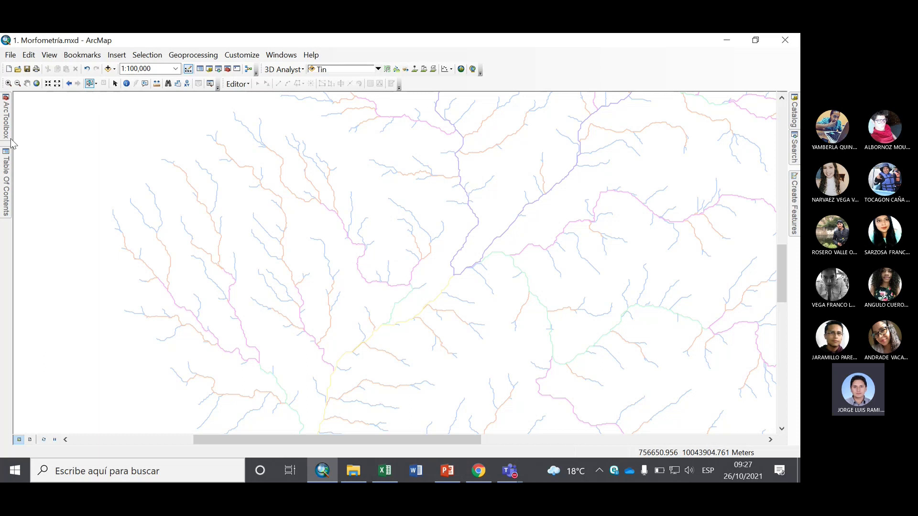
# Open the attribute table of the Órdenes unidos layer.
pyautogui.moveTo(6, 184)
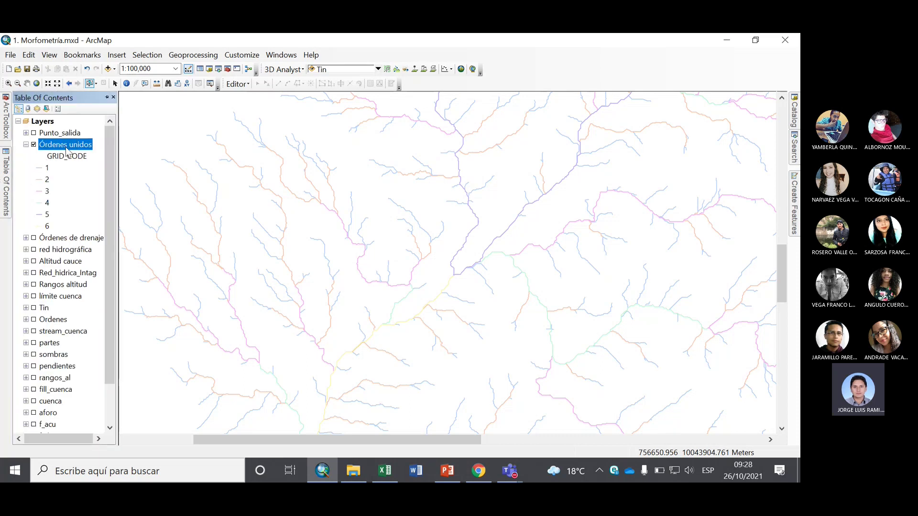
pyautogui.rightClick(66, 151)
pyautogui.click(125, 178)
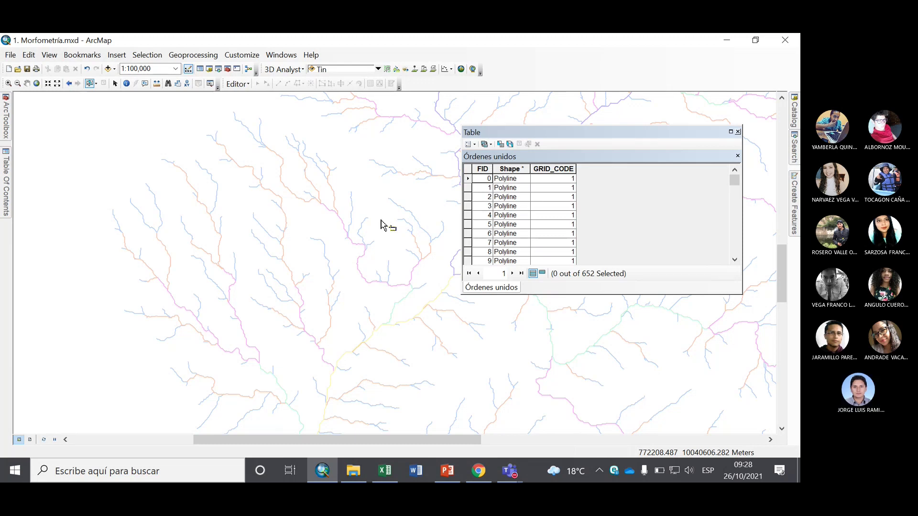
# Select the Órdenes unidos records by attributes with the query "GRID_CODE" = 1.
pyautogui.click(474, 145)
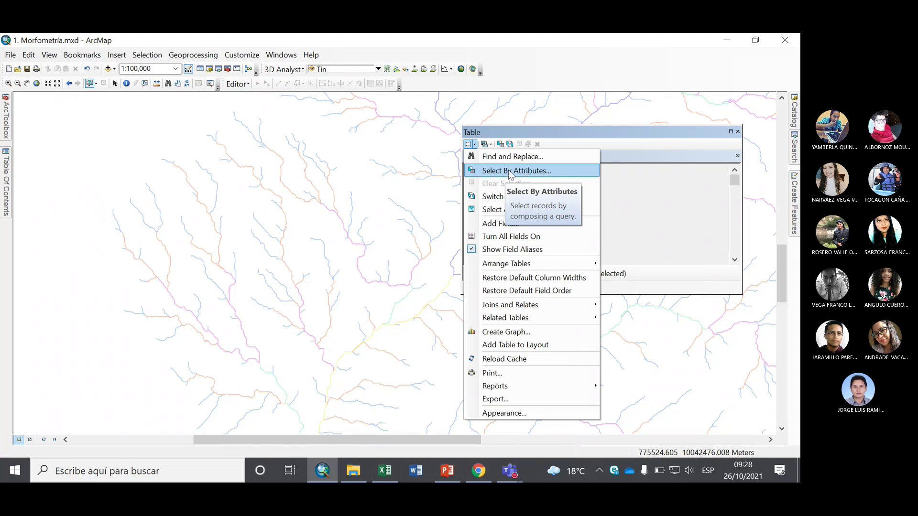
pyautogui.click(566, 171)
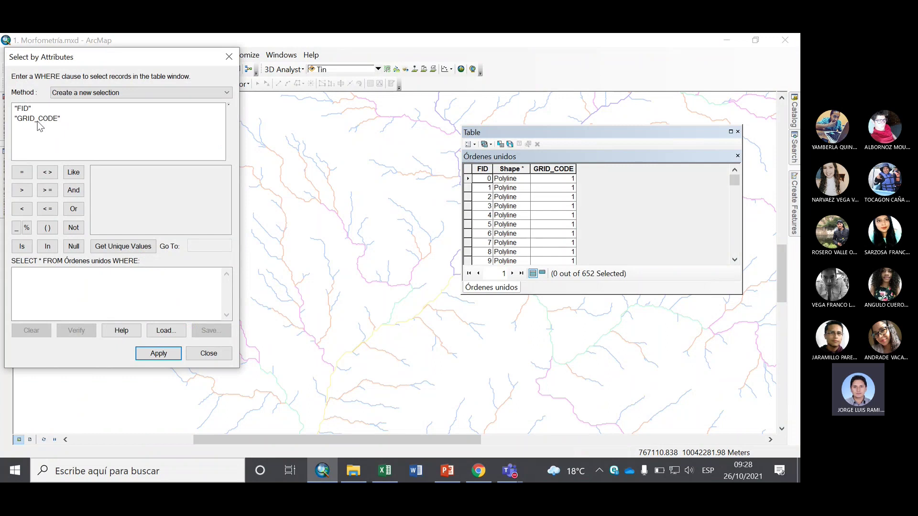
pyautogui.doubleClick(54, 120)
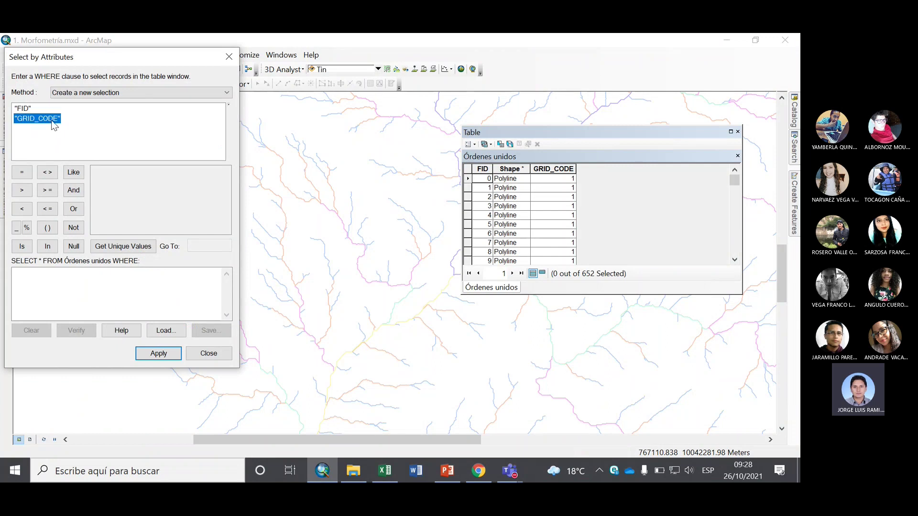
pyautogui.click(22, 173)
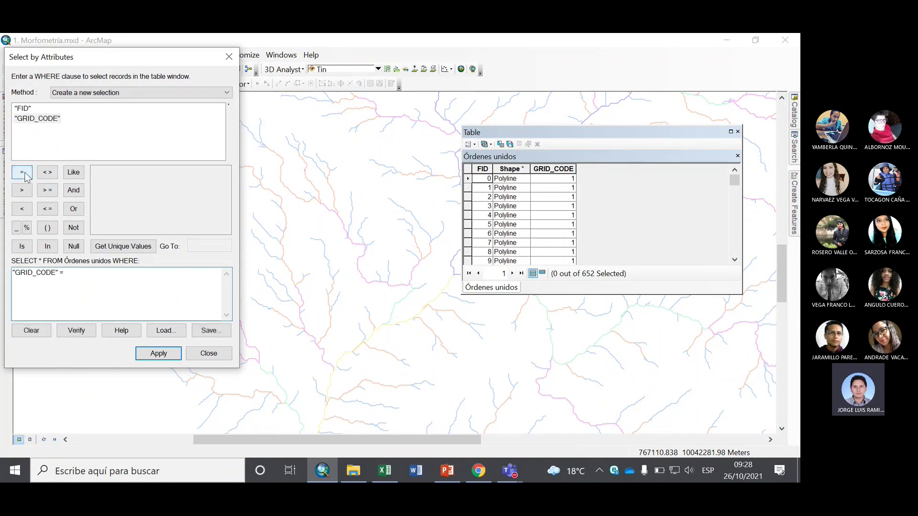
pyautogui.write('1')
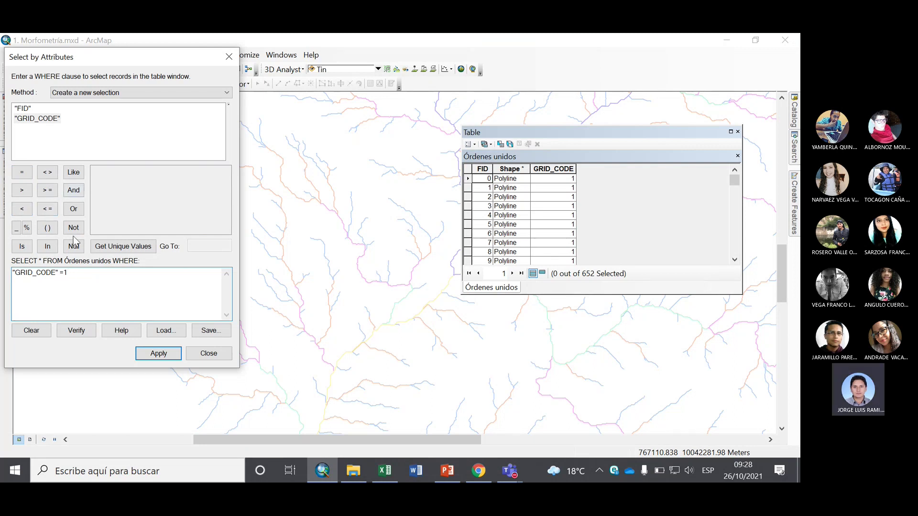
pyautogui.press('BackSpace')
pyautogui.click(123, 246)
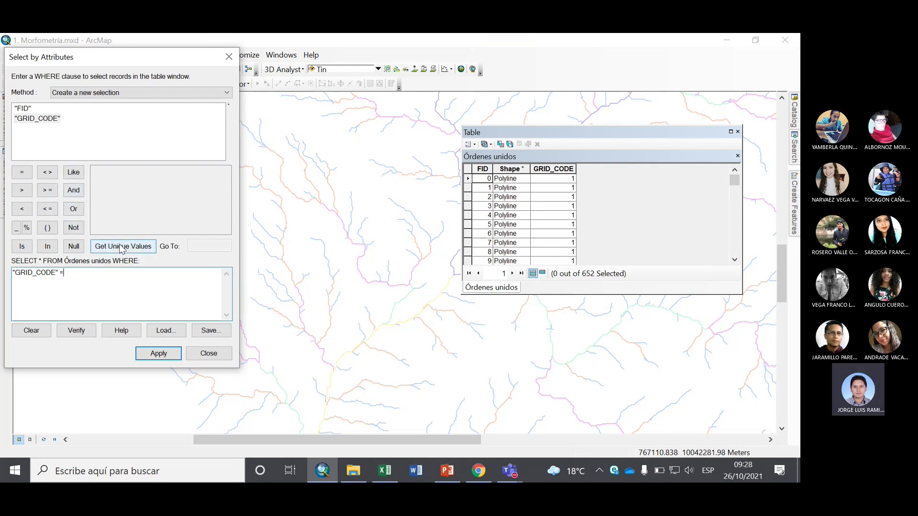
pyautogui.doubleClick(95, 171)
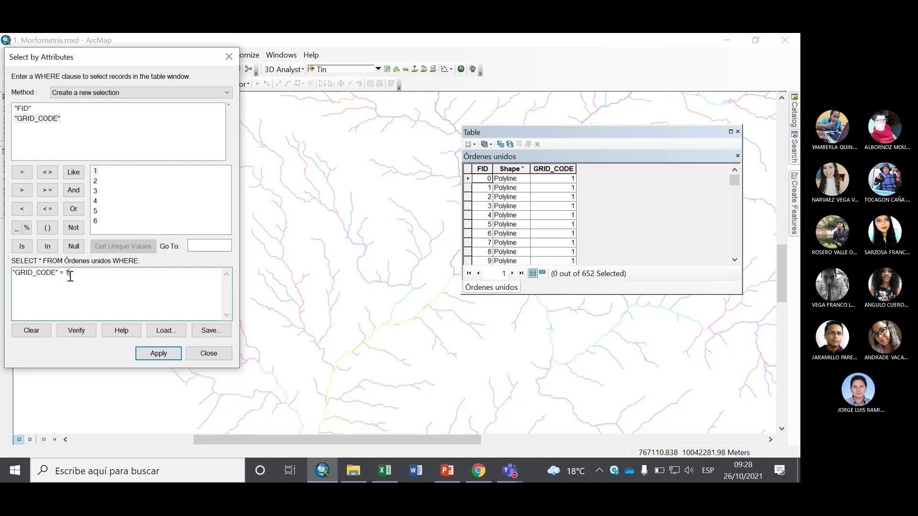
pyautogui.click(159, 354)
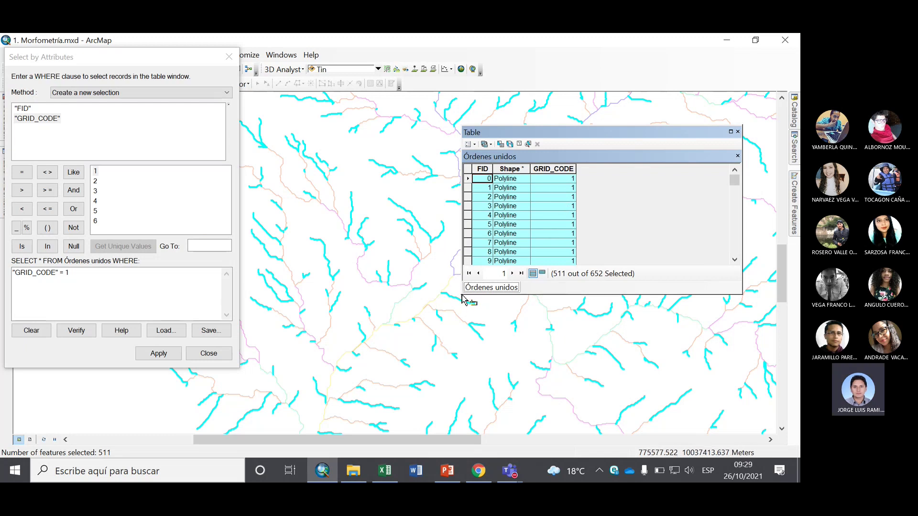
# Enlarge the Órdenes unidos table, show only the selected order 1 records and look through them.
pyautogui.moveTo(463, 295); pyautogui.dragTo(463, 300)
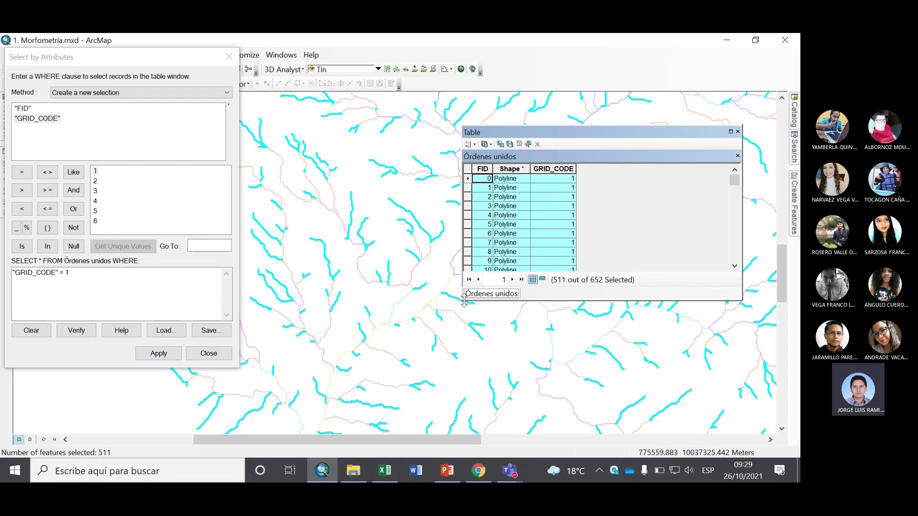
pyautogui.moveTo(462, 278); pyautogui.dragTo(331, 354)
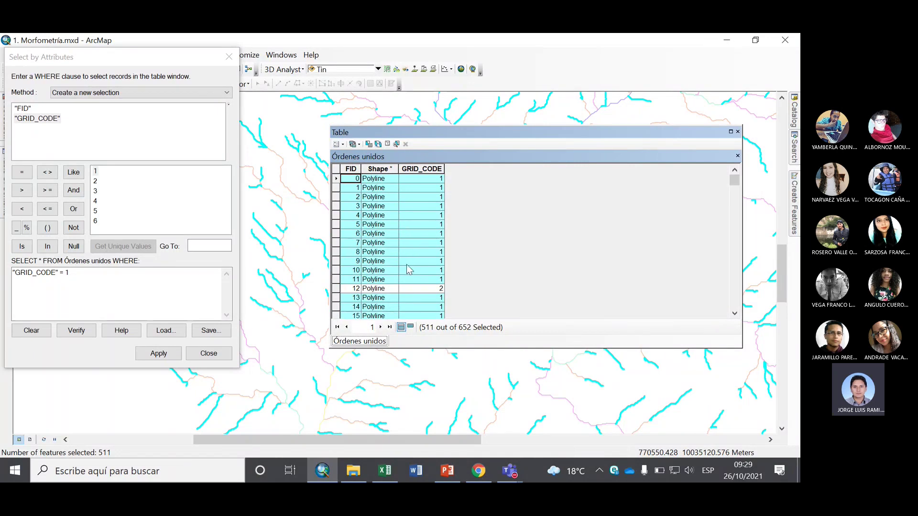
pyautogui.click(410, 327)
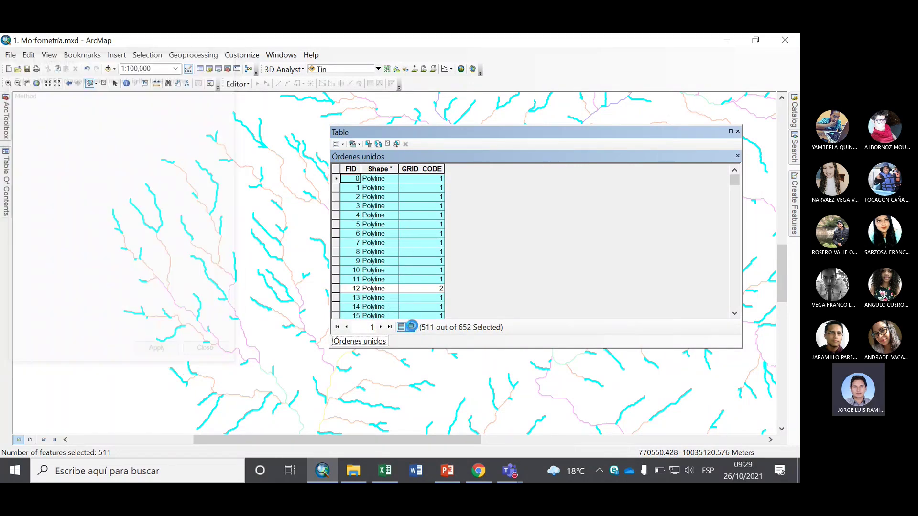
pyautogui.scroll(-20, 429, 247)
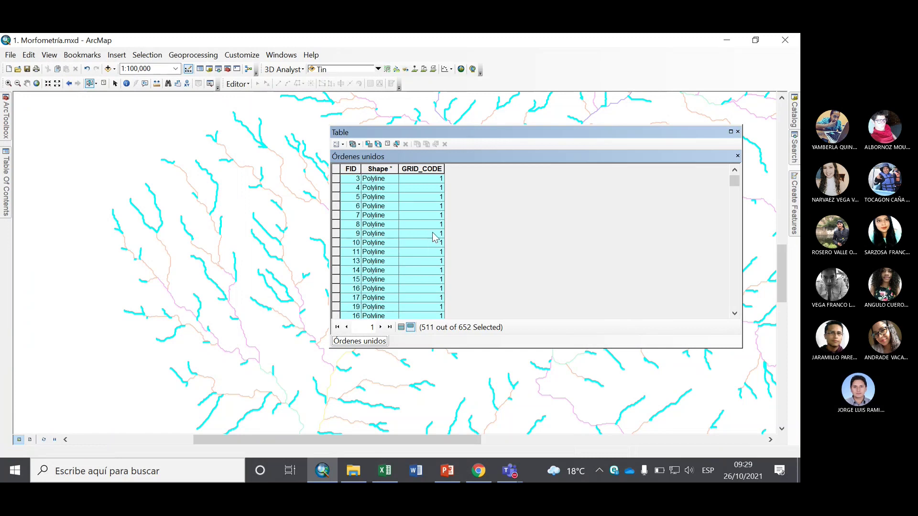
pyautogui.scroll(-8, 401, 261)
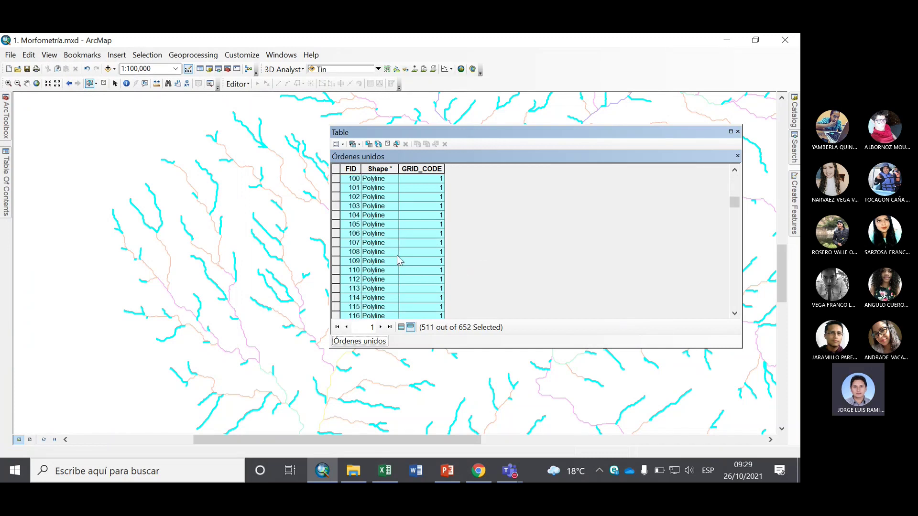
pyautogui.scroll(4, 402, 261)
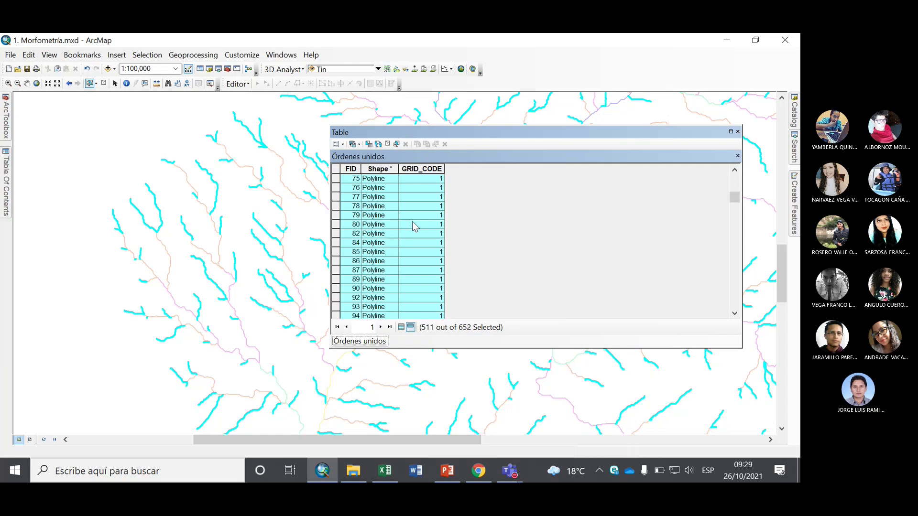
pyautogui.click(7, 122)
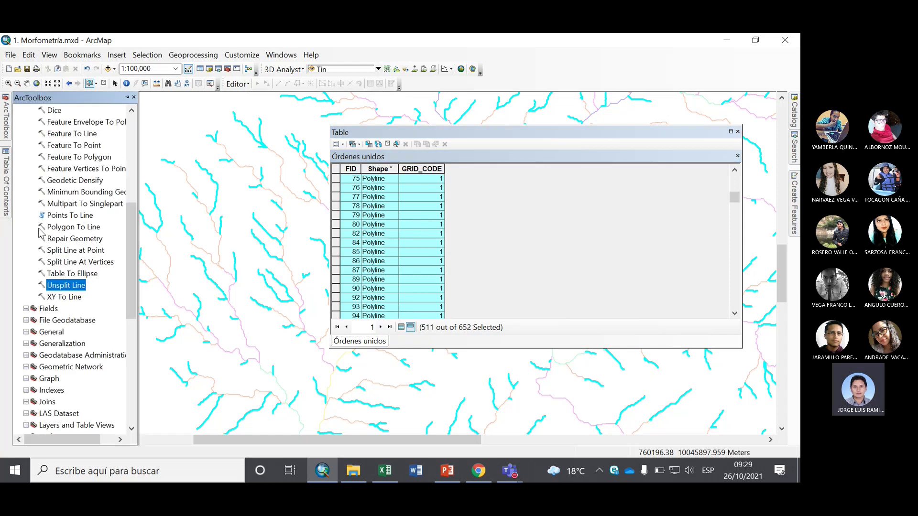
pyautogui.scroll(5, 94, 152)
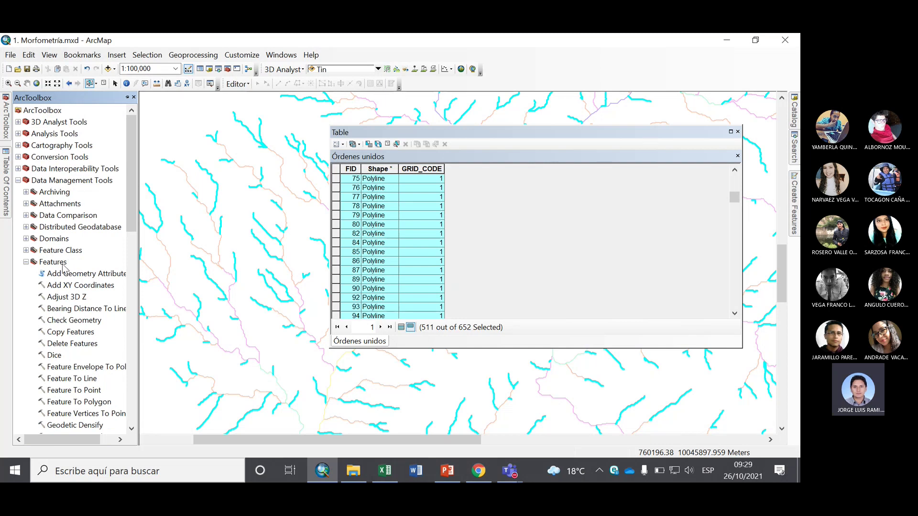
pyautogui.scroll(-1, 79, 352)
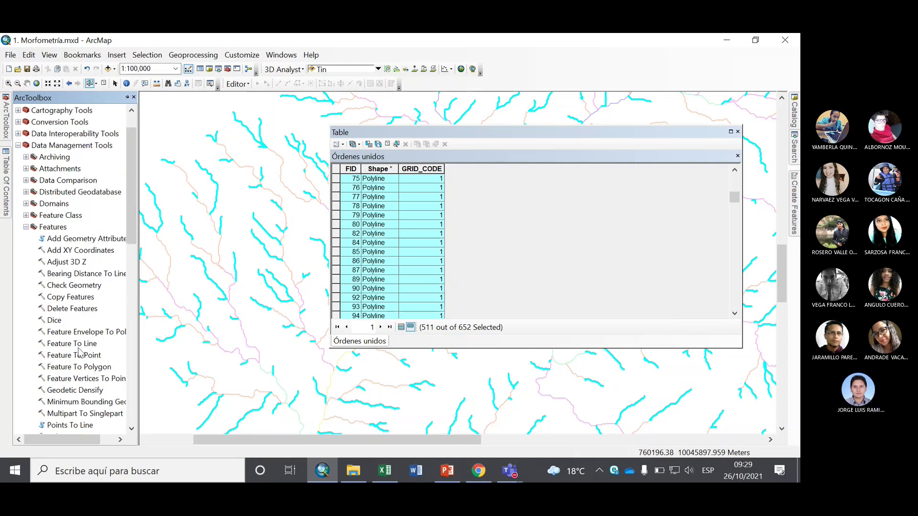
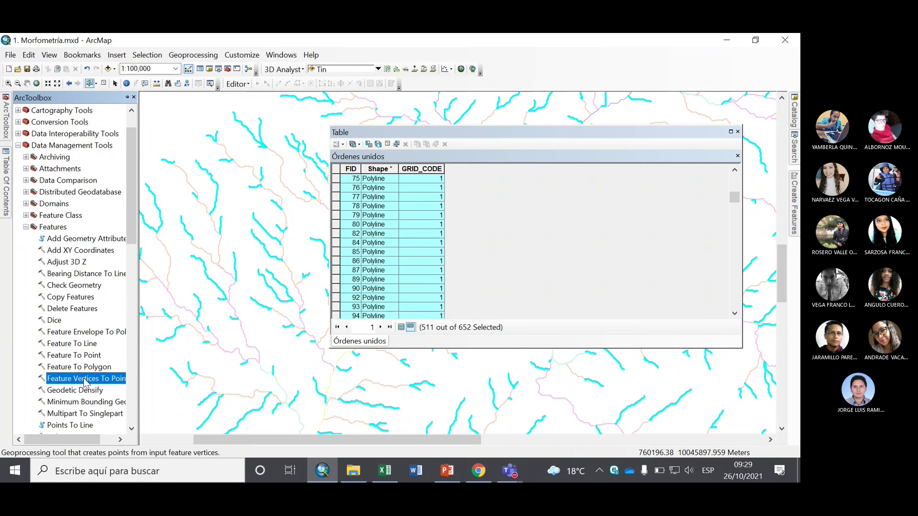
pyautogui.scroll(-2, 132, 246)
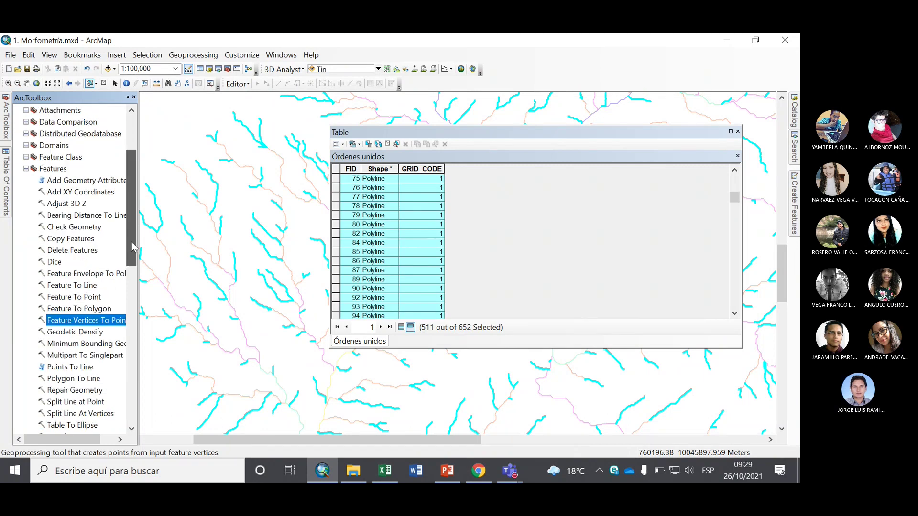
pyautogui.doubleClick(91, 321)
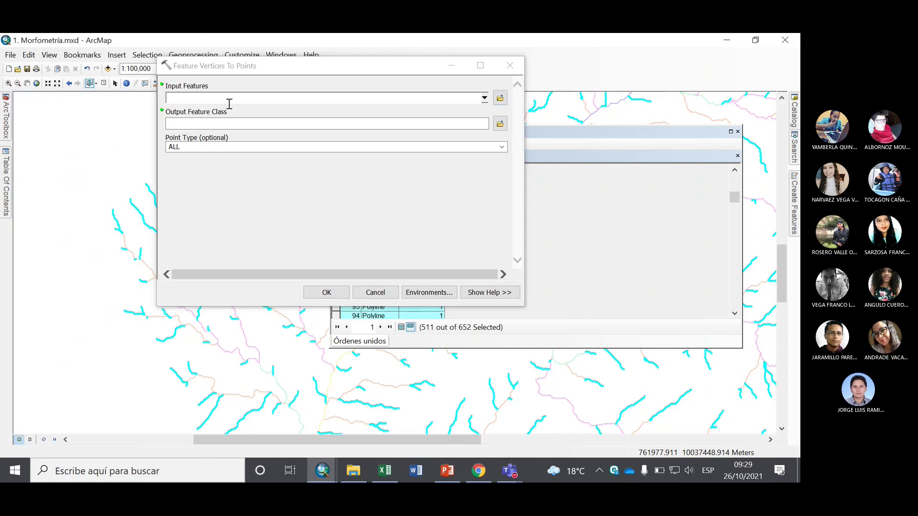
pyautogui.click(484, 98)
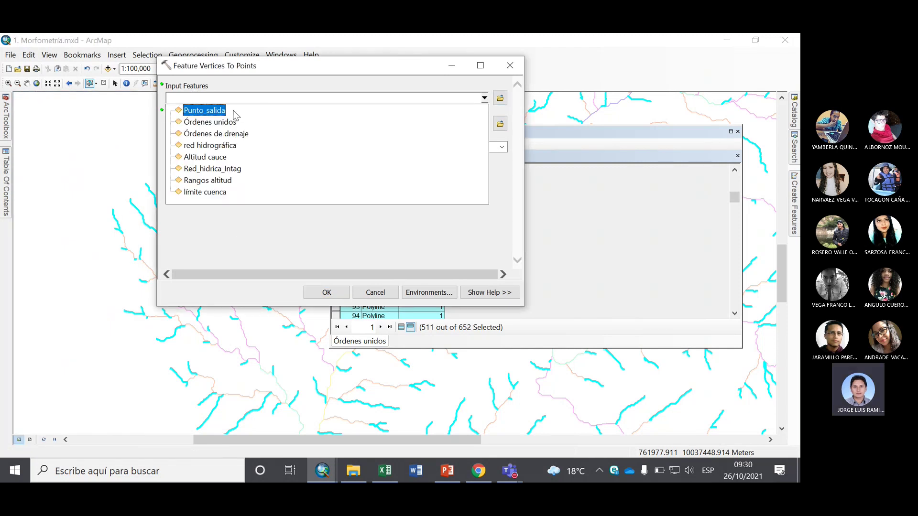
pyautogui.click(216, 122)
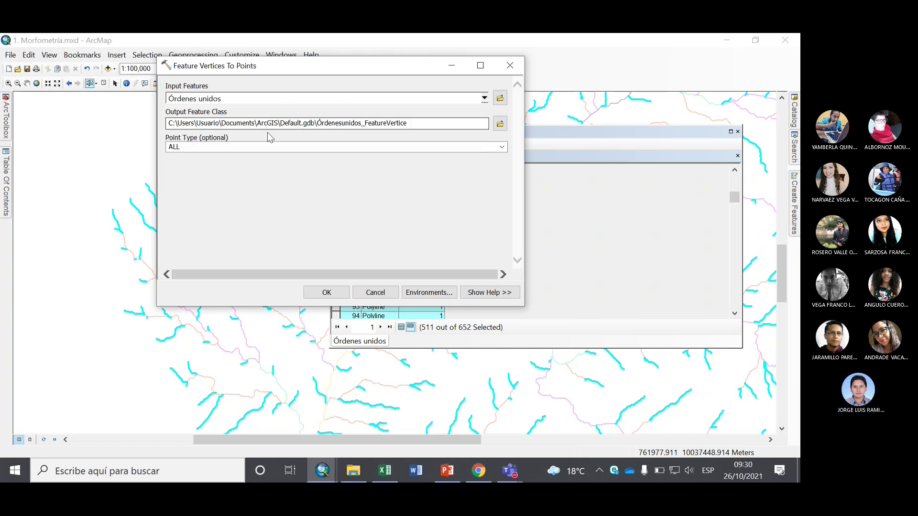
pyautogui.click(500, 123)
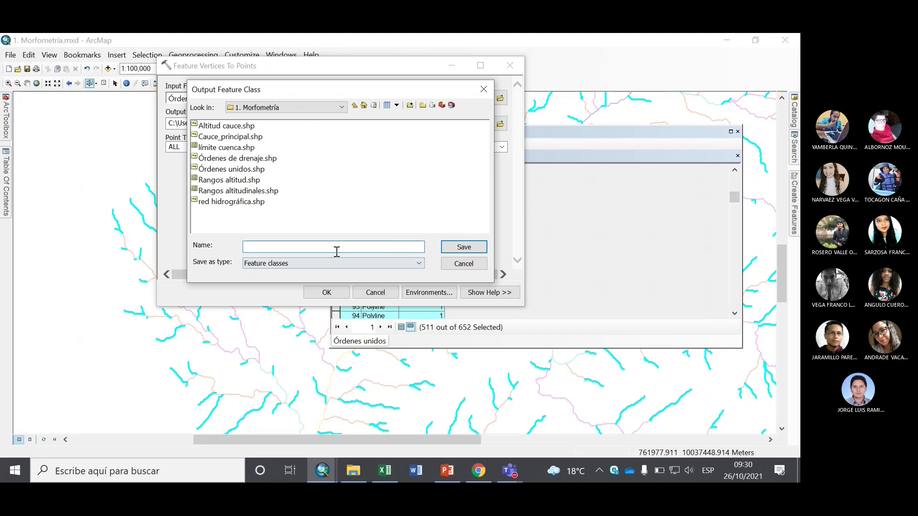
pyautogui.write('pu')
pyautogui.write('Puntos 1')
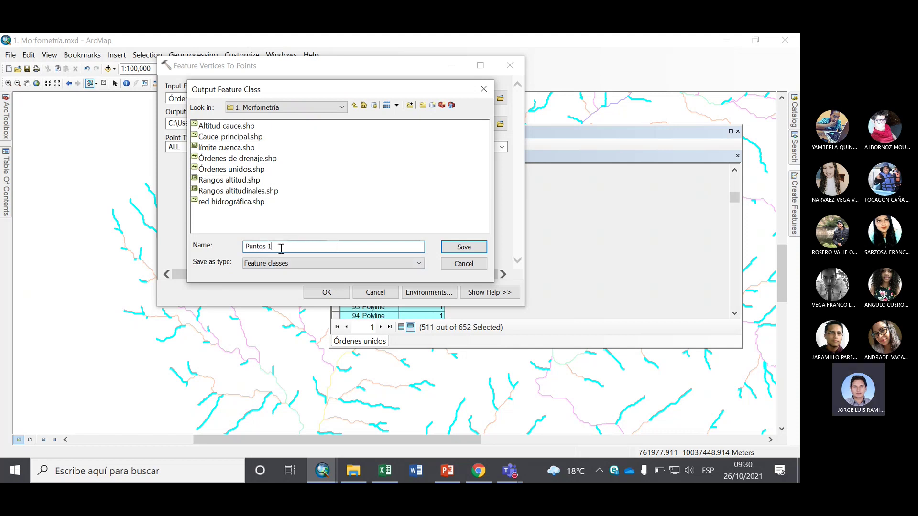
pyautogui.click(466, 247)
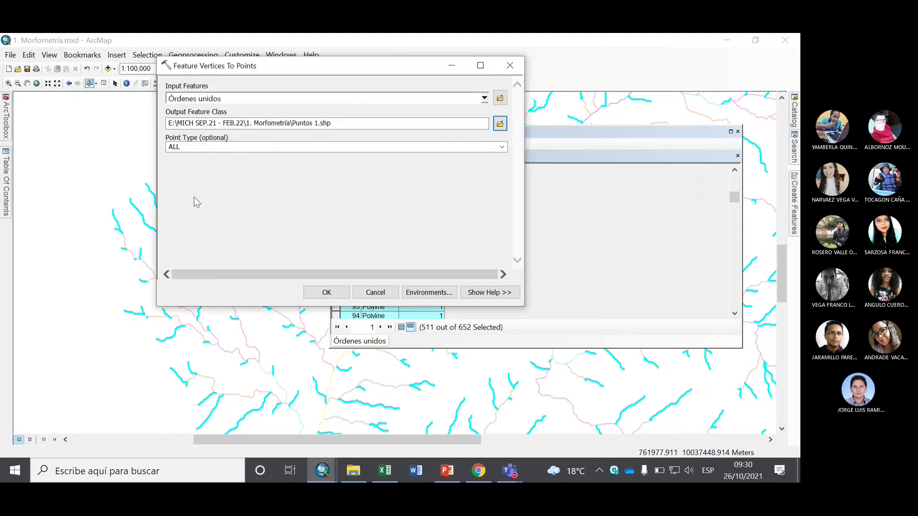
pyautogui.click(501, 147)
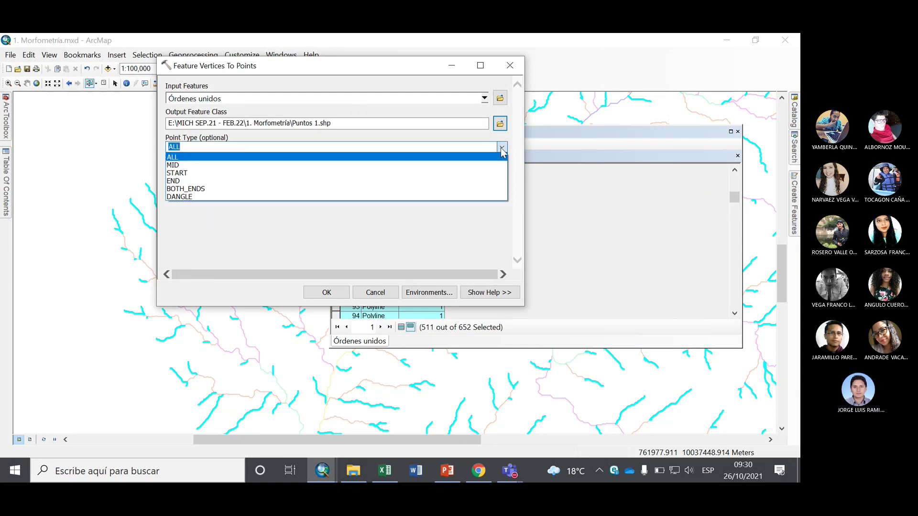
pyautogui.click(498, 158)
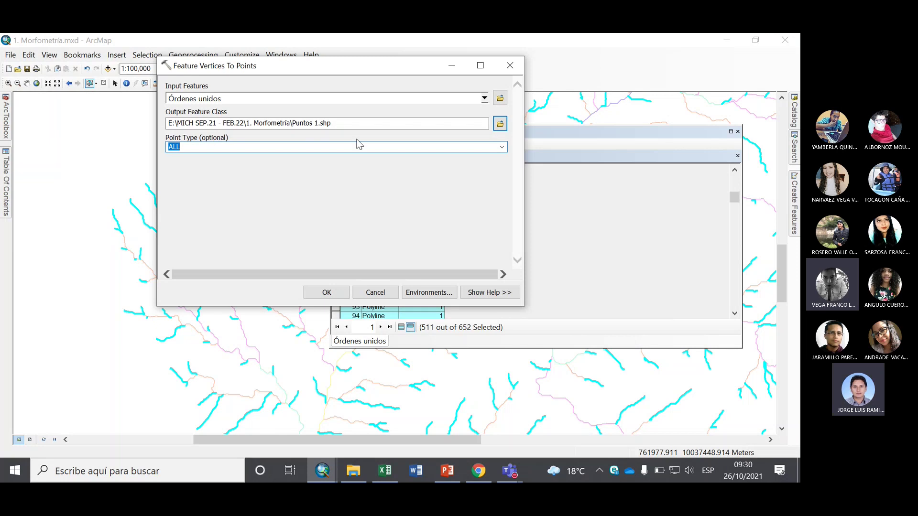
pyautogui.click(510, 65)
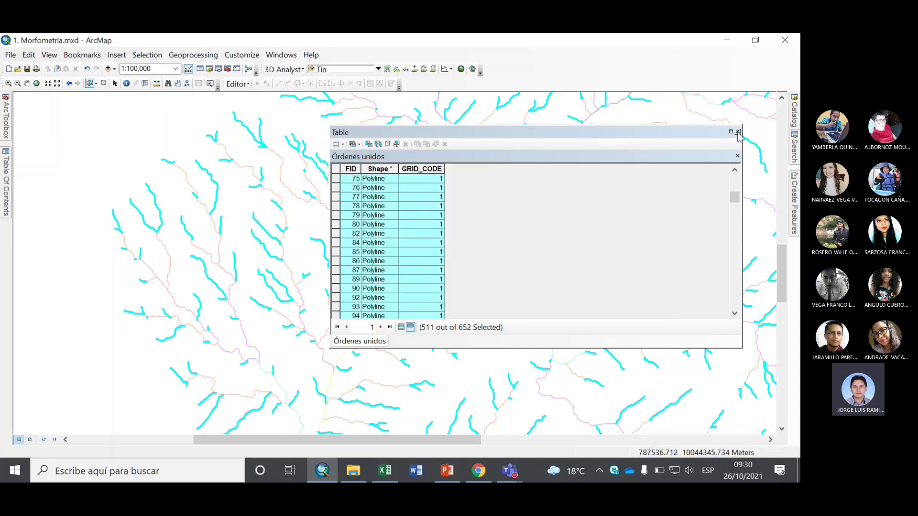
# Close the Órdenes unidos attribute table and open it again from the layer.
pyautogui.click(738, 133)
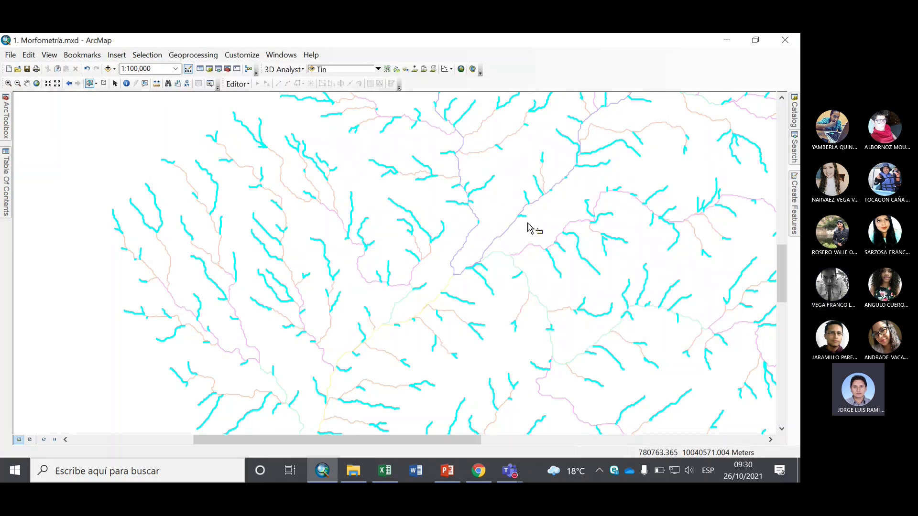
pyautogui.click(6, 165)
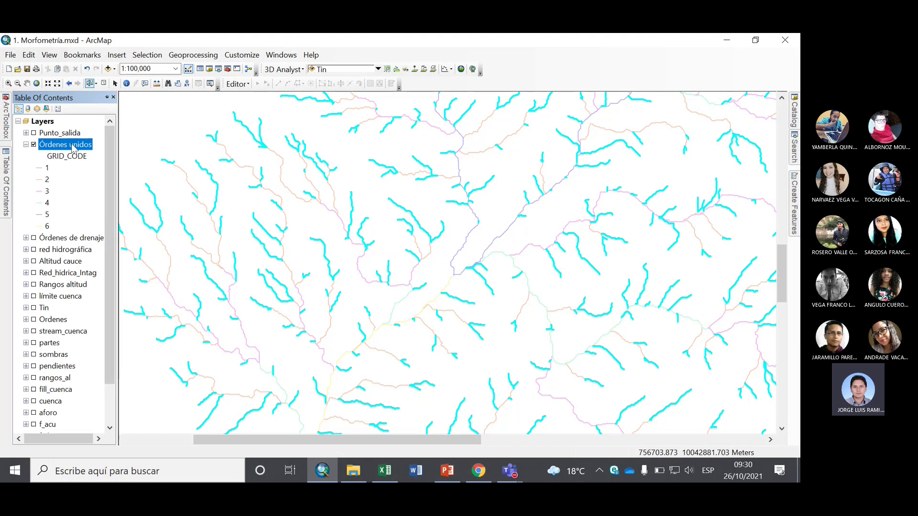
pyautogui.moveTo(72, 148)
pyautogui.mouseDown()
pyautogui.moveTo(333, 196)
pyautogui.moveTo(221, 223)
pyautogui.moveTo(89, 150)
pyautogui.mouseUp()
pyautogui.rightClick(86, 150)
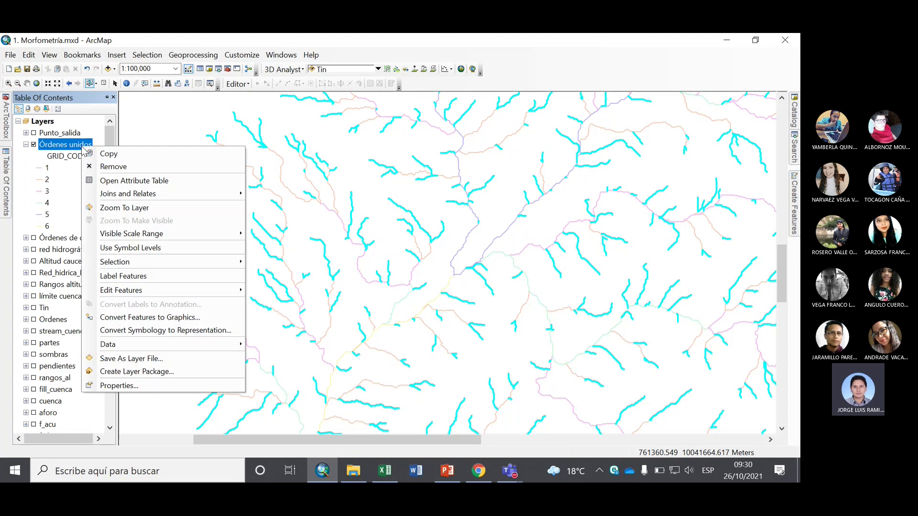
pyautogui.click(146, 182)
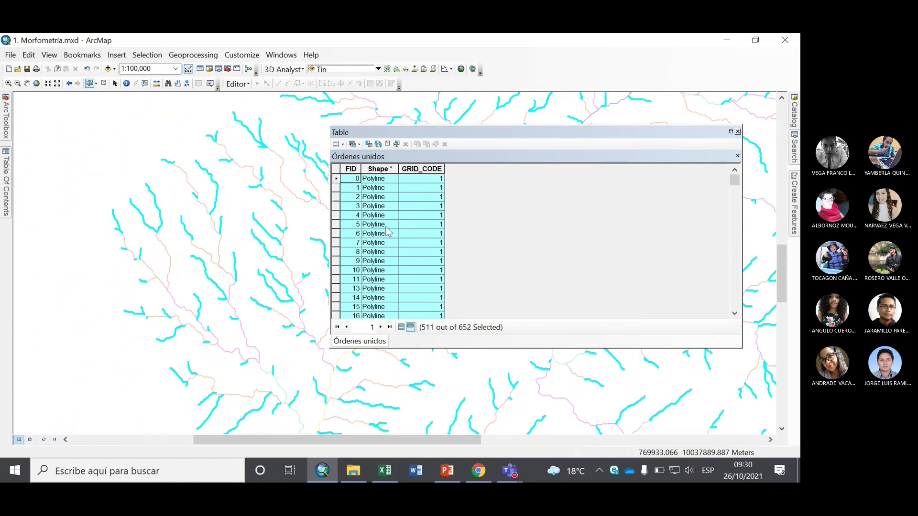
# Select the Órdenes unidos records by attributes with the query "GRID_CODE" = 1 and move the query dialog clear of the GRID_CODE column.
pyautogui.click(338, 144)
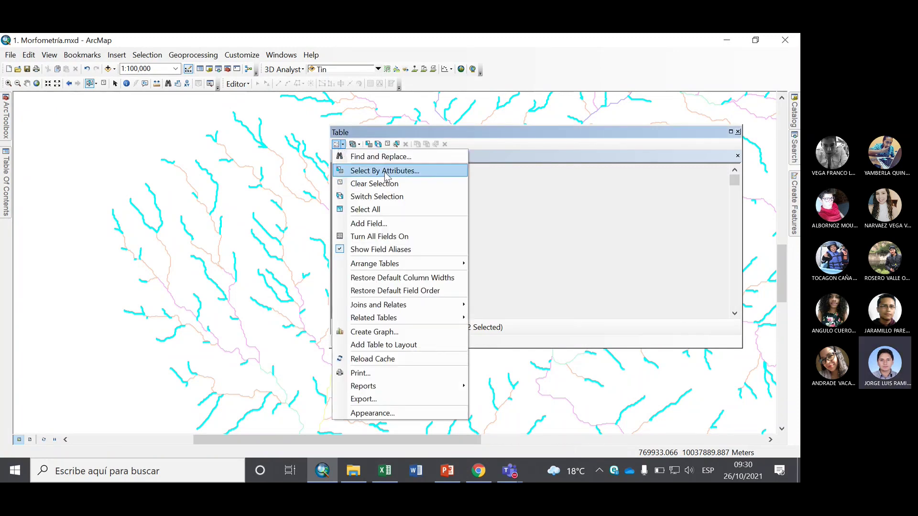
pyautogui.click(387, 175)
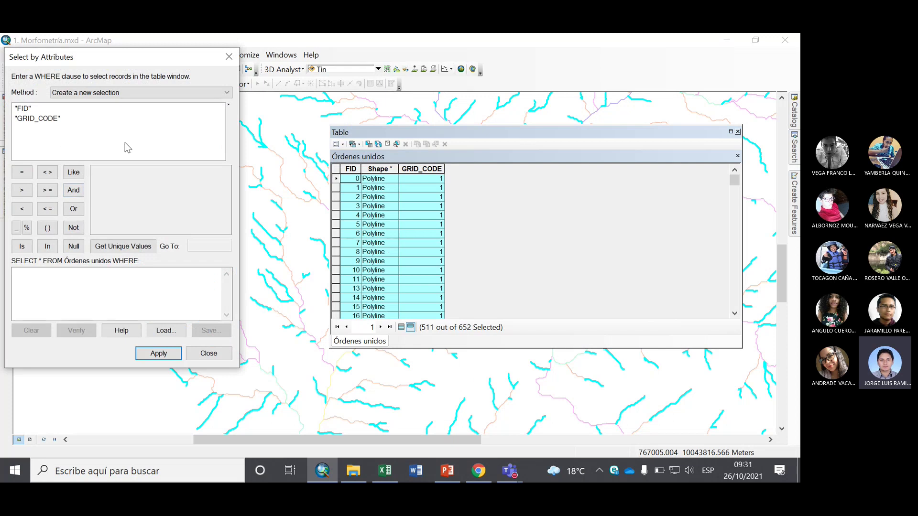
pyautogui.doubleClick(38, 119)
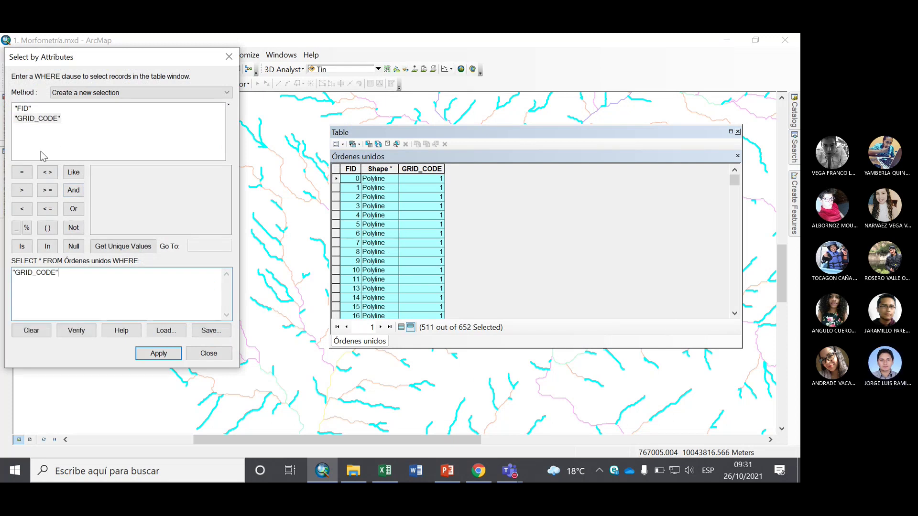
pyautogui.click(47, 121)
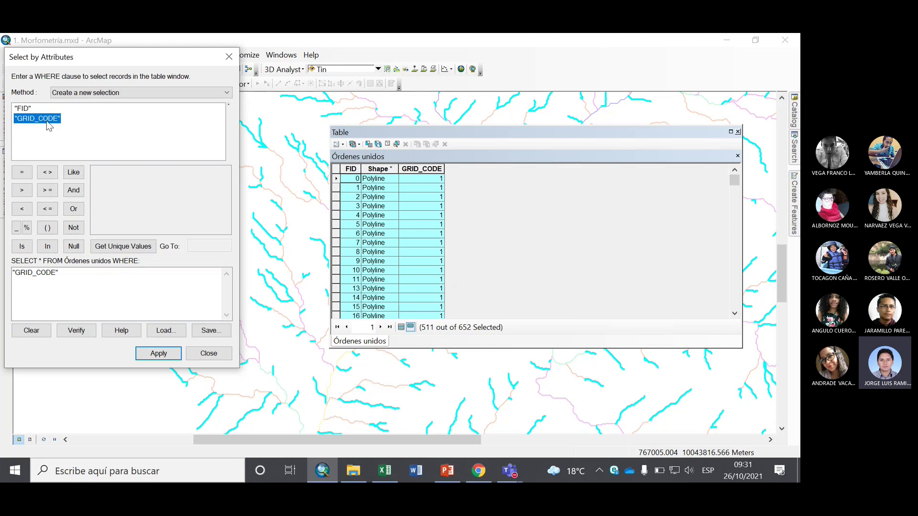
pyautogui.click(134, 248)
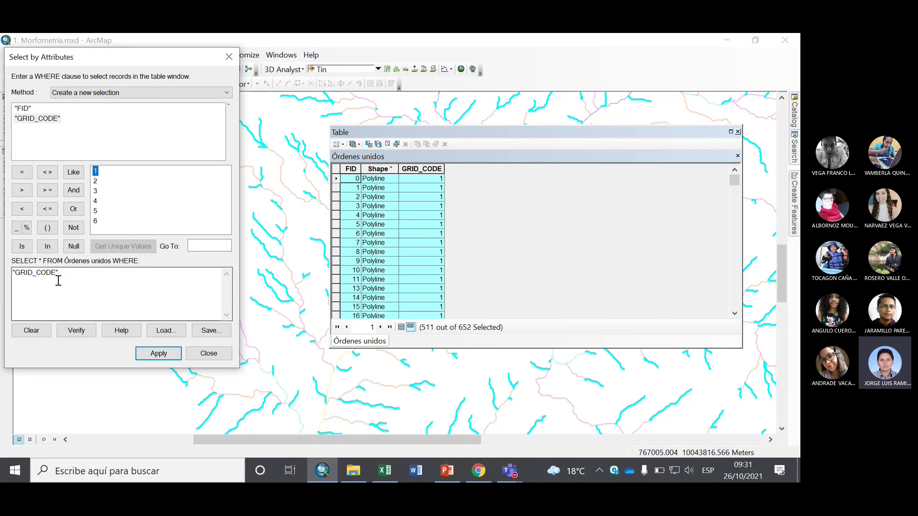
pyautogui.click(21, 172)
pyautogui.doubleClick(98, 170)
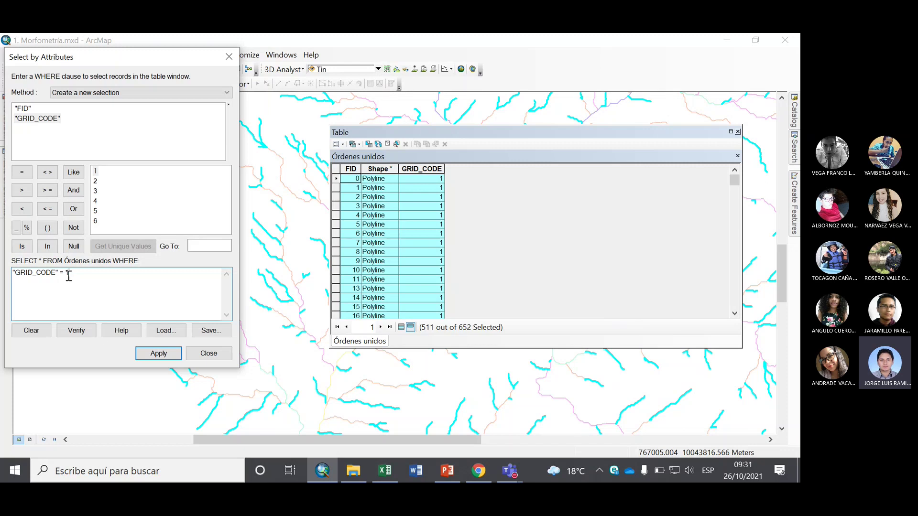
pyautogui.click(153, 356)
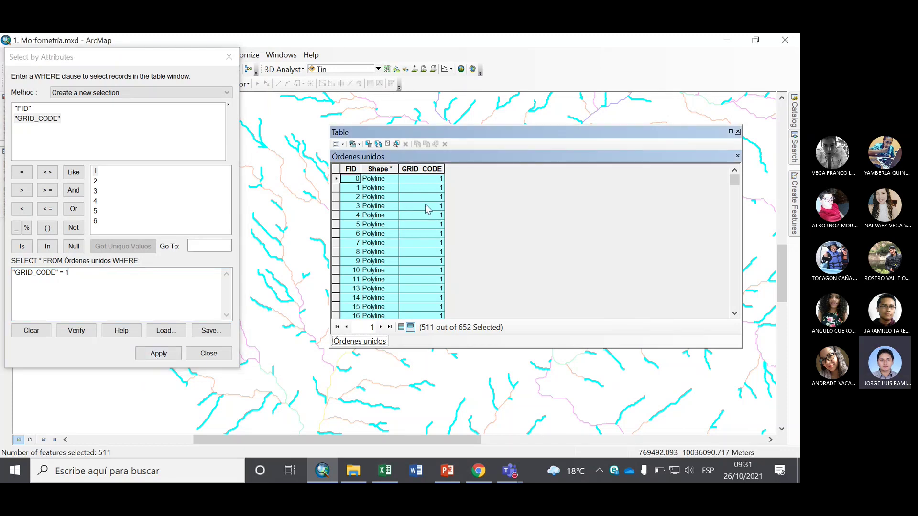
pyautogui.moveTo(180, 62); pyautogui.dragTo(629, 77)
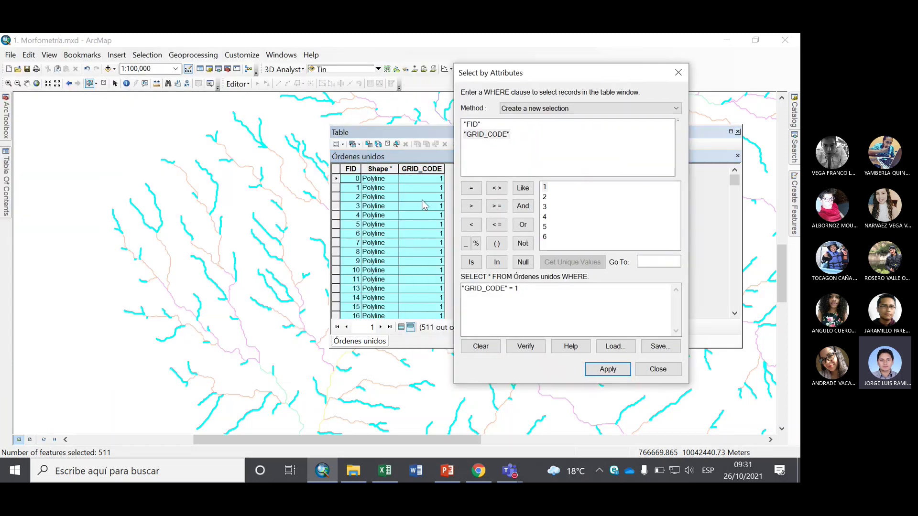
# Run Feature Vertices To Points on the selected order 1 channels of Órdenes unidos, with point type ALL and output Puntos 1 in 1. Morfometría.
pyautogui.click(6, 119)
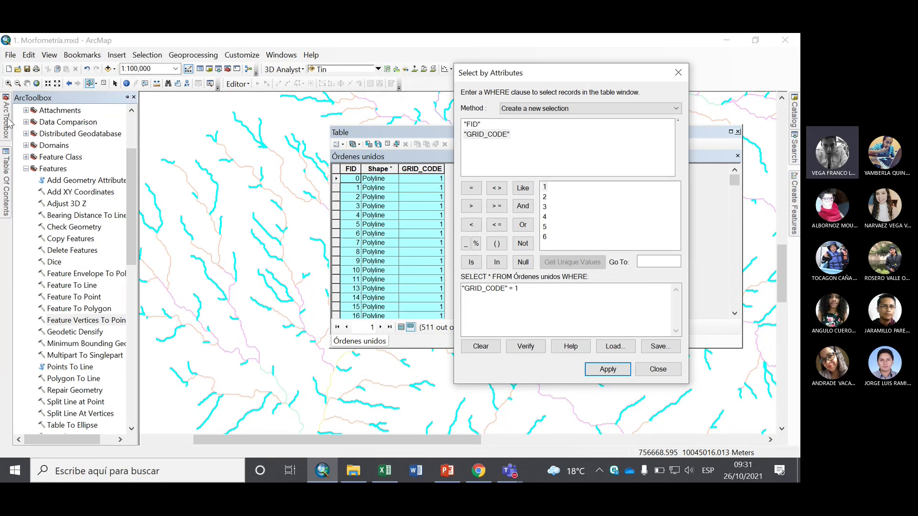
pyautogui.click(8, 122)
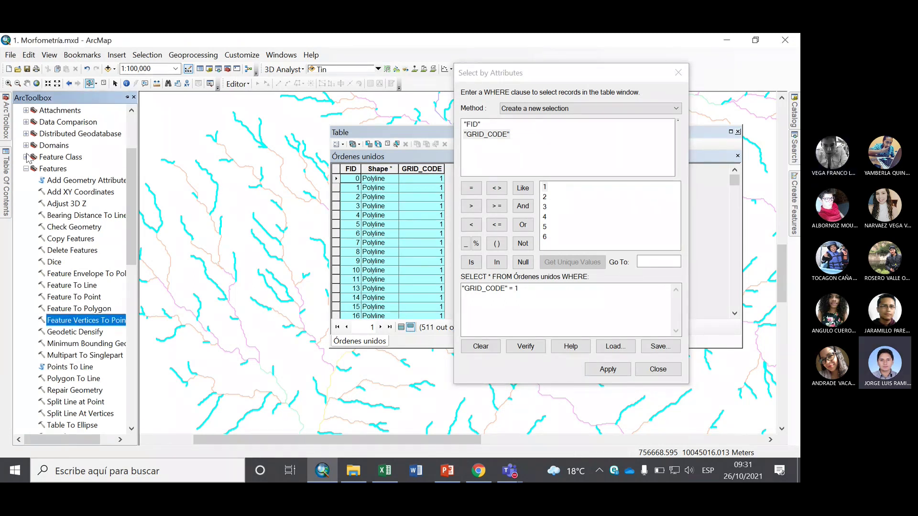
pyautogui.scroll(1, 54, 151)
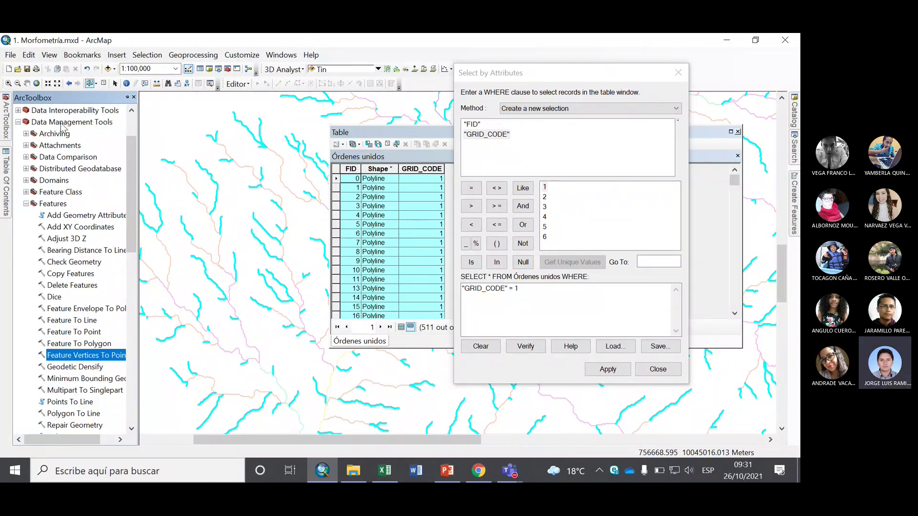
pyautogui.click(79, 124)
pyautogui.click(52, 204)
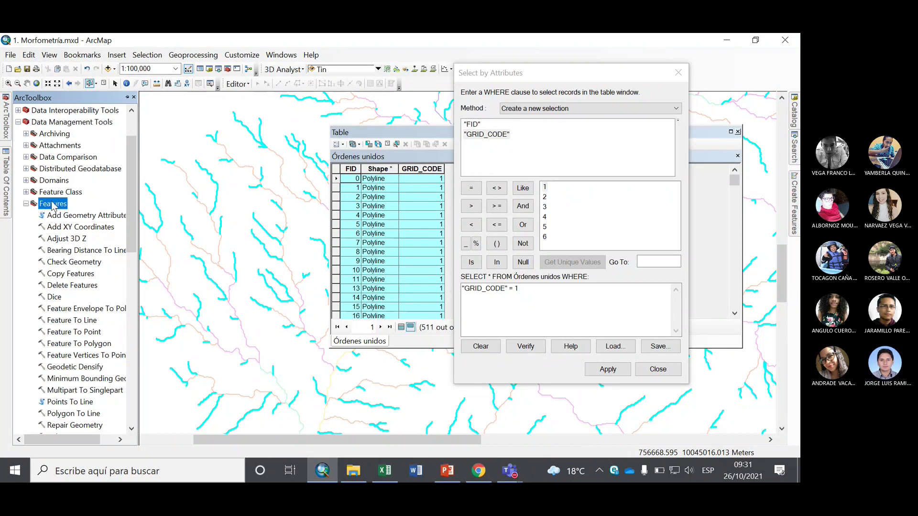
pyautogui.doubleClick(94, 358)
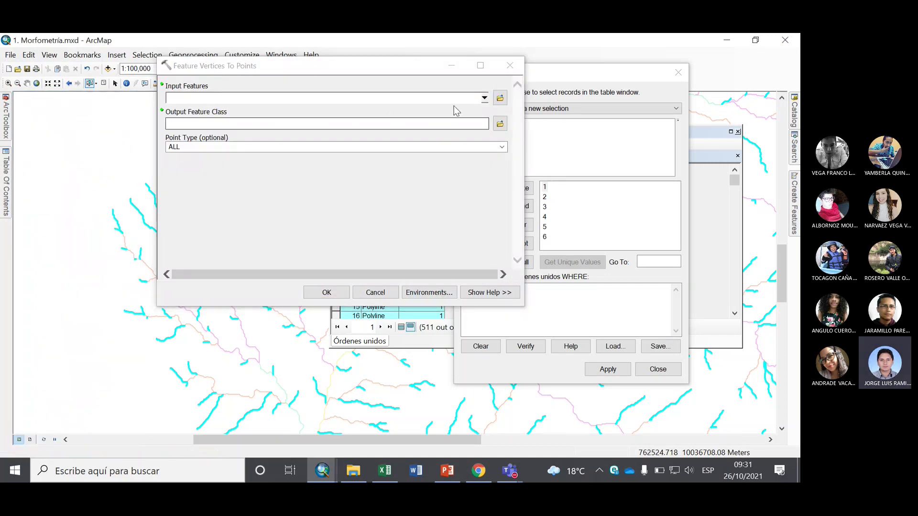
pyautogui.click(484, 97)
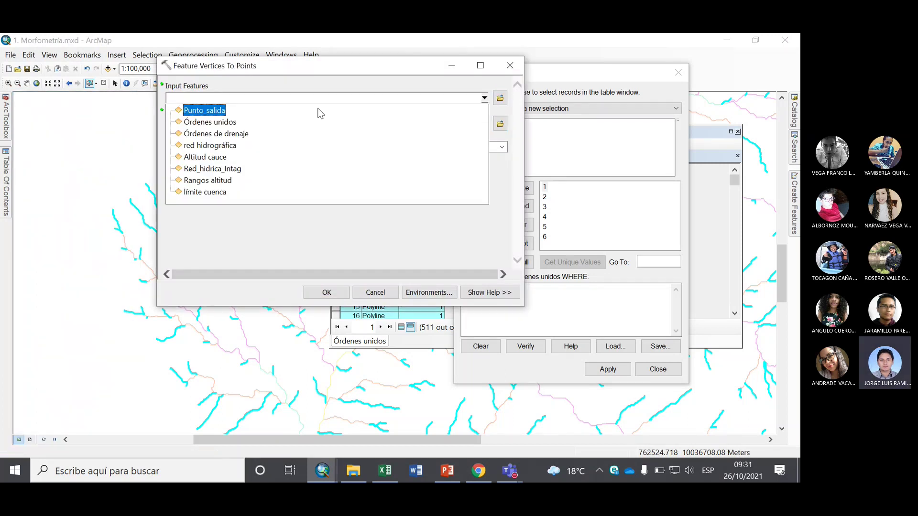
pyautogui.click(232, 123)
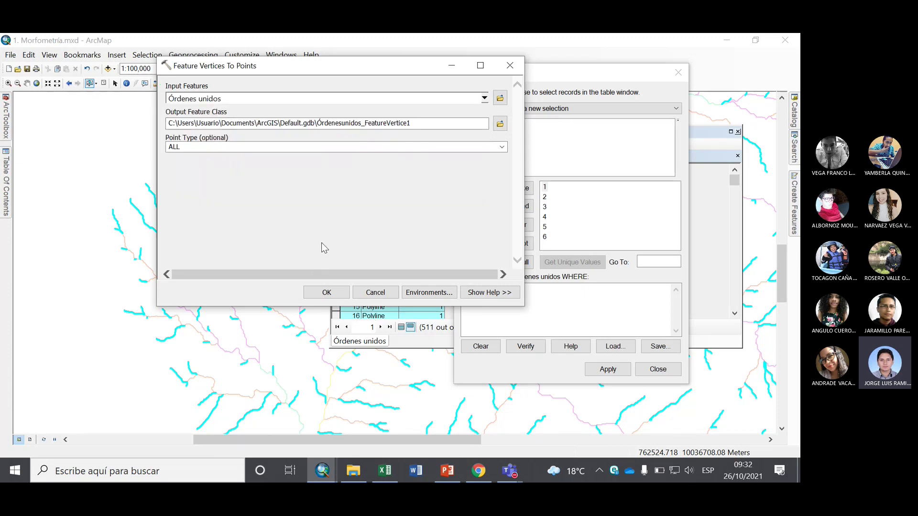
pyautogui.click(499, 124)
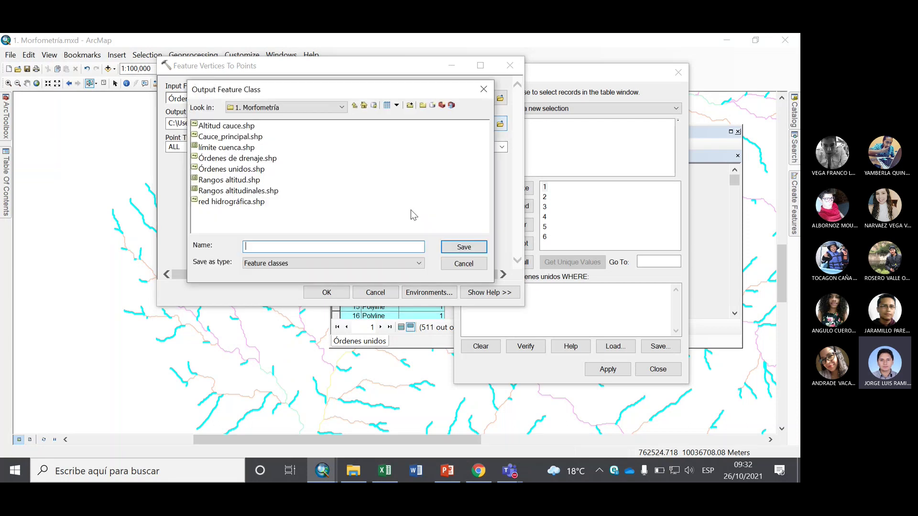
pyautogui.write('Puntos 1')
pyautogui.click(466, 248)
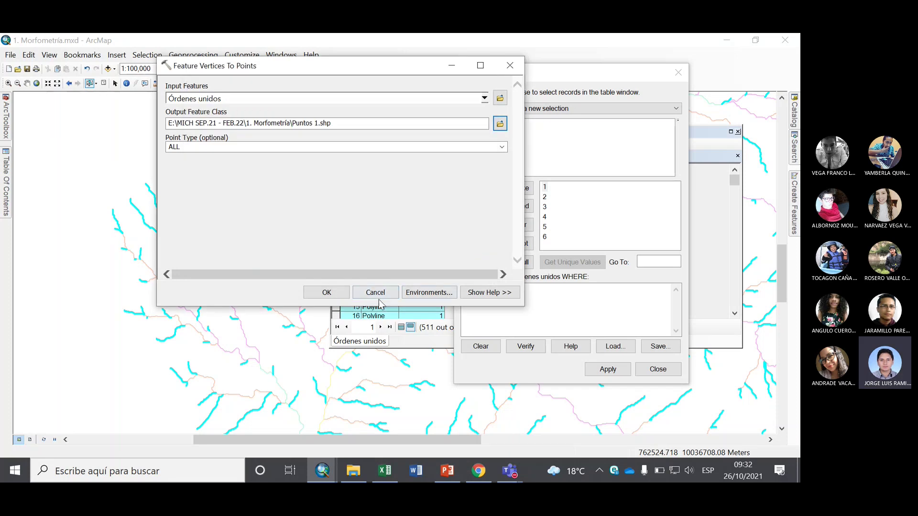
pyautogui.click(332, 292)
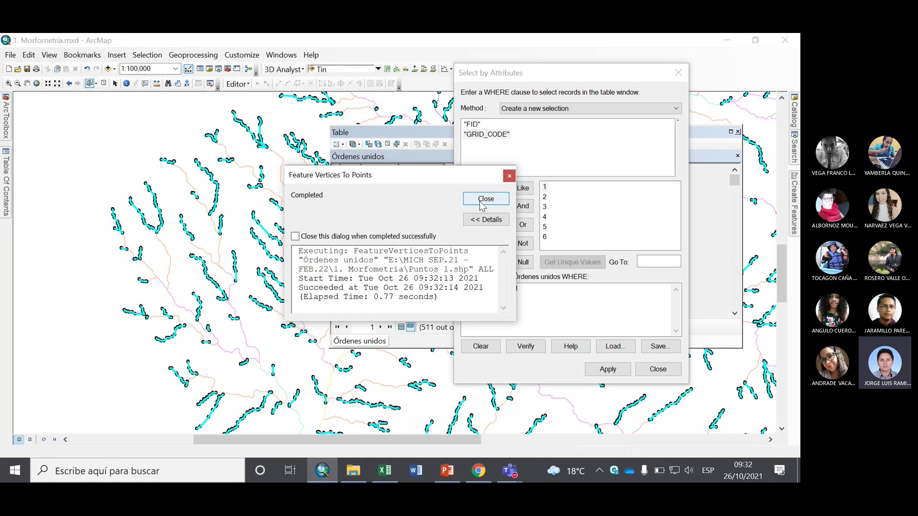
pyautogui.click(484, 199)
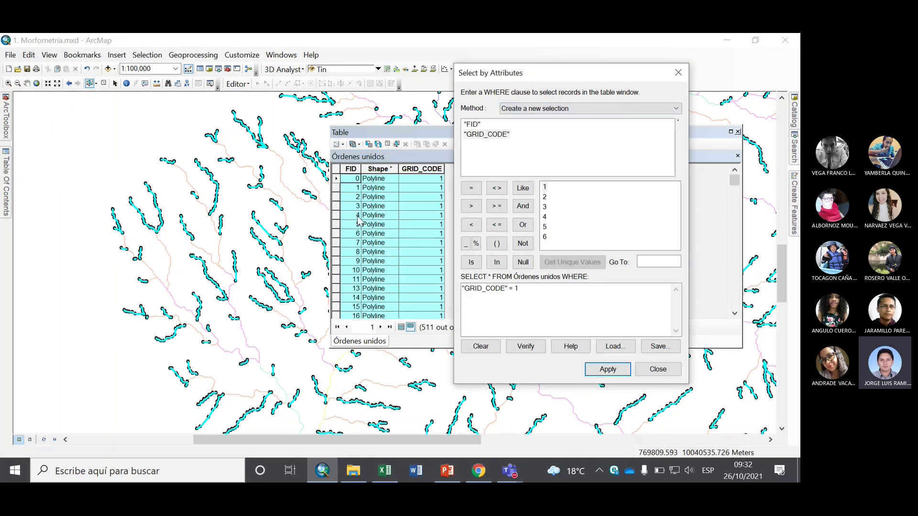
# Inspect the order 1 vertex points on the map, and select the Órdenes unidos records with the query "GRID_CODE" = 2.
pyautogui.scroll(5, 187, 177)
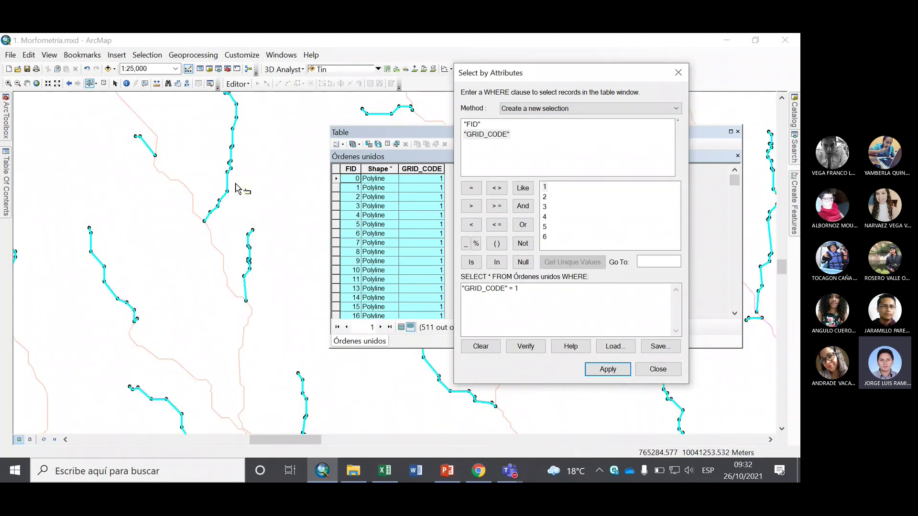
pyautogui.scroll(-4, 287, 225)
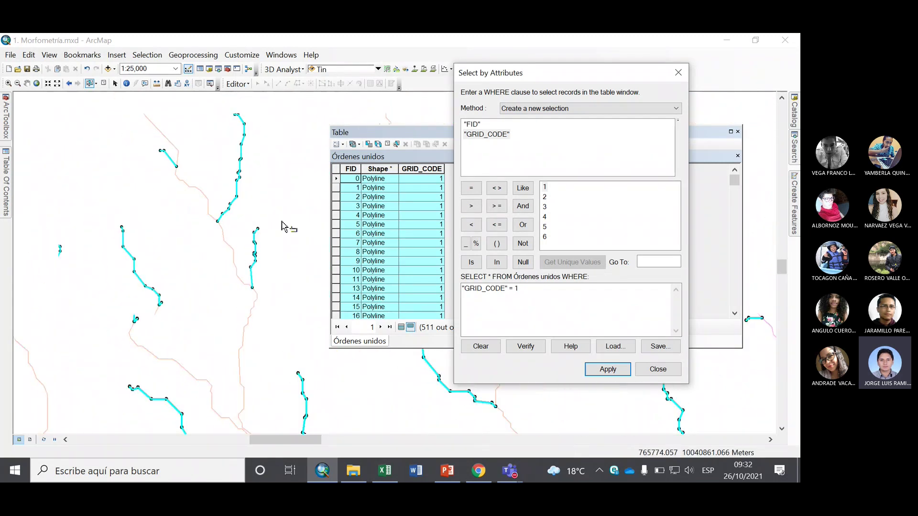
pyautogui.scroll(-3, 283, 225)
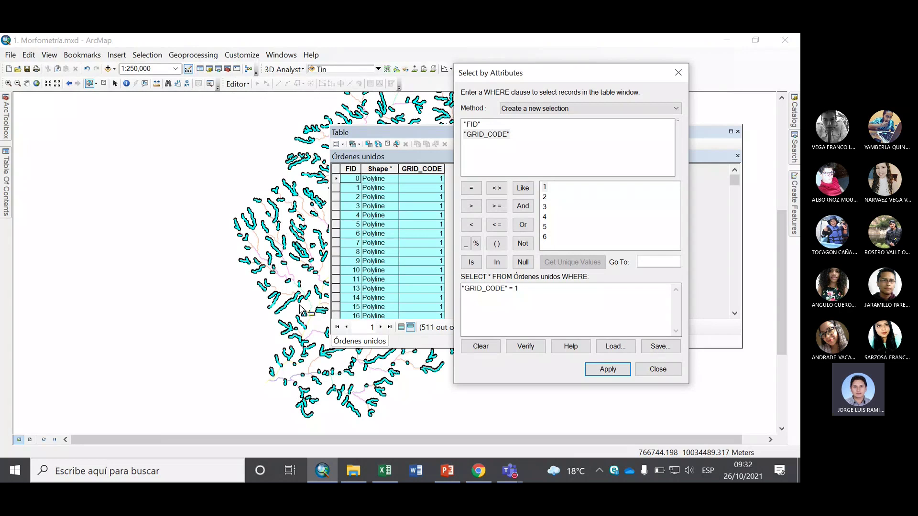
pyautogui.click(534, 300)
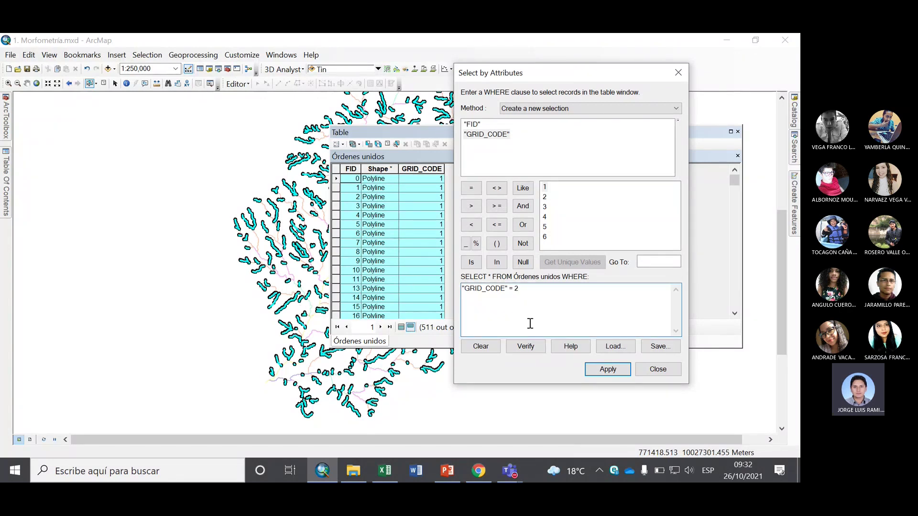
pyautogui.click(614, 370)
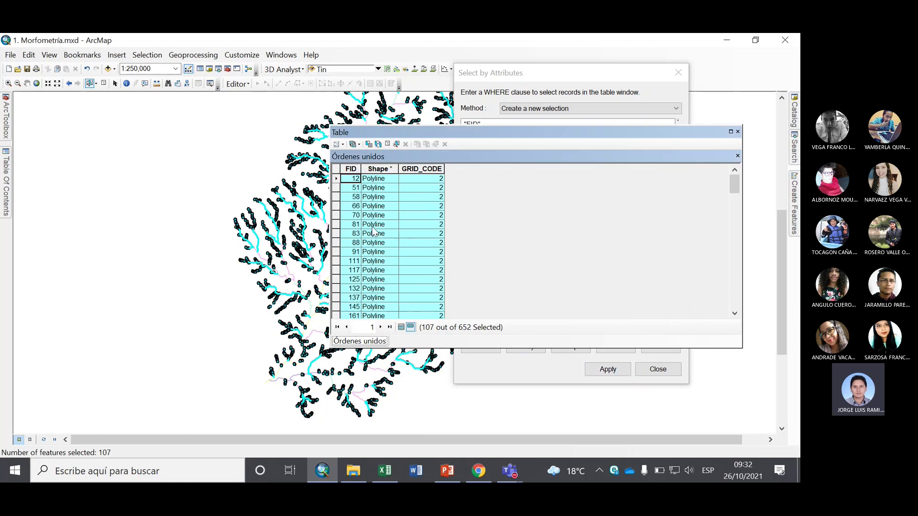
# Run Feature Vertices To Points on the selected order 2 channels of Órdenes unidos, with point type ALL and output Puntos 2 in 1. Morfometría.
pyautogui.moveTo(7, 122)
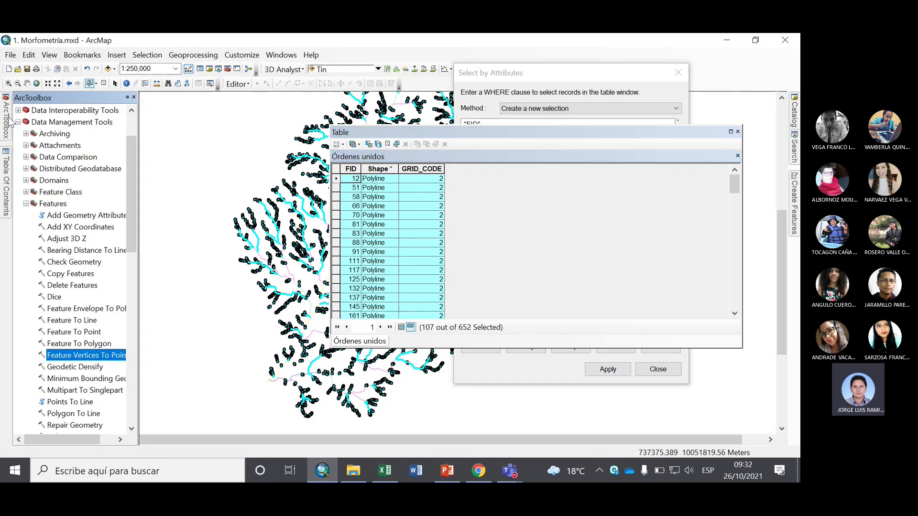
pyautogui.scroll(2, 55, 194)
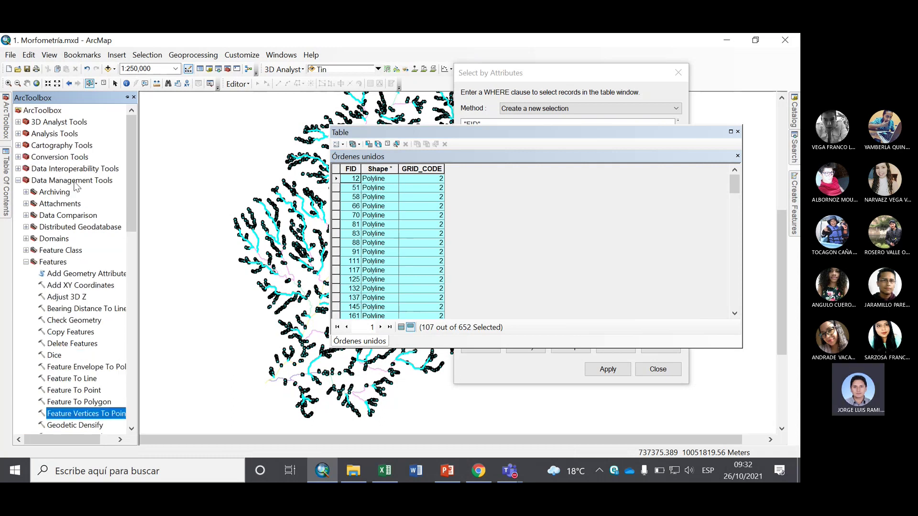
pyautogui.doubleClick(76, 414)
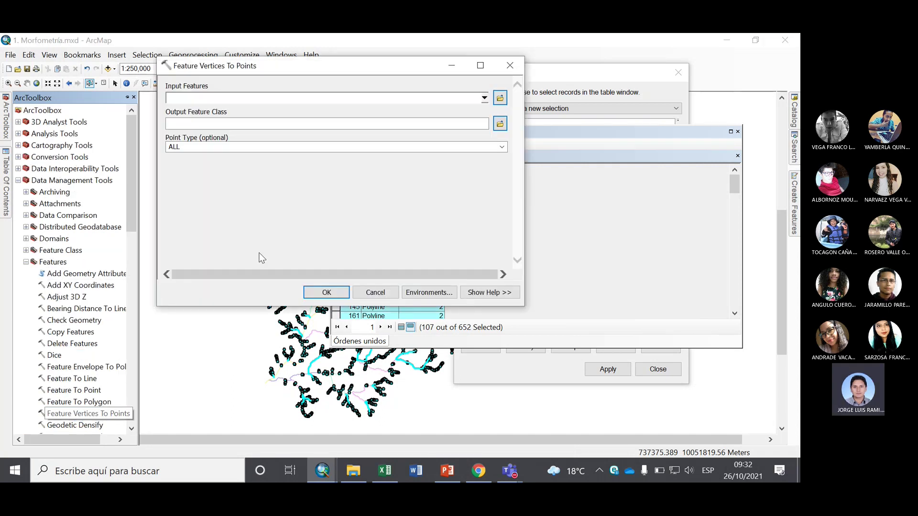
pyautogui.click(485, 98)
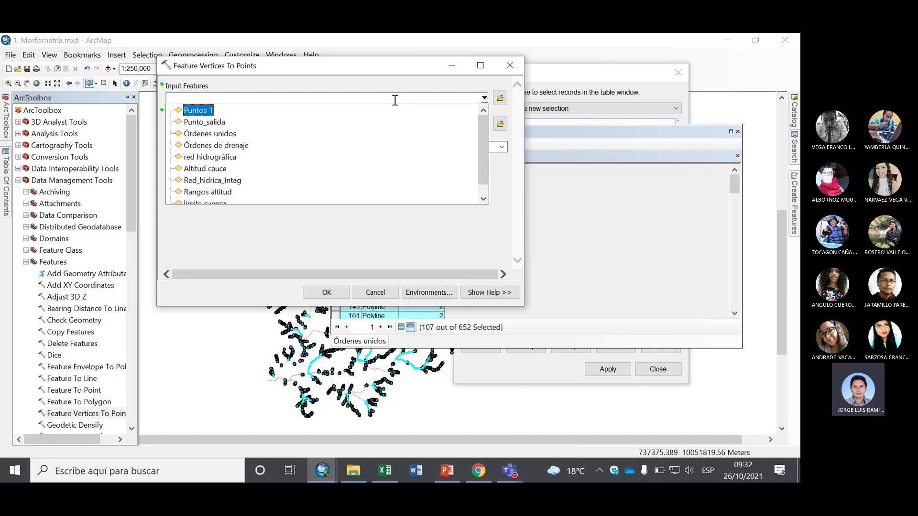
pyautogui.click(219, 135)
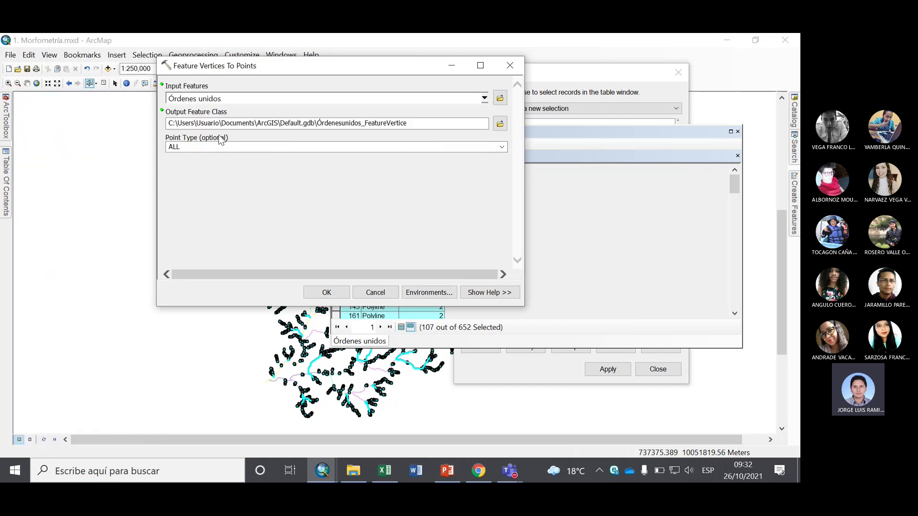
pyautogui.click(500, 124)
pyautogui.write('Puntos 2')
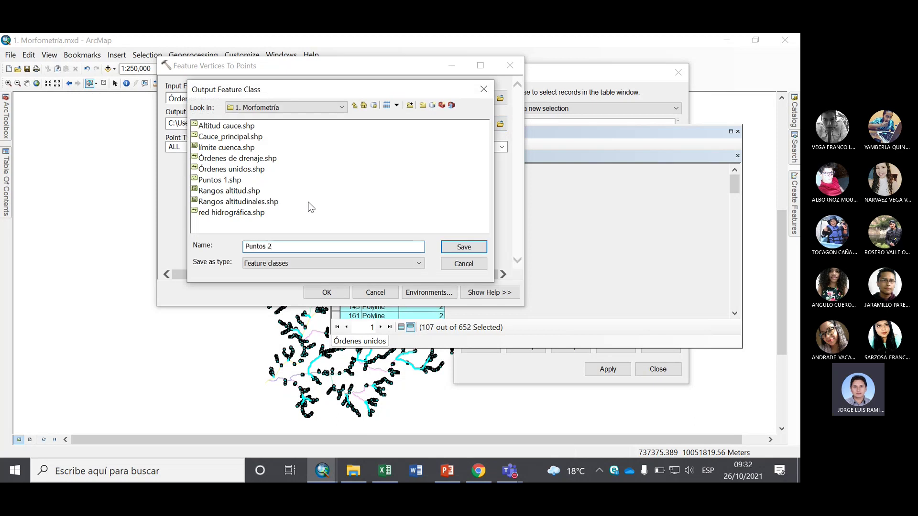
pyautogui.click(459, 246)
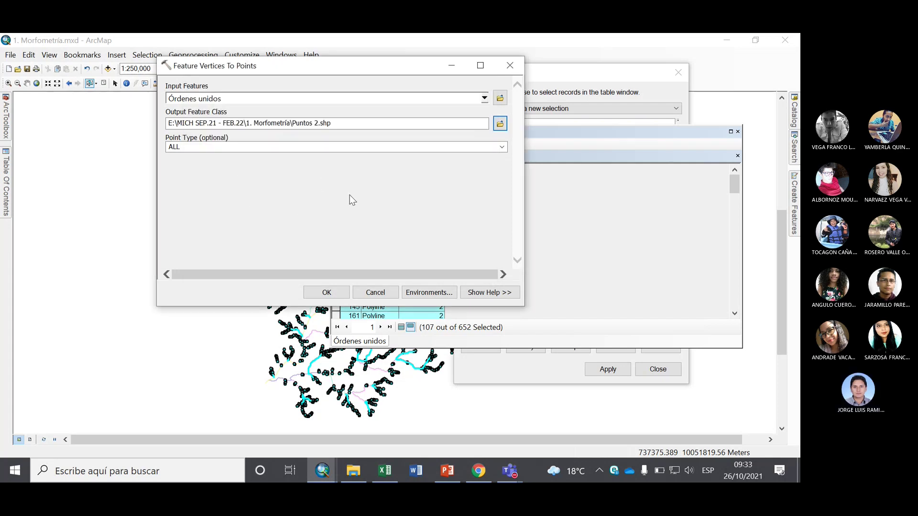
pyautogui.click(327, 292)
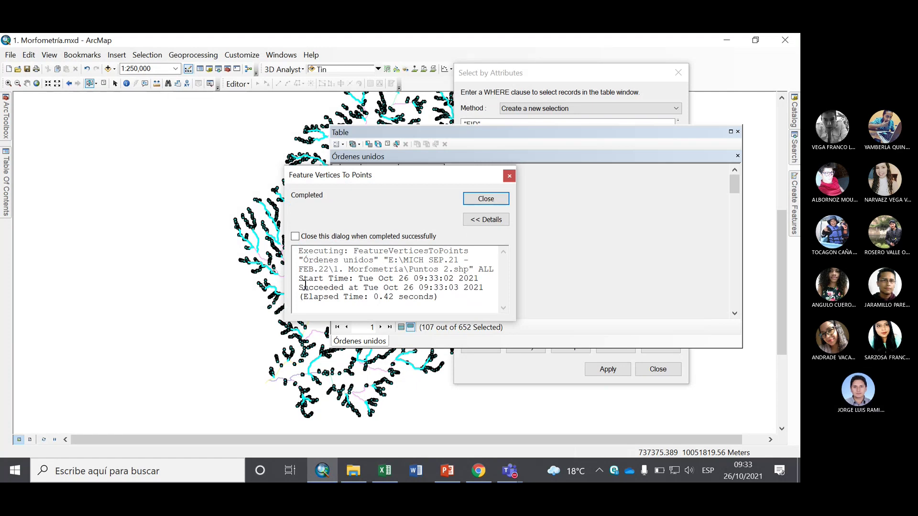
pyautogui.click(486, 199)
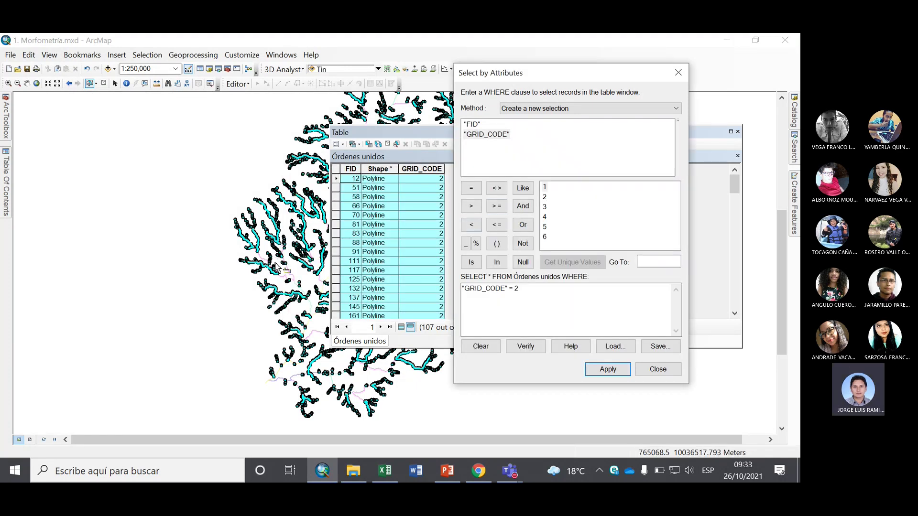
# Hide the Puntos 1 layer to view the order 2 vertex points of Puntos 2 on their own.
pyautogui.scroll(-1, 276, 265)
pyautogui.scroll(-3, 276, 265)
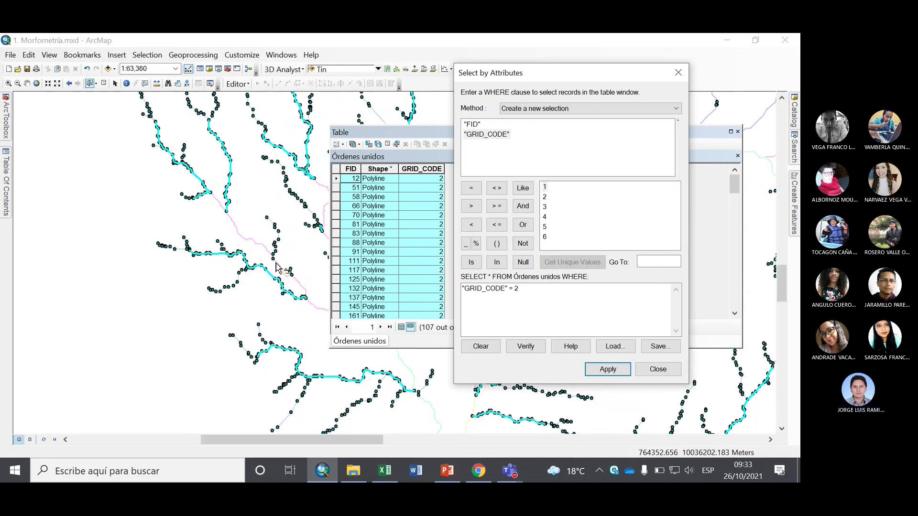
pyautogui.click(532, 288)
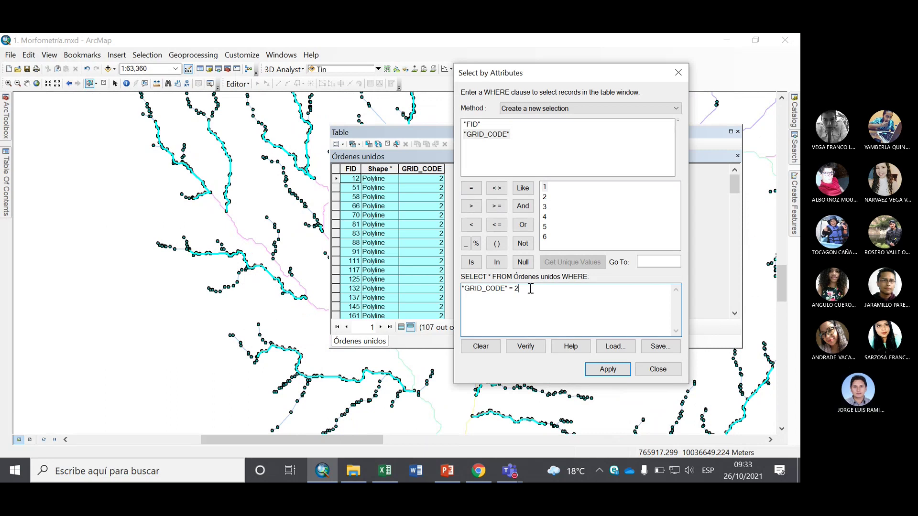
pyautogui.moveTo(6, 181)
pyautogui.keyDown('ctrl'); pyautogui.click(36, 161); pyautogui.keyUp('ctrl')
pyautogui.click(34, 157)
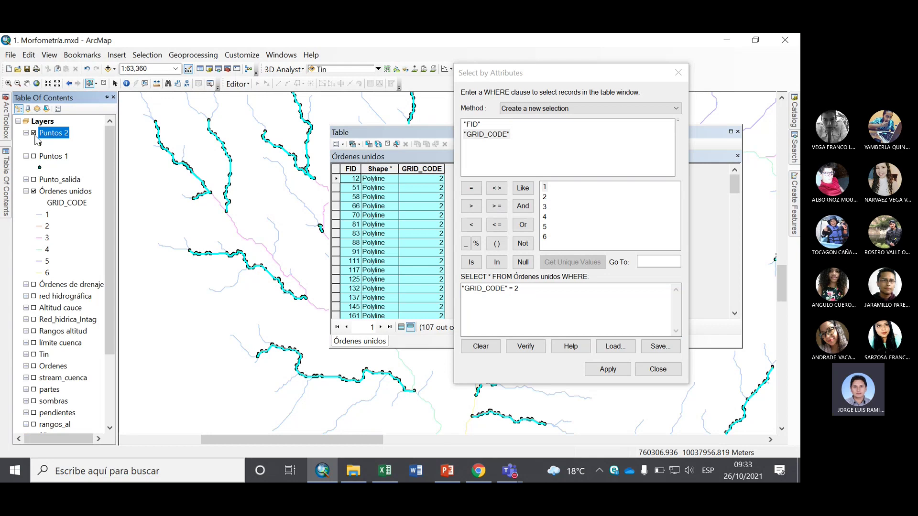
# Hide the Puntos 2 layer and collapse the Puntos 2 and Puntos 1 symbol entries in the layer list.
pyautogui.click(33, 133)
pyautogui.click(26, 133)
pyautogui.click(26, 144)
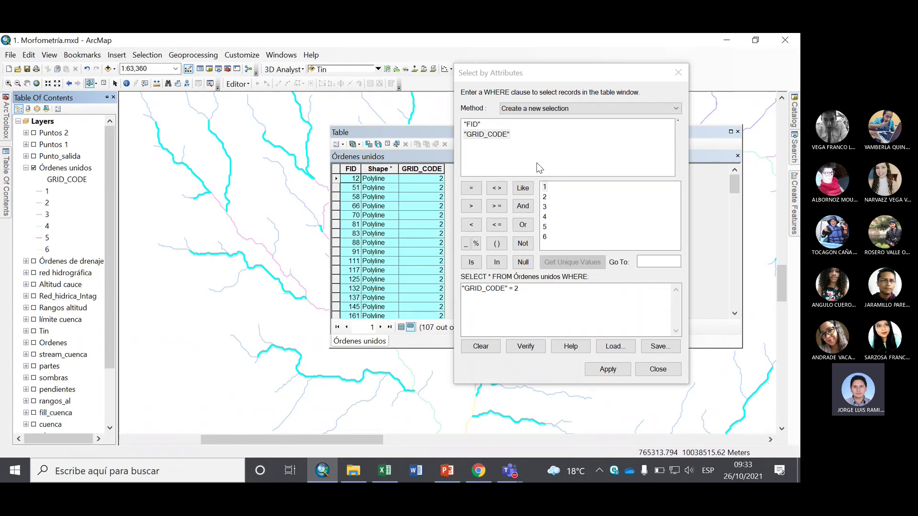
# Select the Órdenes unidos records where "GRID_CODE" = 3.
pyautogui.click(525, 294)
pyautogui.press('BackSpace')
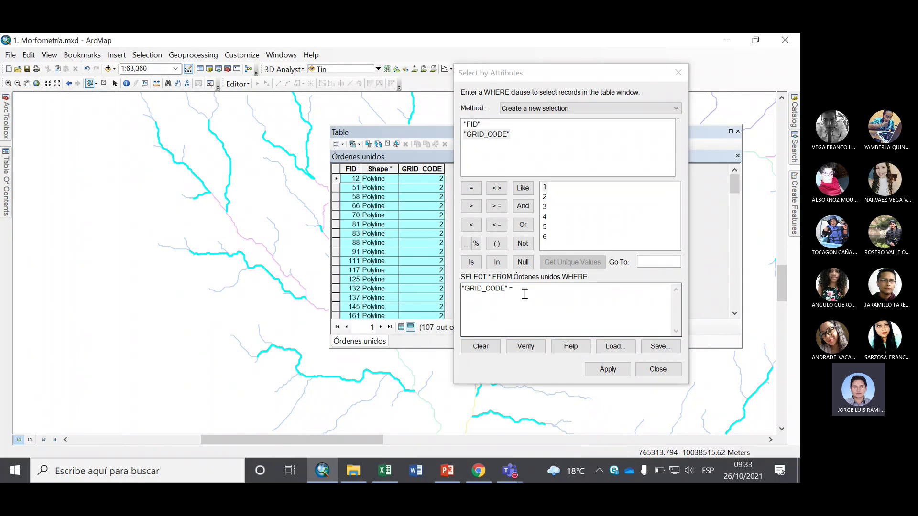
pyautogui.click(524, 297)
pyautogui.write('3')
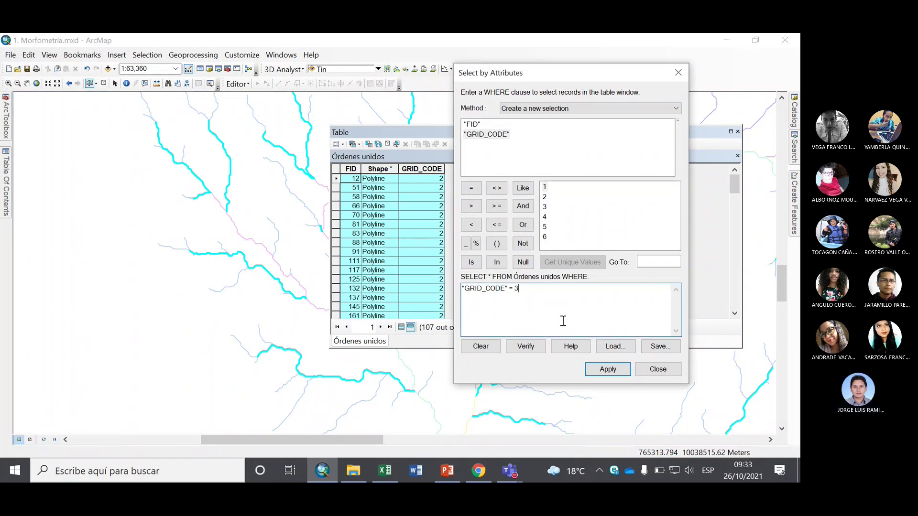
pyautogui.click(593, 371)
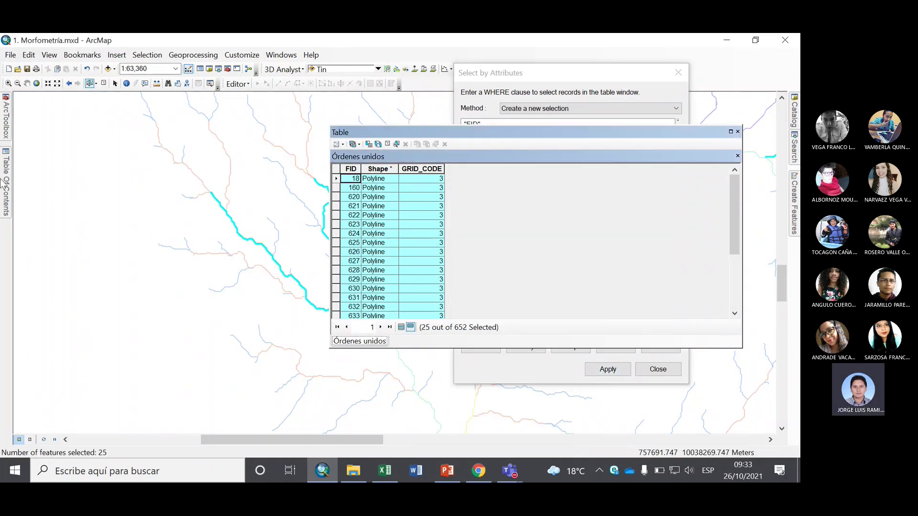
# Convert all vertices of the selected Órdenes unidos lines to points with Feature Vertices To Points, saving the output as Puntos 3.
pyautogui.moveTo(5, 135)
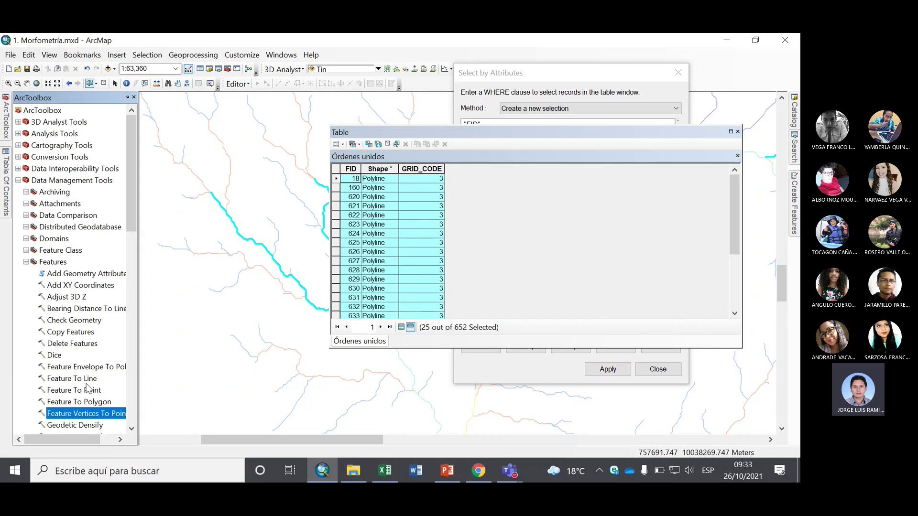
pyautogui.doubleClick(83, 414)
pyautogui.click(484, 97)
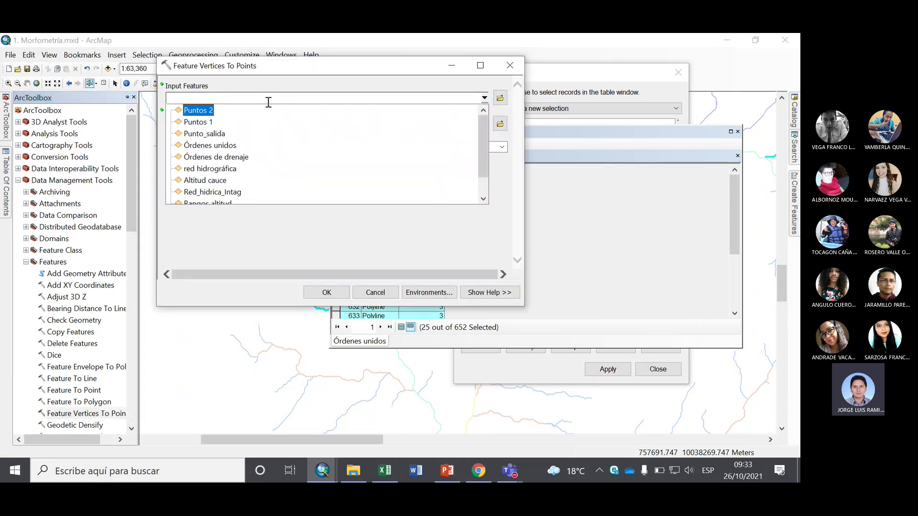
pyautogui.click(227, 147)
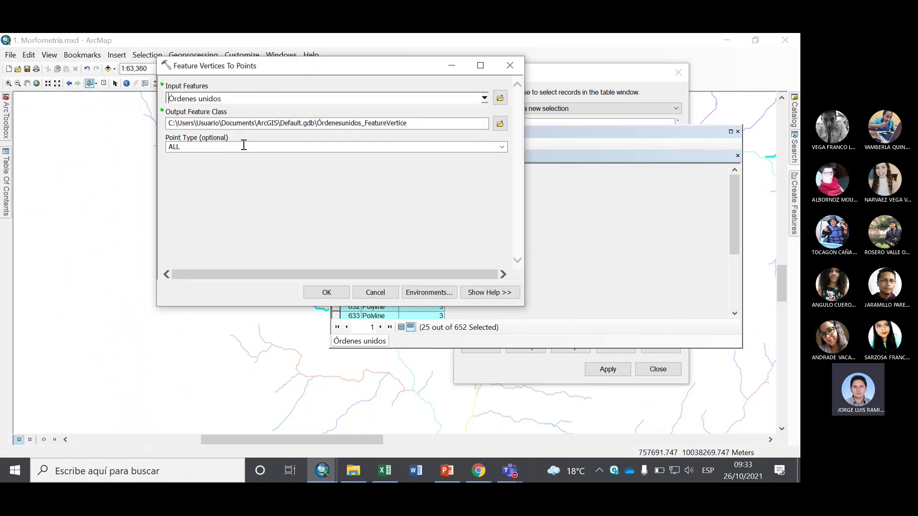
pyautogui.click(500, 125)
pyautogui.write('Puntos 3')
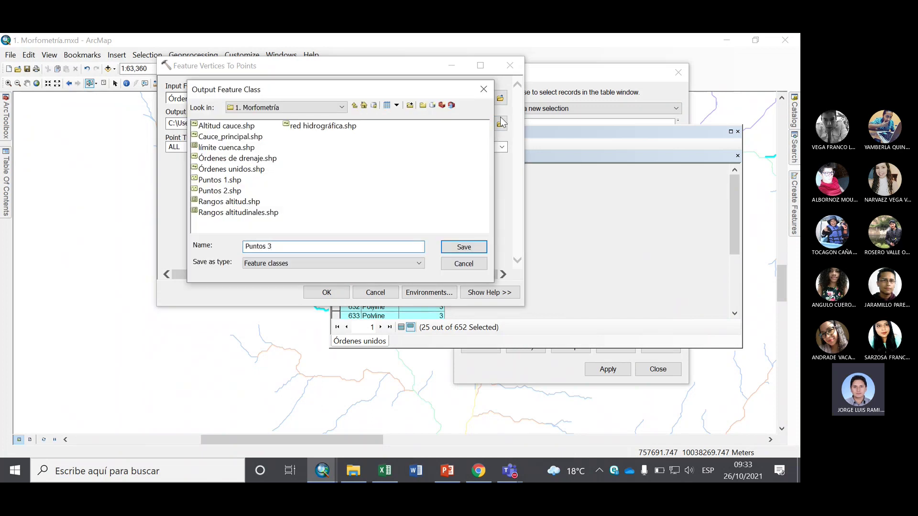
pyautogui.click(467, 248)
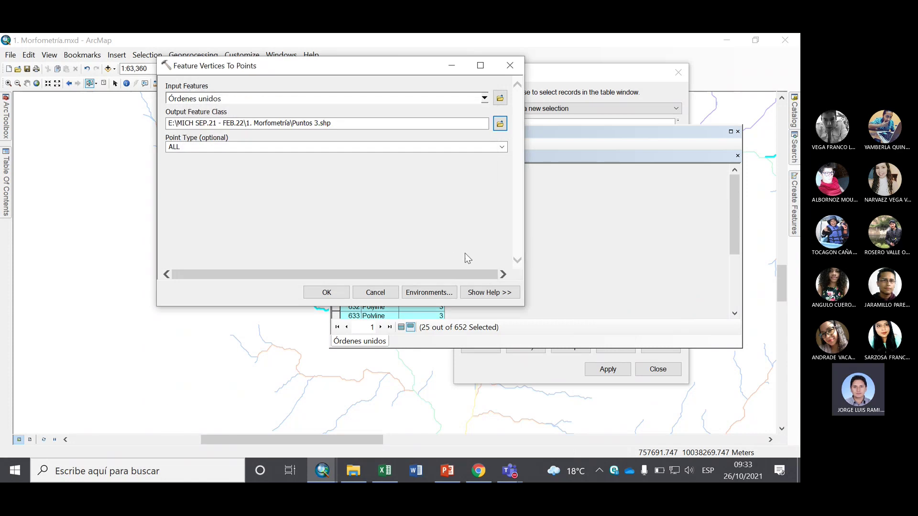
pyautogui.click(327, 293)
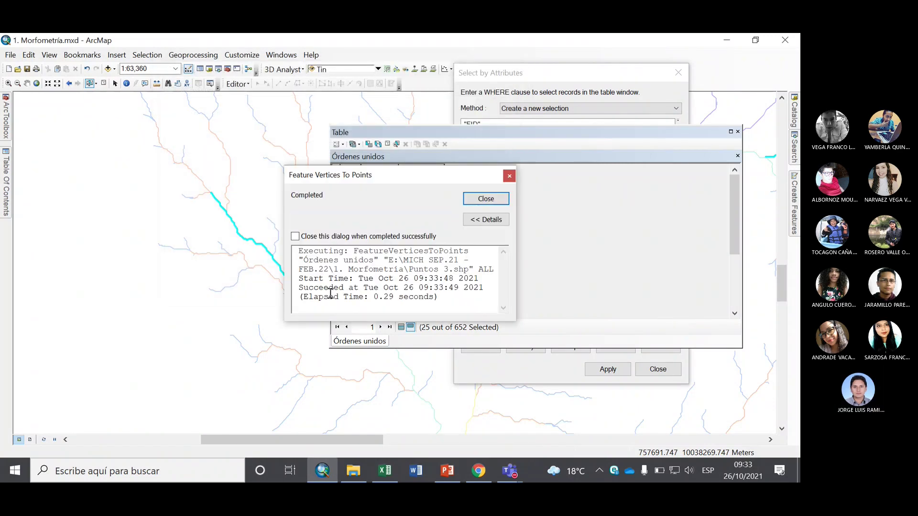
pyautogui.click(486, 198)
# Select the Órdenes unidos records where "GRID_CODE" = 4.
pyautogui.moveTo(335, 206); pyautogui.dragTo(261, 218)
pyautogui.click(521, 288)
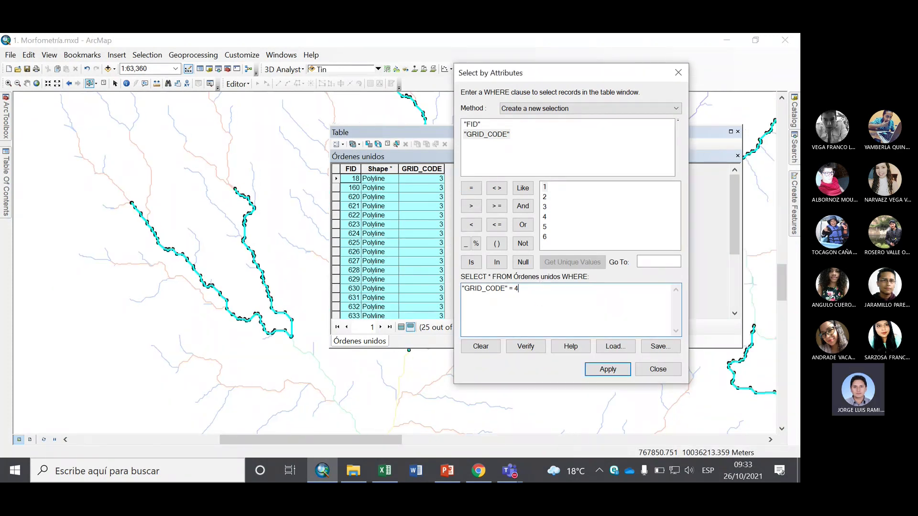
pyautogui.click(616, 367)
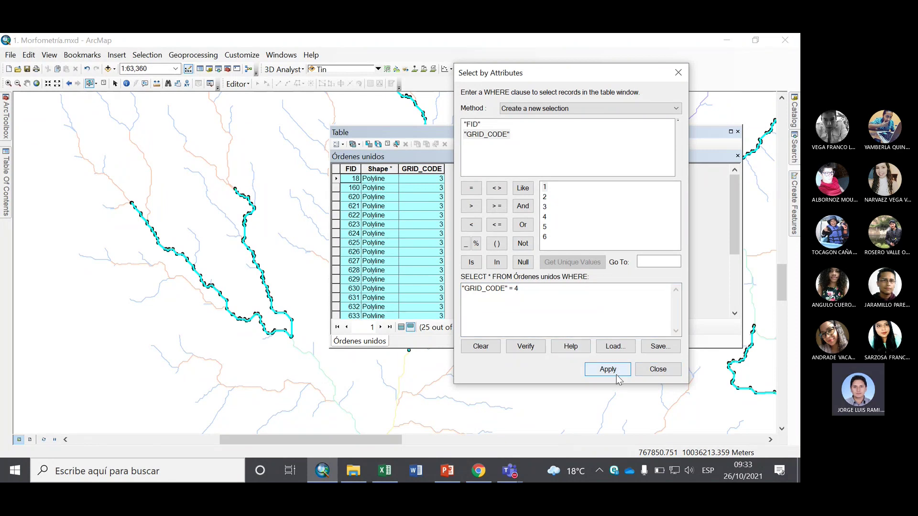
# Run Feature Vertices To Points on the selected Órdenes unidos lines and save the output as Puntos 4 in the 1. Morfometría folder.
pyautogui.click(6, 117)
pyautogui.doubleClick(86, 414)
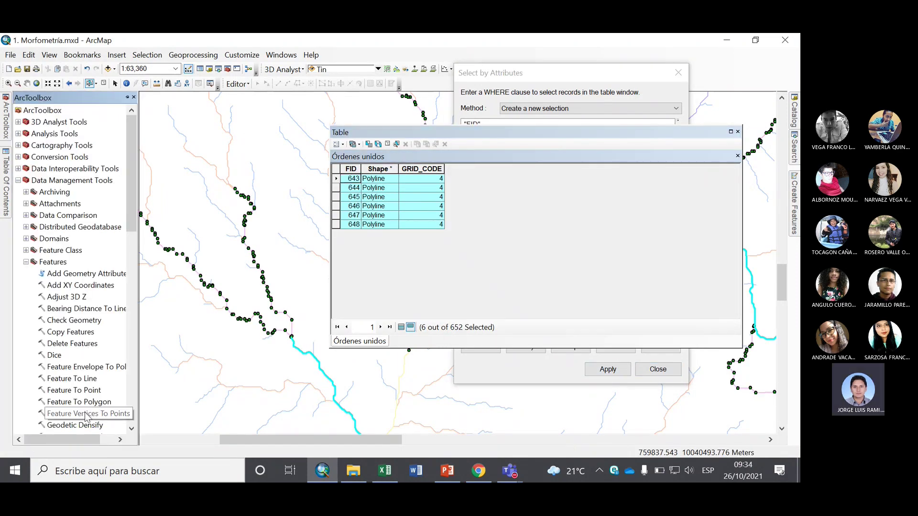
pyautogui.click(485, 98)
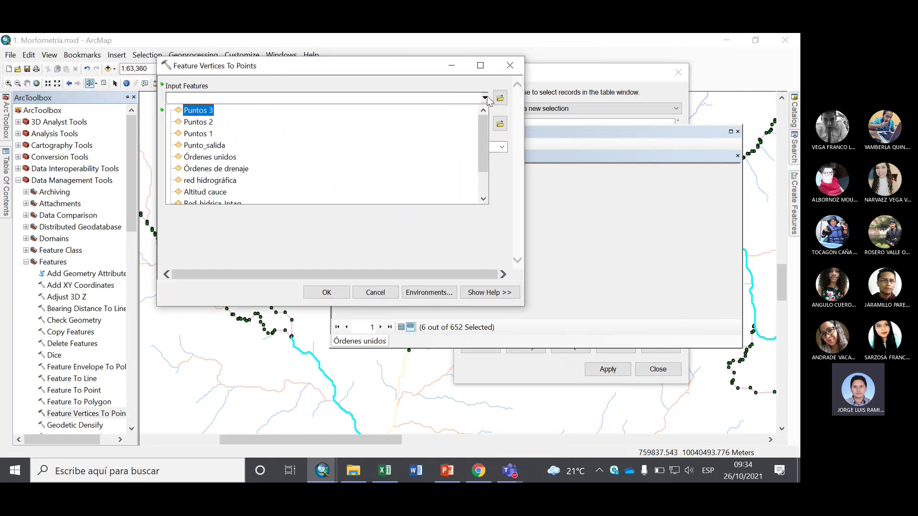
pyautogui.click(239, 158)
pyautogui.click(499, 124)
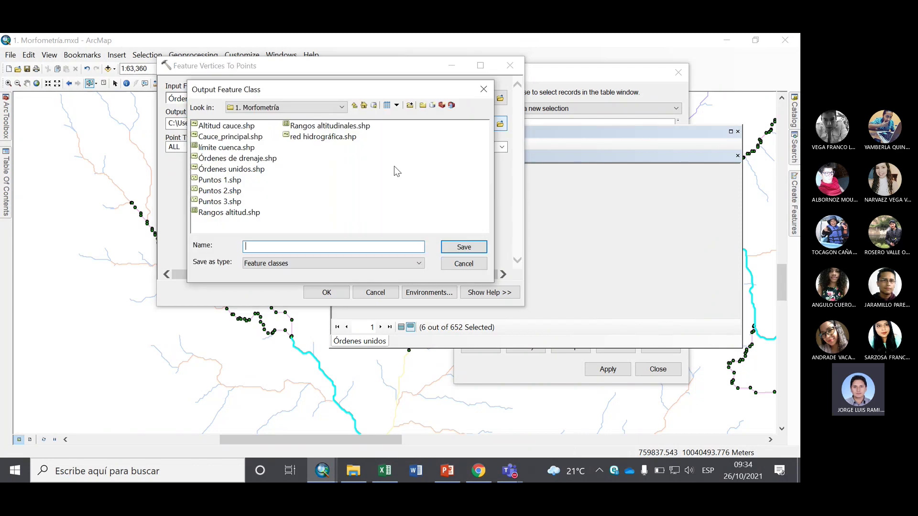
pyautogui.write('Puntos 4')
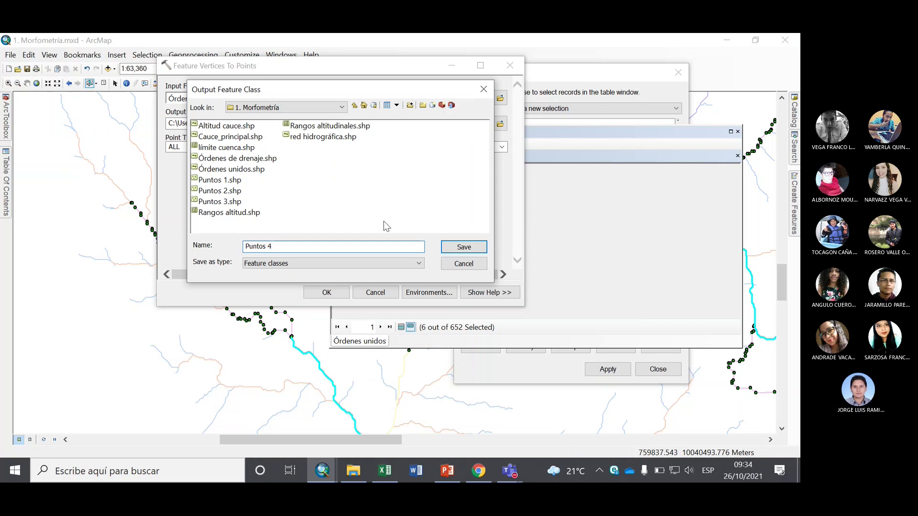
pyautogui.click(462, 246)
pyautogui.click(327, 292)
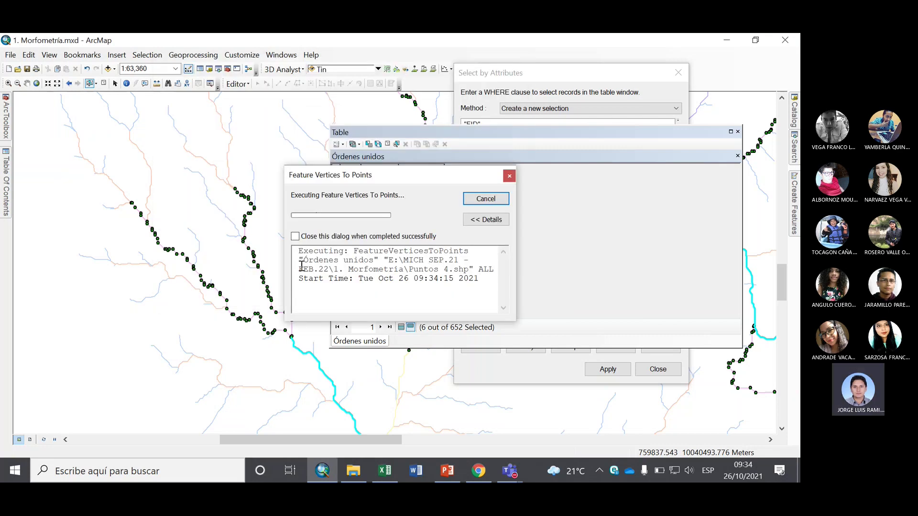
pyautogui.click(485, 198)
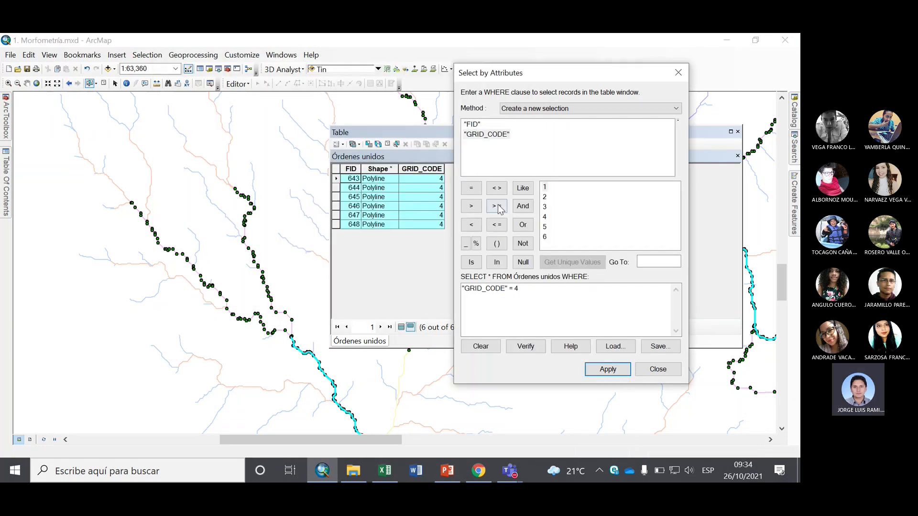
# Select the Órdenes unidos records where "GRID_CODE" = 5 and convert their vertices to points, saving the output as Puntos 5.
pyautogui.click(538, 286)
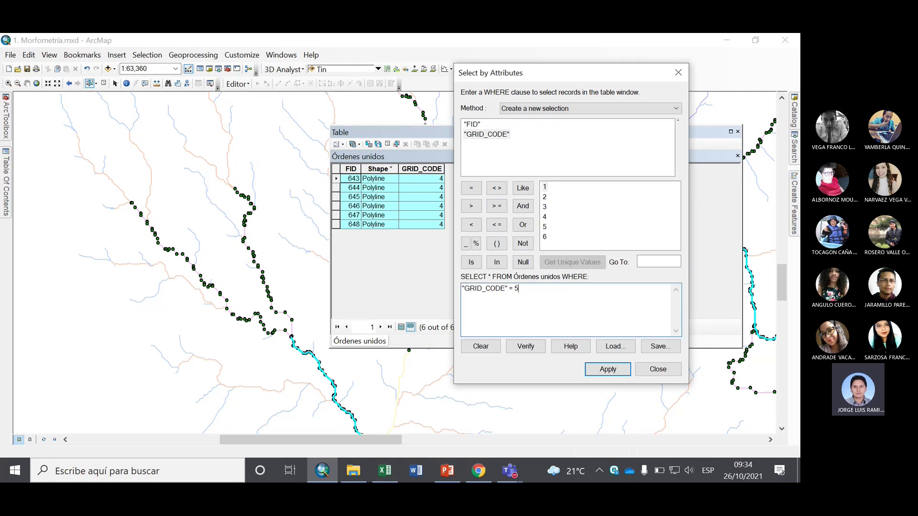
pyautogui.click(608, 369)
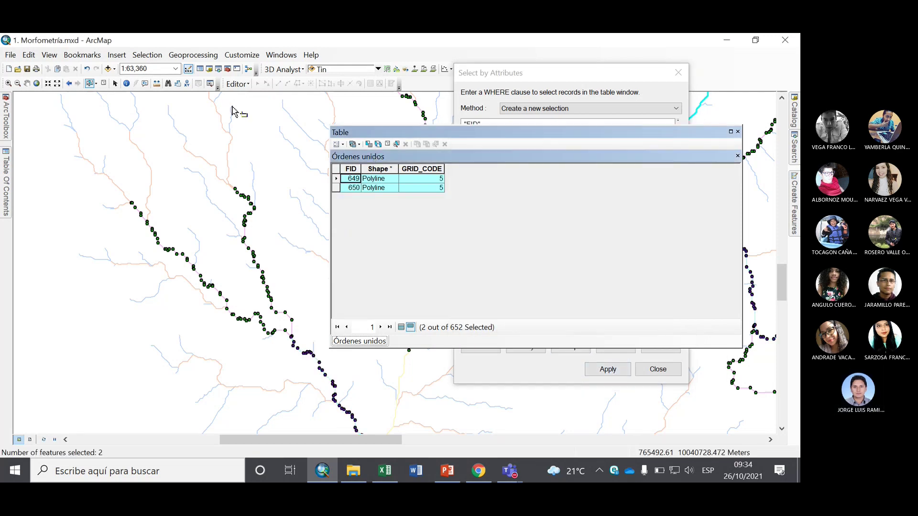
pyautogui.click(6, 120)
pyautogui.doubleClick(84, 411)
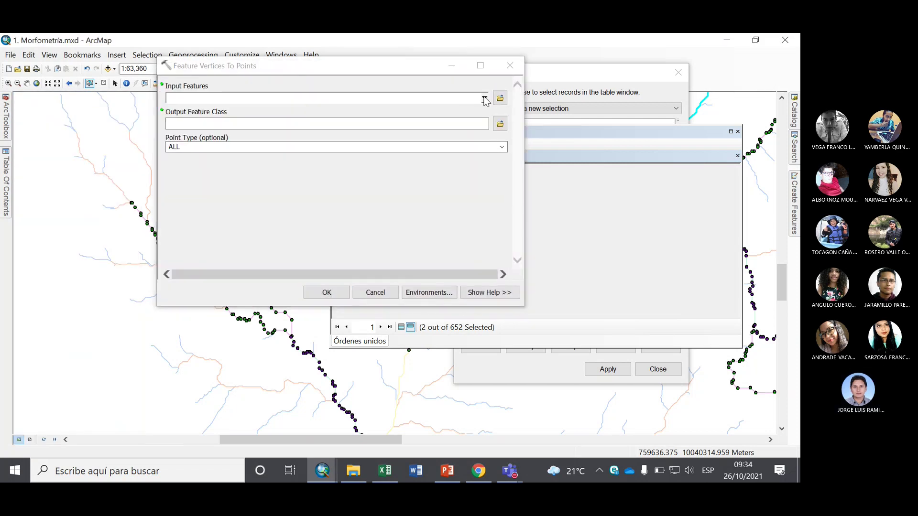
pyautogui.click(480, 98)
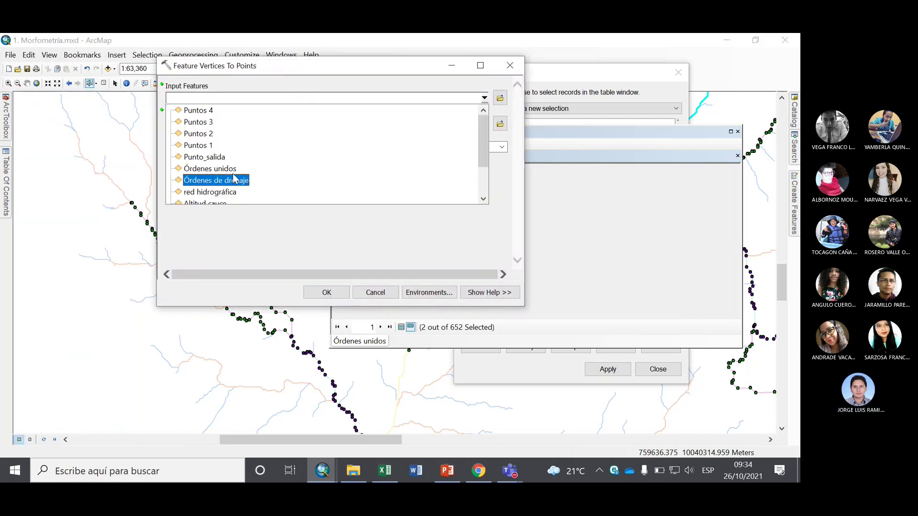
pyautogui.click(283, 168)
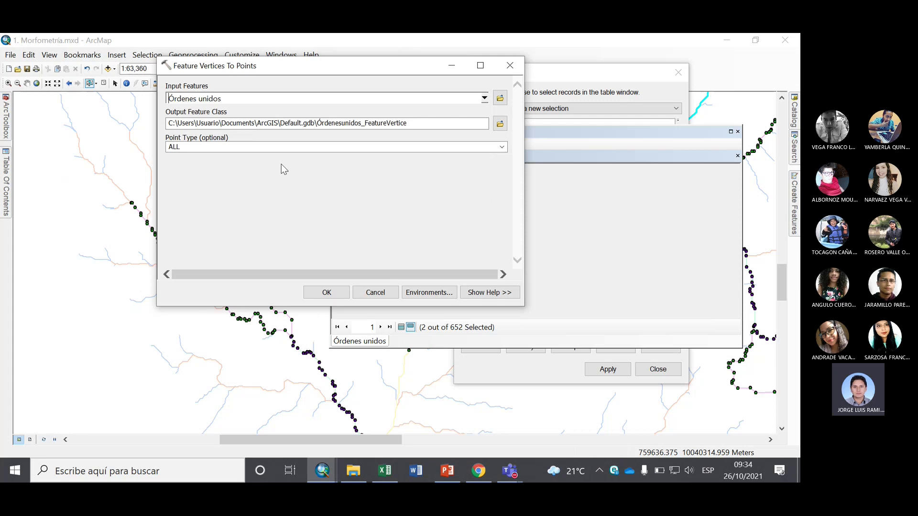
pyautogui.click(506, 124)
pyautogui.write('Puntos 5')
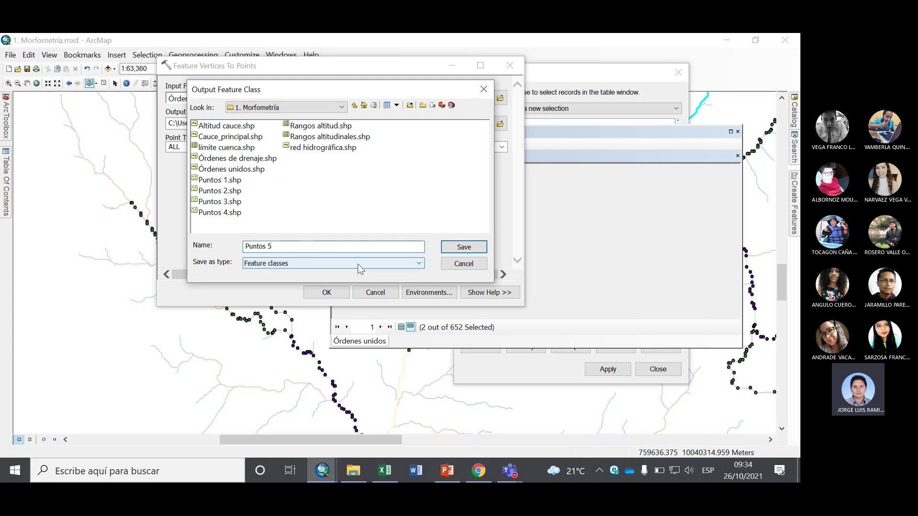
pyautogui.click(452, 248)
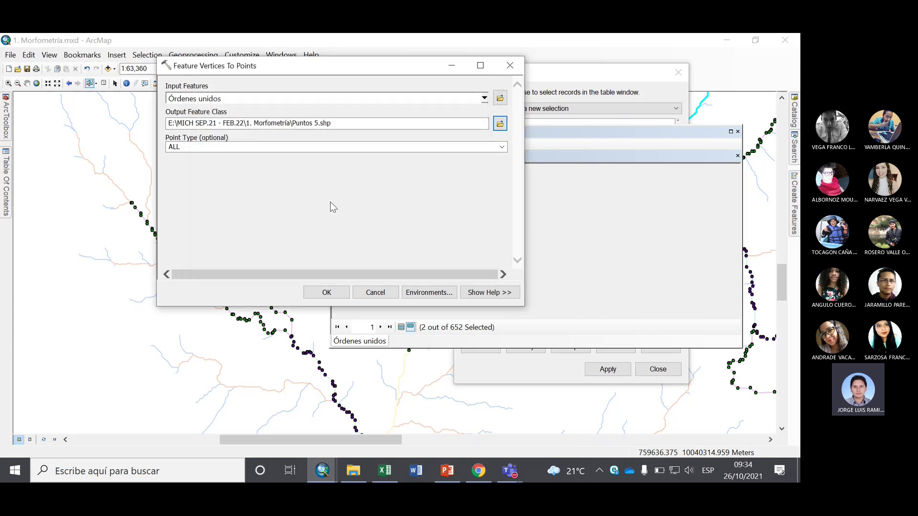
pyautogui.click(319, 292)
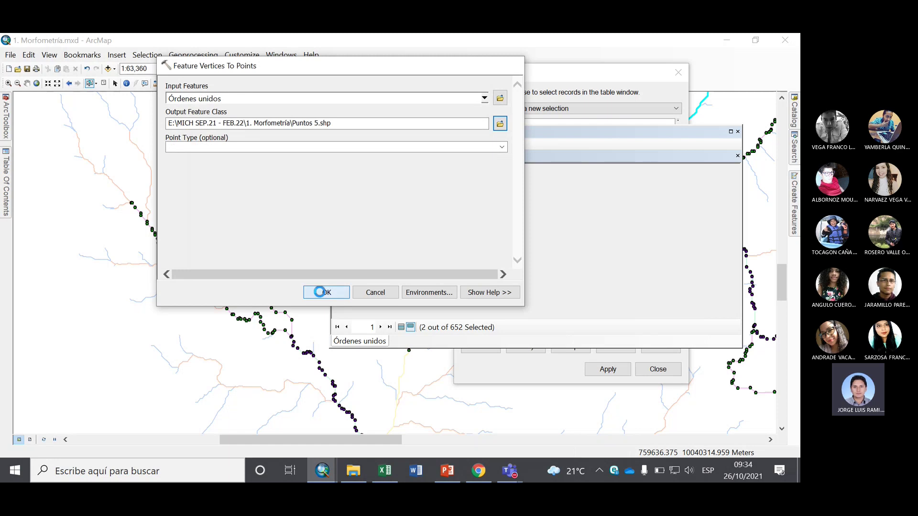
pyautogui.click(485, 198)
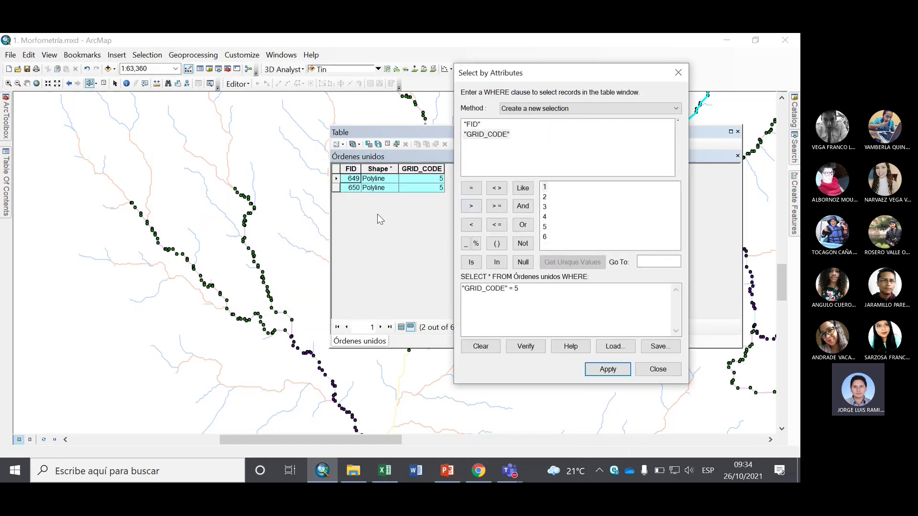
# Select the Órdenes unidos record where "GRID_CODE" = 6.
pyautogui.click(525, 287)
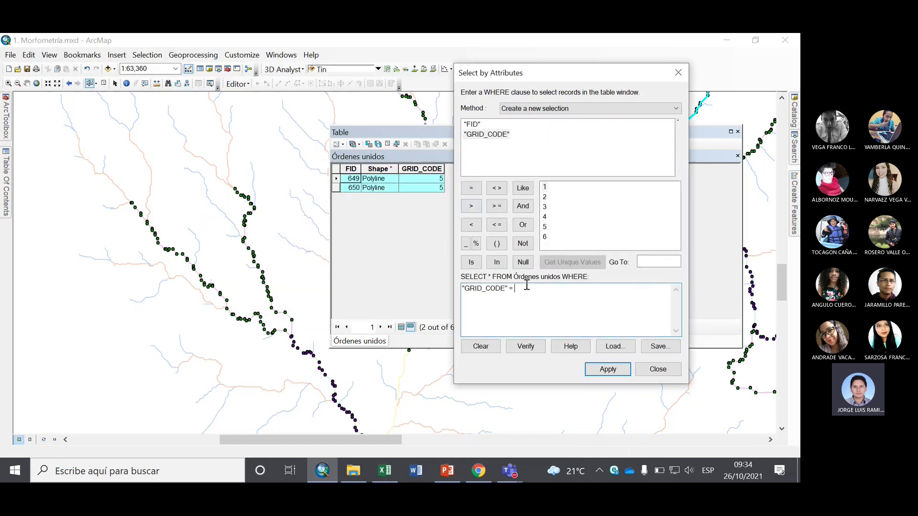
pyautogui.click(585, 368)
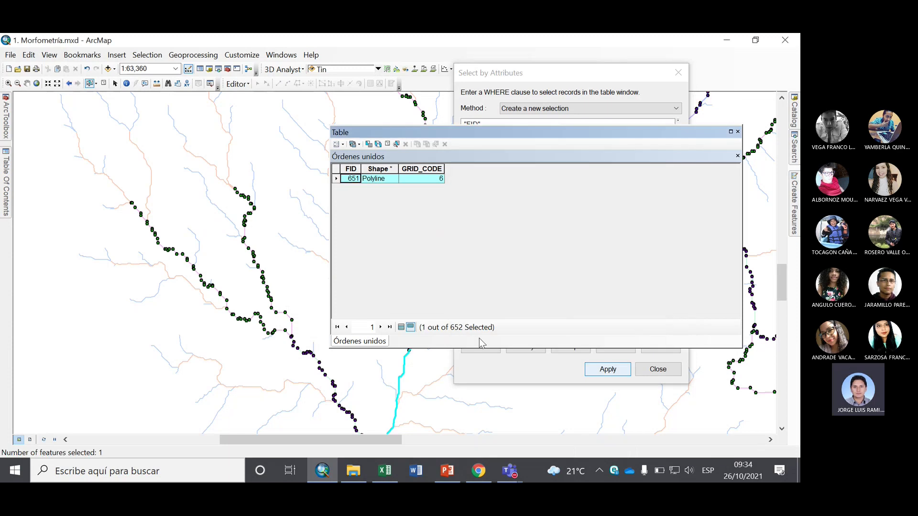
pyautogui.click(5, 124)
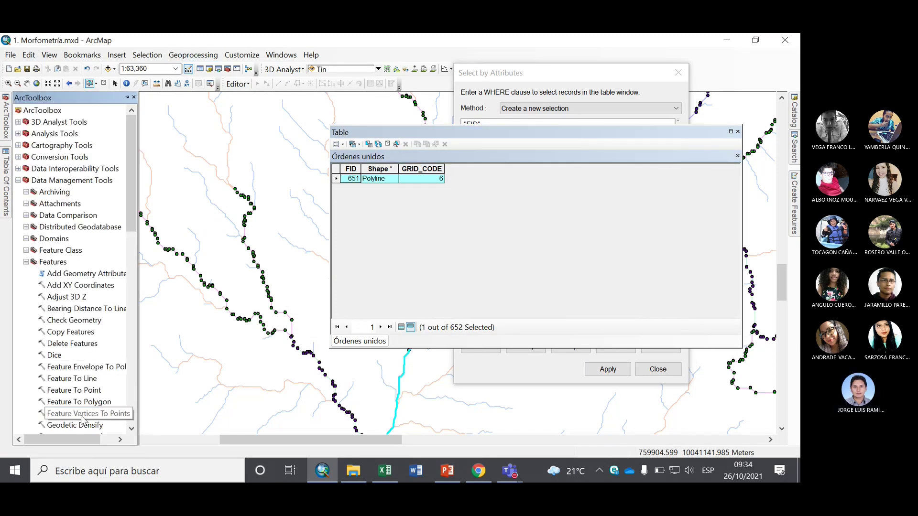
pyautogui.moveTo(84, 420); pyautogui.dragTo(231, 276)
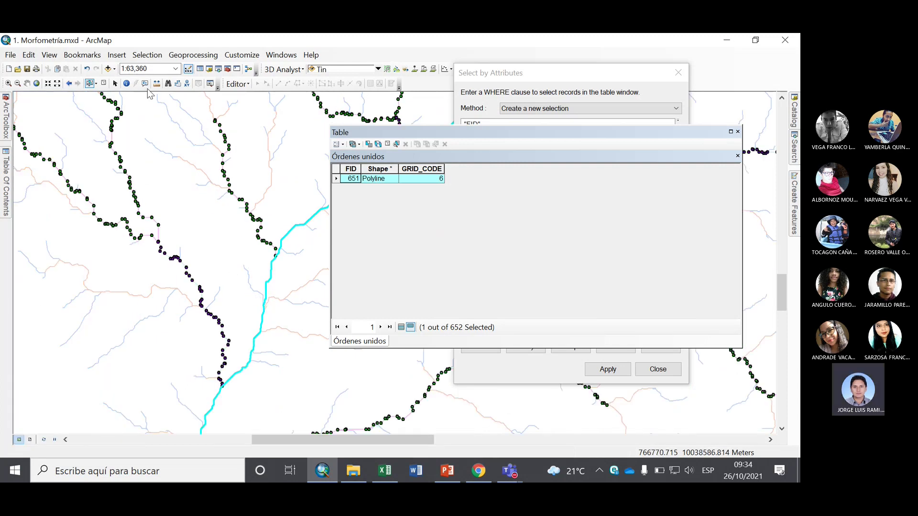
pyautogui.click(193, 55)
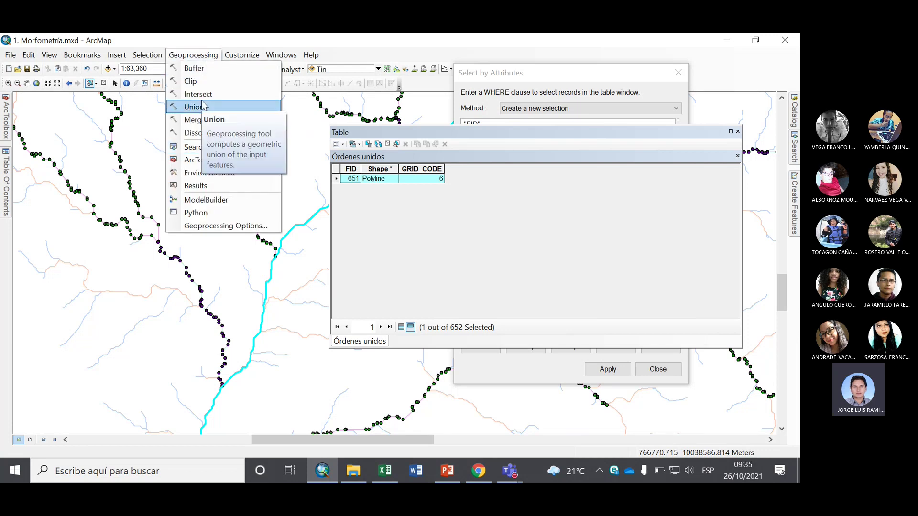
pyautogui.click(173, 57)
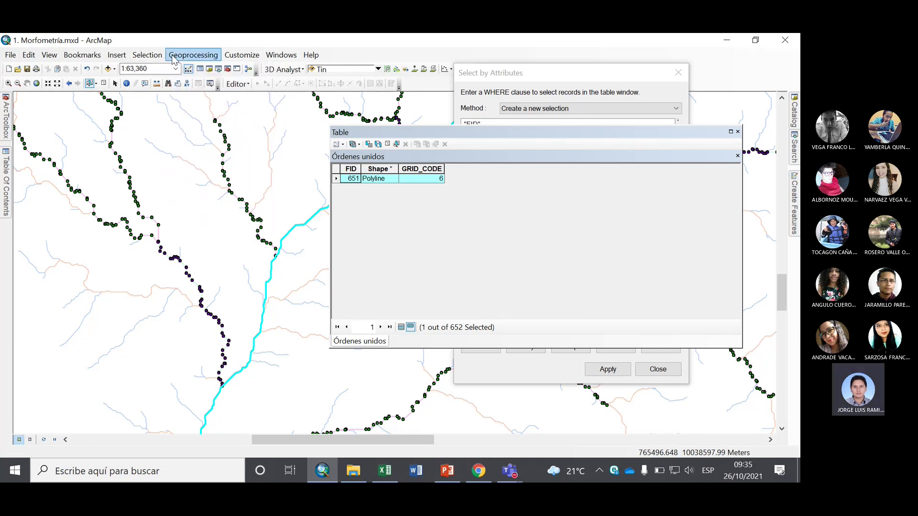
pyautogui.moveTo(7, 182)
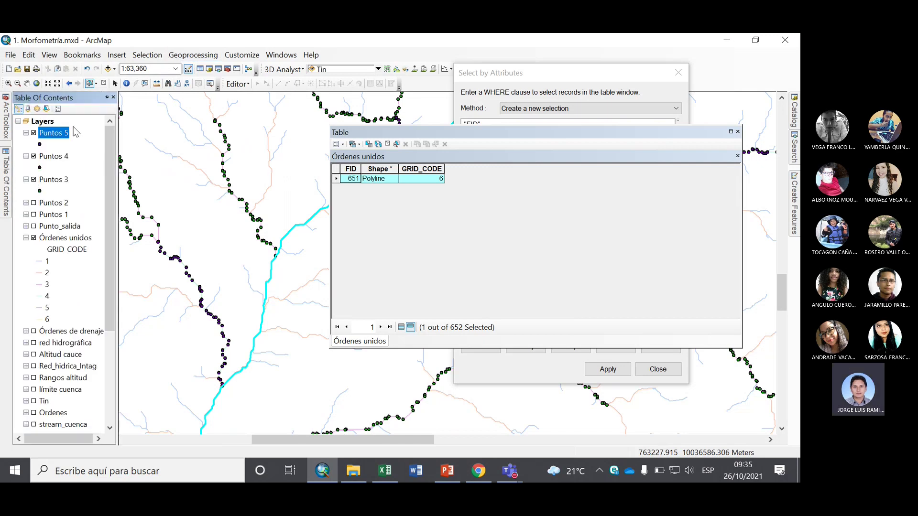
pyautogui.moveTo(6, 120)
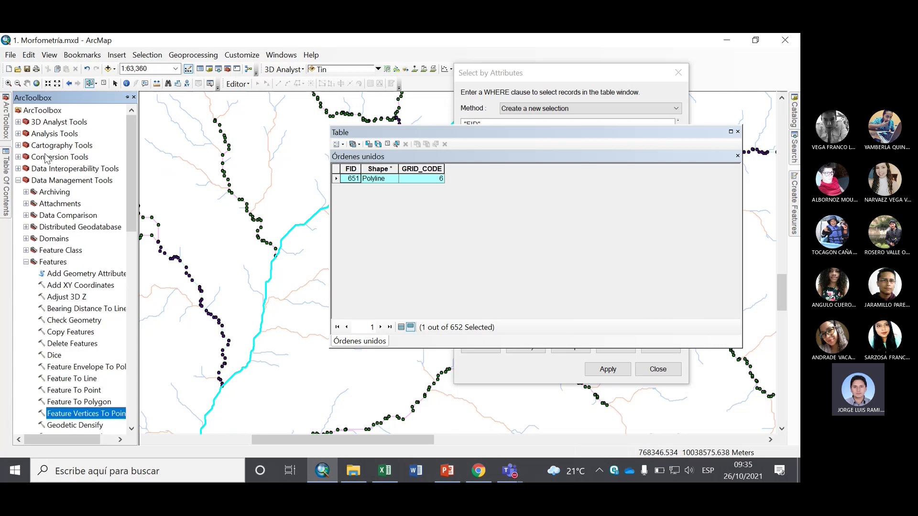
# Run Feature Vertices To Points on the selected Órdenes unidos line, save the output as Puntos 6, and close the selection dialog and table.
pyautogui.doubleClick(84, 413)
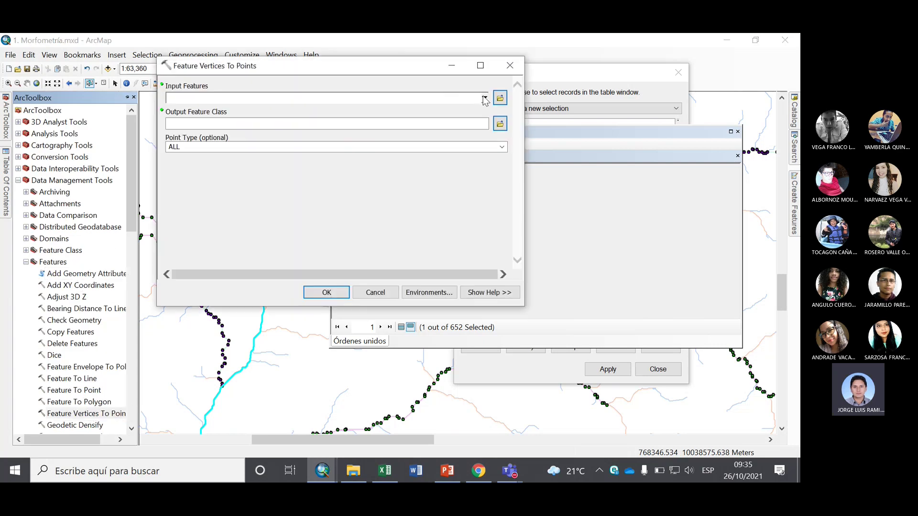
pyautogui.click(485, 99)
pyautogui.click(227, 181)
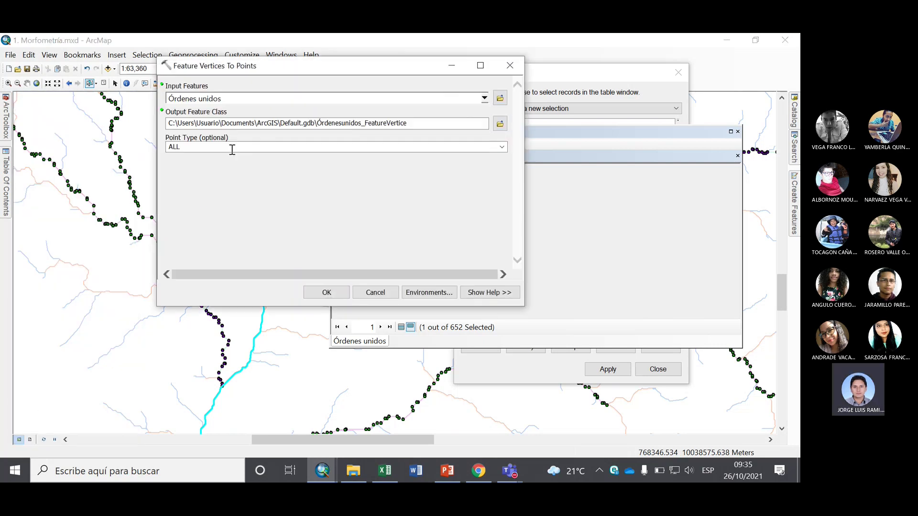
pyautogui.click(500, 123)
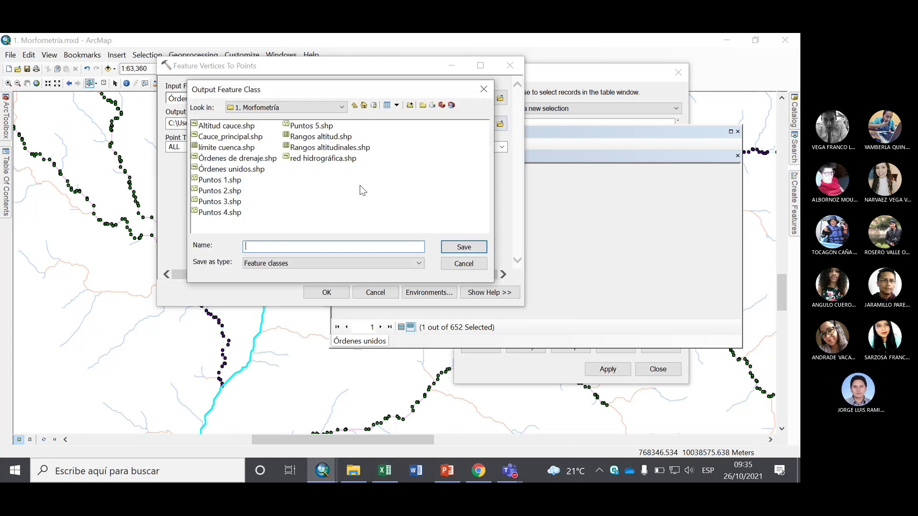
pyautogui.write('Puntos')
pyautogui.click(462, 247)
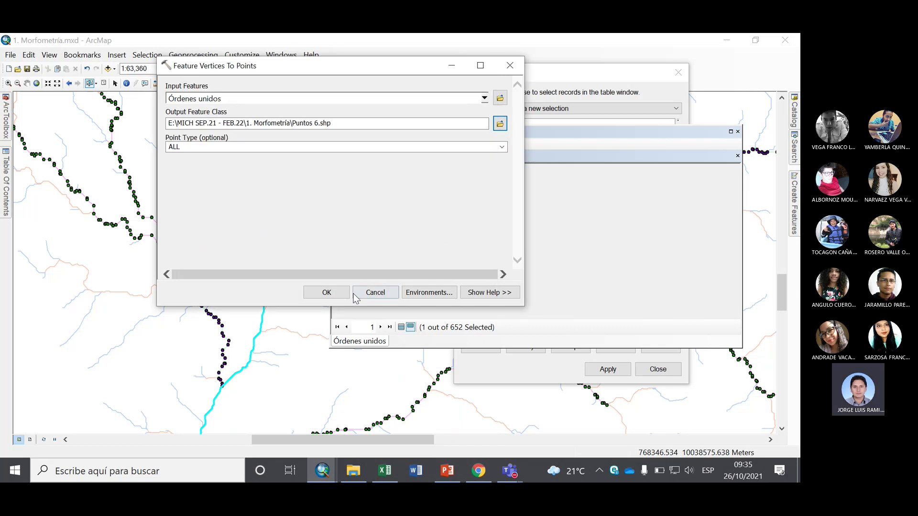
pyautogui.click(326, 292)
pyautogui.click(503, 198)
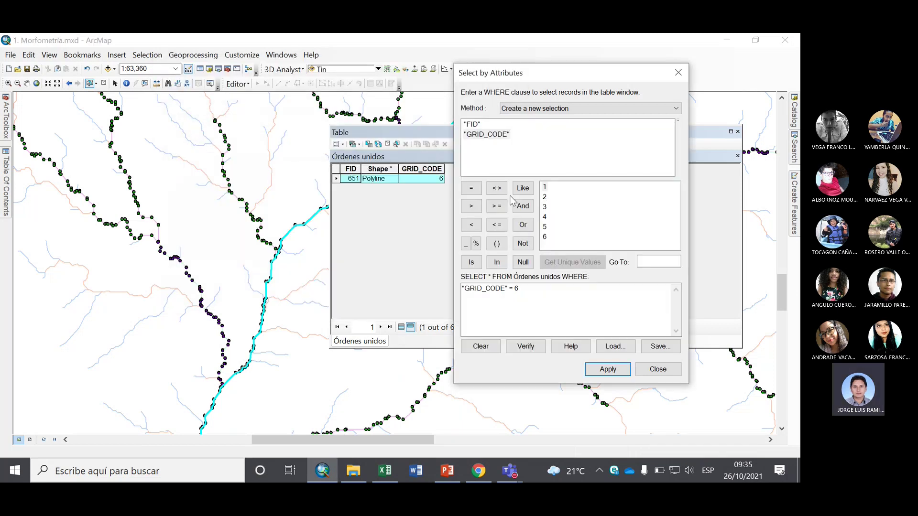
pyautogui.click(677, 73)
pyautogui.click(738, 131)
# Turn off the Puntos 3, Puntos 4, Puntos 5 and Puntos 6 layers and collapse their legends.
pyautogui.click(7, 168)
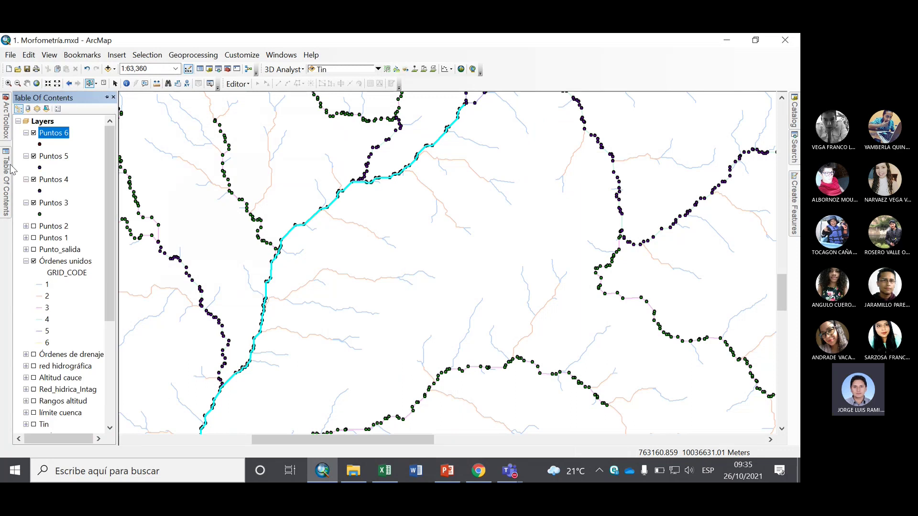
pyautogui.click(34, 203)
pyautogui.click(33, 180)
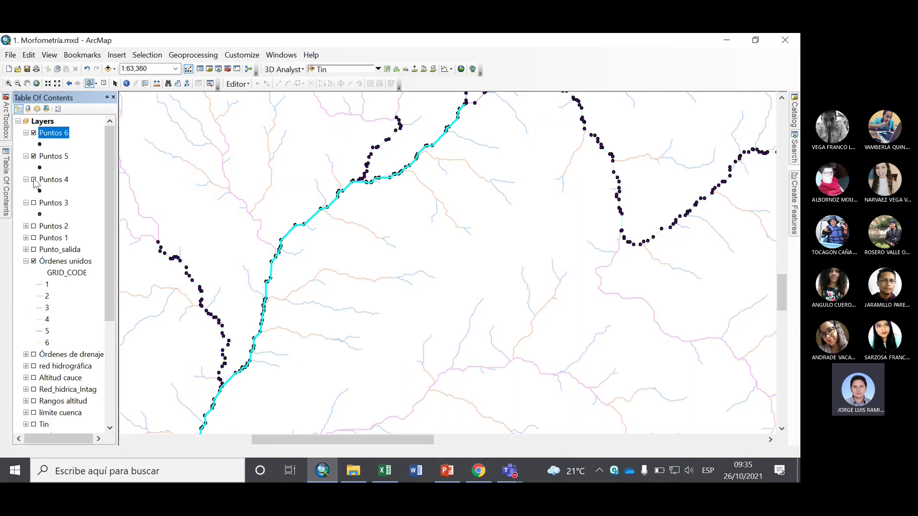
pyautogui.click(33, 156)
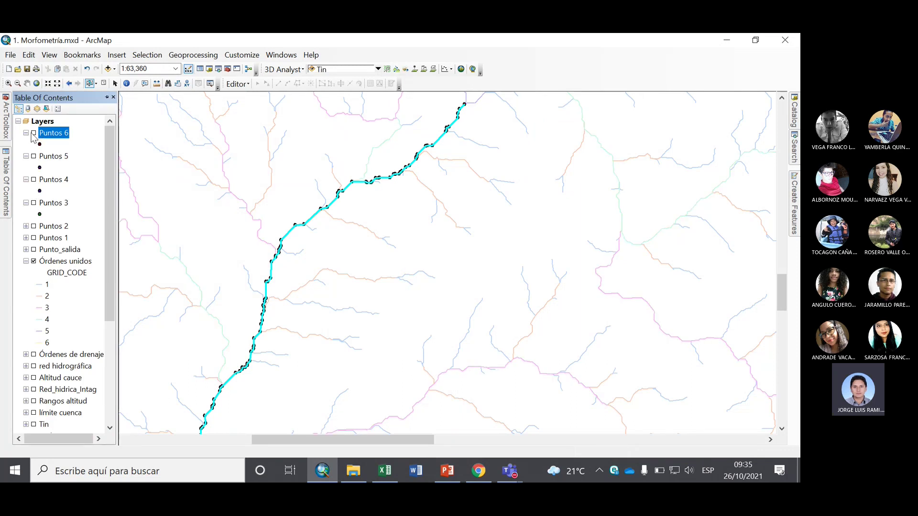
pyautogui.click(26, 133)
pyautogui.click(26, 144)
pyautogui.click(26, 156)
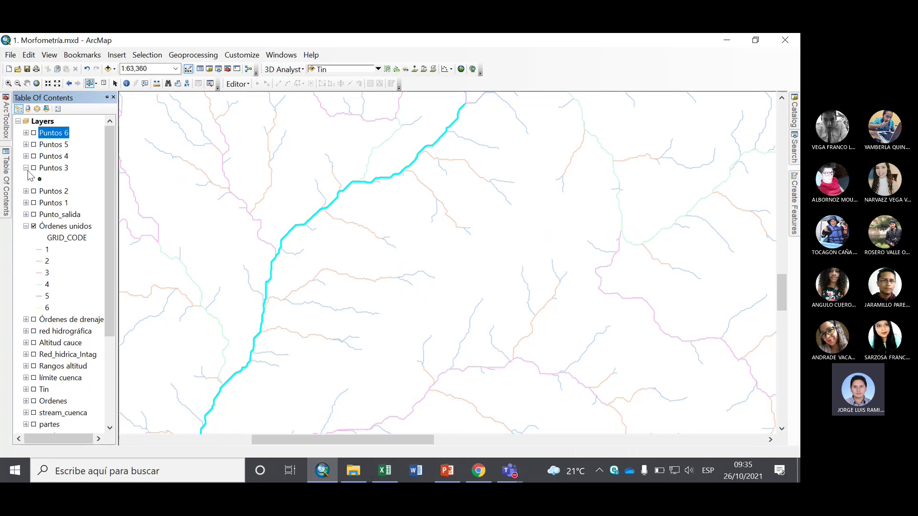
pyautogui.click(26, 168)
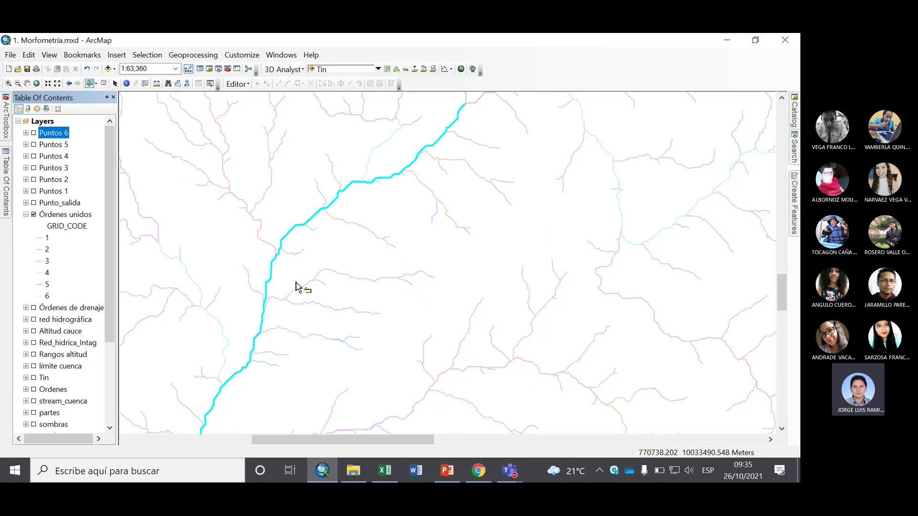
# Clear the Órdenes unidos selection and search the tools for "split line a point".
pyautogui.click(103, 84)
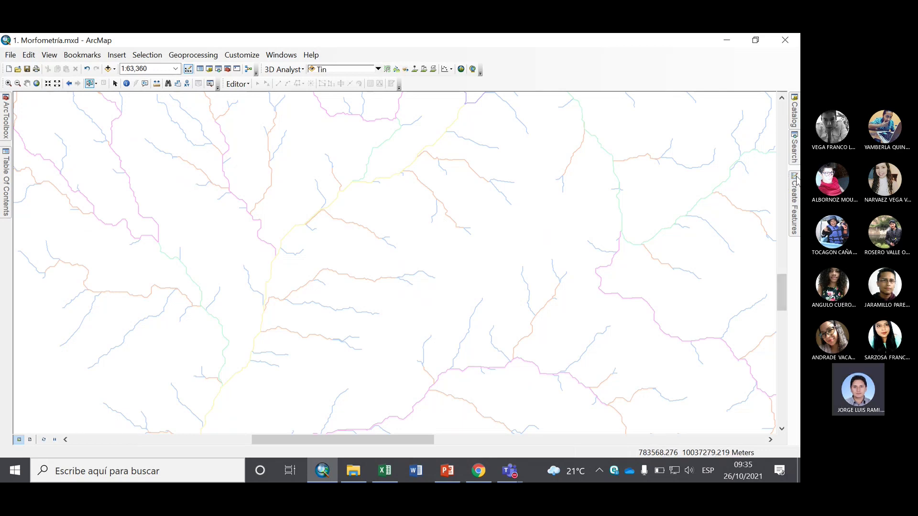
pyautogui.moveTo(796, 152)
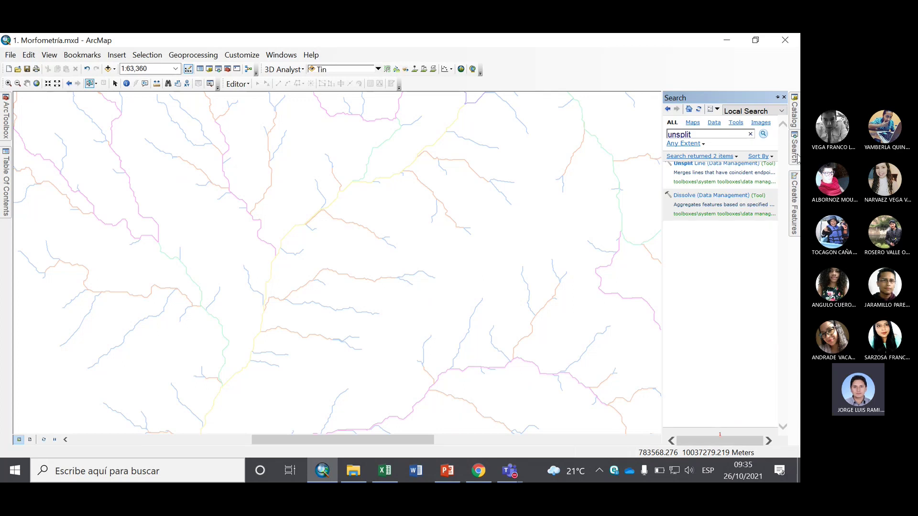
pyautogui.hotkey('ctrl', 'a')
pyautogui.write('spl')
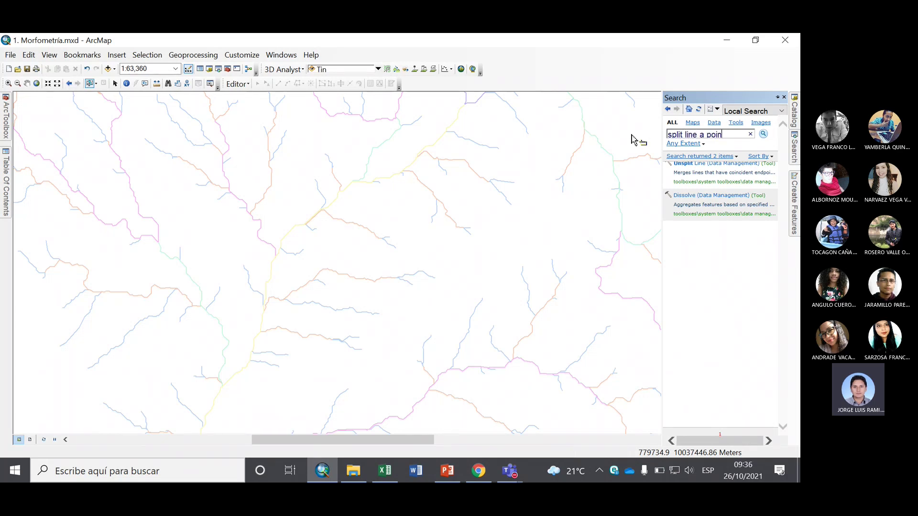
pyautogui.click(764, 134)
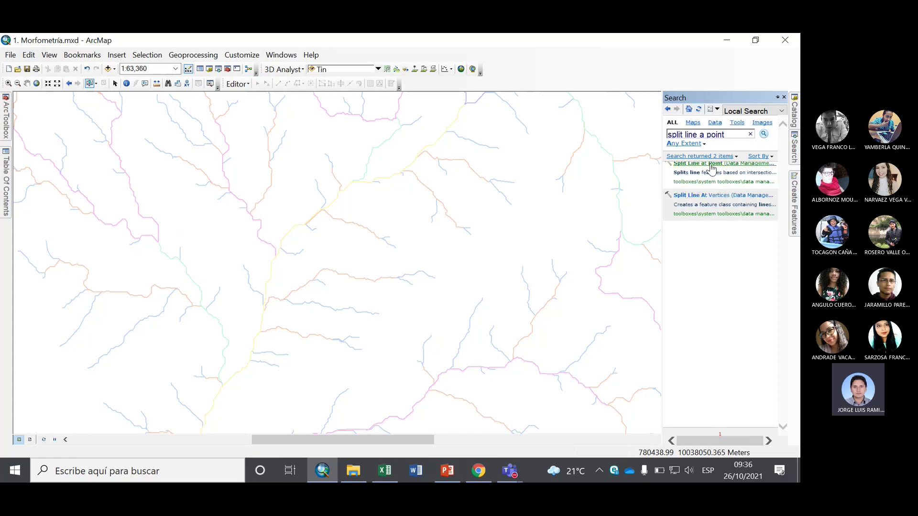
pyautogui.click(711, 168)
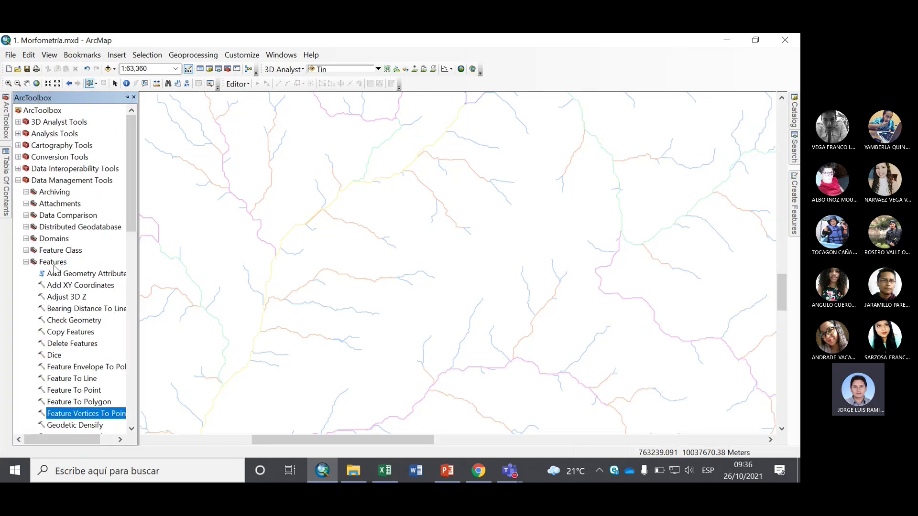
# Run Split Line at Point on Órdenes unidos with Puntos 2 as point features, keeping the default output feature class.
pyautogui.scroll(-3, 68, 406)
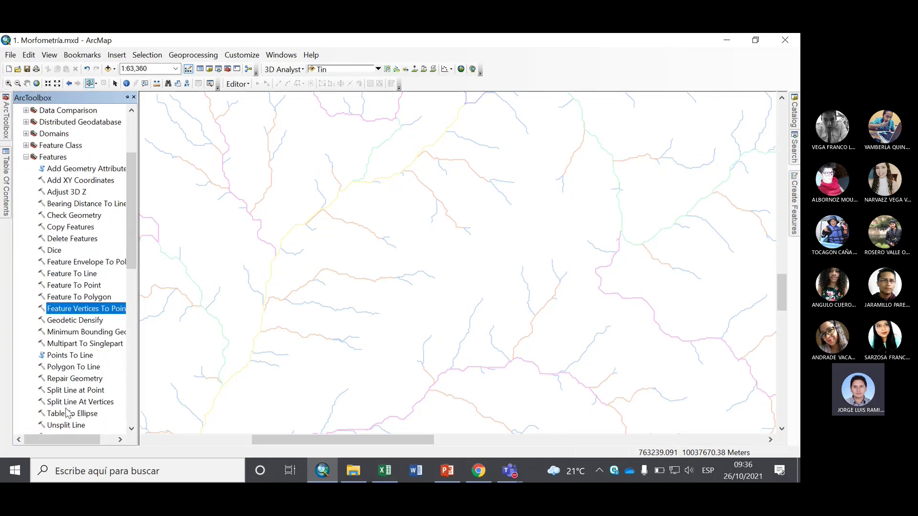
pyautogui.click(86, 391)
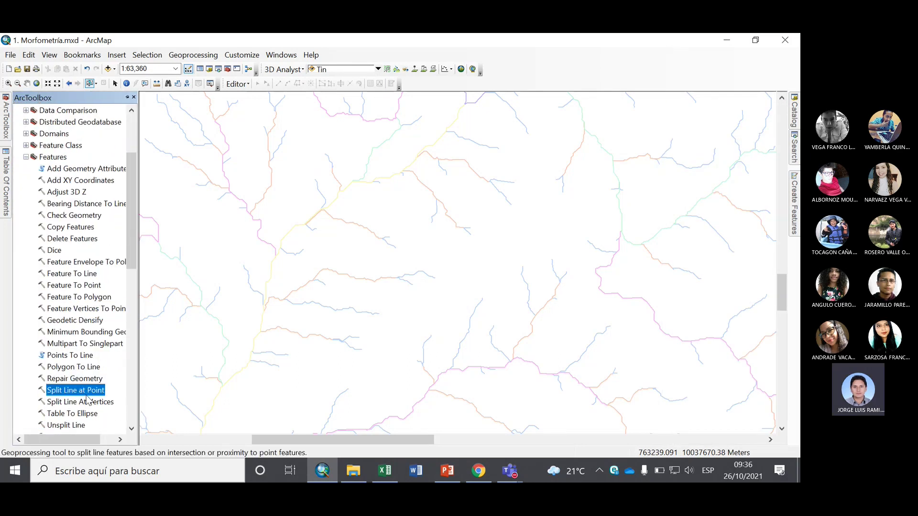
pyautogui.doubleClick(85, 391)
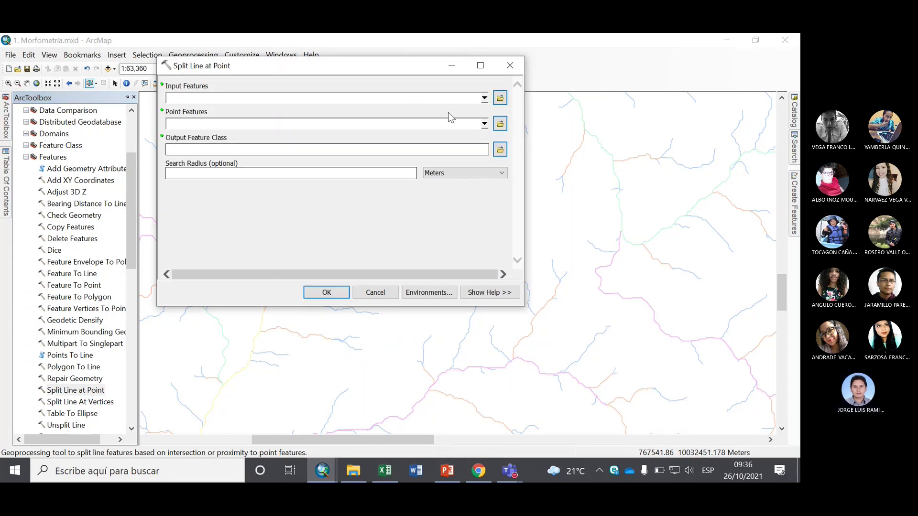
pyautogui.click(484, 98)
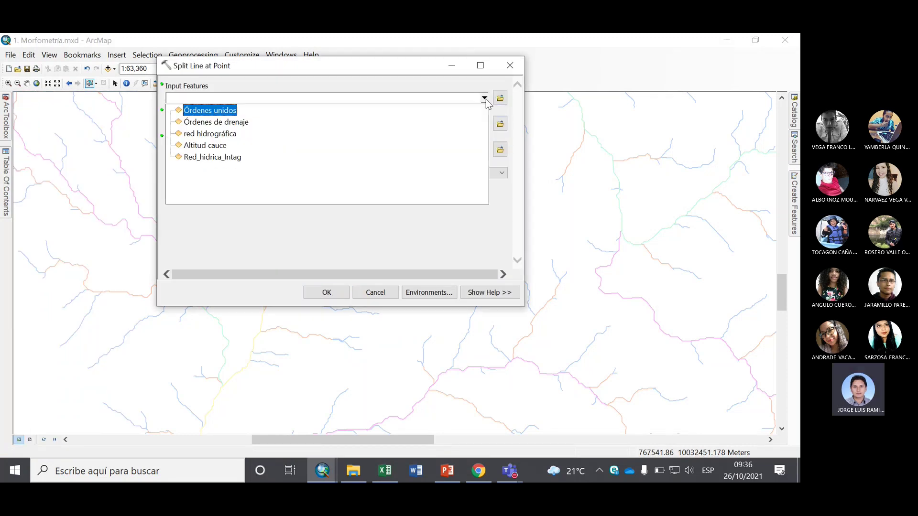
pyautogui.click(220, 111)
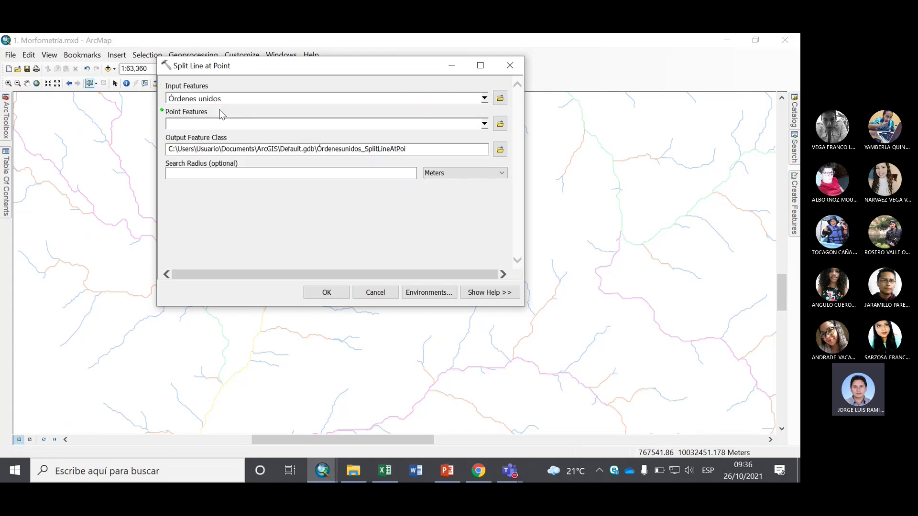
pyautogui.click(484, 124)
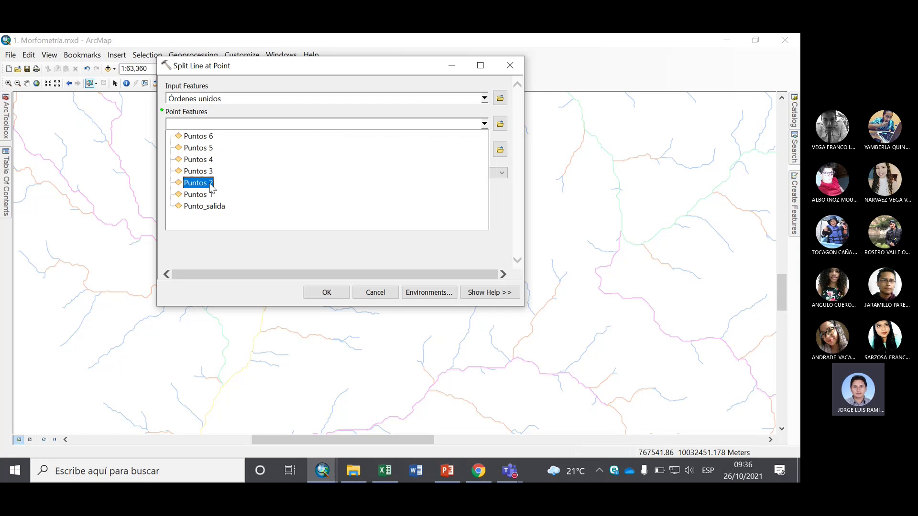
pyautogui.click(210, 185)
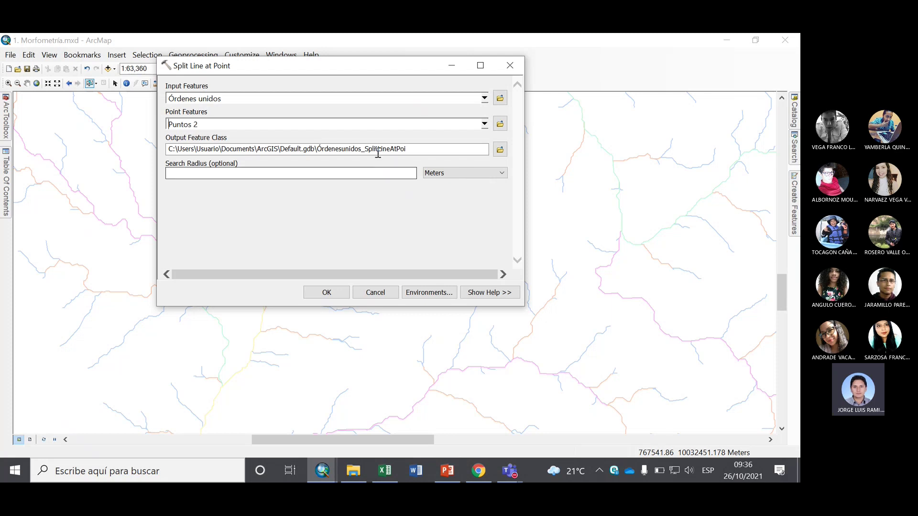
pyautogui.click(341, 292)
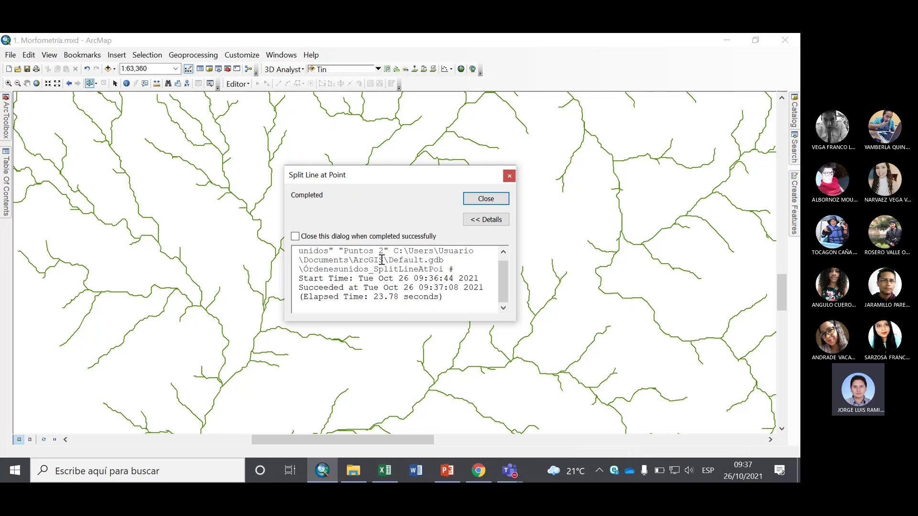
pyautogui.click(485, 198)
# Examine the GRID_CODE values down to the last records in the split output layer's attribute table.
pyautogui.moveTo(6, 182)
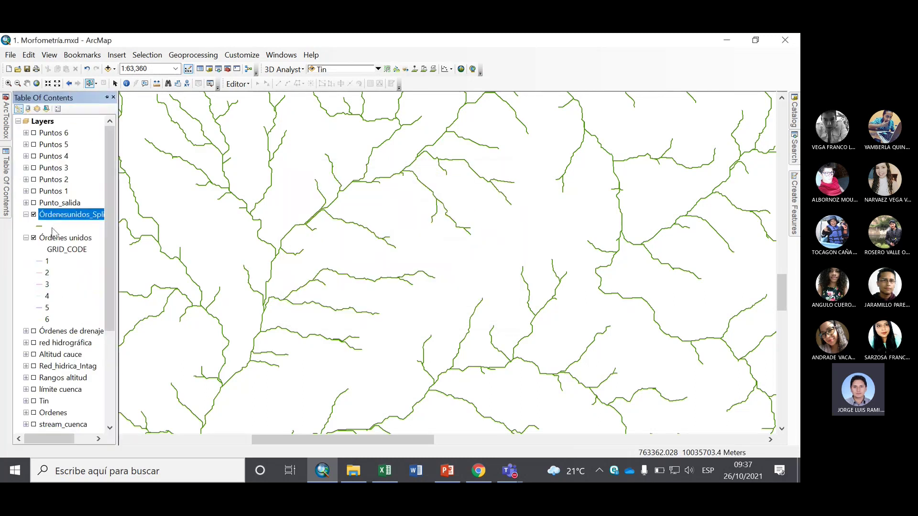
pyautogui.rightClick(91, 214)
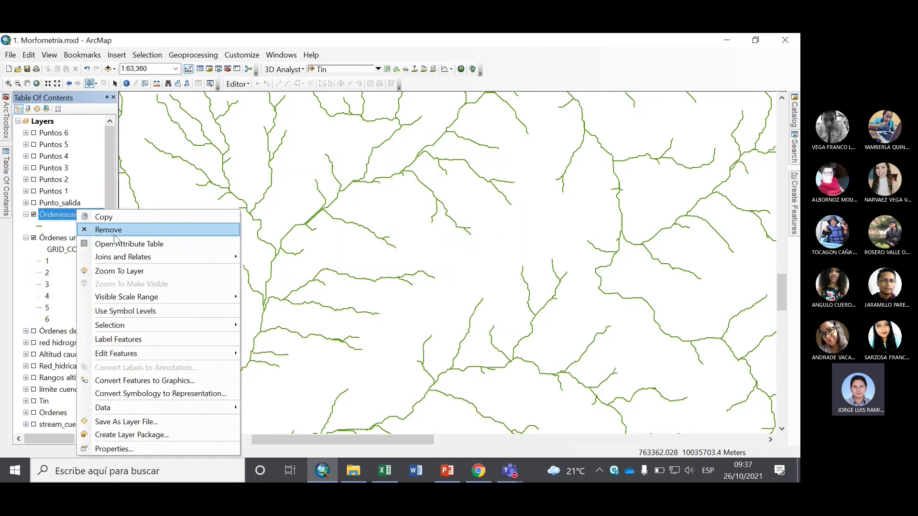
pyautogui.click(146, 228)
pyautogui.scroll(-10, 702, 186)
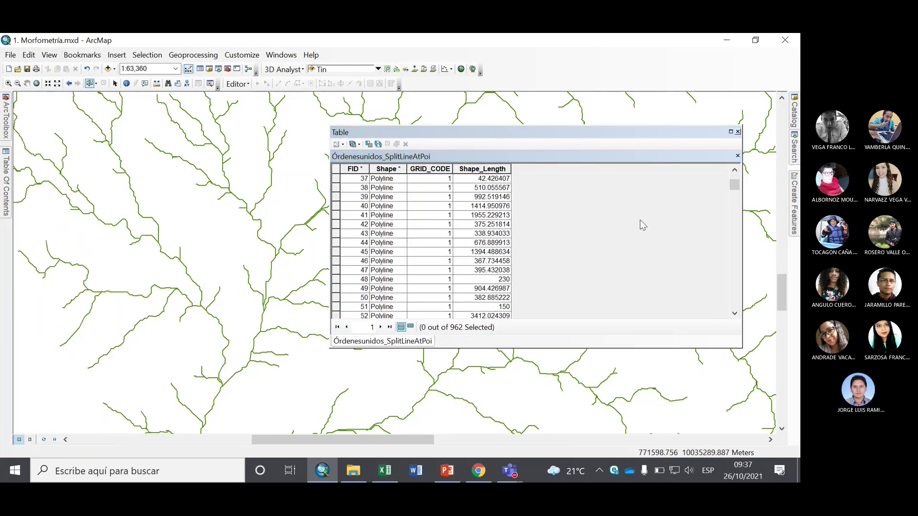
pyautogui.moveTo(735, 184); pyautogui.dragTo(740, 325)
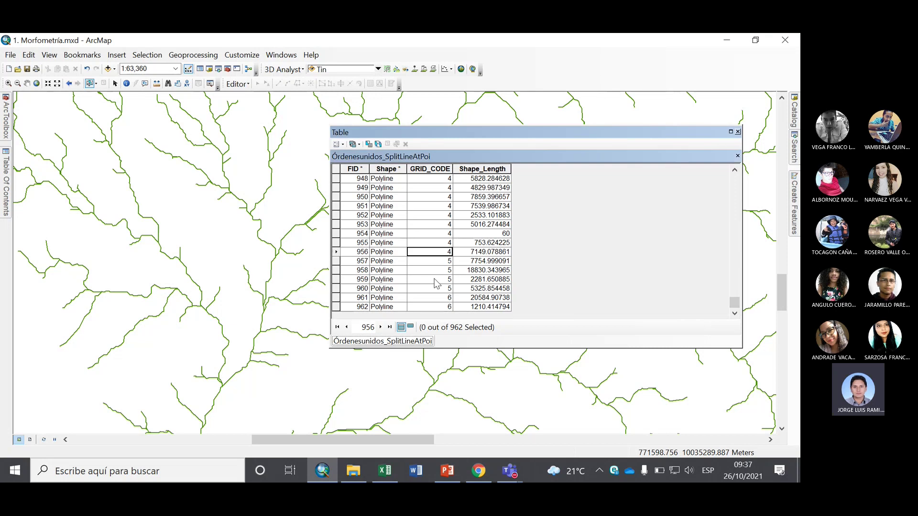
pyautogui.click(430, 297)
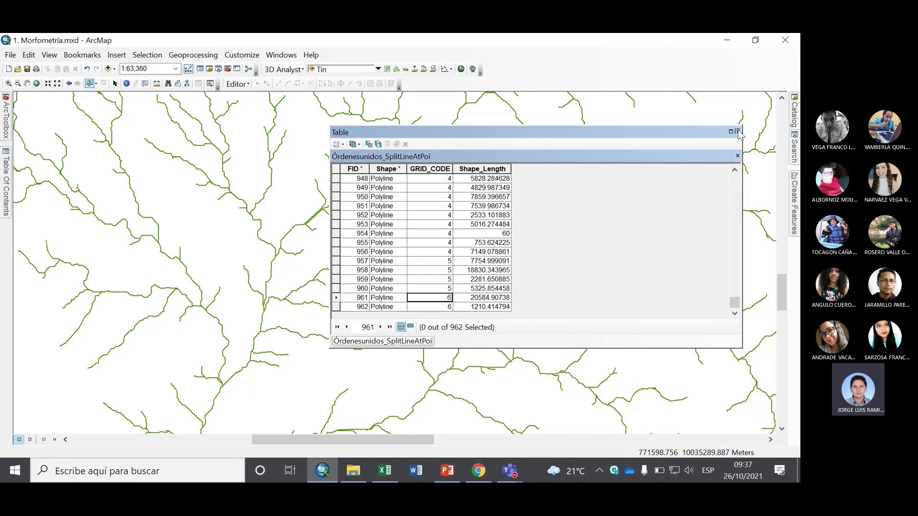
pyautogui.click(738, 132)
# Remove the Órdenesunidos_SplitLineAtPoi layer from the map.
pyautogui.click(5, 181)
pyautogui.click(64, 215)
pyautogui.rightClick(63, 219)
pyautogui.click(120, 228)
pyautogui.click(67, 215)
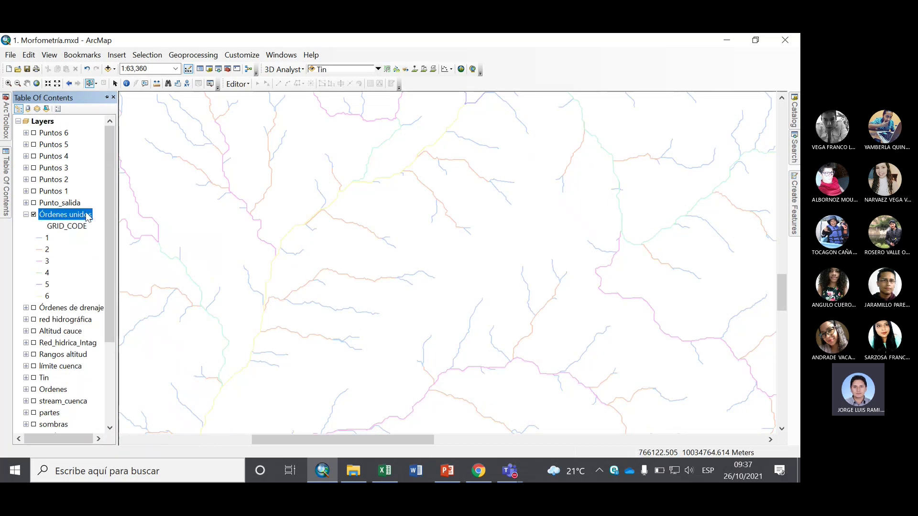
# Select the Órdenes unidos records where "GRID_CODE" = 1 and move the selection dialog off the map's left side.
pyautogui.rightClick(85, 214)
pyautogui.click(158, 242)
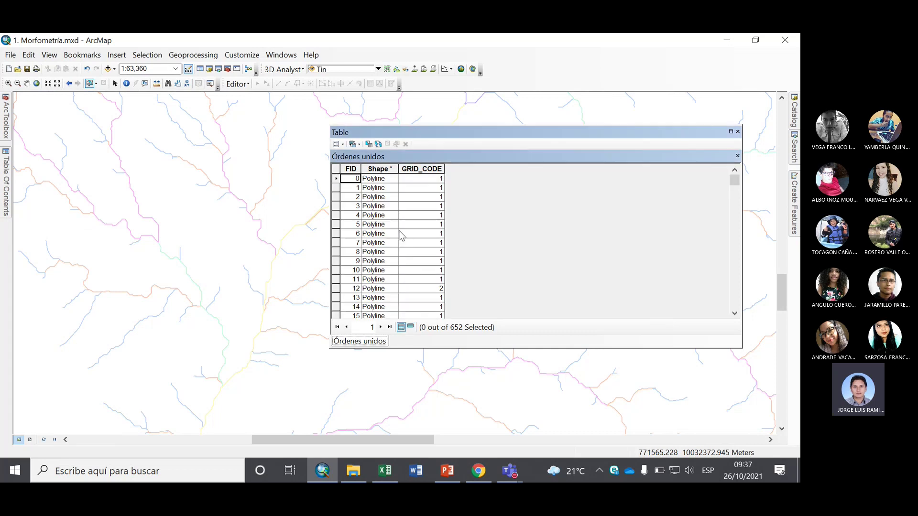
pyautogui.click(342, 145)
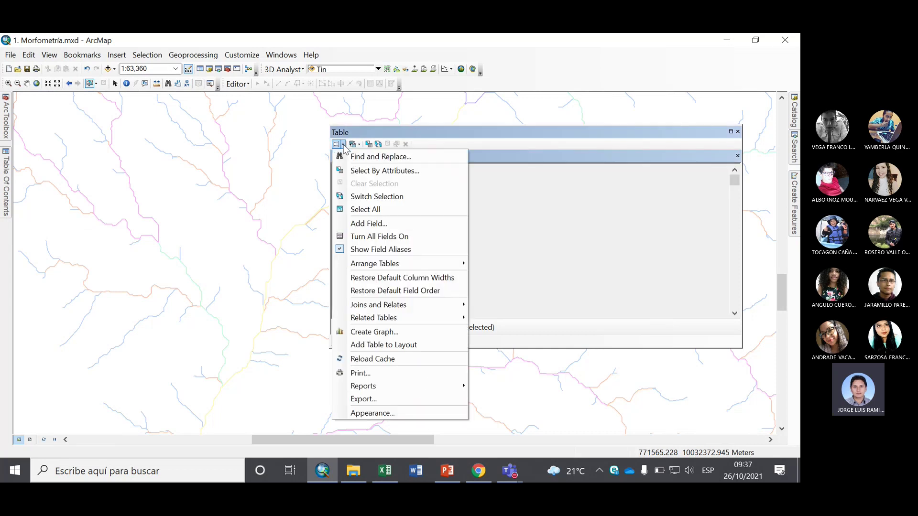
pyautogui.click(383, 171)
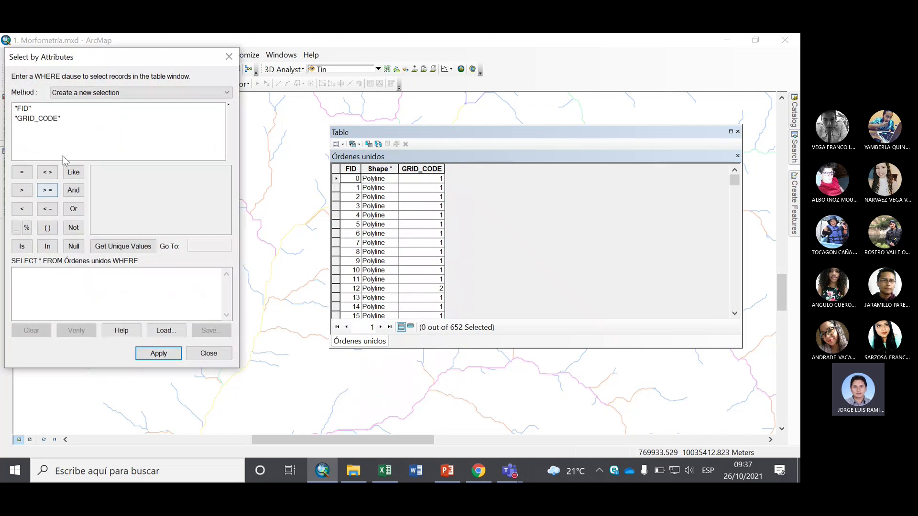
pyautogui.doubleClick(38, 118)
pyautogui.click(22, 173)
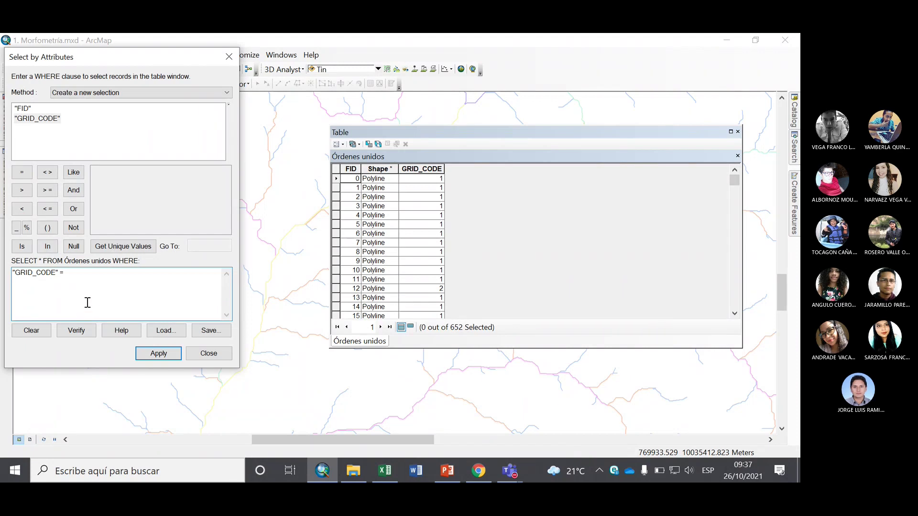
pyautogui.click(177, 352)
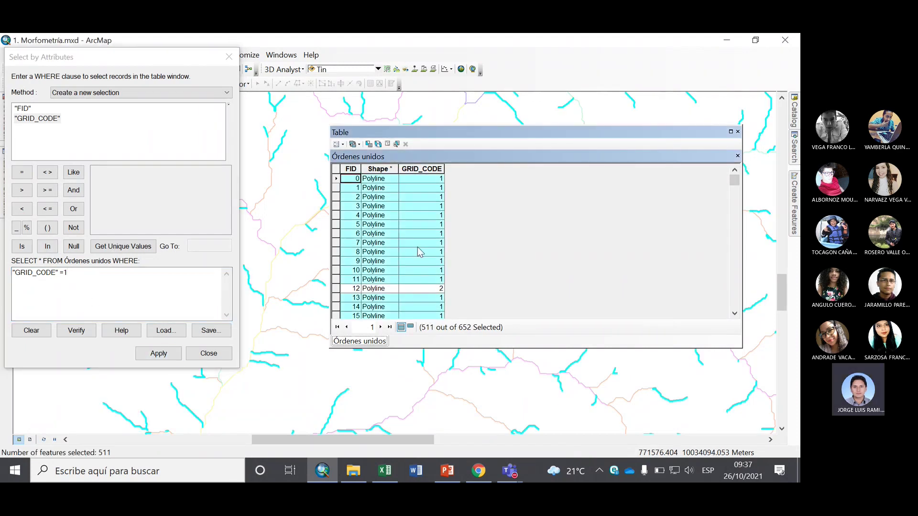
pyautogui.moveTo(134, 56); pyautogui.dragTo(606, 94)
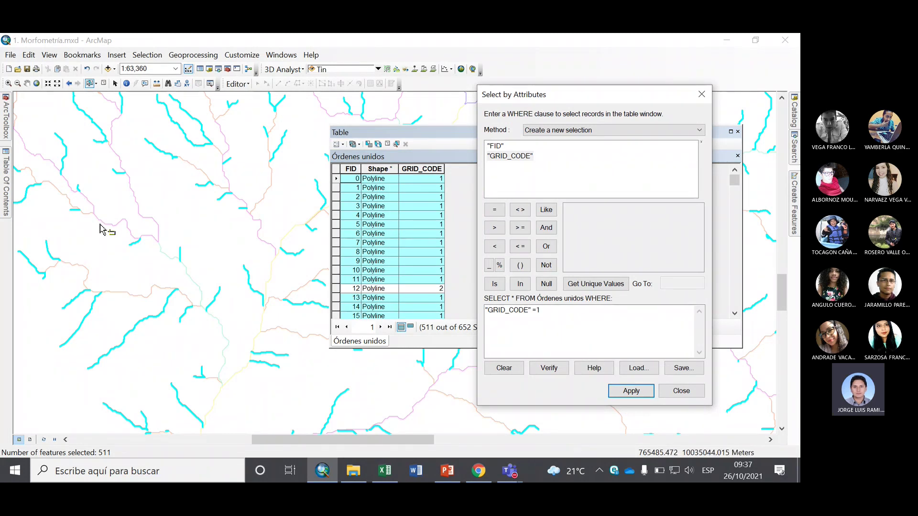
# Set up Split Line at Point with Órdenes unidos as the input features and Puntos 2 as the point features.
pyautogui.click(6, 126)
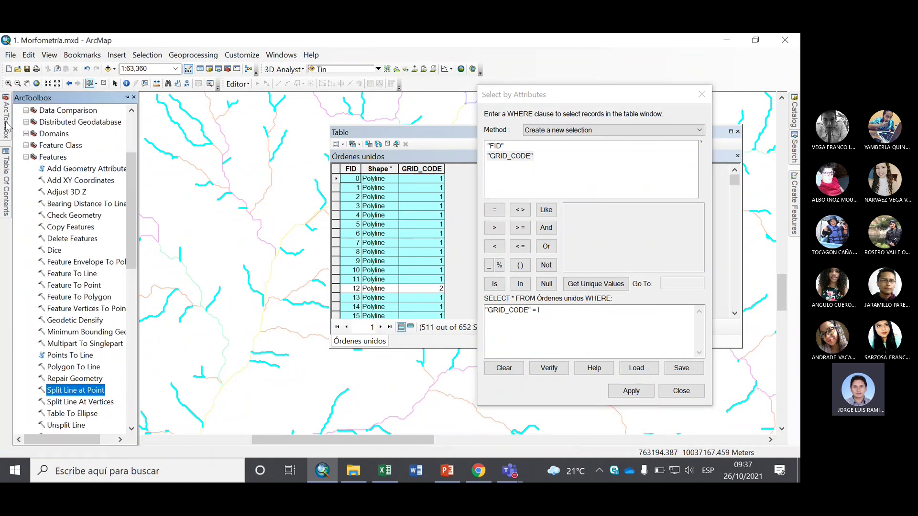
pyautogui.doubleClick(90, 391)
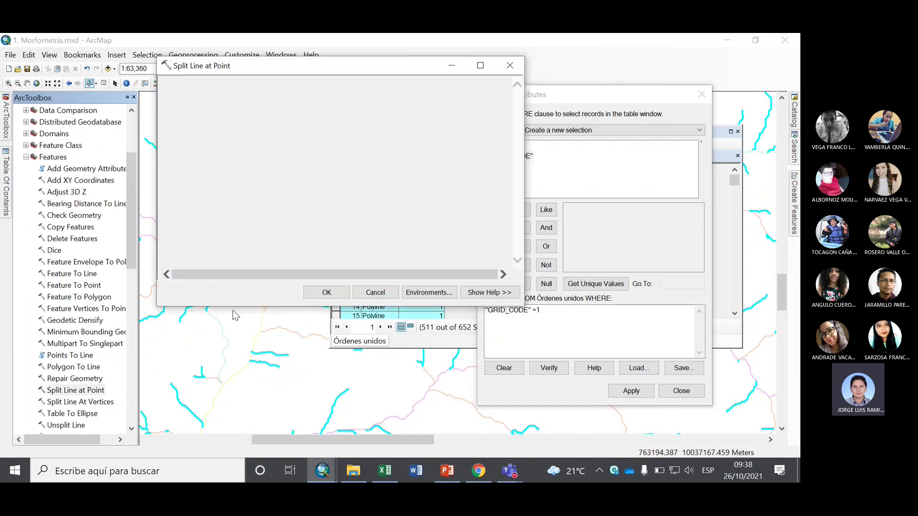
pyautogui.click(484, 98)
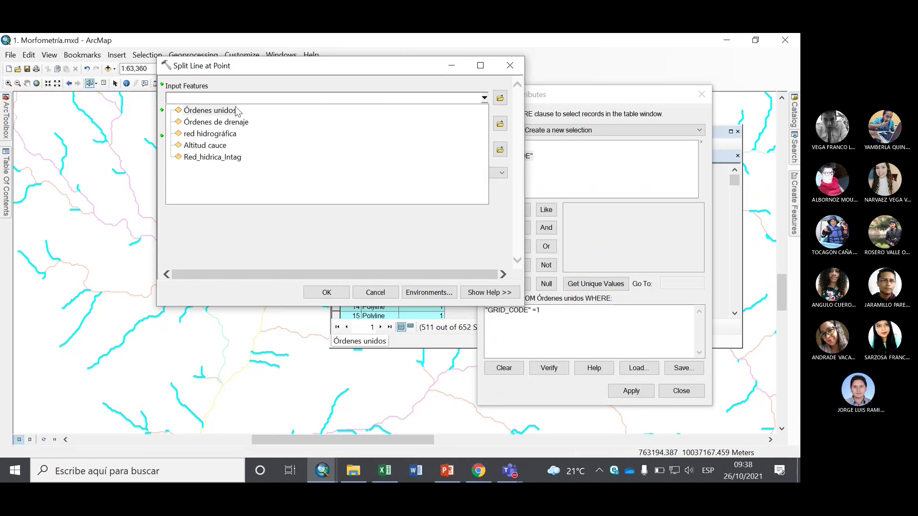
pyautogui.click(219, 112)
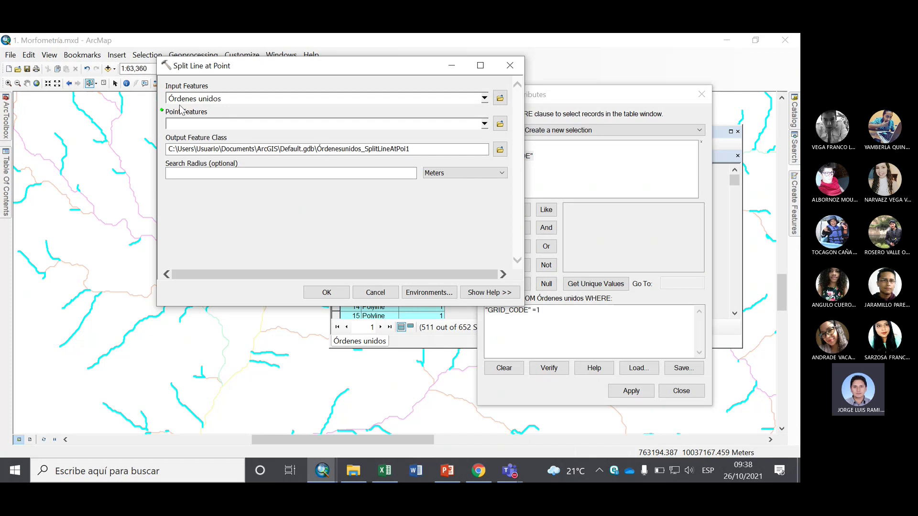
pyautogui.click(484, 124)
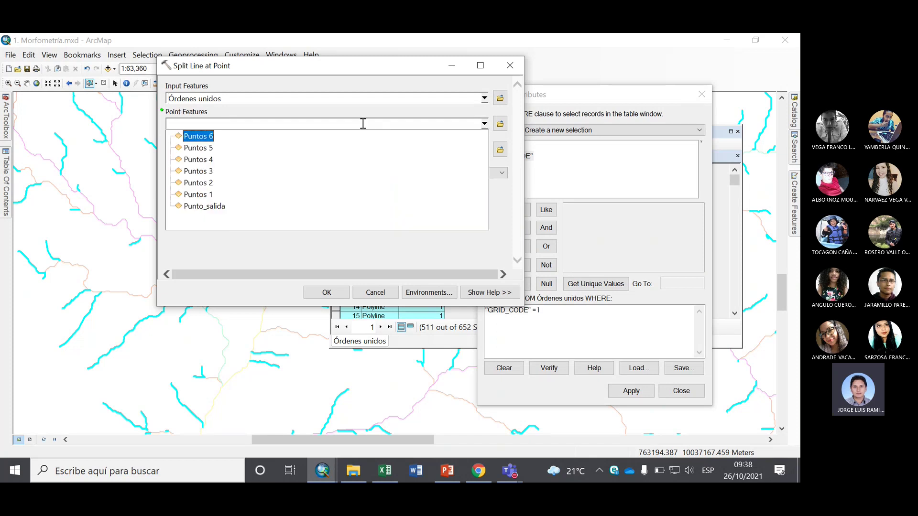
pyautogui.click(211, 191)
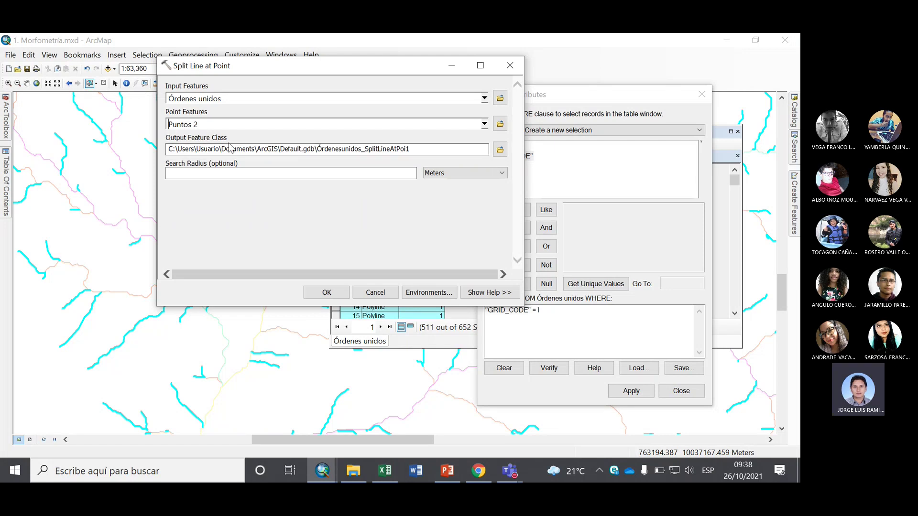
# Name the output feature class Órdenes 1 in the 1. Morfometría folder and run the split.
pyautogui.click(500, 150)
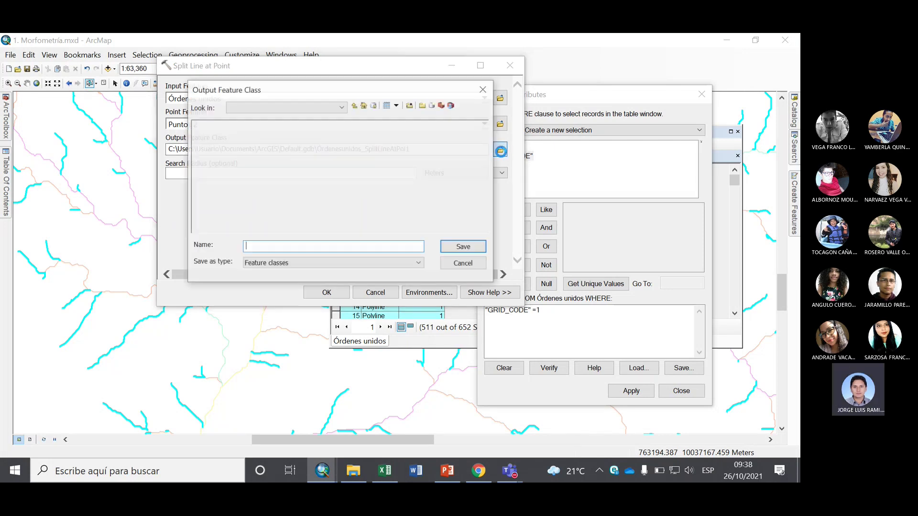
pyautogui.click(309, 245)
pyautogui.write('´´')
pyautogui.press('BackSpace')
pyautogui.press('BackSpace')
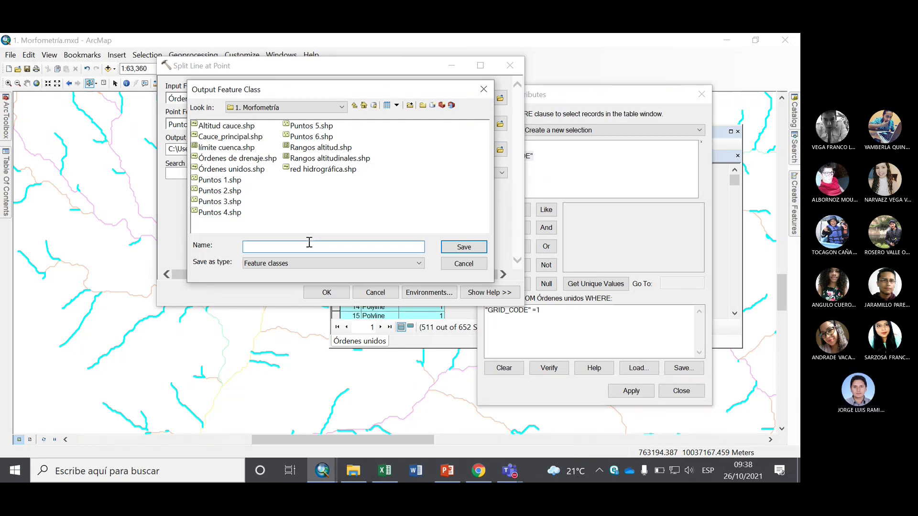
pyautogui.write('Órdenes 1')
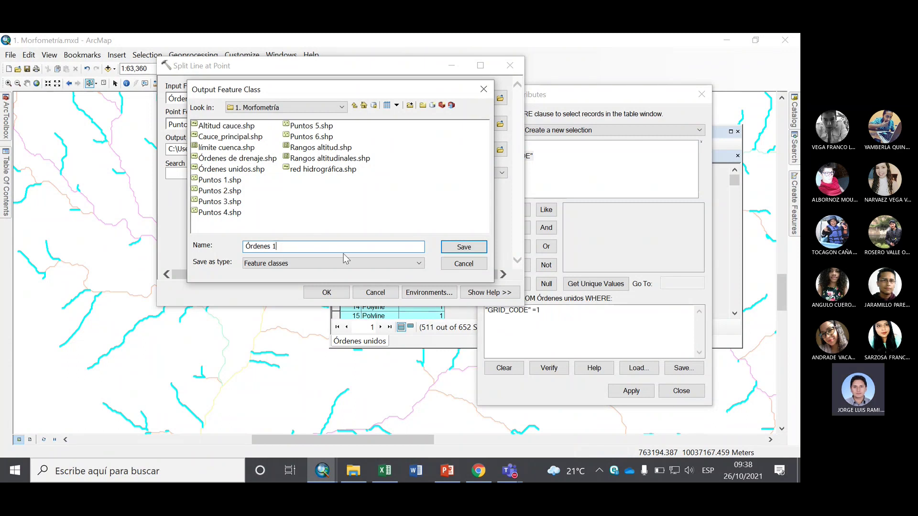
pyautogui.click(463, 247)
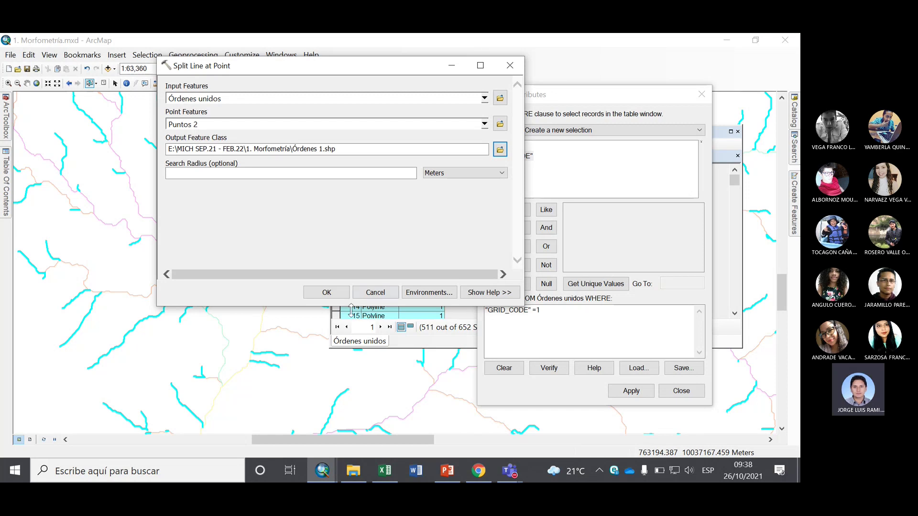
pyautogui.click(326, 292)
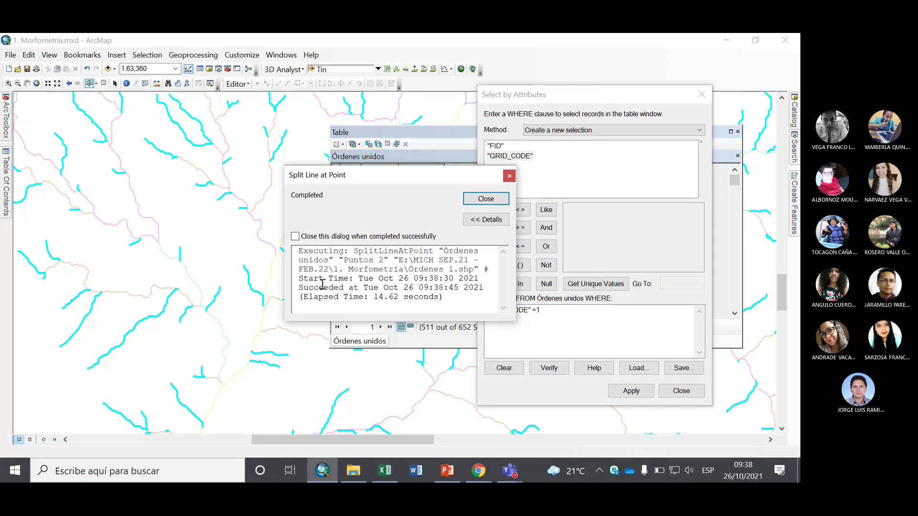
pyautogui.click(485, 199)
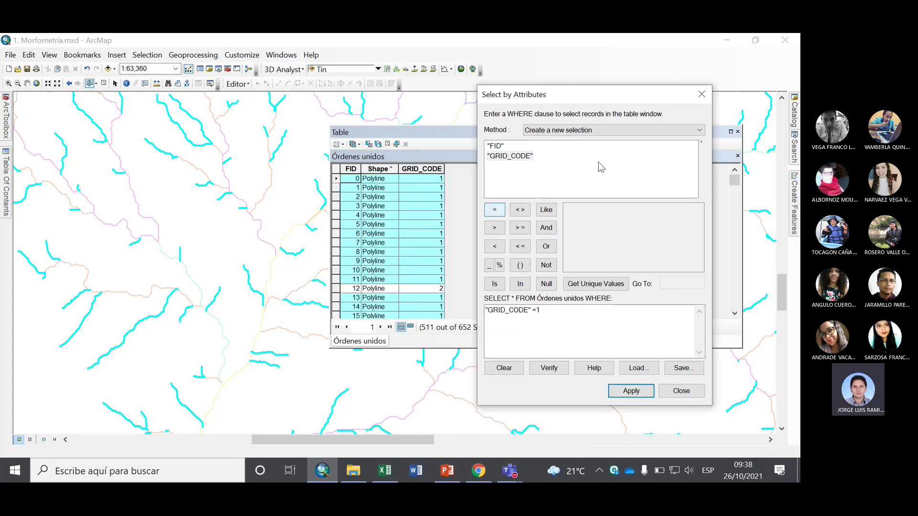
# Clear the feature selection, hide the Órdenes unidos layer, and close the selection dialog and attribute table.
pyautogui.click(700, 94)
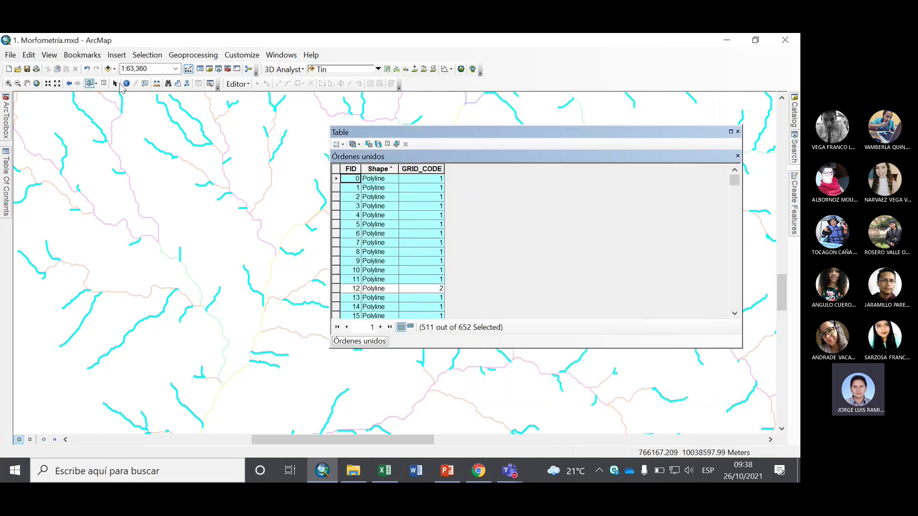
pyautogui.click(103, 83)
pyautogui.moveTo(7, 182)
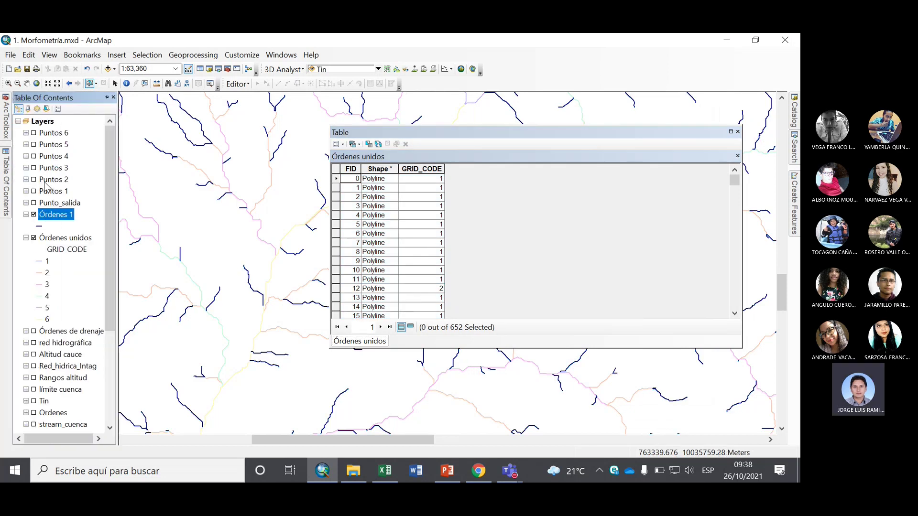
pyautogui.click(26, 238)
pyautogui.click(33, 237)
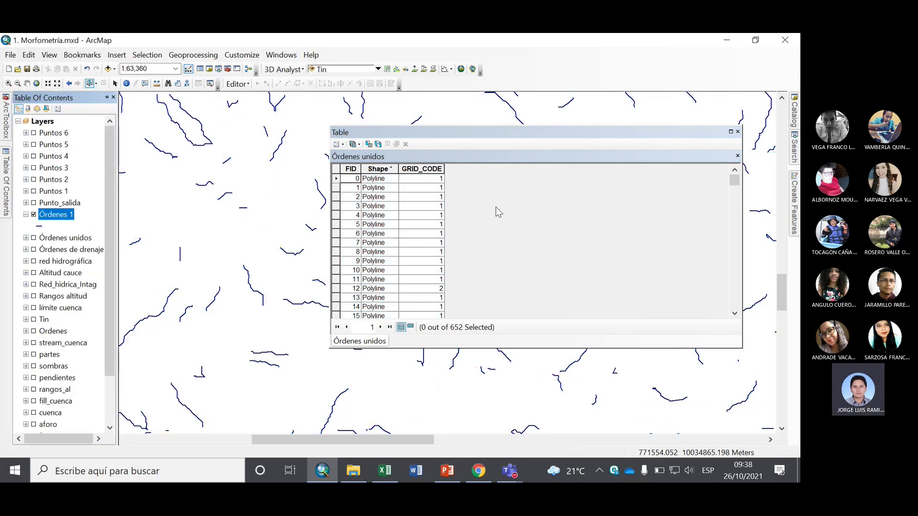
pyautogui.click(738, 131)
# Examine the Órdenes 1 lines across the basin, selecting individual segments in its northwest to check how they are divided.
pyautogui.scroll(3, 454, 230)
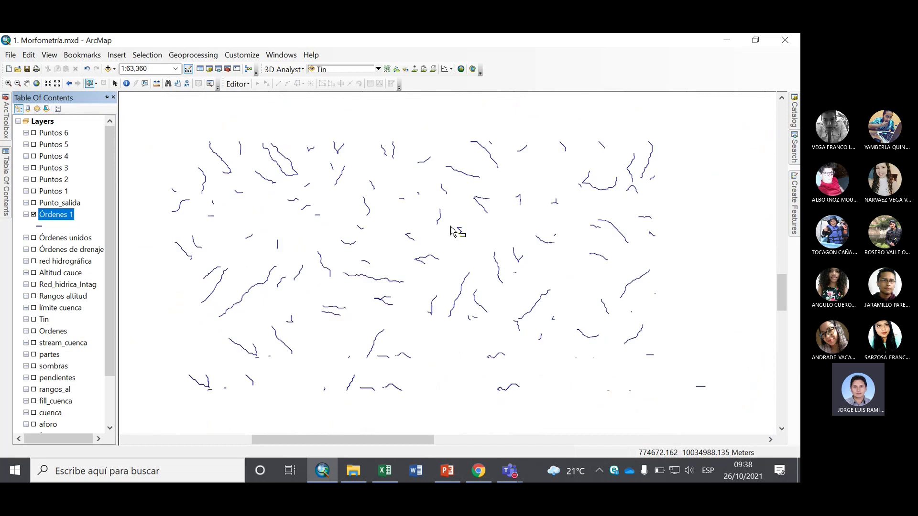
pyautogui.scroll(4, 453, 229)
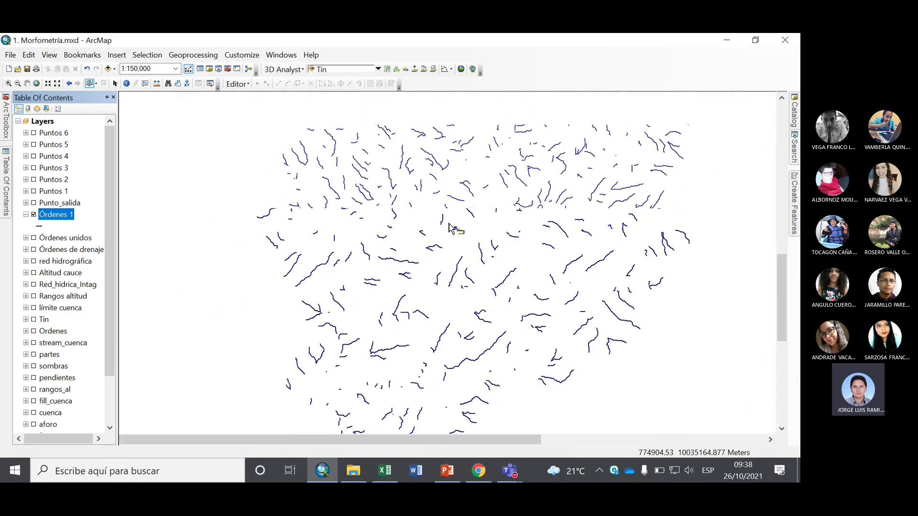
pyautogui.scroll(2, 440, 171)
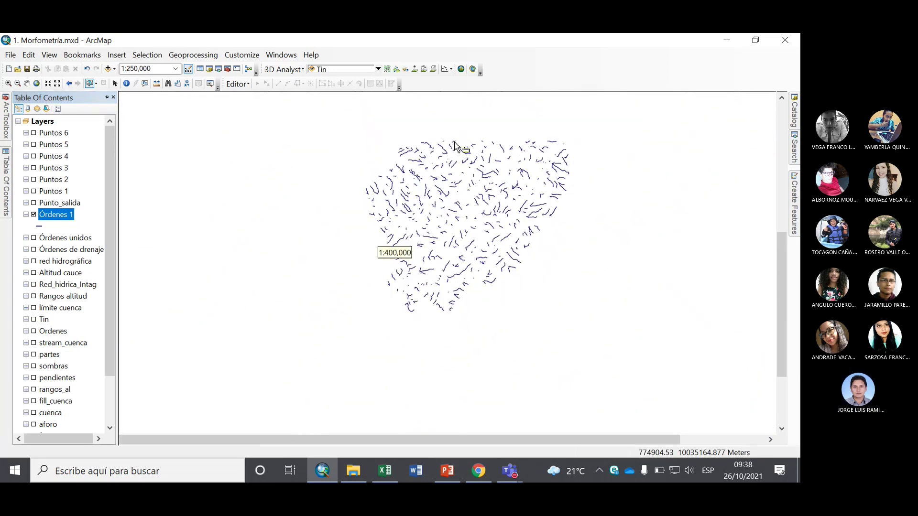
pyautogui.scroll(-5, 402, 187)
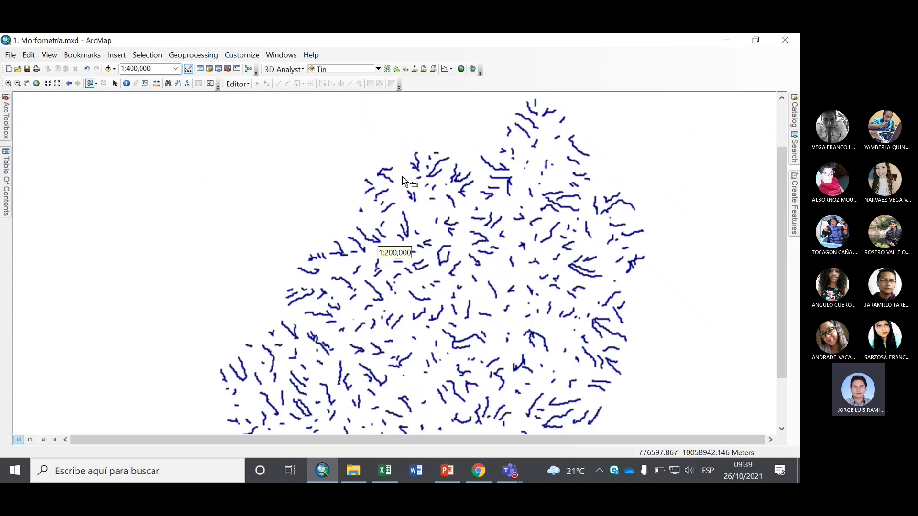
pyautogui.scroll(-3, 393, 191)
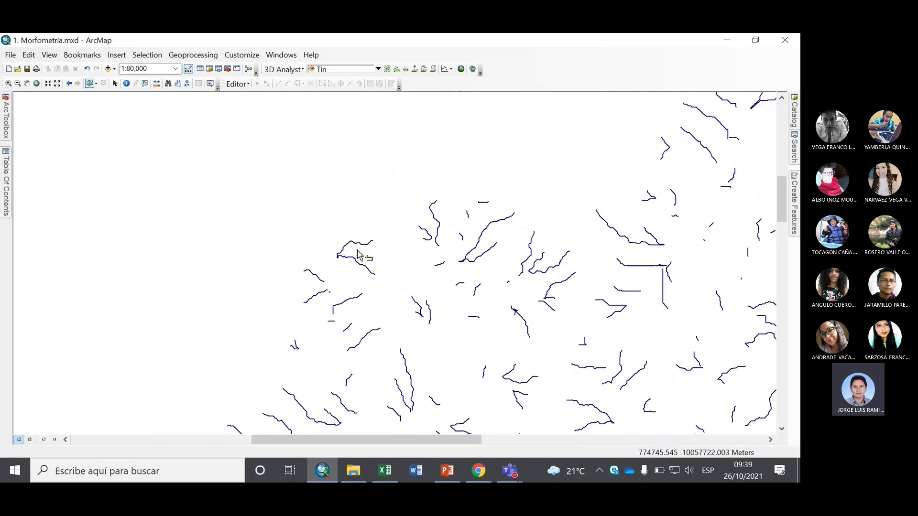
pyautogui.moveTo(367, 254); pyautogui.dragTo(369, 287)
pyautogui.moveTo(355, 235); pyautogui.dragTo(366, 256)
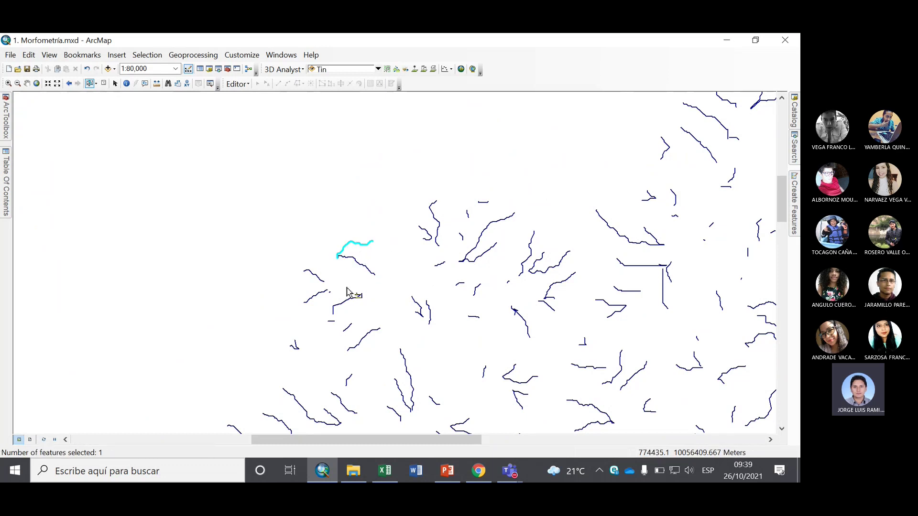
pyautogui.moveTo(482, 228); pyautogui.dragTo(498, 249)
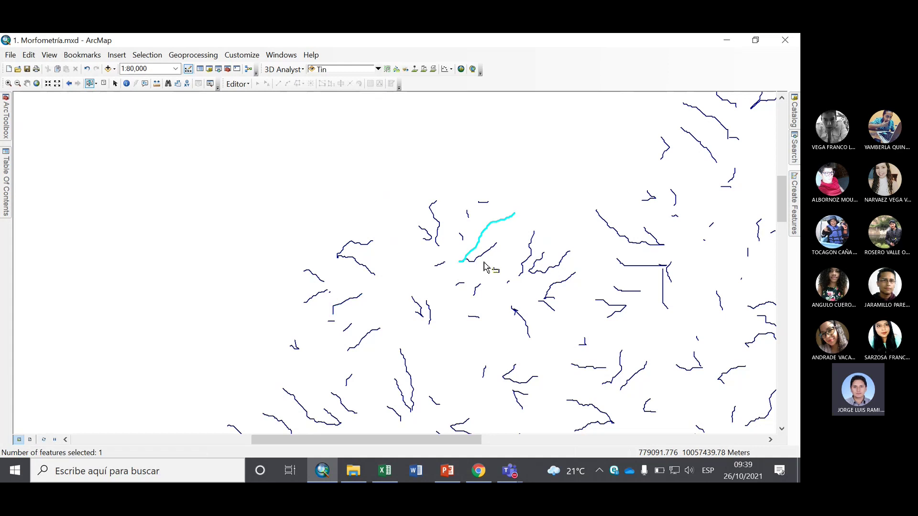
pyautogui.click(484, 202)
pyautogui.scroll(-2, 484, 206)
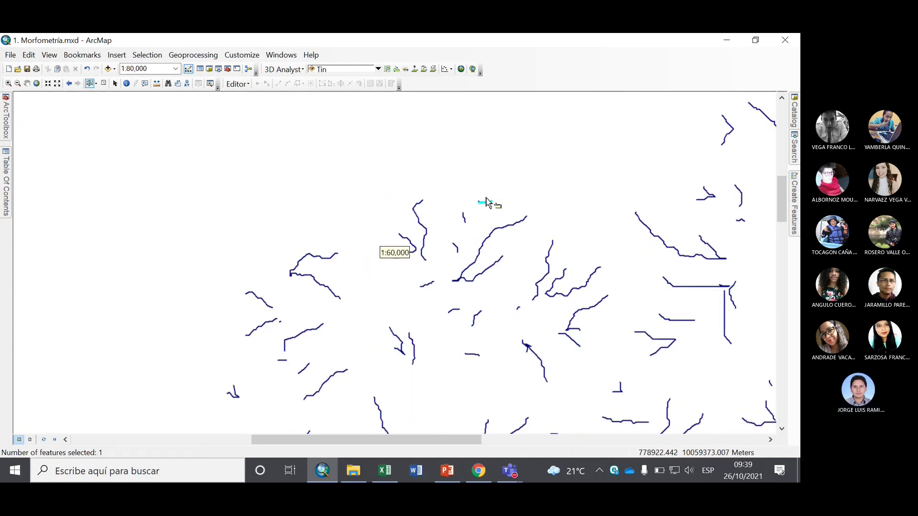
pyautogui.scroll(-3, 489, 213)
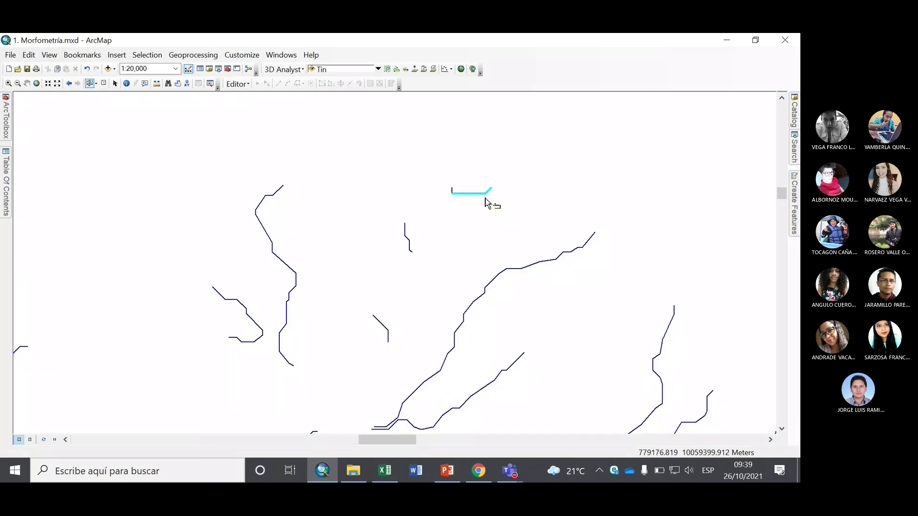
pyautogui.scroll(3, 466, 199)
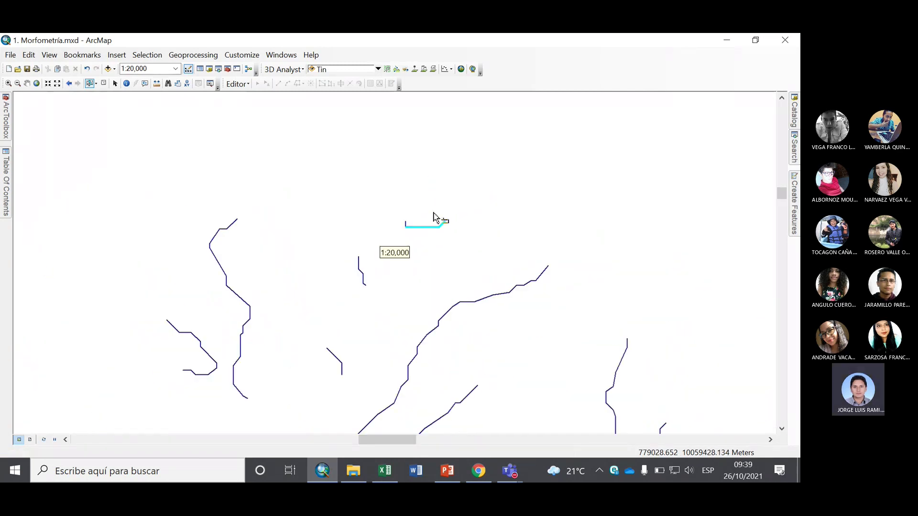
pyautogui.scroll(3, 432, 221)
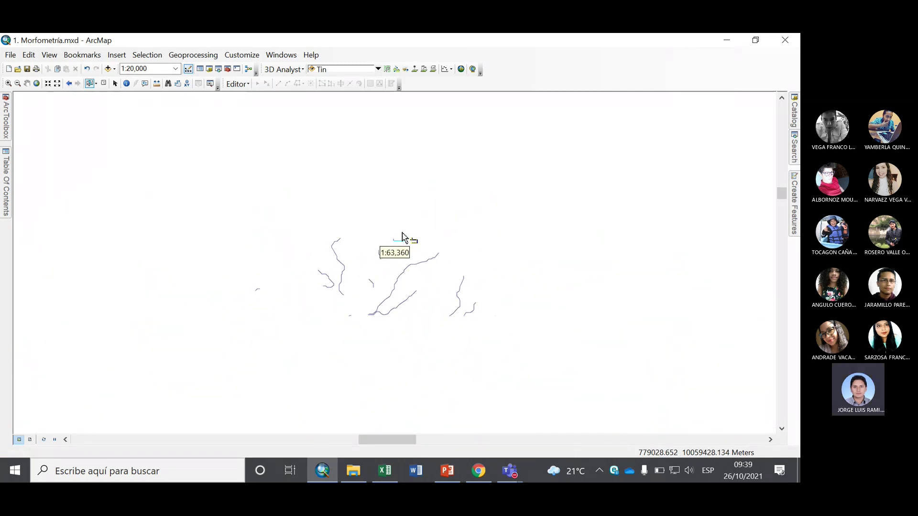
# Hide the Órdenes 1 layer on the map.
pyautogui.moveTo(3, 182)
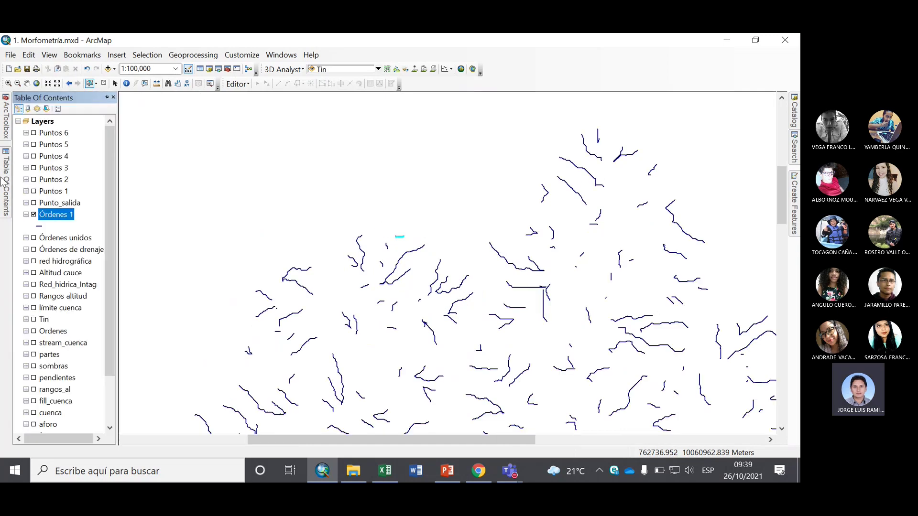
pyautogui.click(34, 215)
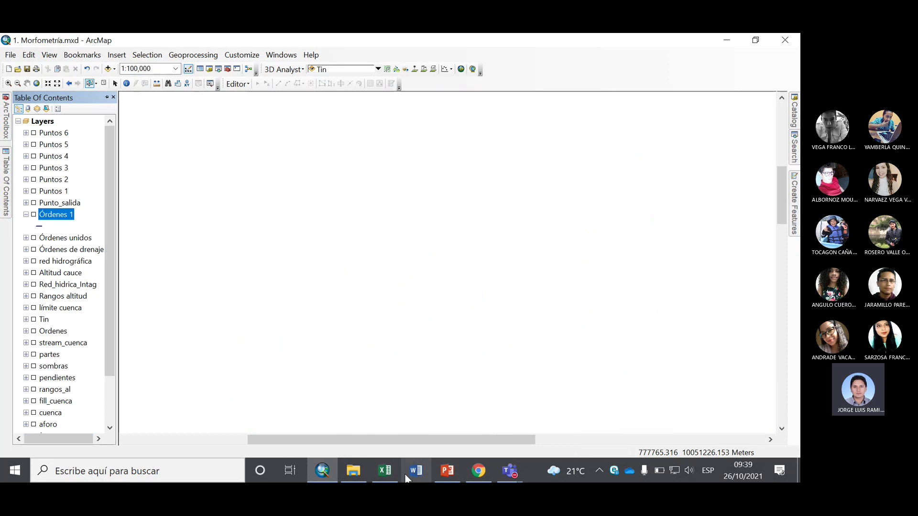
# Switch to the 6. CF.xlsx workbook in Excel and move the Perfil del cauce principal picture clear of columns F to H.
pyautogui.click(384, 471)
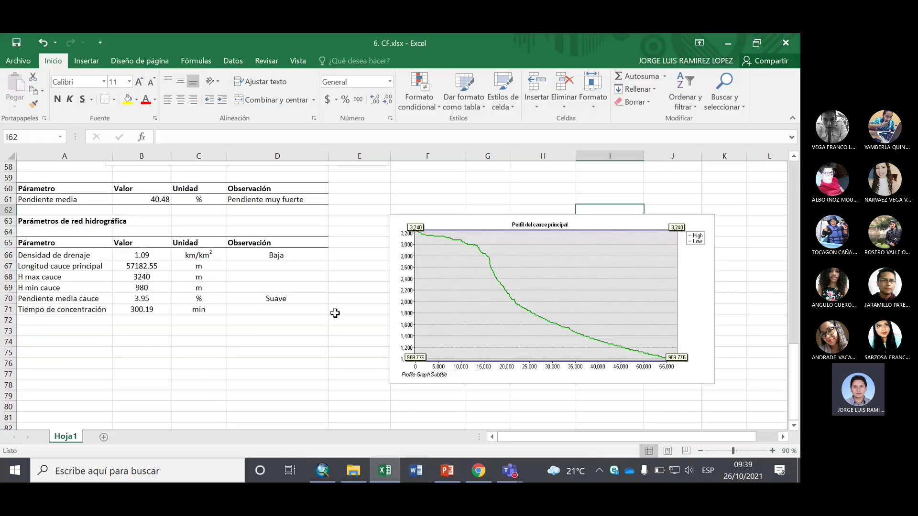
pyautogui.moveTo(534, 238)
pyautogui.mouseDown()
pyautogui.moveTo(539, 225)
pyautogui.moveTo(537, 248)
pyautogui.moveTo(535, 239)
pyautogui.mouseUp()
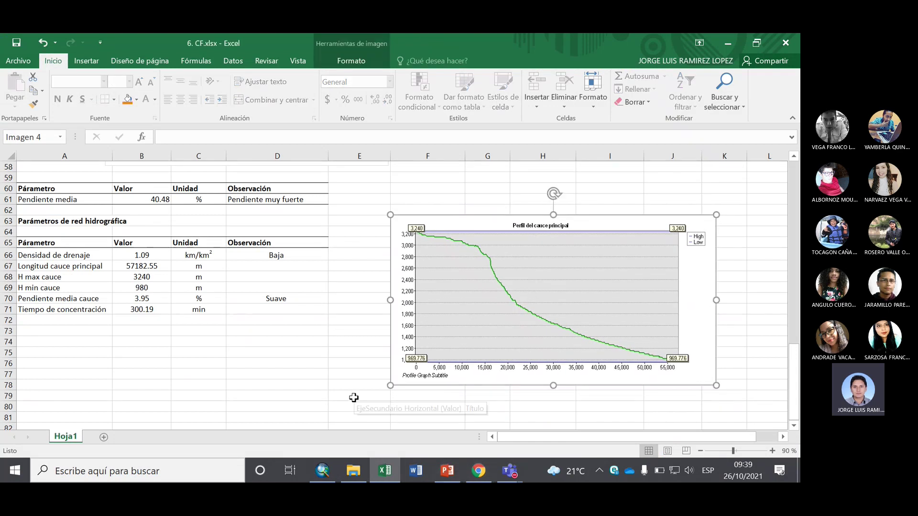
pyautogui.moveTo(470, 318); pyautogui.dragTo(658, 328)
# Switch to the PowerPoint presentation and review the Razón de bifurcación (Rb) formula on slide 21.
pyautogui.click(436, 461)
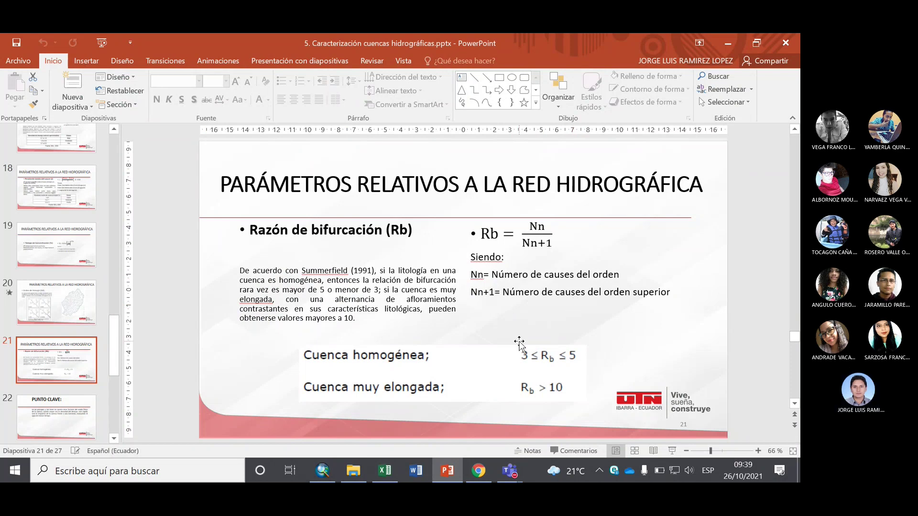
pyautogui.moveTo(482, 472)
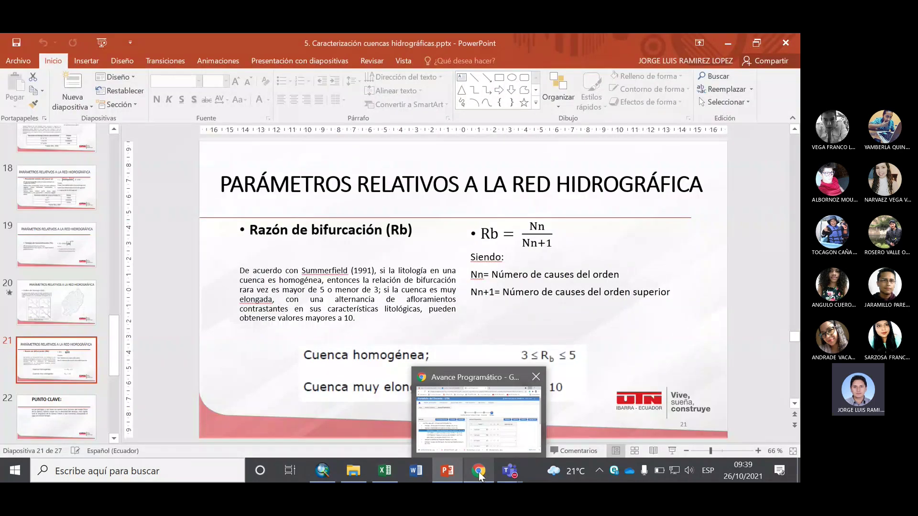
# Switch to the 6. CF.xlsx workbook and enter the headers Orden in F65 and N° cauces in G65.
pyautogui.click(398, 466)
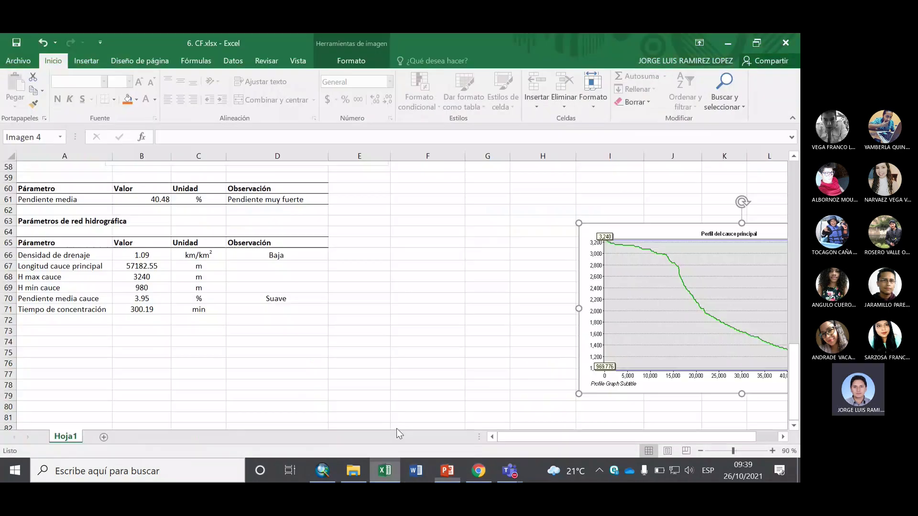
pyautogui.click(404, 240)
pyautogui.write('Orden')
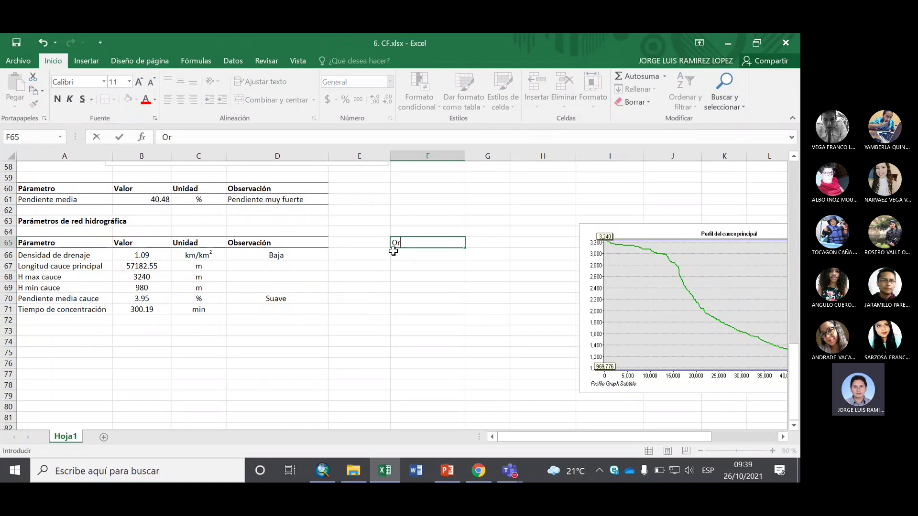
pyautogui.click(488, 243)
pyautogui.write('N°')
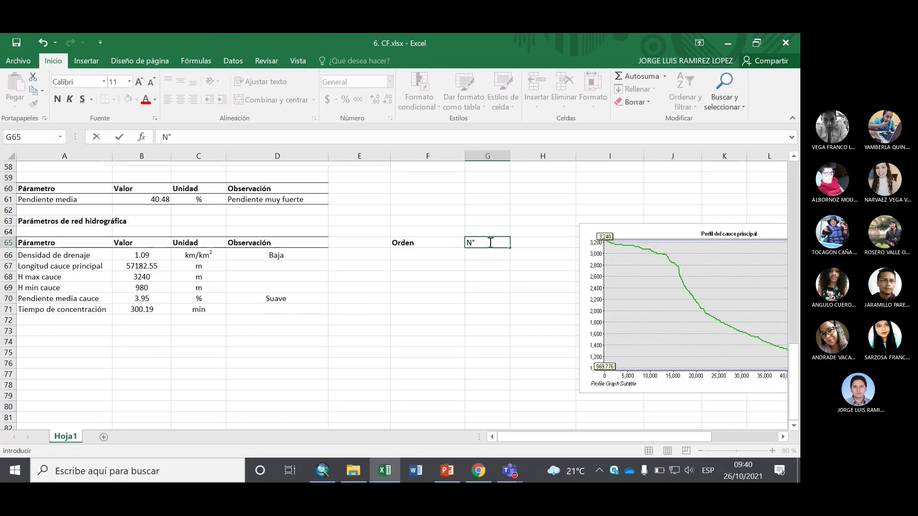
pyautogui.press('Tab')
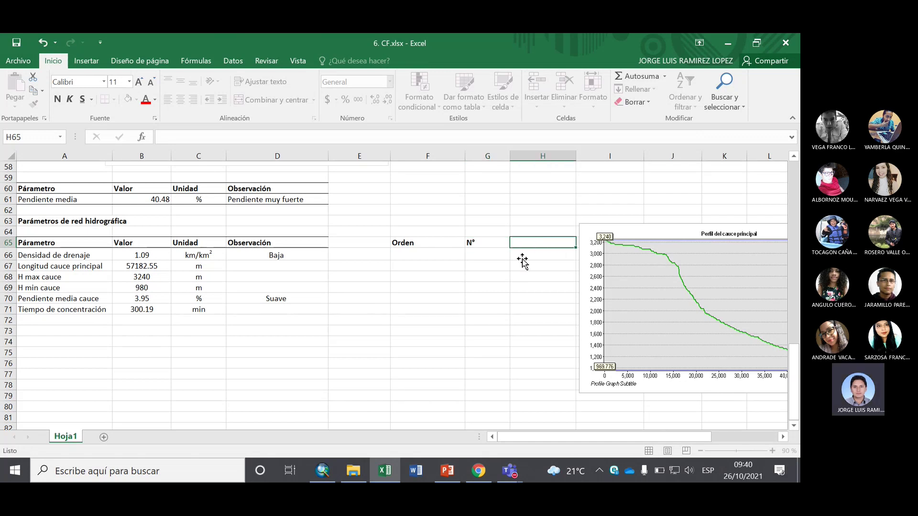
pyautogui.doubleClick(477, 245)
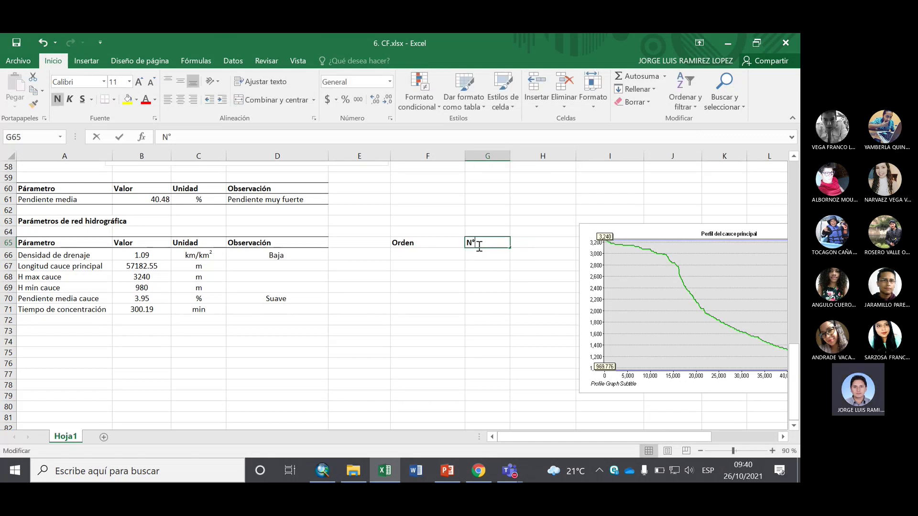
pyautogui.write('cuces')
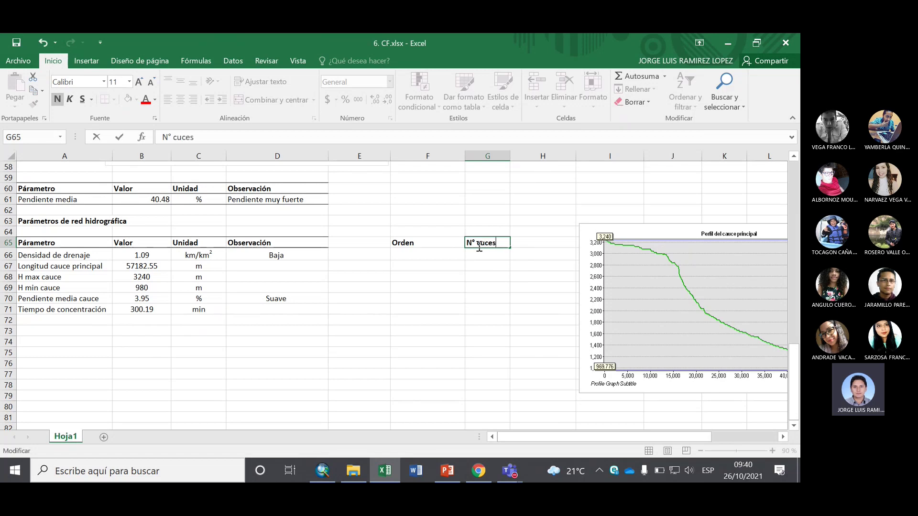
pyautogui.click(481, 245)
pyautogui.write('a')
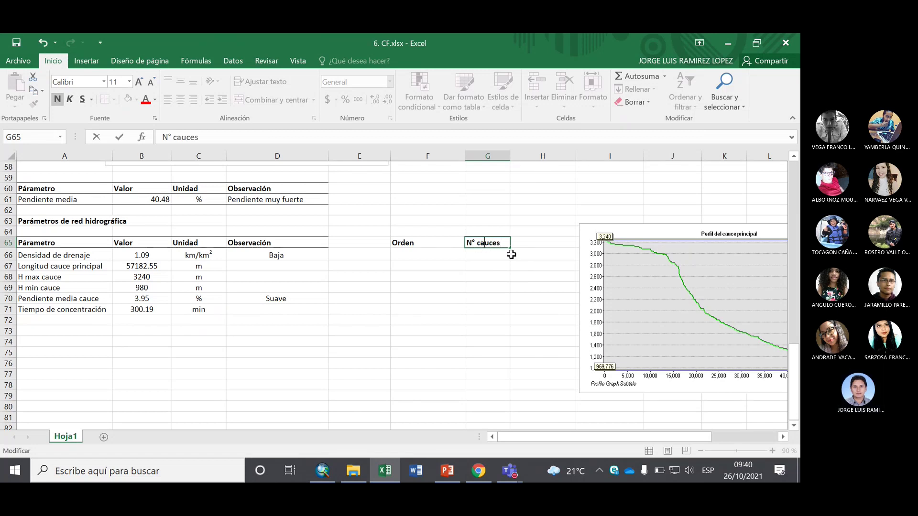
pyautogui.press('Tab')
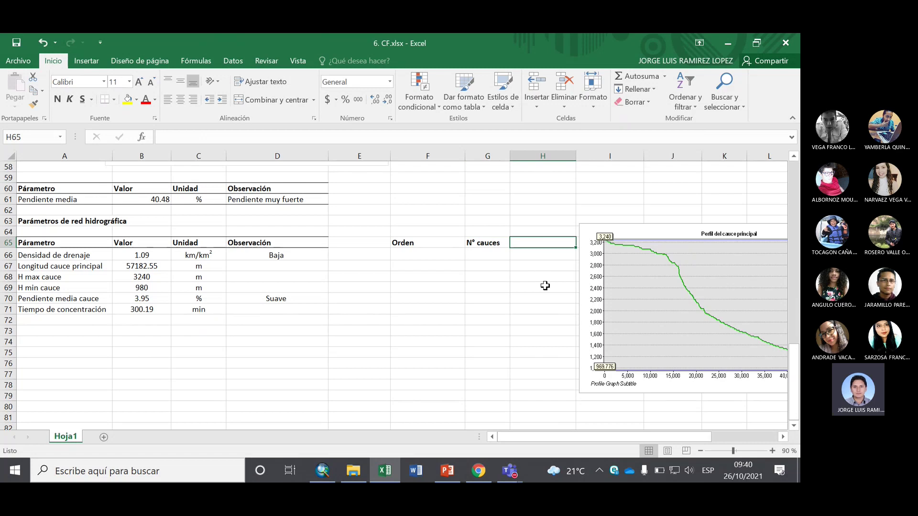
# Enter the header Razón bifurcación in H65 and shift the Perfil del cauce principal picture away from the new table towards column J.
pyautogui.write('Razón bifurcación')
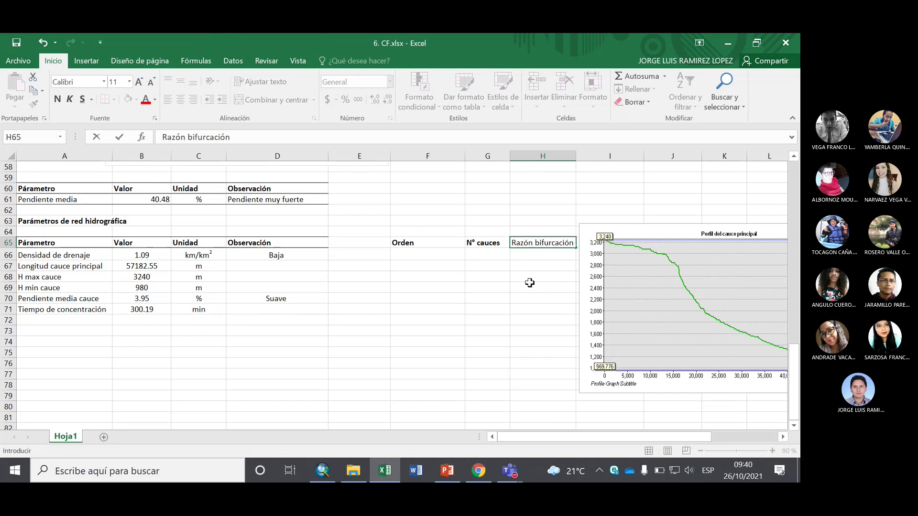
pyautogui.click(544, 310)
pyautogui.moveTo(613, 289); pyautogui.dragTo(670, 294)
pyautogui.scroll(13, 461, 215)
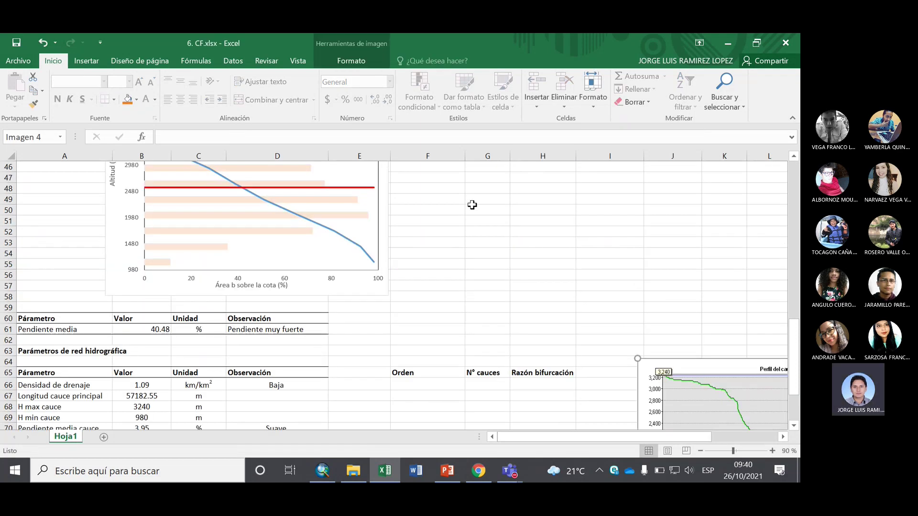
pyautogui.scroll(-6, 472, 211)
pyautogui.scroll(-7, 471, 211)
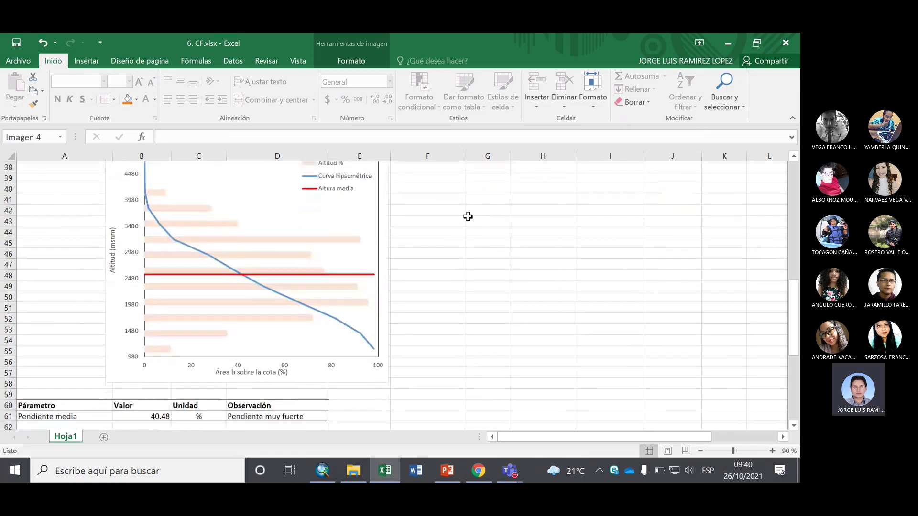
# List the stream orders 1 to 6 under Orden in cells F66 to F71.
pyautogui.click(423, 258)
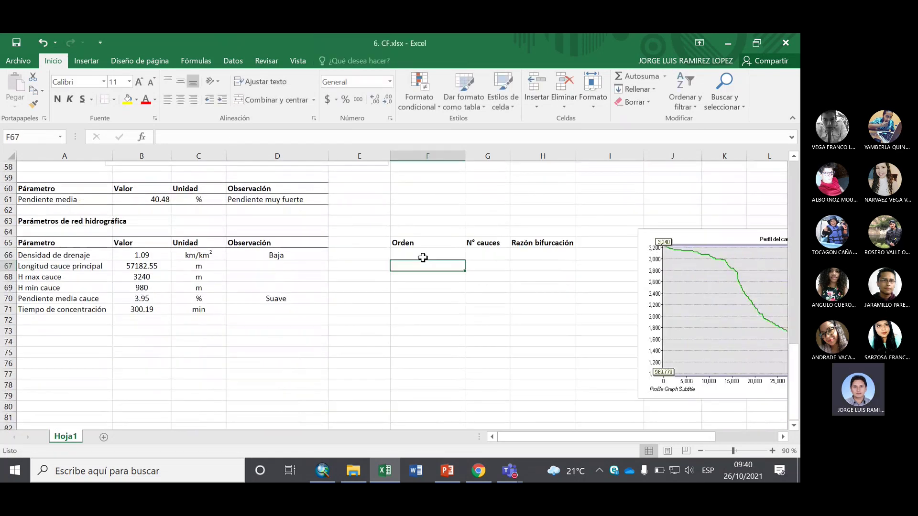
pyautogui.write('1')
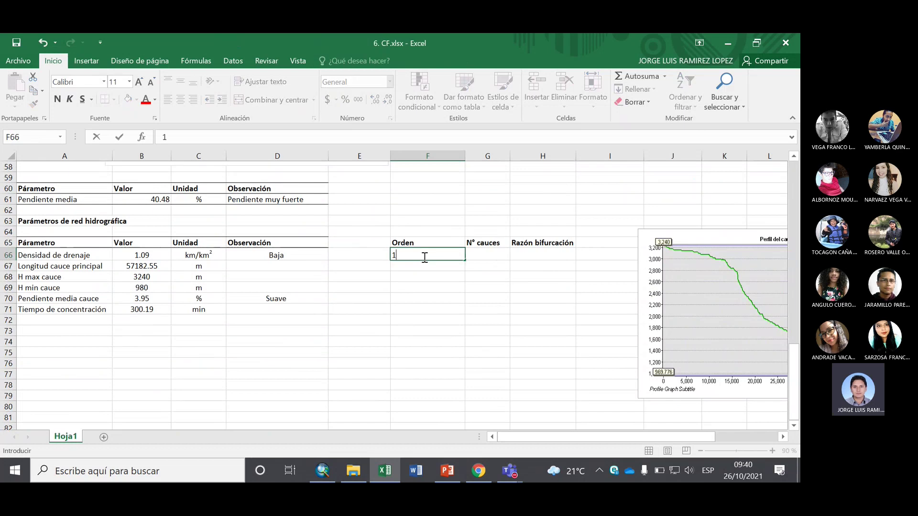
pyautogui.press('Return')
pyautogui.write('2')
pyautogui.press('Return')
pyautogui.write('3')
pyautogui.press('Return')
pyautogui.write('4')
pyautogui.press('Return')
pyautogui.write('5')
pyautogui.press('Return')
pyautogui.write('6')
pyautogui.press('Return')
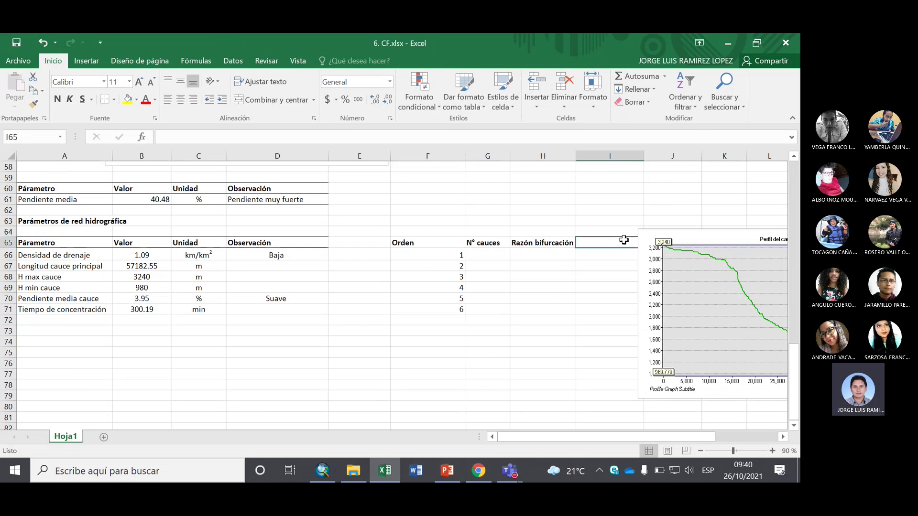
# Move the Perfil del cauce principal picture clear of column I and enter the header Razón bifurcación General in I65.
pyautogui.moveTo(695, 240); pyautogui.dragTo(744, 251)
pyautogui.click(529, 246)
pyautogui.click(596, 248)
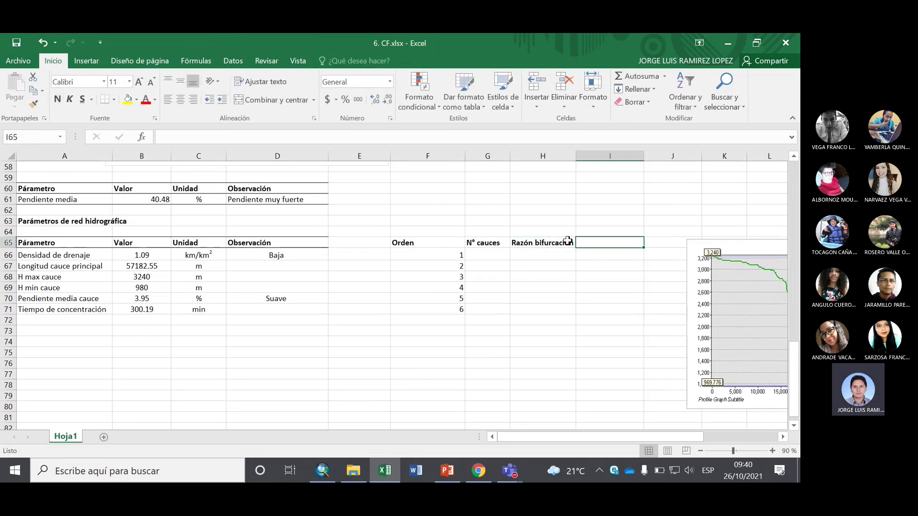
pyautogui.doubleClick(588, 243)
pyautogui.write('R')
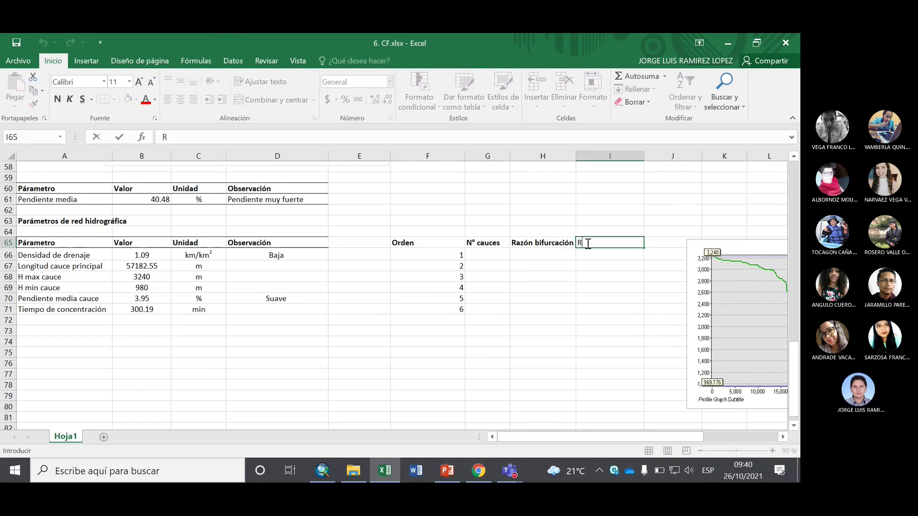
pyautogui.write('azón bifurcación ')
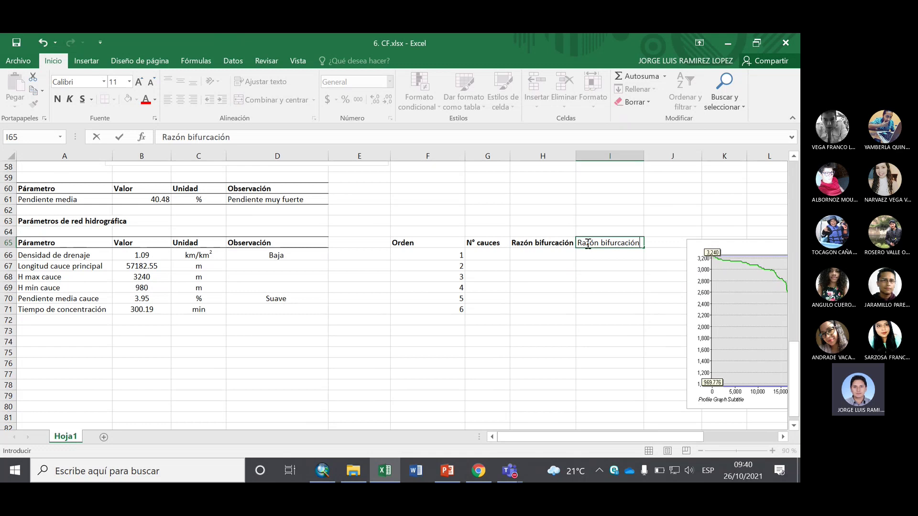
pyautogui.write('Gener')
pyautogui.press('Return')
pyautogui.click(588, 244)
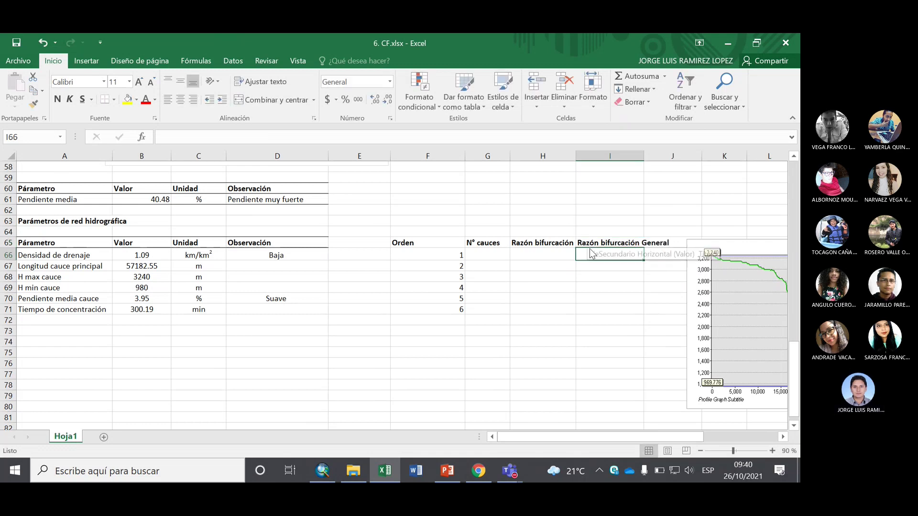
pyautogui.hotkey('ctrl', 'n')
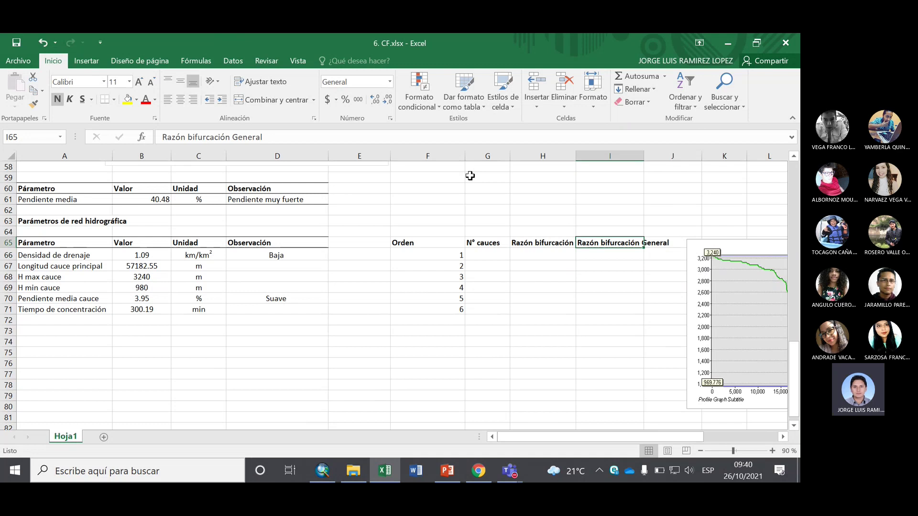
# Wrap the text of the header in I65 and centre the headers F65 to I65 horizontally and vertically.
pyautogui.click(265, 81)
pyautogui.click(526, 297)
pyautogui.moveTo(395, 249); pyautogui.dragTo(624, 247)
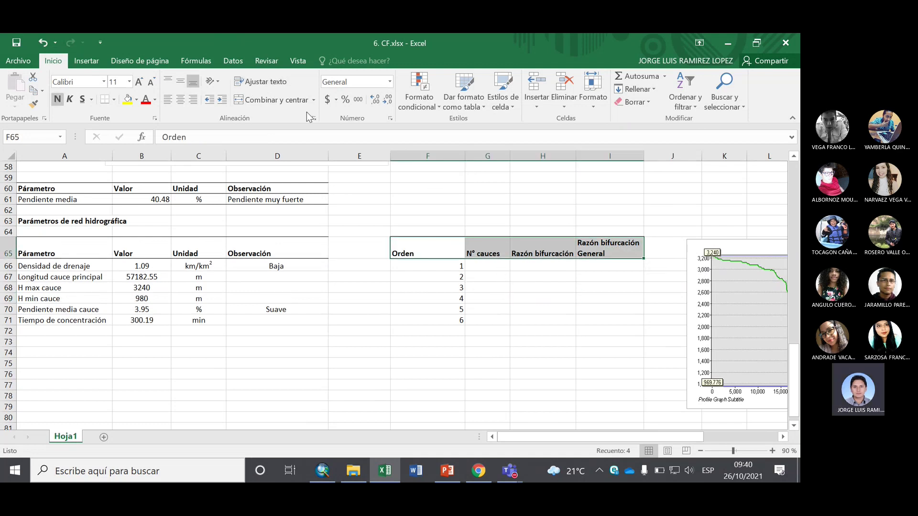
pyautogui.click(180, 100)
pyautogui.click(180, 81)
pyautogui.click(542, 299)
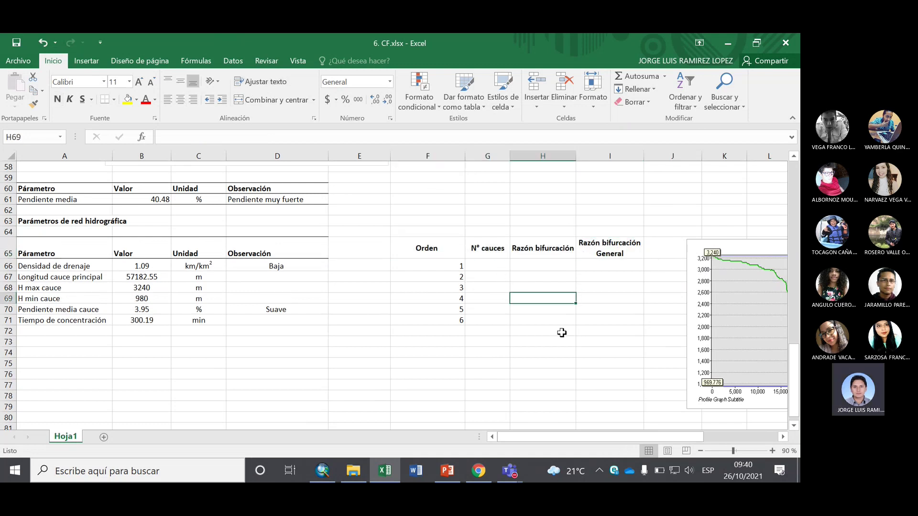
# Switch to ArcMap and open the attribute table of the Órdenes 1 layer to read its record count.
pyautogui.click(484, 263)
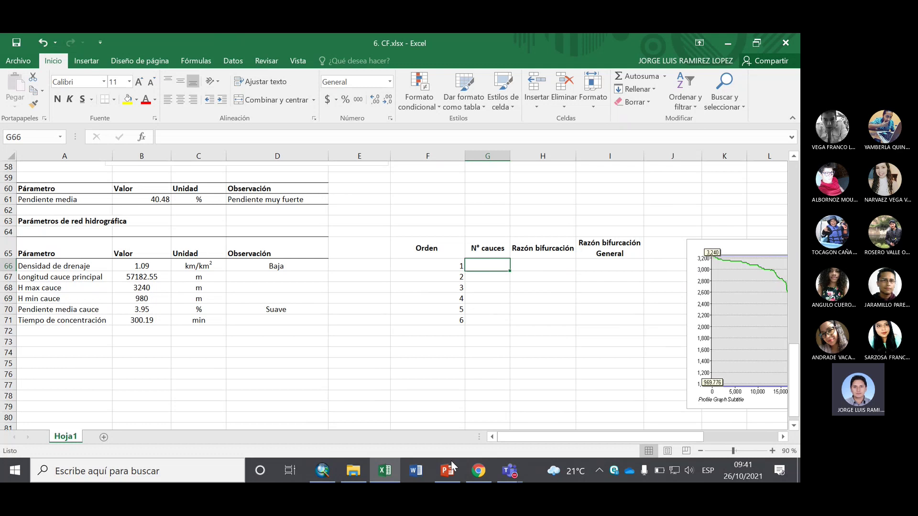
pyautogui.click(322, 471)
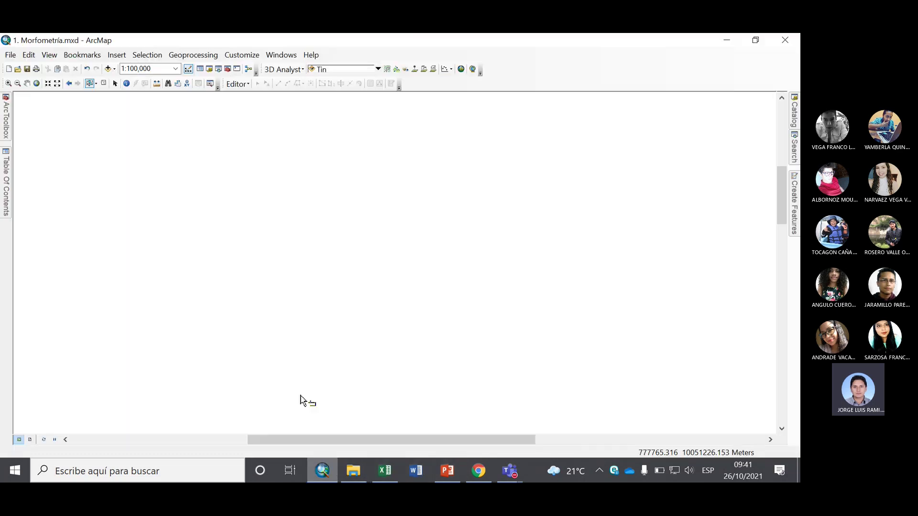
pyautogui.moveTo(5, 182)
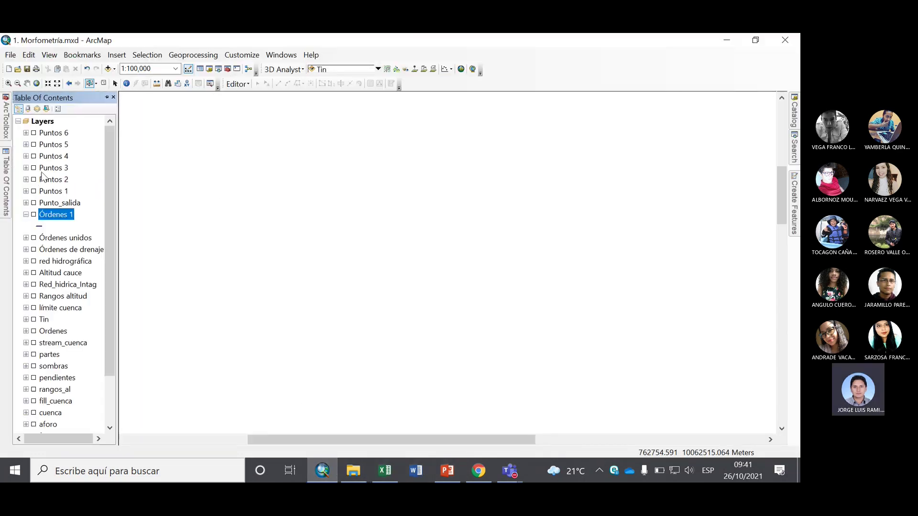
pyautogui.rightClick(57, 215)
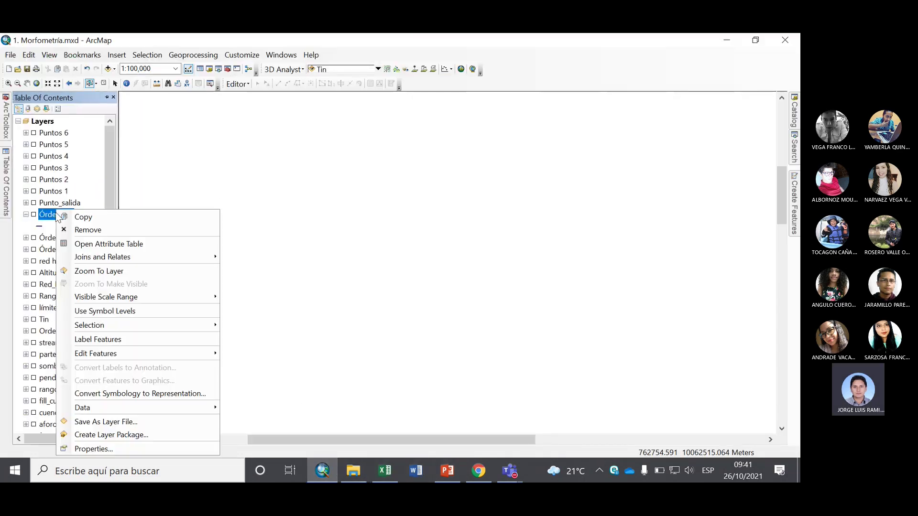
pyautogui.click(144, 244)
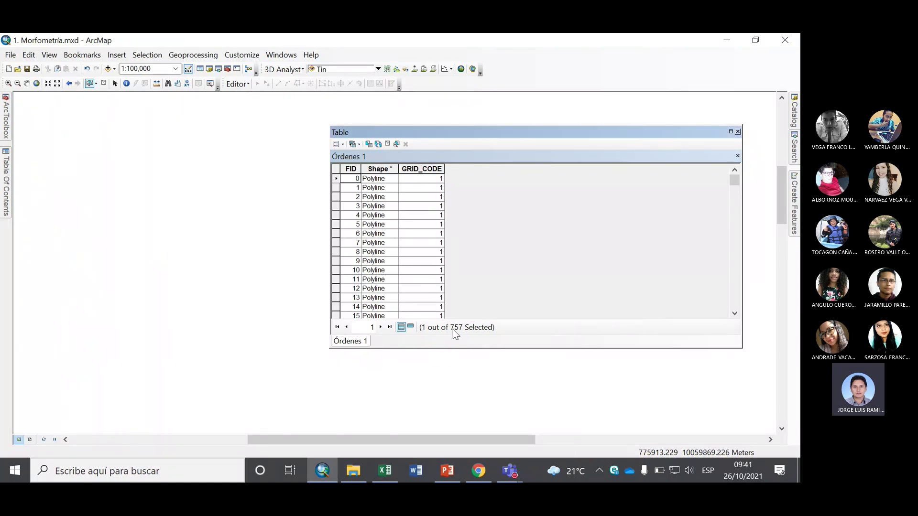
pyautogui.moveTo(734, 181); pyautogui.dragTo(728, 162)
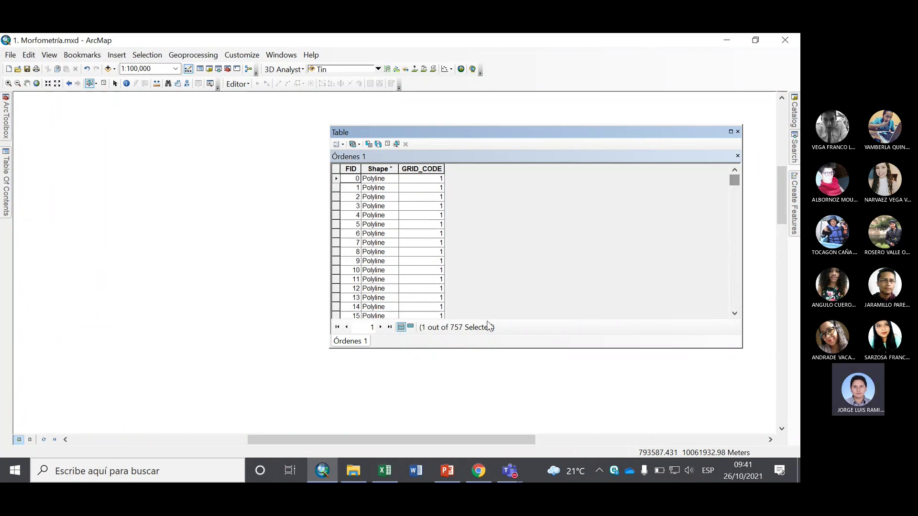
# Switch back to the Excel workbook and enter 757 as the N° cauces of order 1 in G66.
pyautogui.click(385, 471)
pyautogui.doubleClick(491, 264)
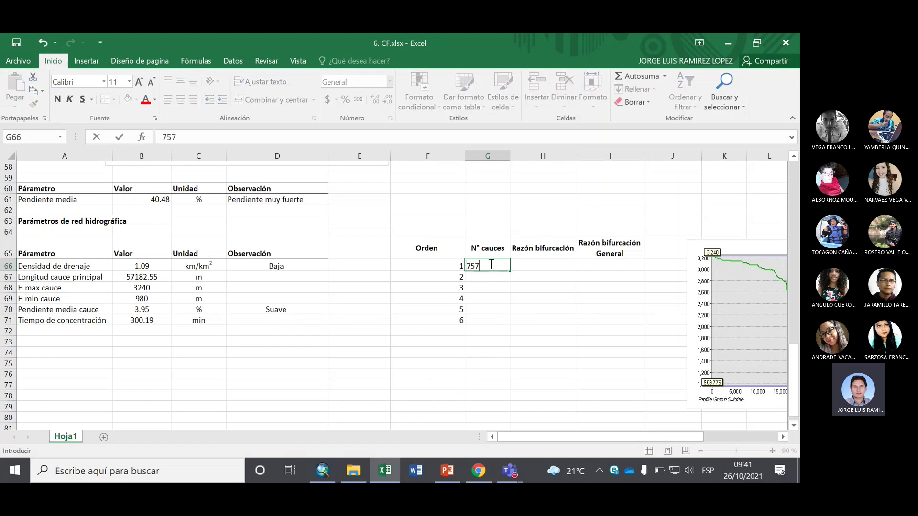
pyautogui.press('Return')
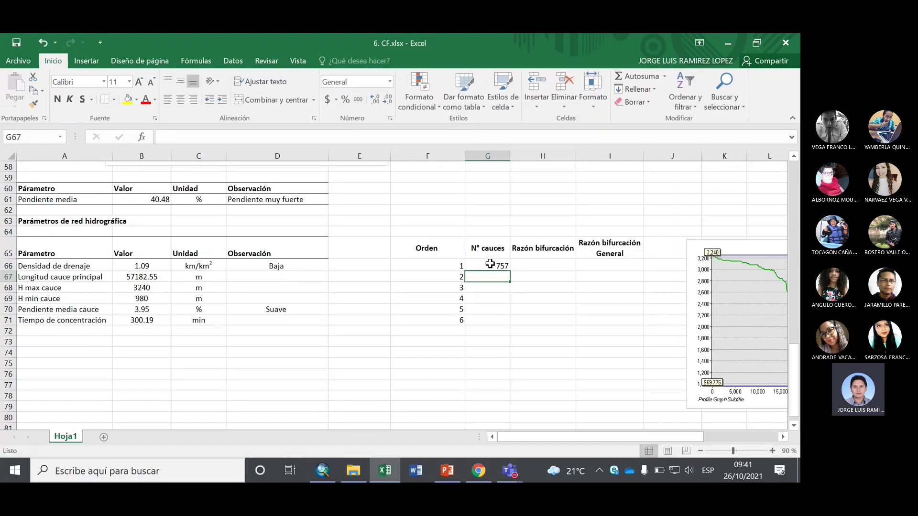
# Recheck the Rb formula on slide 21 in PowerPoint, and open the attribute table of the Órdenes unidos layer in ArcMap.
pyautogui.click(447, 470)
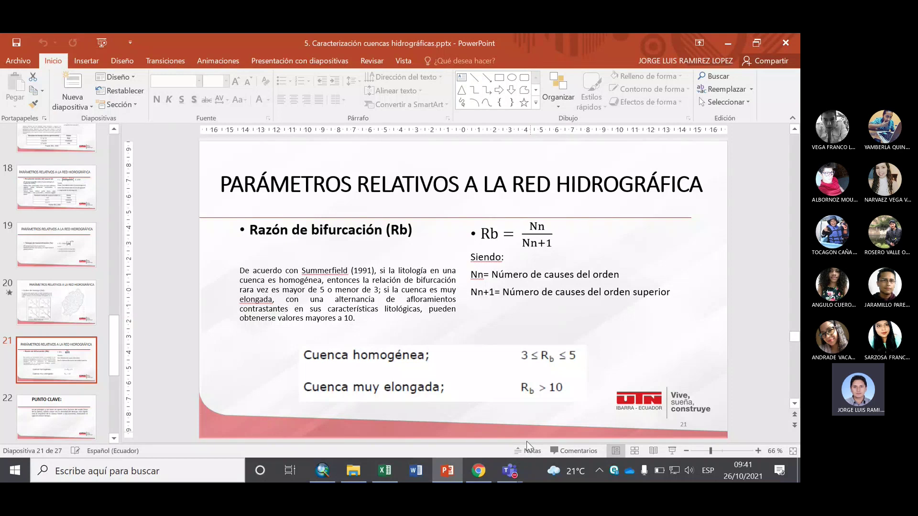
pyautogui.click(328, 470)
pyautogui.moveTo(6, 181)
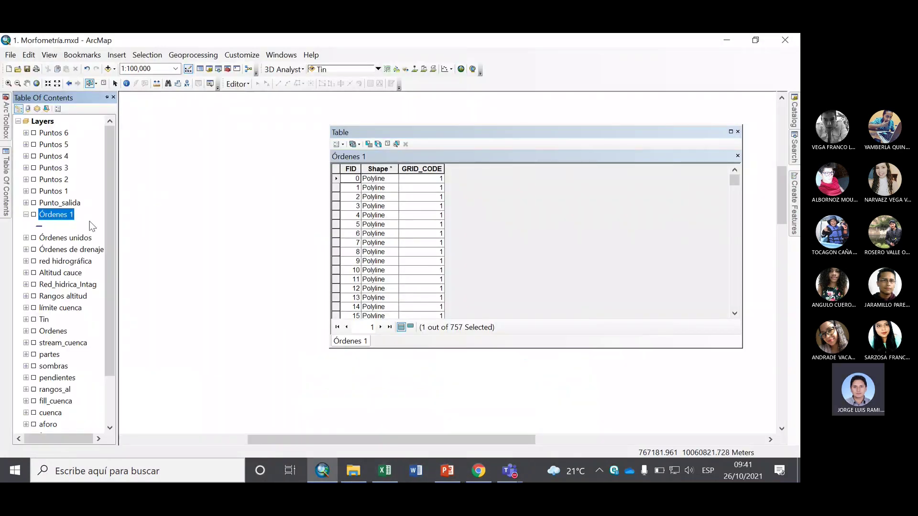
pyautogui.click(65, 238)
pyautogui.rightClick(66, 238)
pyautogui.click(112, 243)
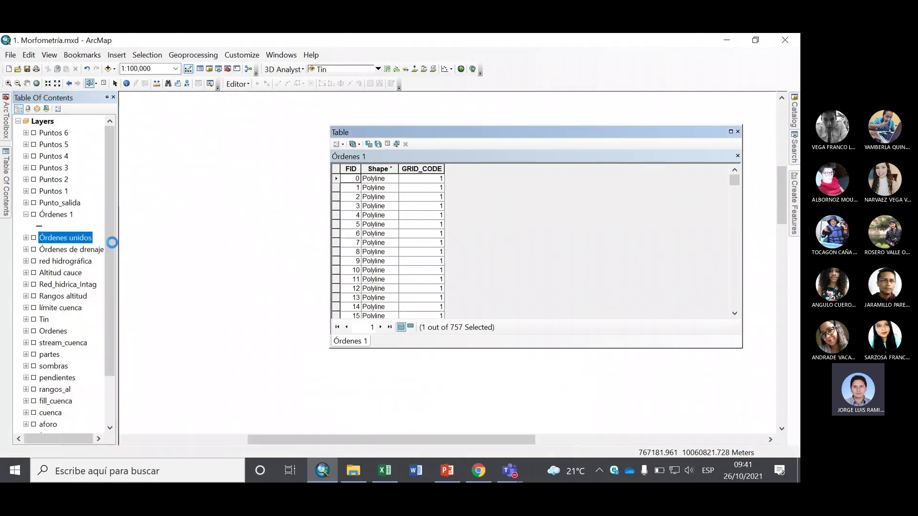
# Select the records of Órdenes unidos where "GRID_CODE" = 2 and show only the selected records in the table.
pyautogui.click(343, 145)
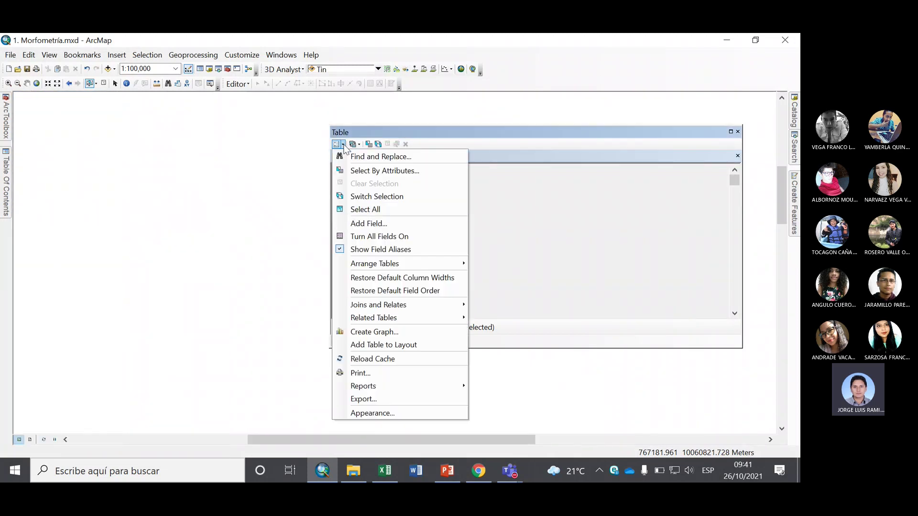
pyautogui.click(385, 171)
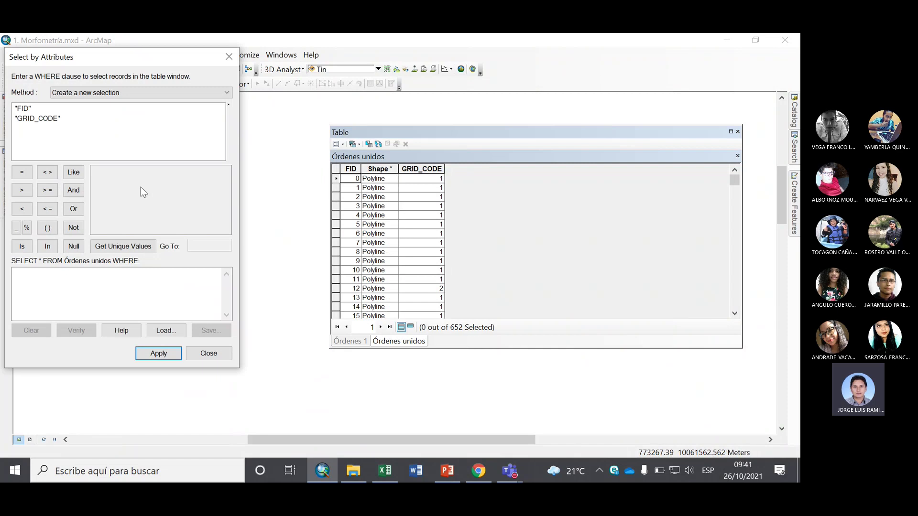
pyautogui.doubleClick(36, 119)
pyautogui.click(22, 174)
pyautogui.write('2')
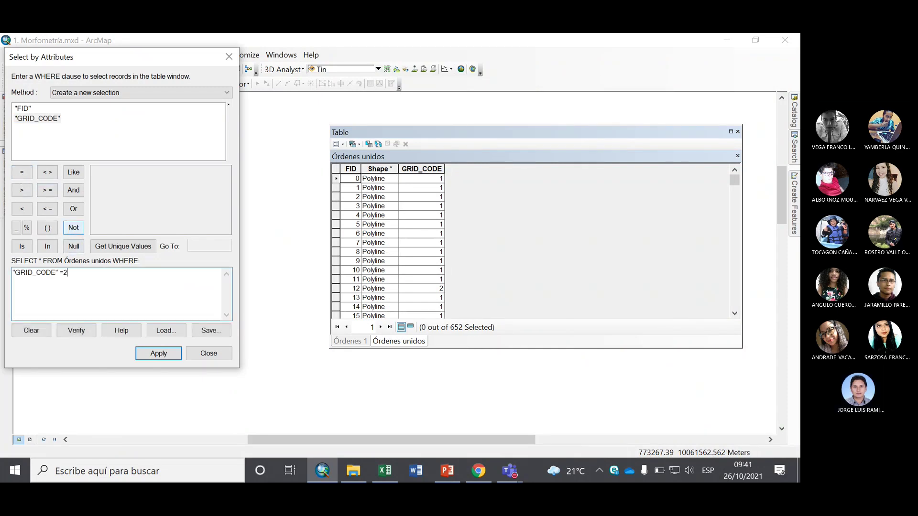
pyautogui.click(158, 353)
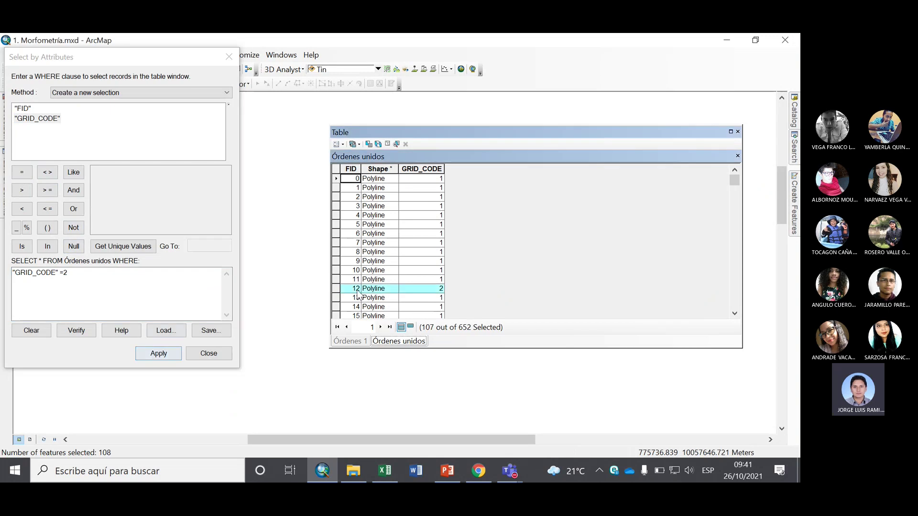
pyautogui.click(410, 326)
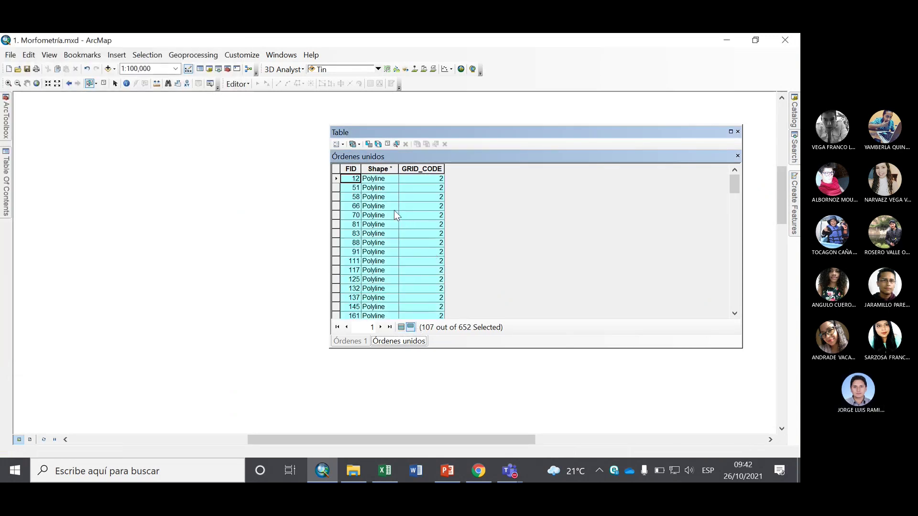
# Run Split Line at Point on Órdenes unidos with Puntos 3 as point features, saving the output as Órdenes 2 in the 1. Morfometría folder.
pyautogui.moveTo(7, 136)
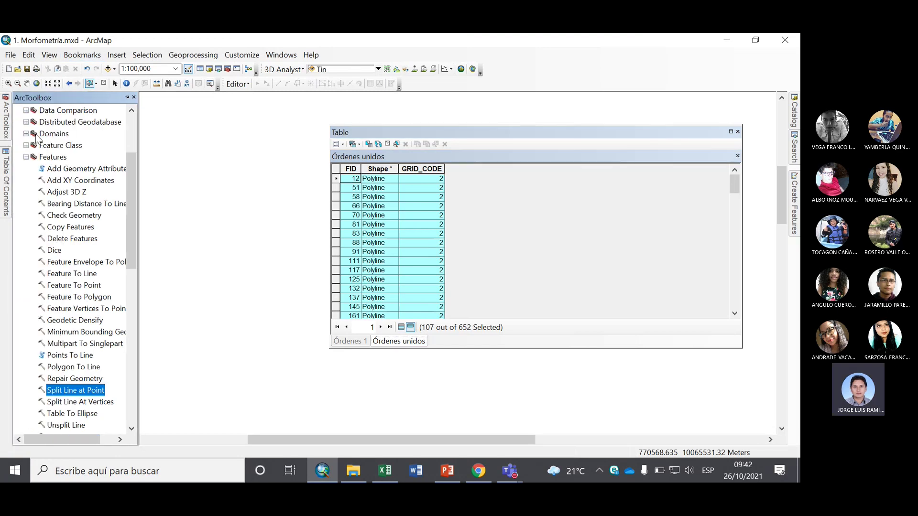
pyautogui.doubleClick(85, 394)
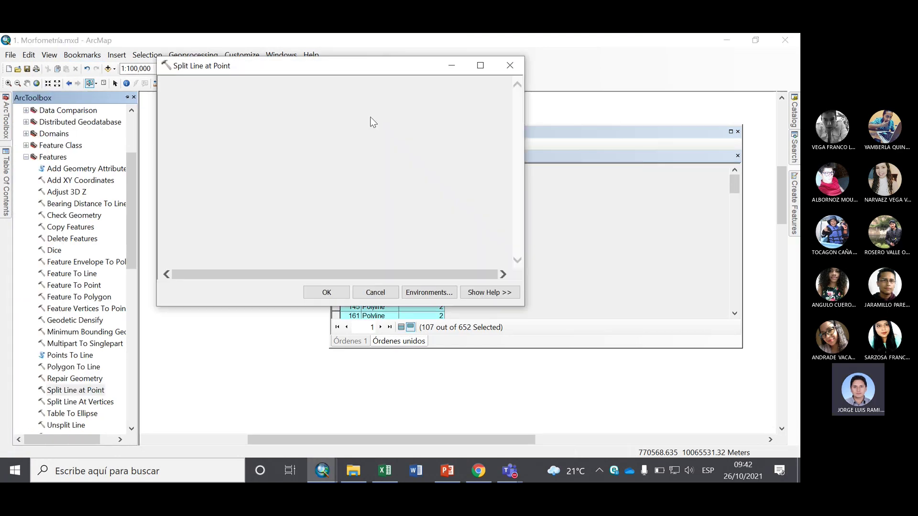
pyautogui.click(485, 98)
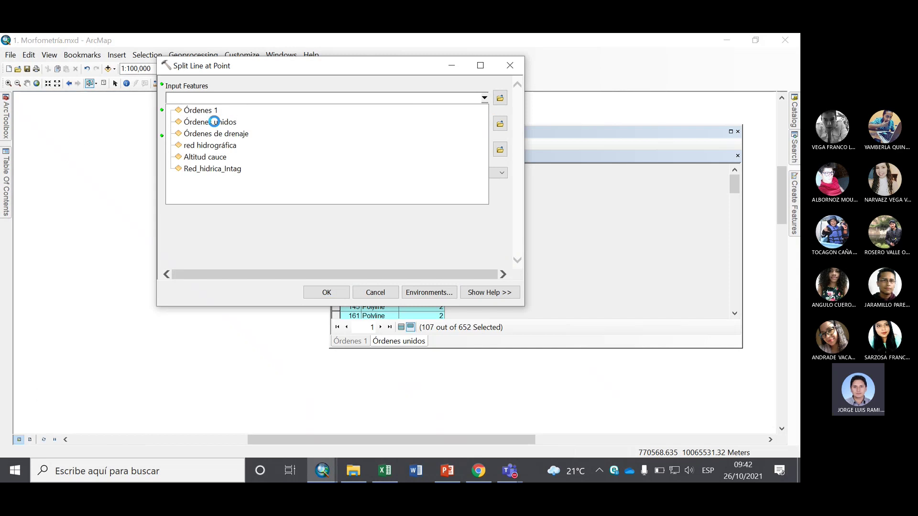
pyautogui.click(211, 122)
pyautogui.click(484, 124)
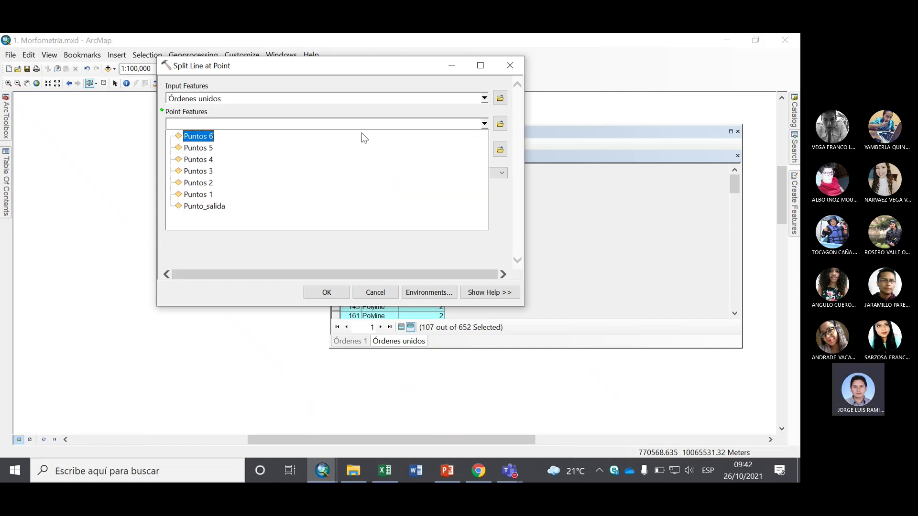
pyautogui.click(204, 172)
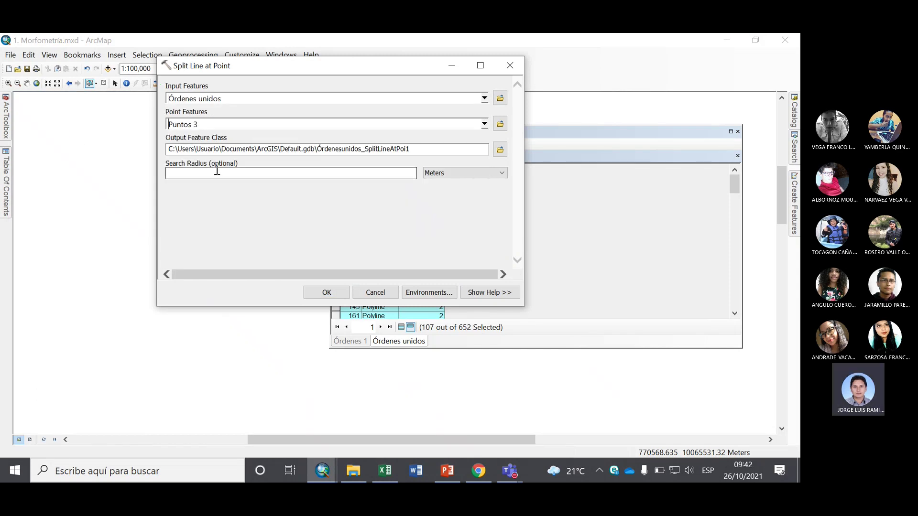
pyautogui.click(500, 150)
pyautogui.write('Órdenes')
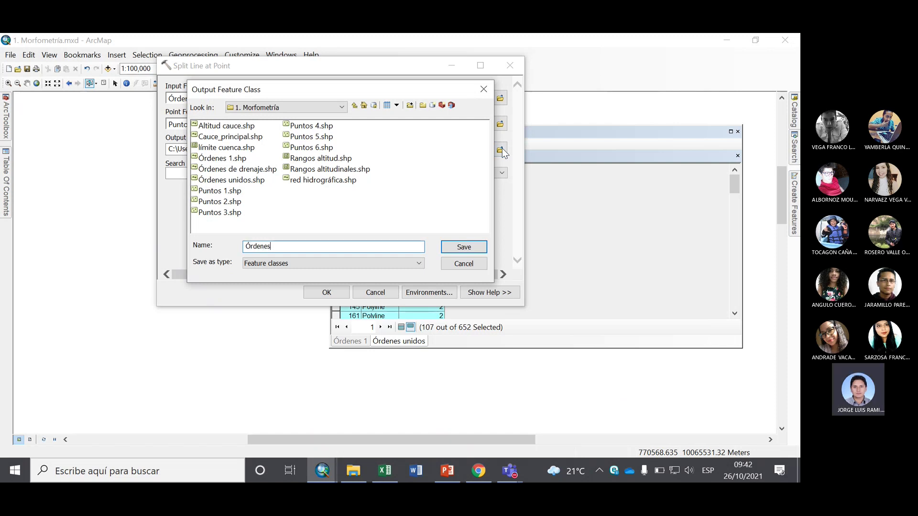
pyautogui.write(' 2')
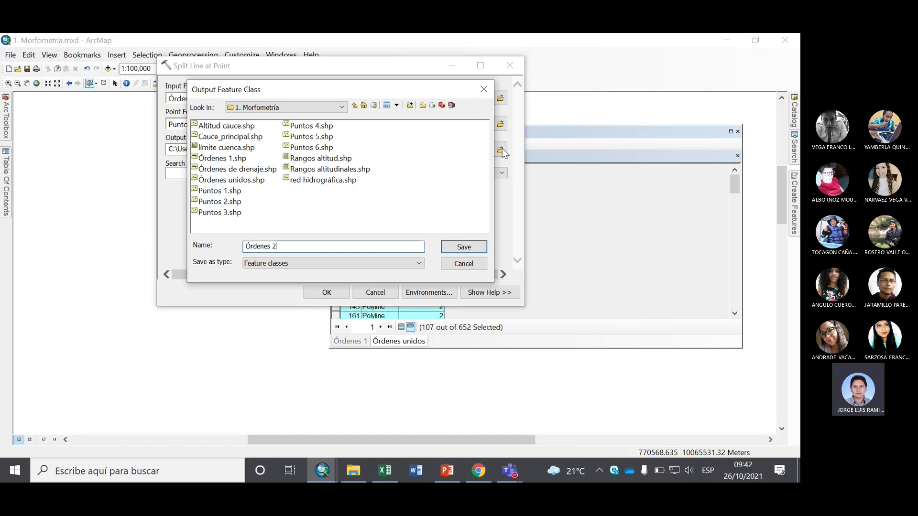
pyautogui.click(461, 248)
pyautogui.click(326, 292)
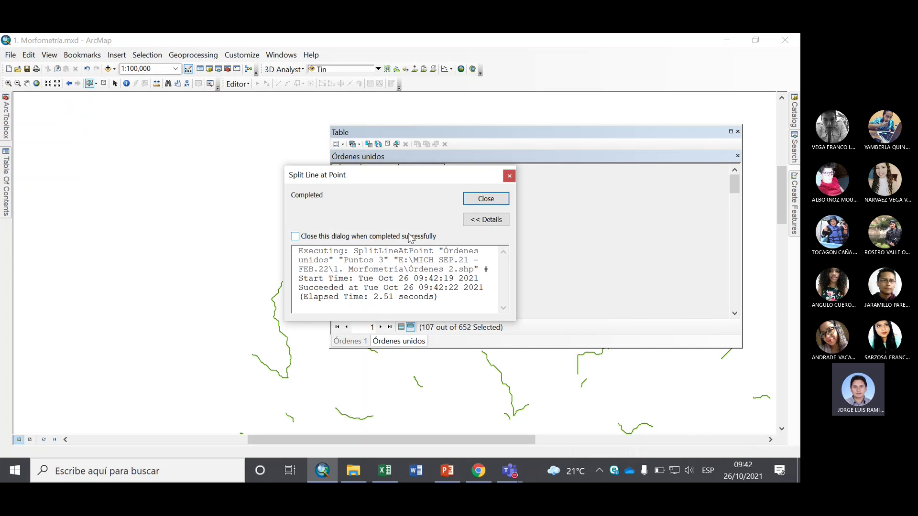
pyautogui.click(478, 200)
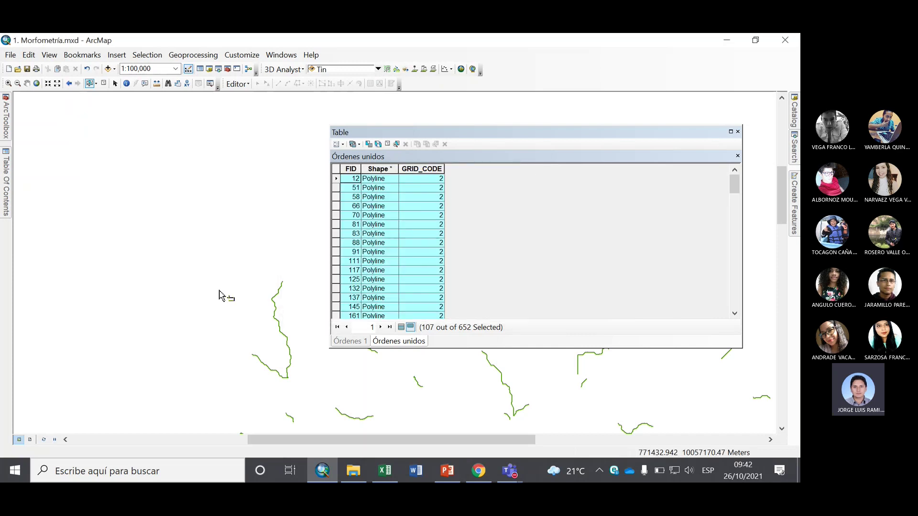
# Collapse the legend of Órdenes 1 and open the attribute table of the Órdenes 2 layer to read its record count.
pyautogui.moveTo(222, 293); pyautogui.dragTo(186, 211)
pyautogui.moveTo(3, 187)
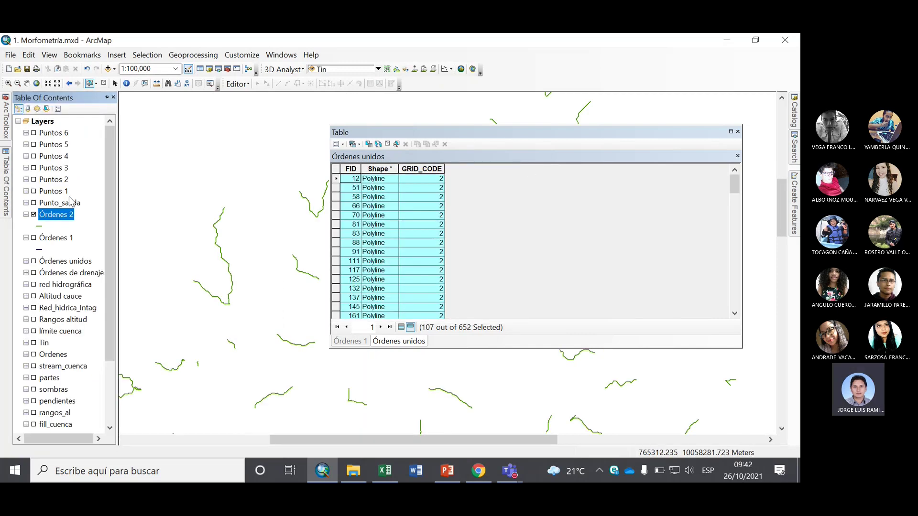
pyautogui.click(28, 238)
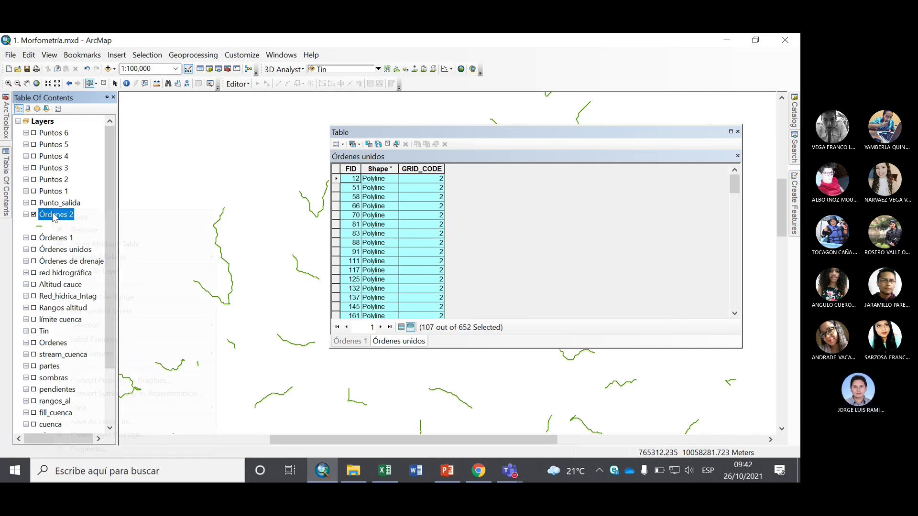
pyautogui.rightClick(55, 214)
pyautogui.click(99, 244)
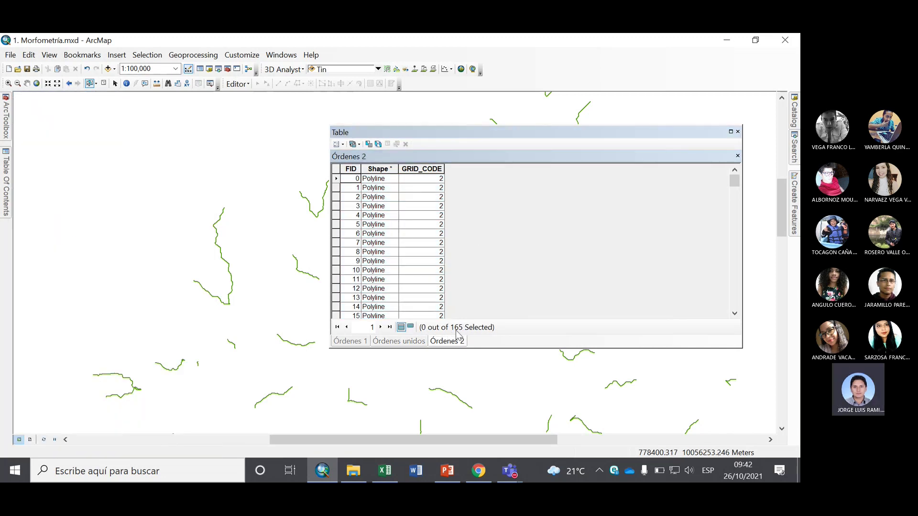
# Switch to the Excel workbook and enter 165 as the N° cauces of order 2 in G67.
pyautogui.click(385, 471)
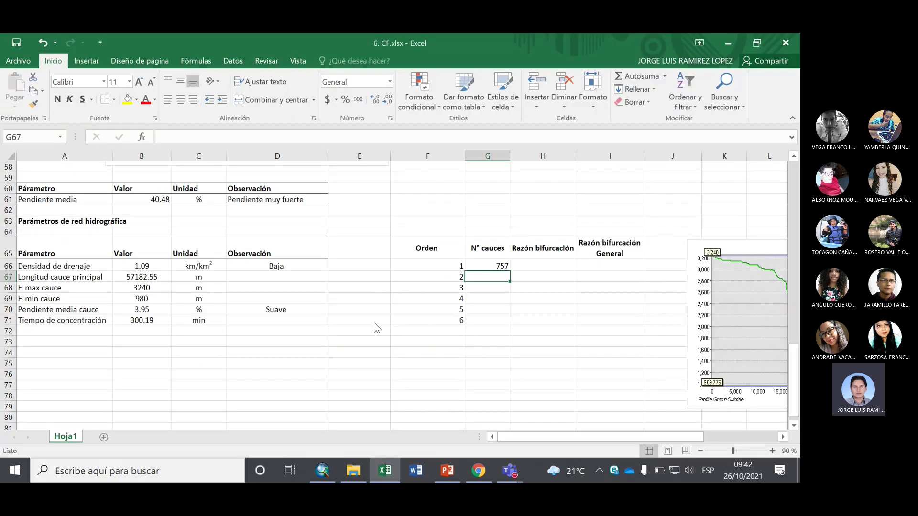
pyautogui.write('1')
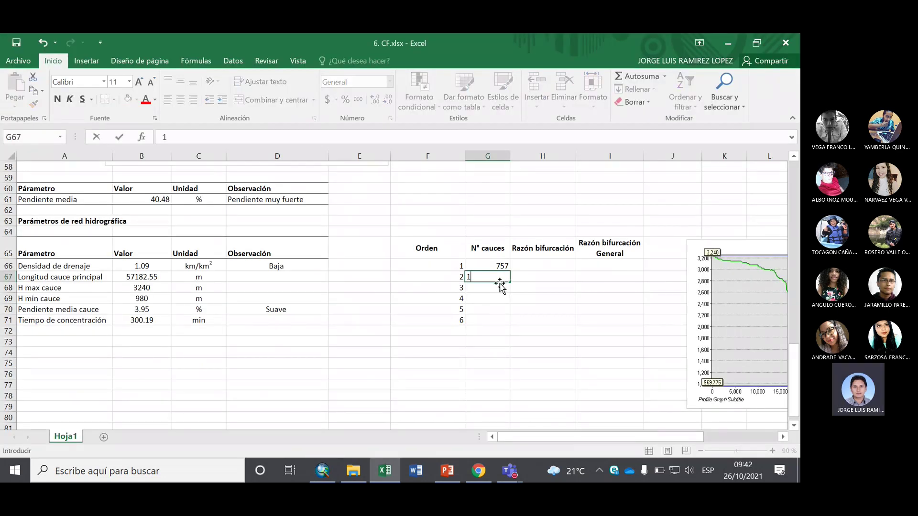
pyautogui.write('65')
pyautogui.press('Return')
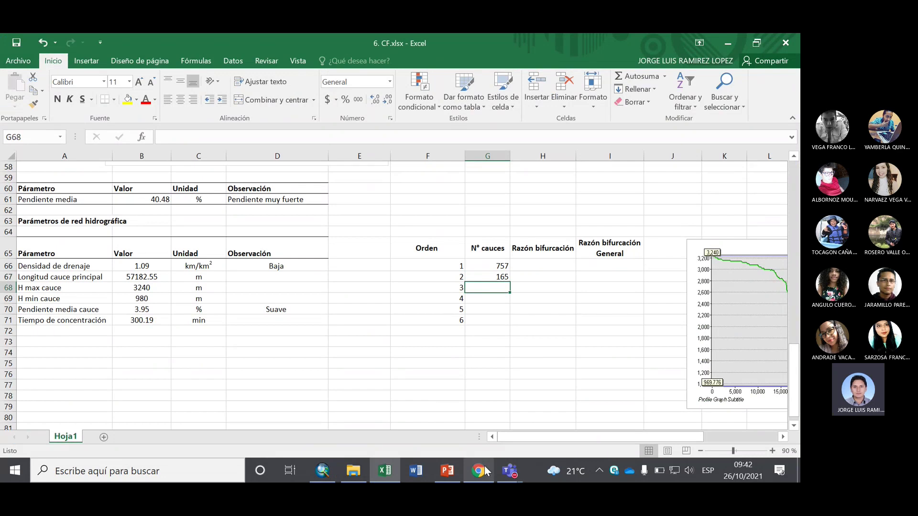
# Switch back to ArcMap, close the table window and reopen the attribute table of the Órdenes unidos layer.
pyautogui.click(322, 471)
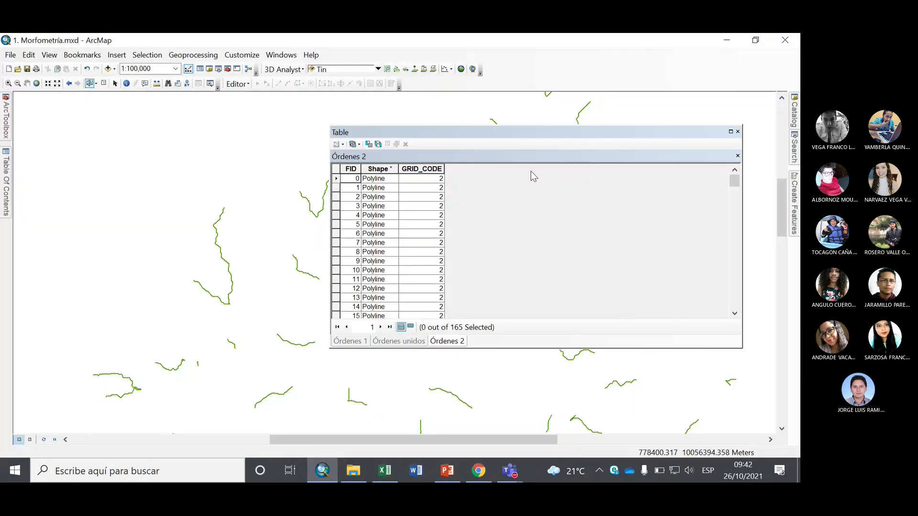
pyautogui.click(738, 132)
pyautogui.moveTo(7, 201)
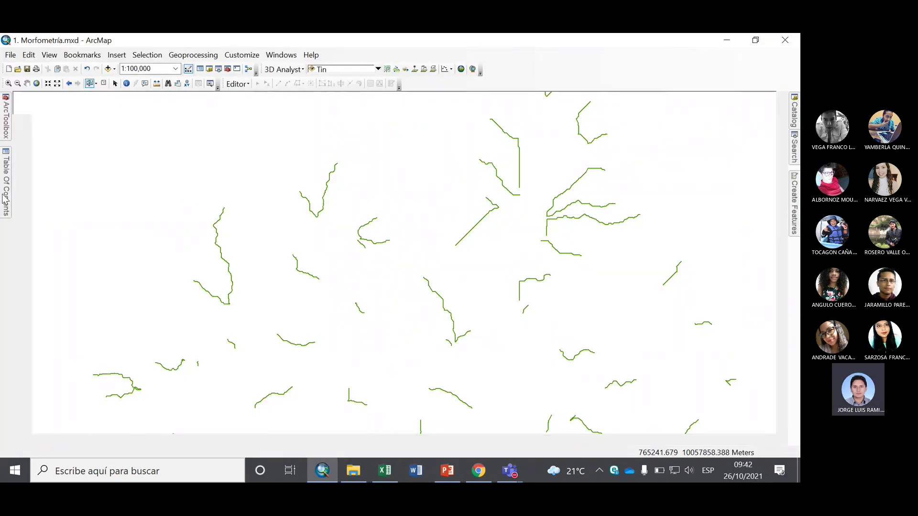
pyautogui.click(67, 249)
pyautogui.rightClick(67, 250)
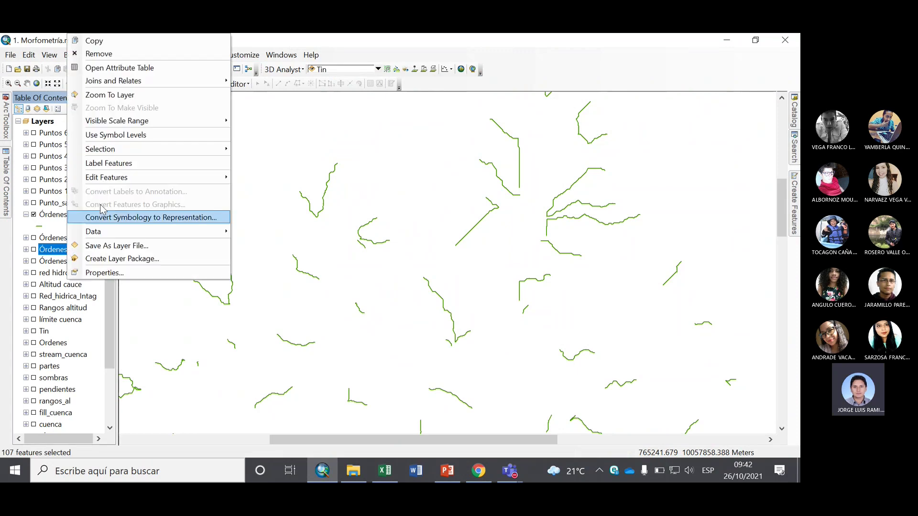
pyautogui.click(120, 68)
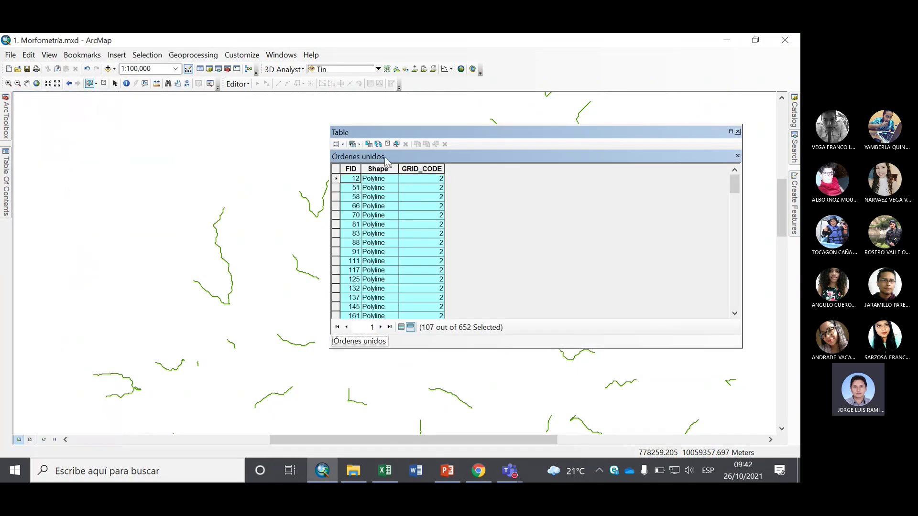
# Select the records of Órdenes unidos where "GRID_CODE" = 3, and move the selection dialog over the table.
pyautogui.click(343, 144)
pyautogui.click(375, 171)
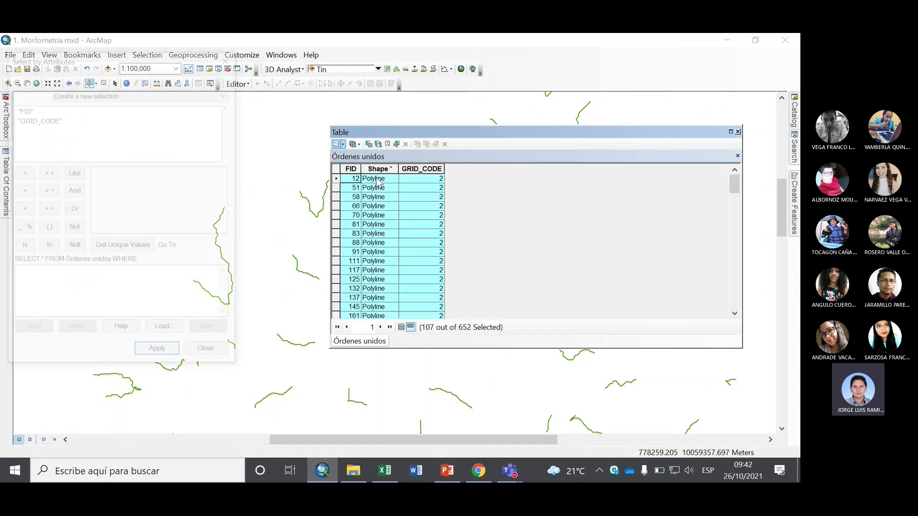
pyautogui.doubleClick(37, 118)
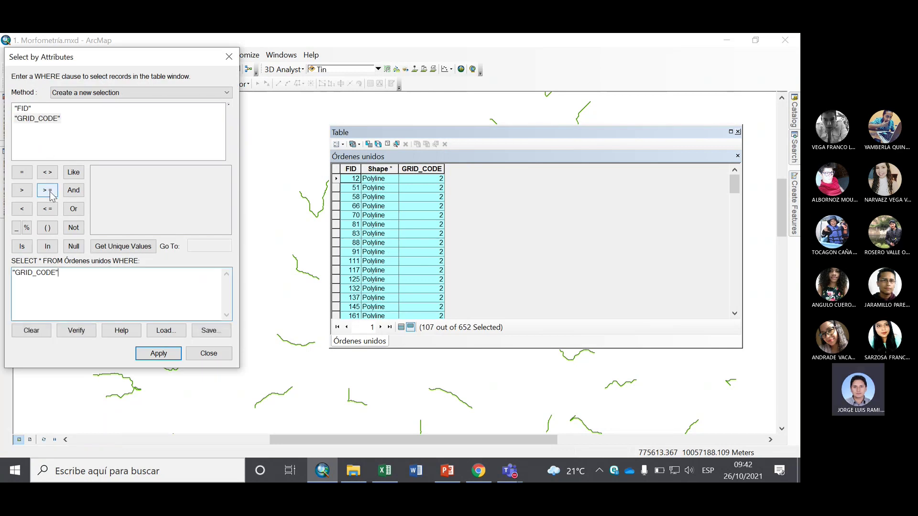
pyautogui.click(21, 172)
pyautogui.write('3')
pyautogui.click(158, 353)
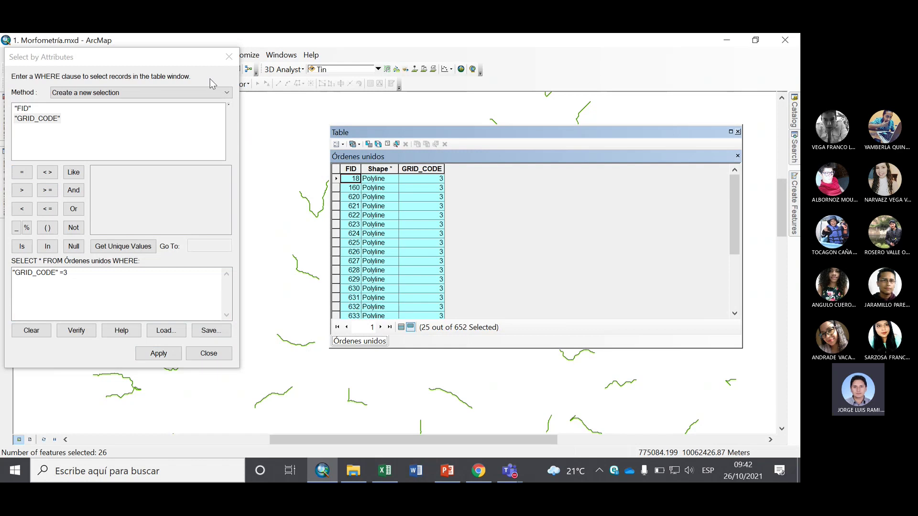
pyautogui.moveTo(210, 58); pyautogui.dragTo(579, 121)
# Run Split Line at Point on Órdenes unidos with Puntos 4 as point features, saving the output as Órdenes 3 in the 1. Morfometría folder.
pyautogui.moveTo(5, 125)
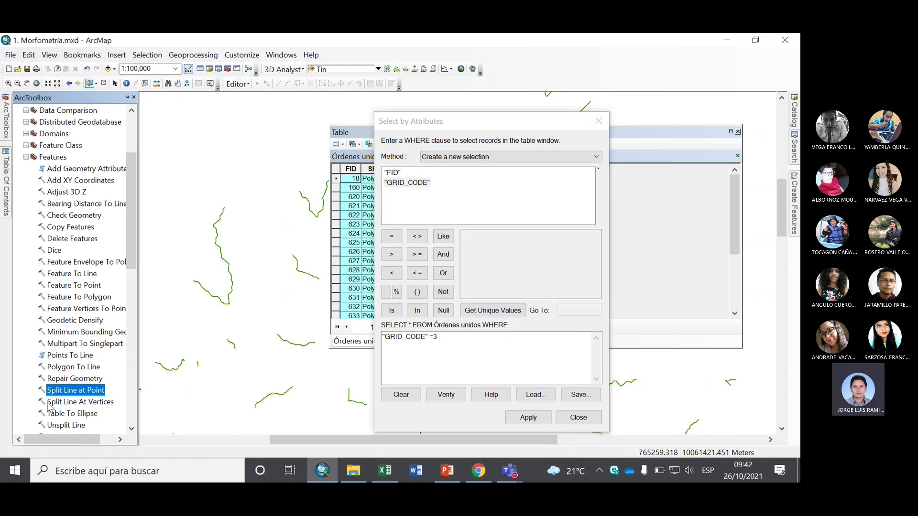
pyautogui.doubleClick(98, 394)
pyautogui.click(484, 97)
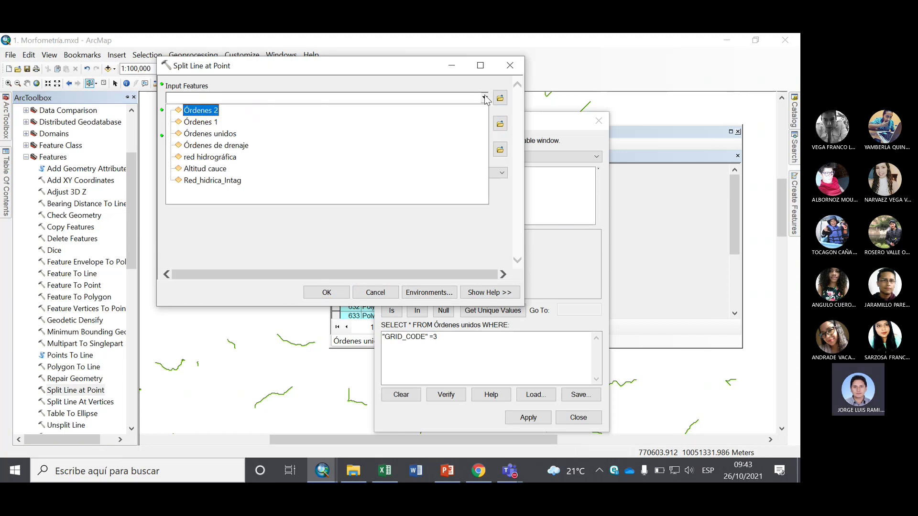
pyautogui.click(215, 134)
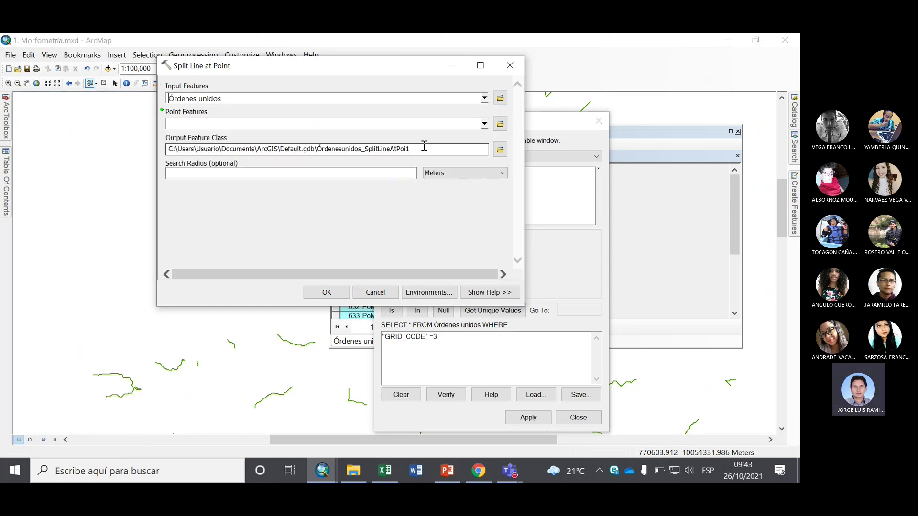
pyautogui.click(484, 124)
pyautogui.click(215, 161)
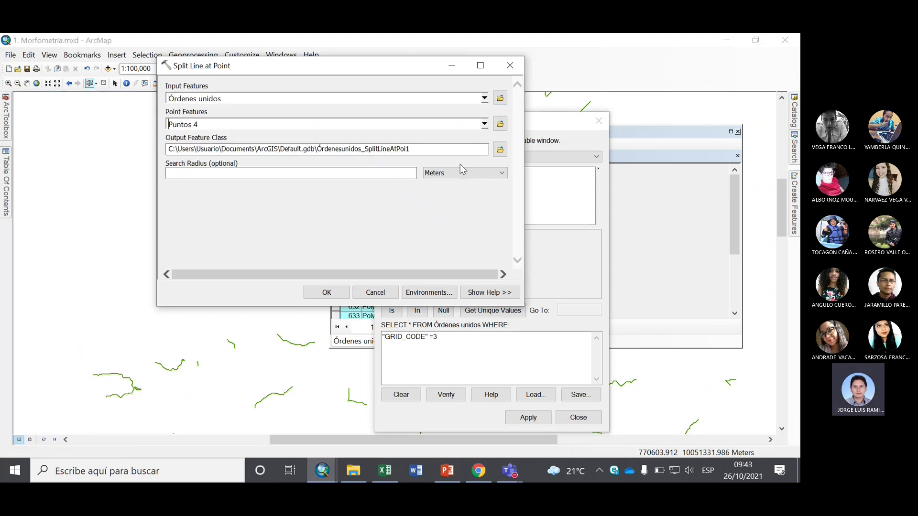
pyautogui.click(503, 150)
pyautogui.write('Órdenes 3')
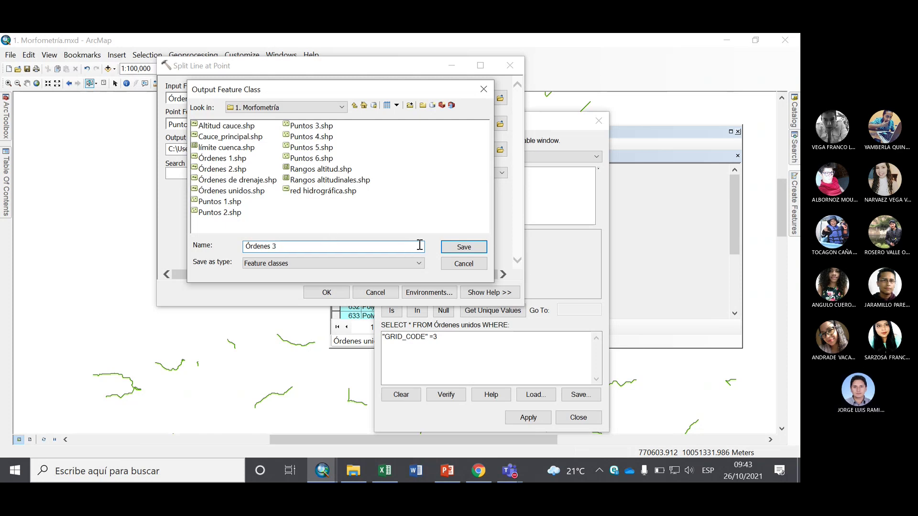
pyautogui.click(450, 247)
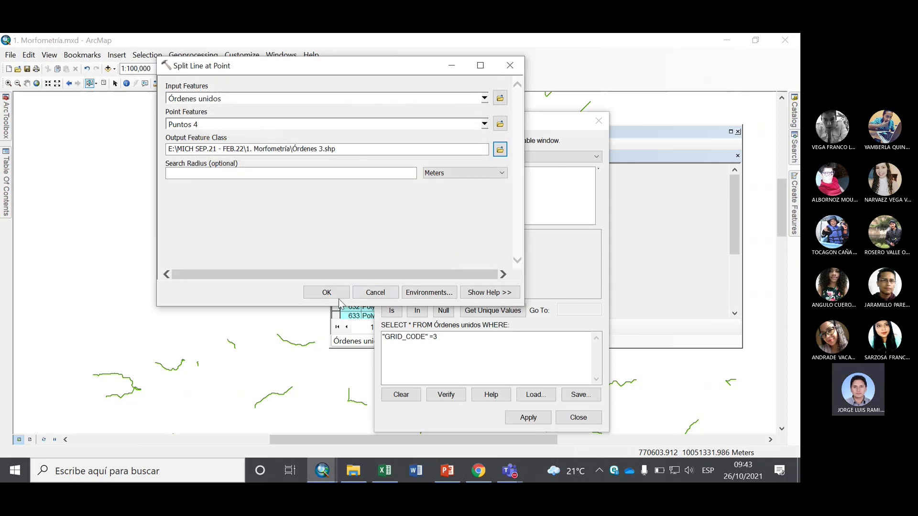
pyautogui.click(339, 294)
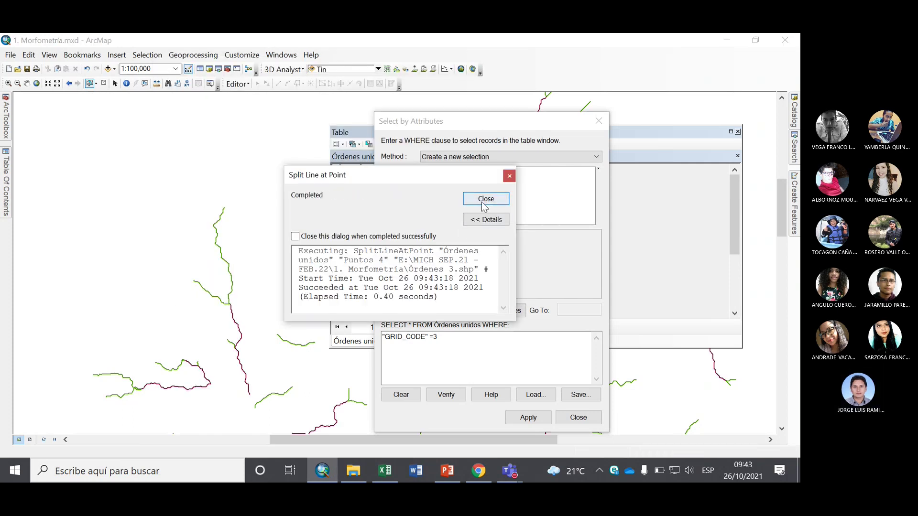
pyautogui.click(485, 199)
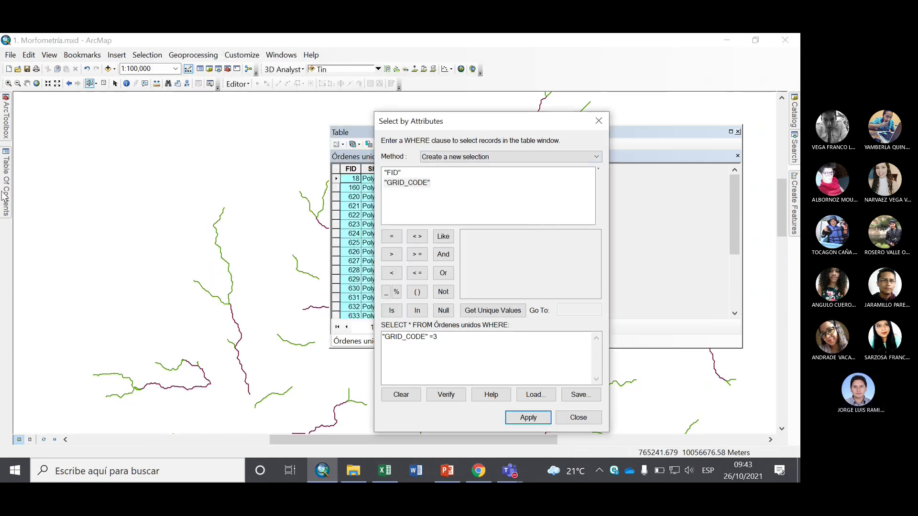
# Select the records of Órdenes unidos where "GRID_CODE" = 4.
pyautogui.click(449, 341)
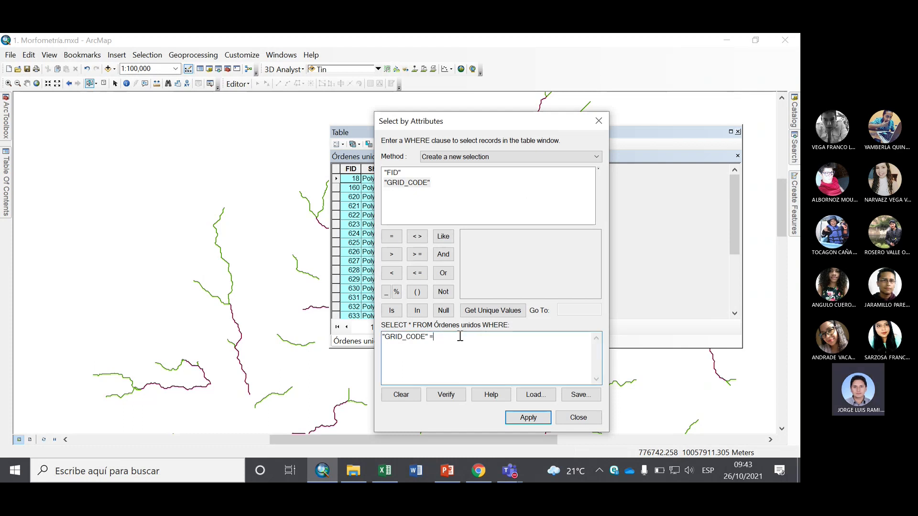
pyautogui.click(520, 418)
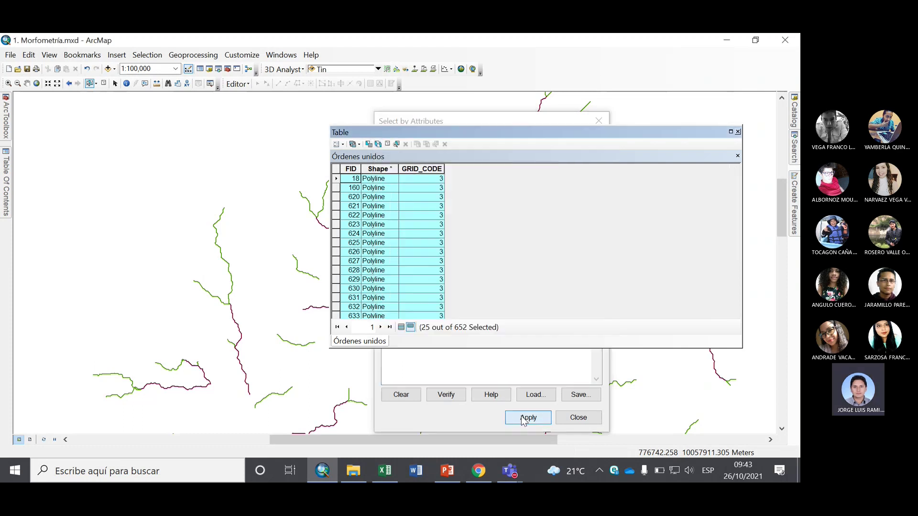
# Run Split Line at Point on Órdenes unidos with Puntos 5 as point features, saving the output as Órdenes 4 in the 1. Morfometría folder.
pyautogui.moveTo(6, 117)
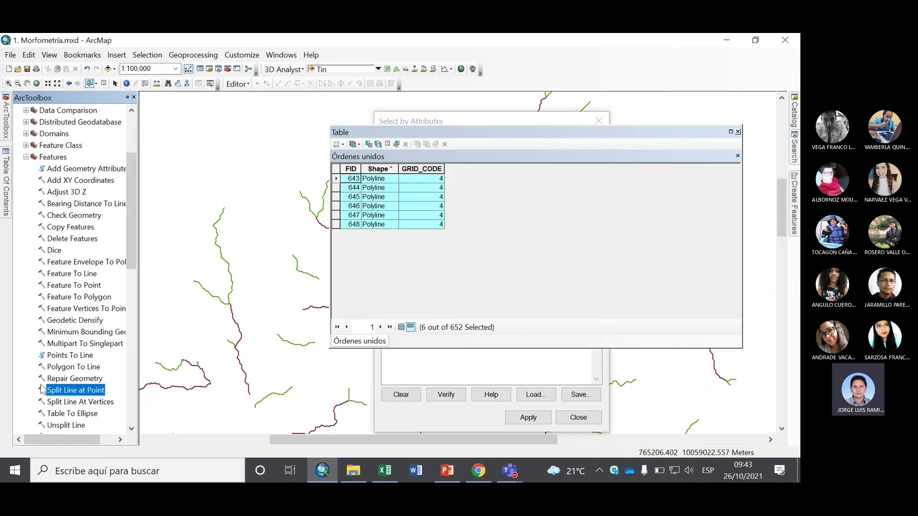
pyautogui.doubleClick(79, 390)
pyautogui.click(484, 98)
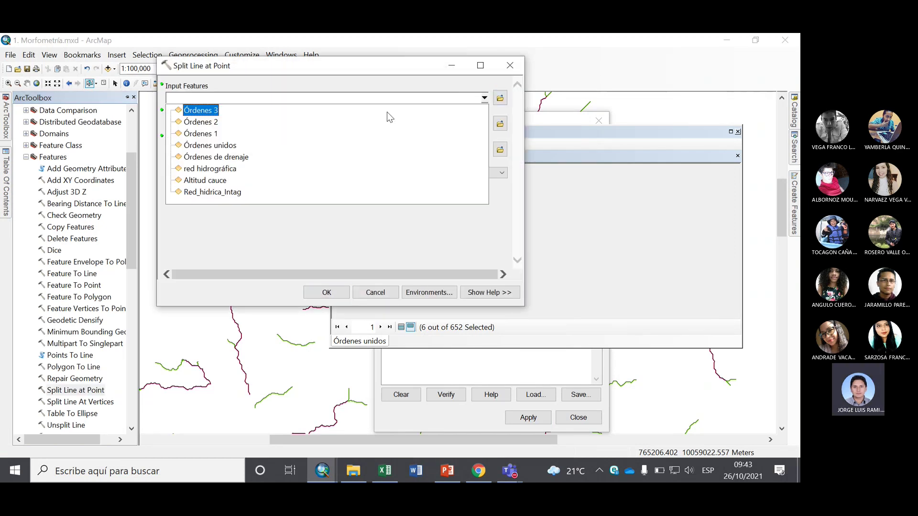
pyautogui.click(228, 146)
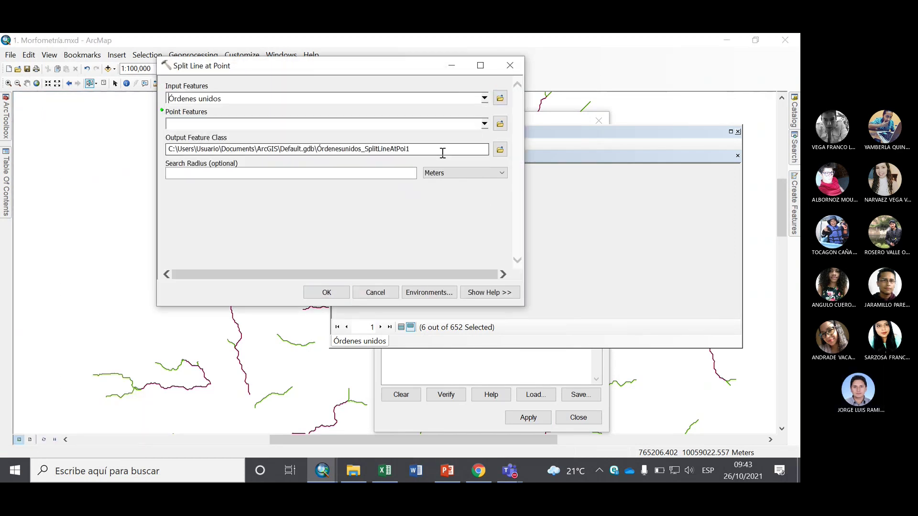
pyautogui.click(484, 124)
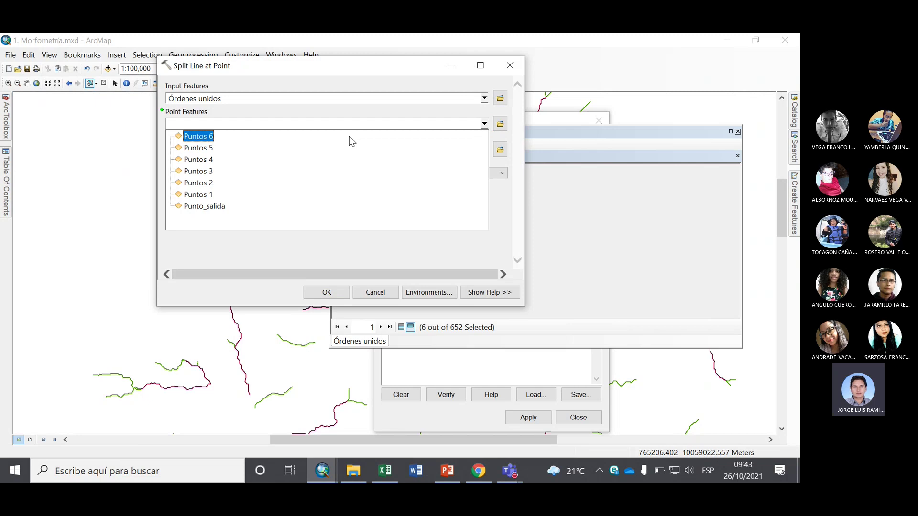
pyautogui.click(204, 148)
pyautogui.click(501, 149)
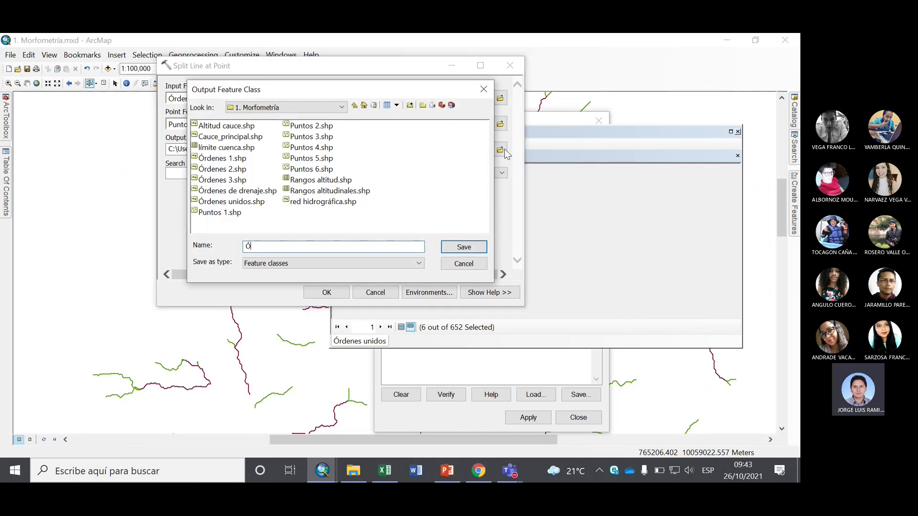
pyautogui.write('Órdenes 4')
pyautogui.click(465, 246)
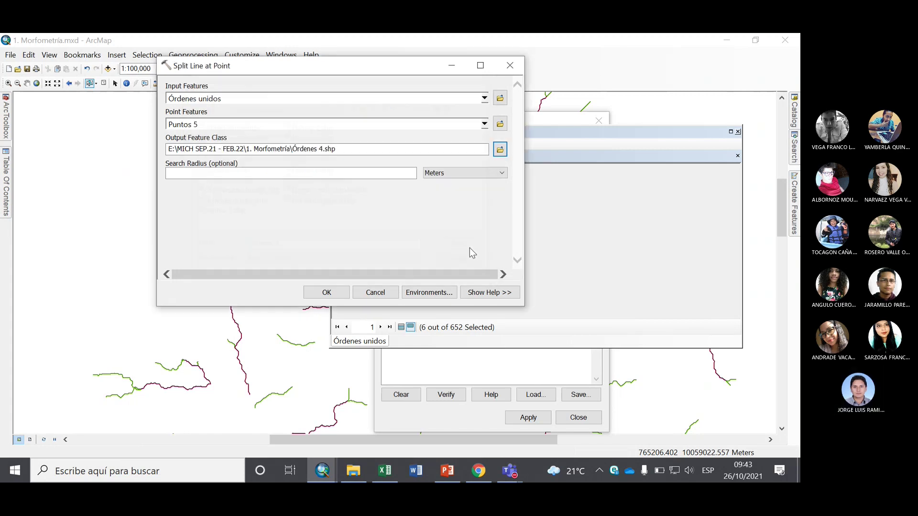
pyautogui.click(326, 292)
# Change the selection query on Órdenes unidos to "GRID_CODE" = 5 and apply it.
pyautogui.click(497, 200)
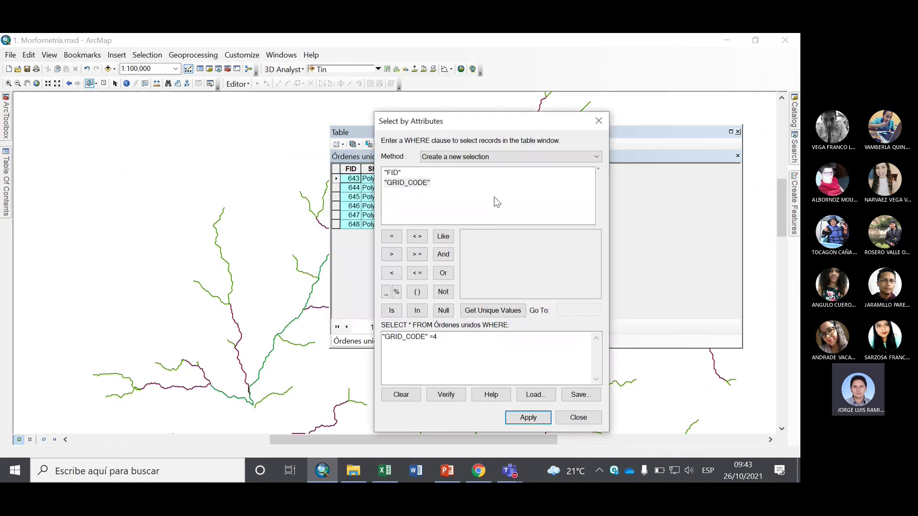
pyautogui.click(444, 343)
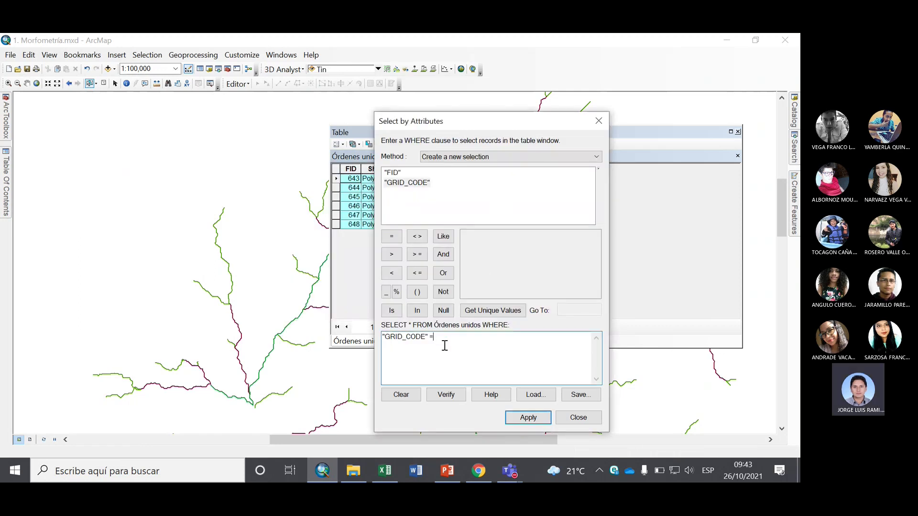
pyautogui.click(528, 418)
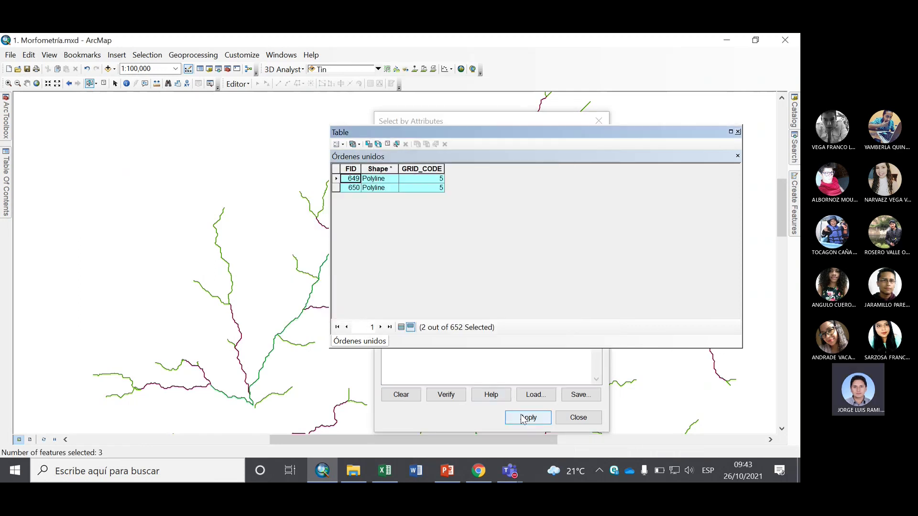
# Run Split Line at Point on Órdenes unidos with Puntos 6 as point features, saving the output as Órdenes 5 in the 1. Morfometría folder.
pyautogui.moveTo(6, 120)
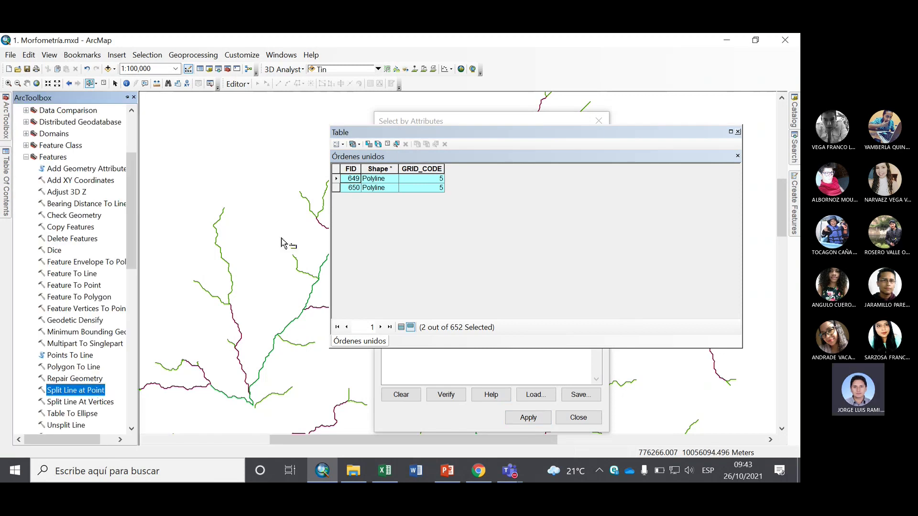
pyautogui.doubleClick(100, 391)
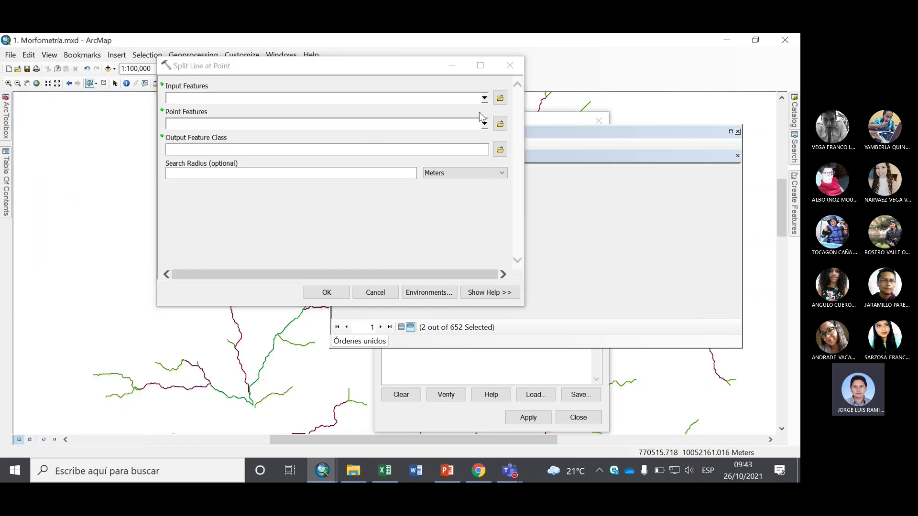
pyautogui.click(484, 99)
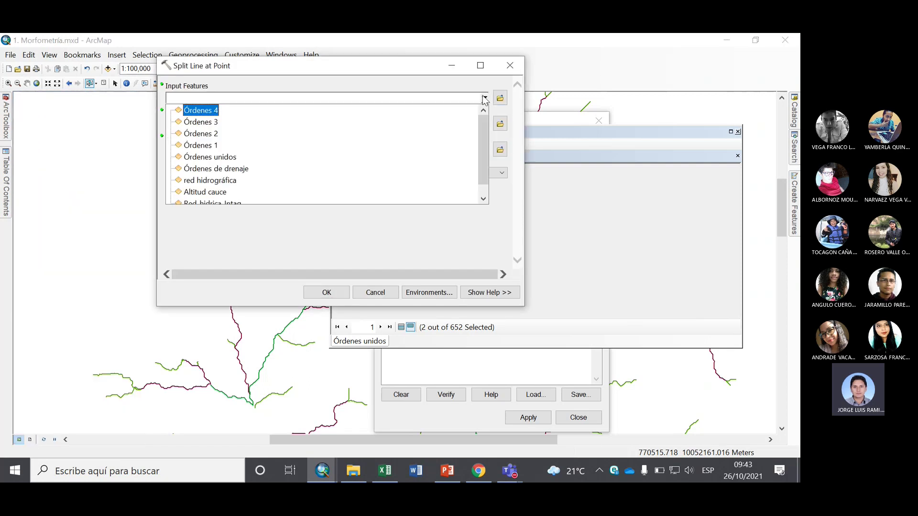
pyautogui.click(213, 157)
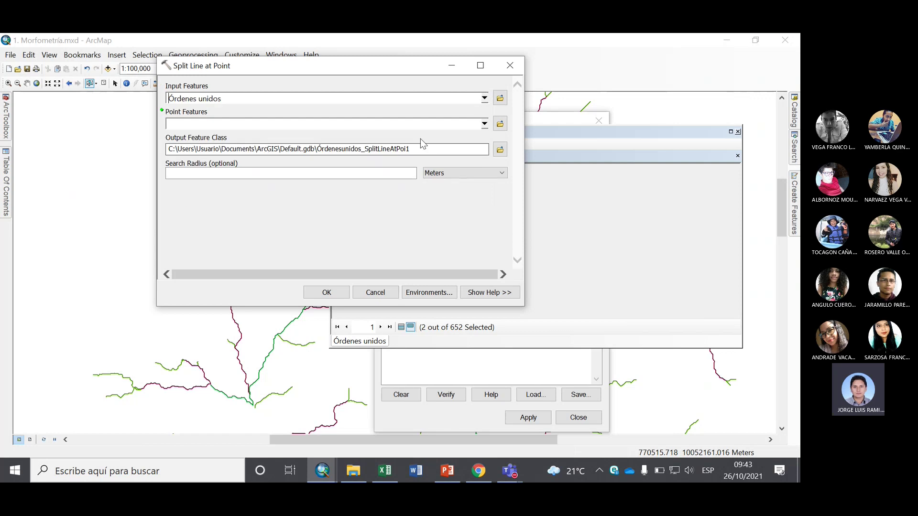
pyautogui.click(484, 124)
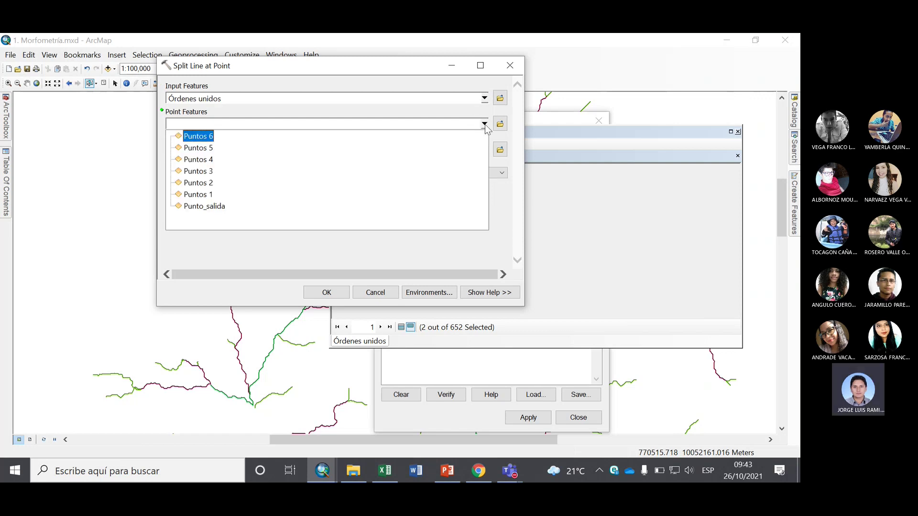
pyautogui.click(215, 155)
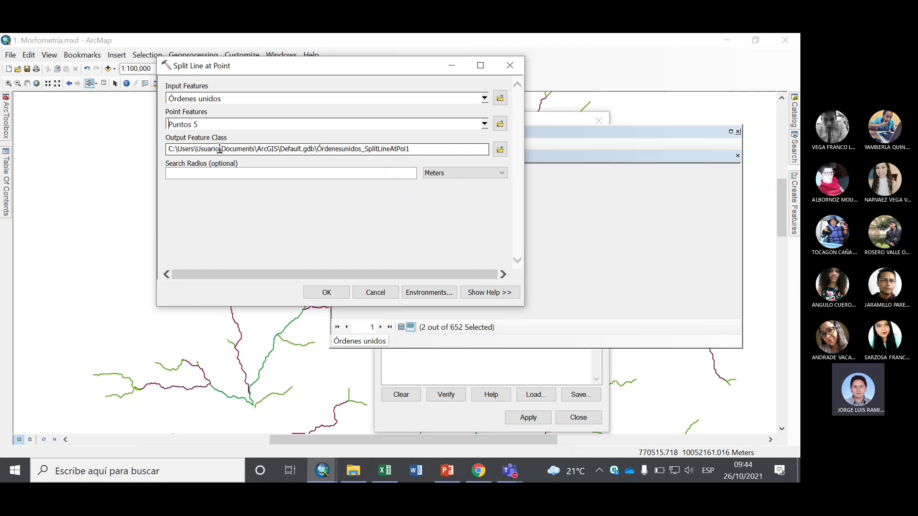
pyautogui.click(484, 124)
pyautogui.click(224, 136)
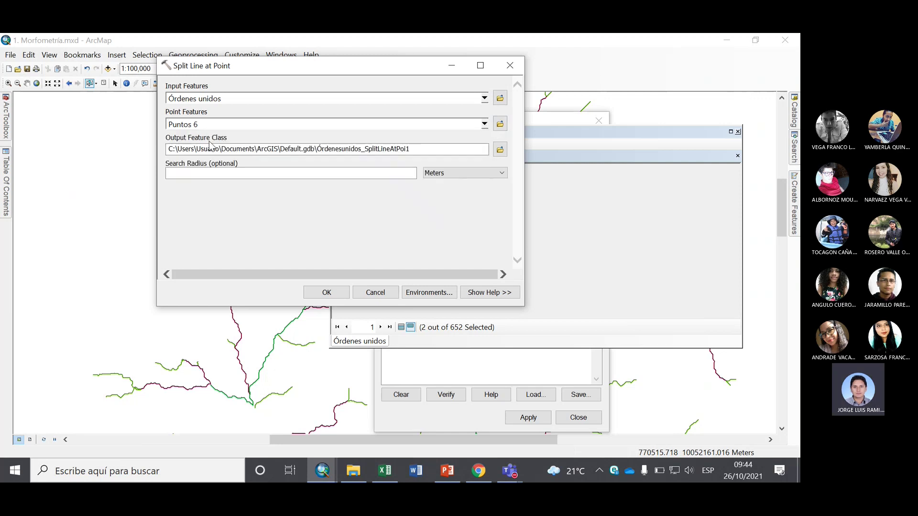
pyautogui.click(500, 150)
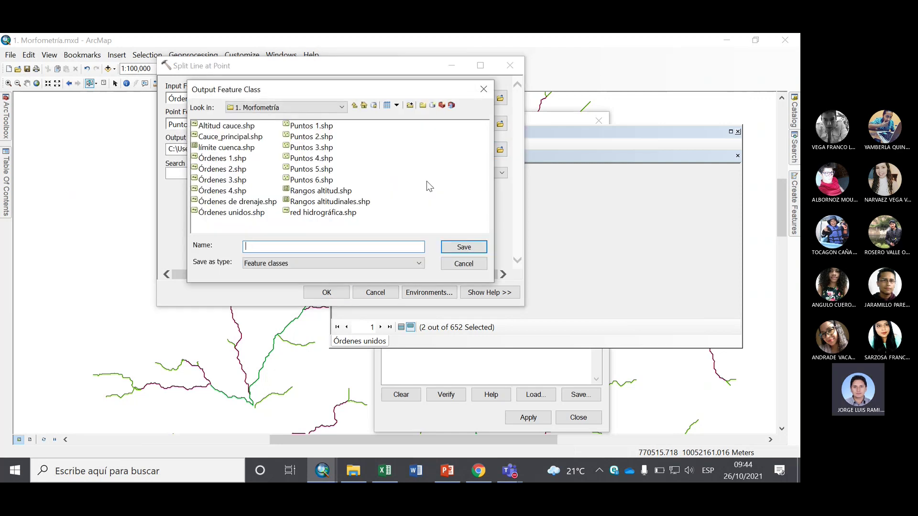
pyautogui.write('Órdene')
pyautogui.click(452, 248)
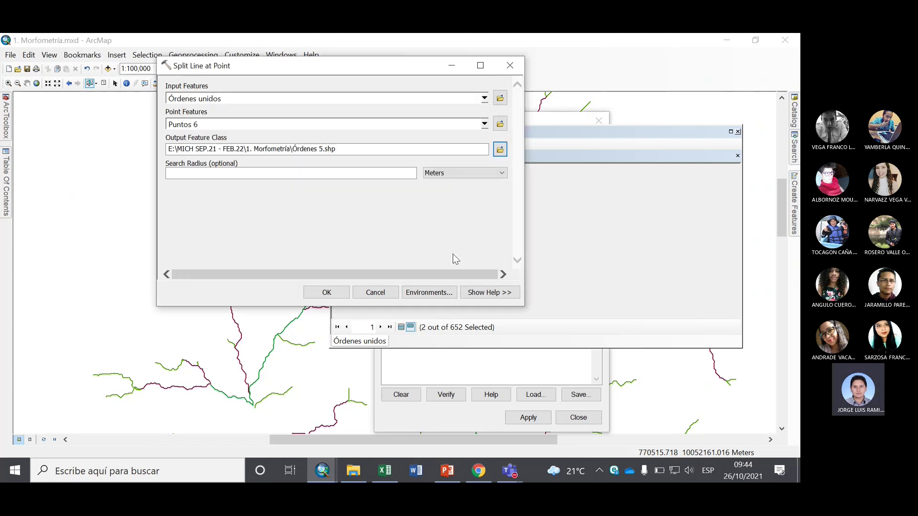
pyautogui.click(325, 293)
# Close the Select by Attributes dialog and the attribute table window.
pyautogui.click(488, 199)
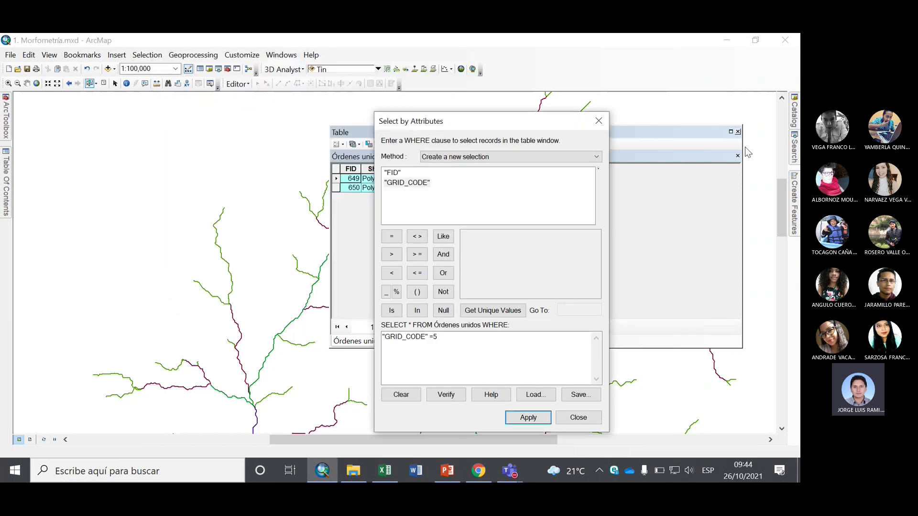
pyautogui.click(598, 120)
pyautogui.click(738, 131)
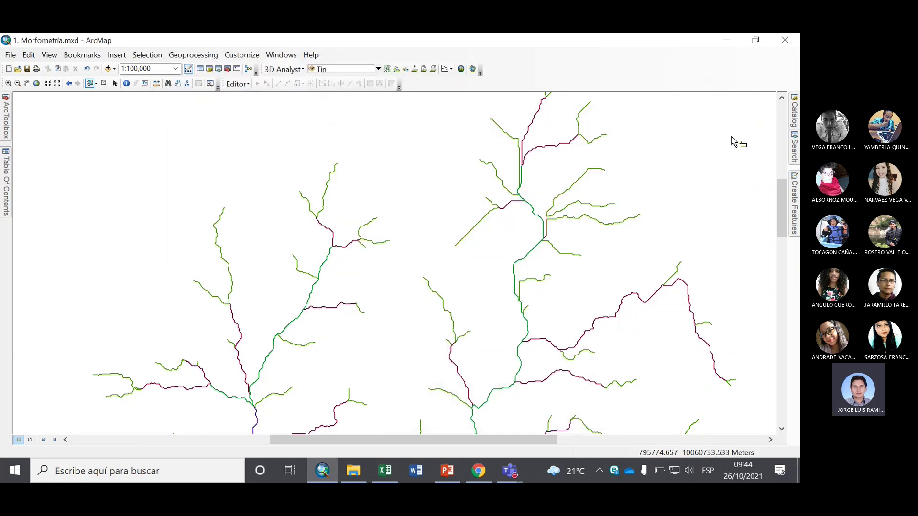
# Hide the Órdenes 2, Órdenes 3, Órdenes 4 and Órdenes 5 layers and collapse their legends.
pyautogui.click(6, 182)
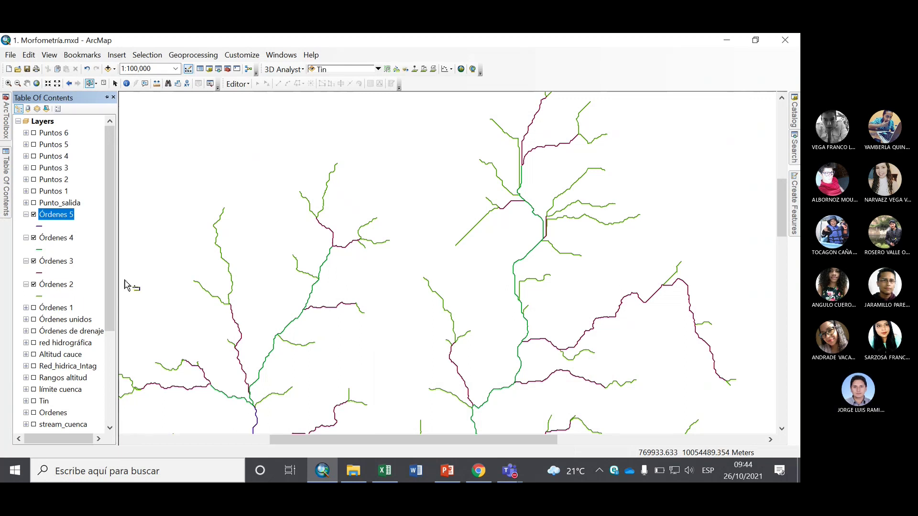
pyautogui.click(34, 284)
pyautogui.click(26, 284)
pyautogui.click(25, 261)
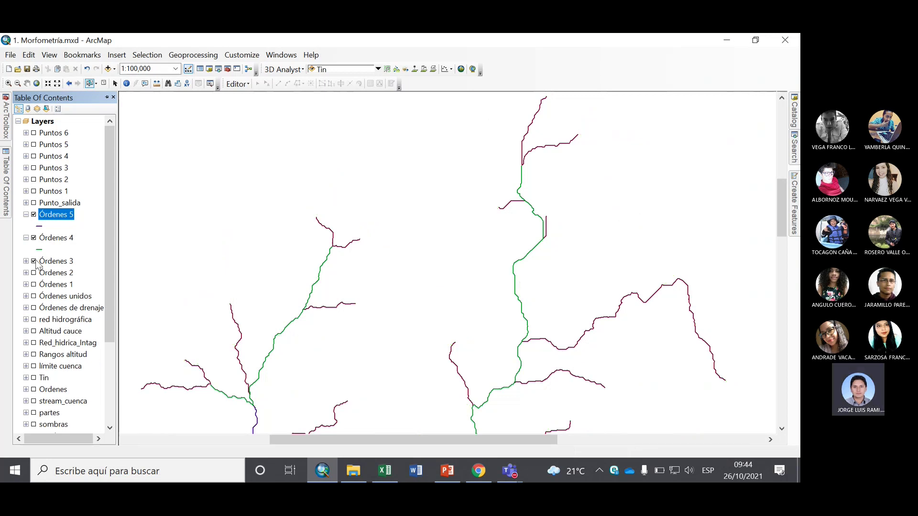
pyautogui.click(34, 261)
pyautogui.click(34, 237)
pyautogui.click(25, 238)
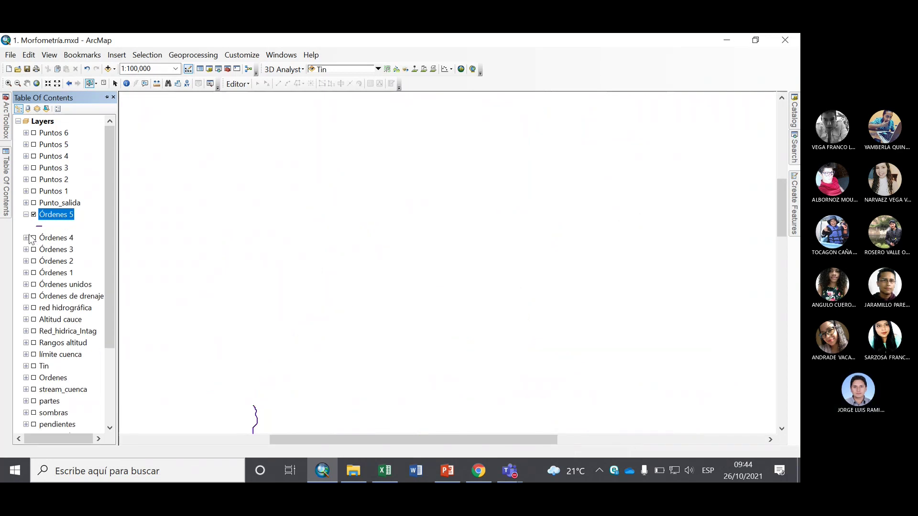
pyautogui.click(34, 214)
pyautogui.click(26, 214)
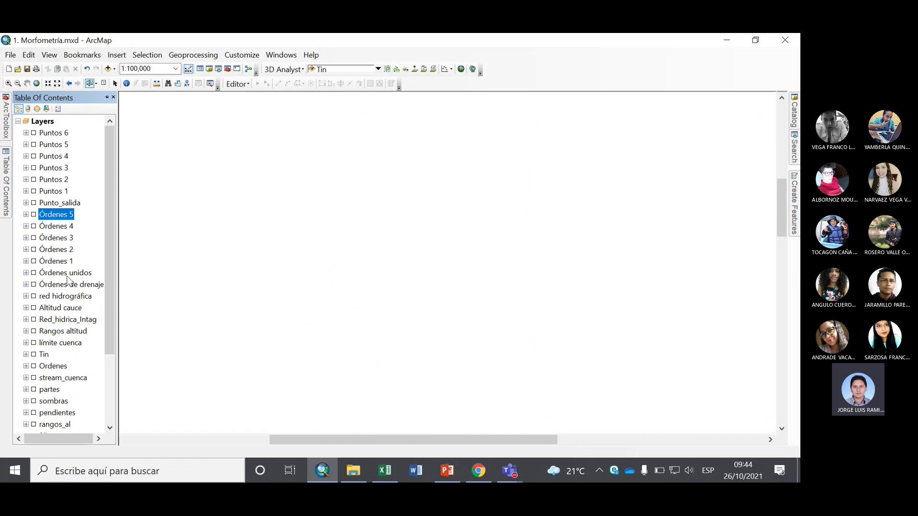
# Open the attribute table of Órdenes 3, and enter 40 as the N° cauces of order 3 in G68 of the Excel workbook.
pyautogui.rightClick(58, 238)
pyautogui.click(104, 244)
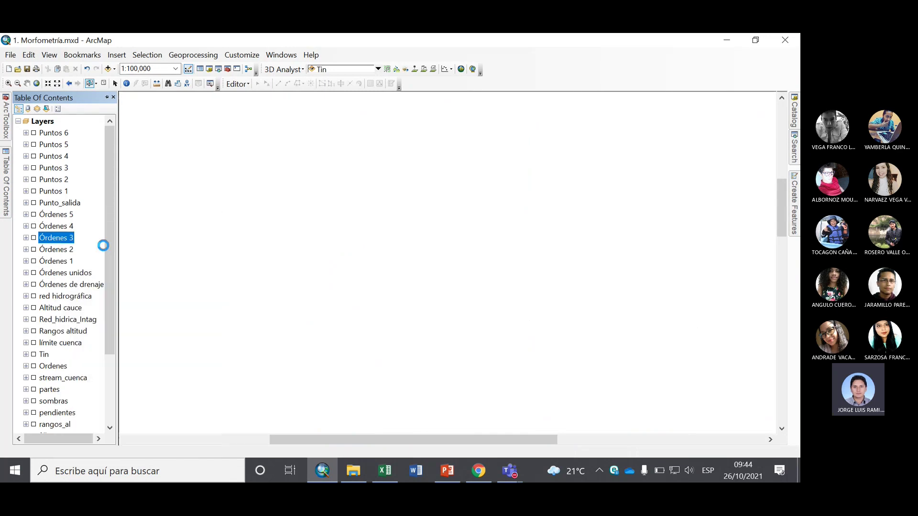
pyautogui.click(385, 470)
pyautogui.write('40')
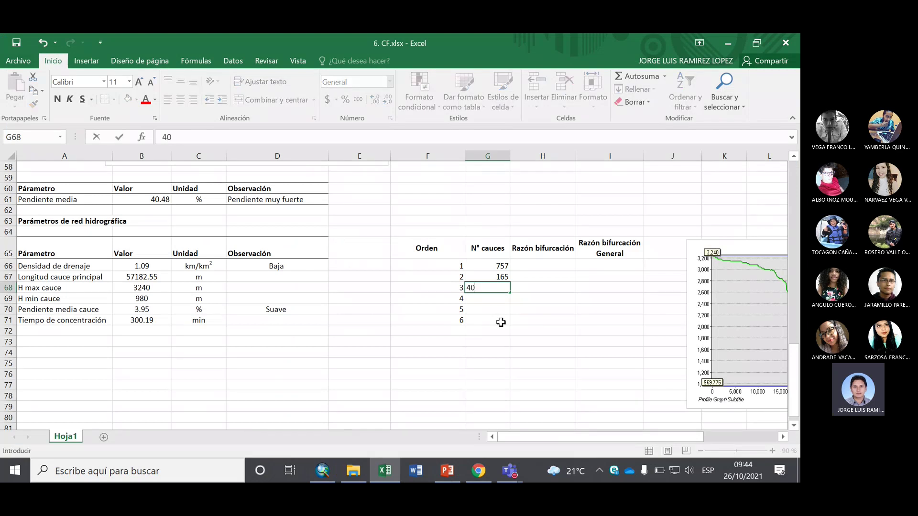
pyautogui.press('Return')
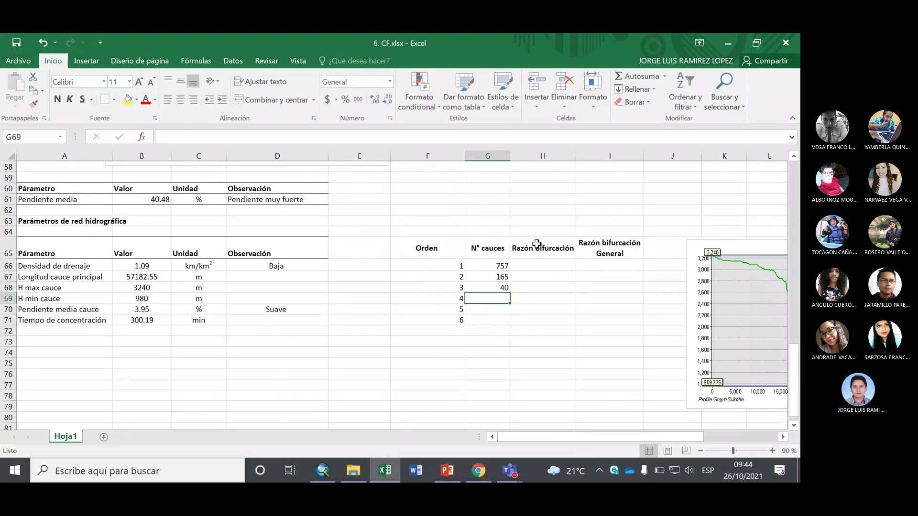
# Switch back to ArcMap and open the attribute table of the Órdenes 4 layer.
pyautogui.click(478, 471)
pyautogui.click(385, 471)
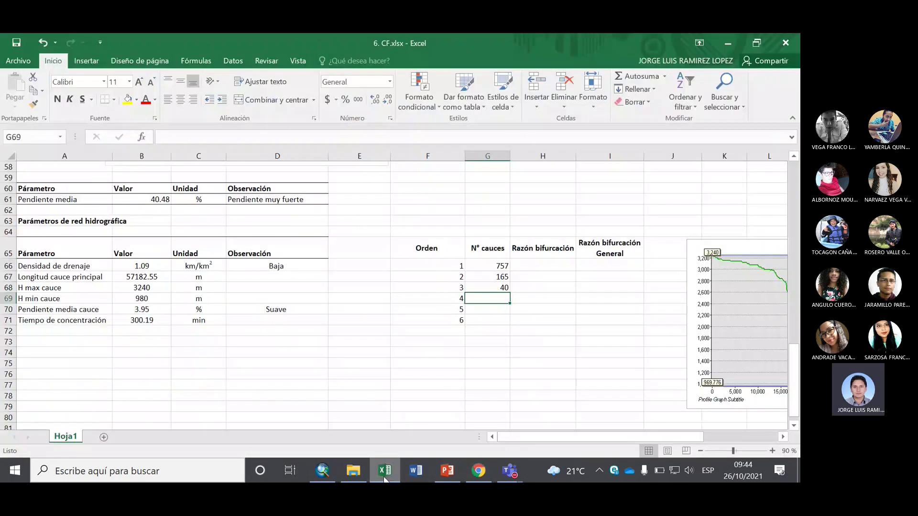
pyautogui.click(322, 471)
pyautogui.moveTo(7, 172)
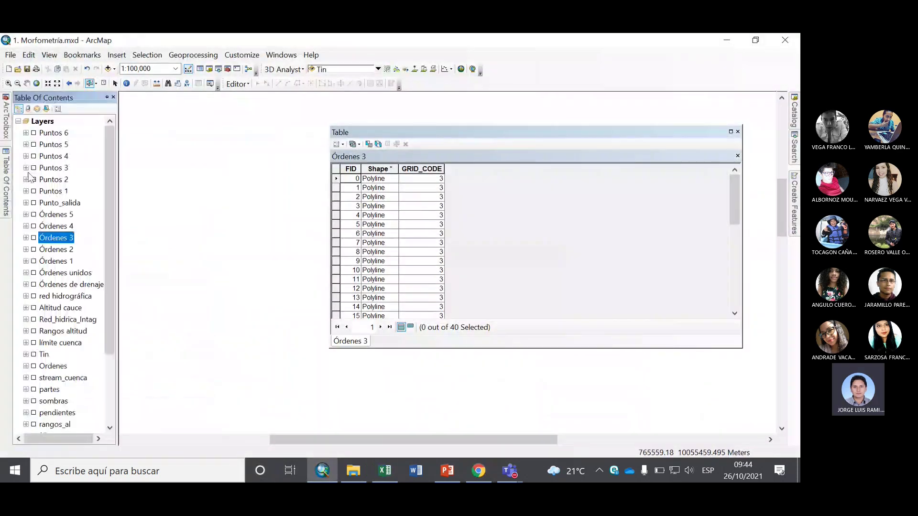
pyautogui.click(59, 227)
pyautogui.rightClick(59, 227)
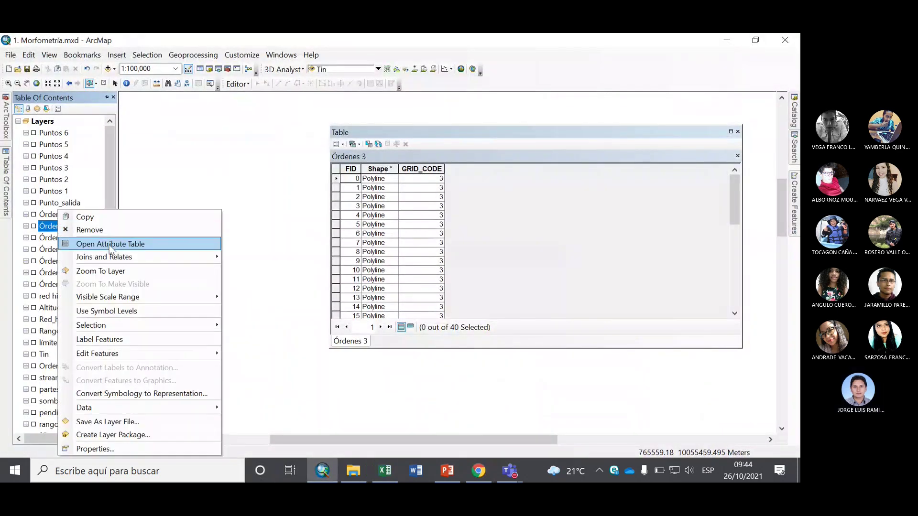
pyautogui.click(123, 243)
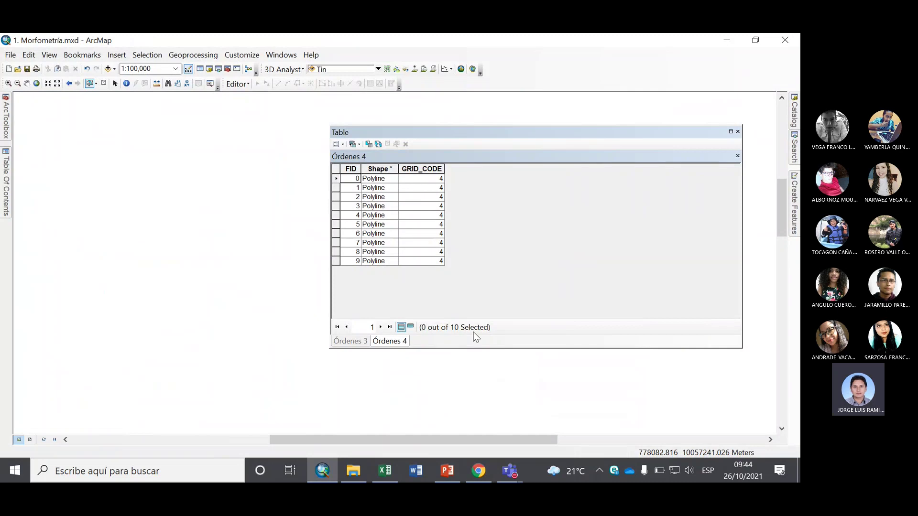
# Switch to the Excel workbook and enter 10 as the N° cauces of order 4 in G69.
pyautogui.click(385, 471)
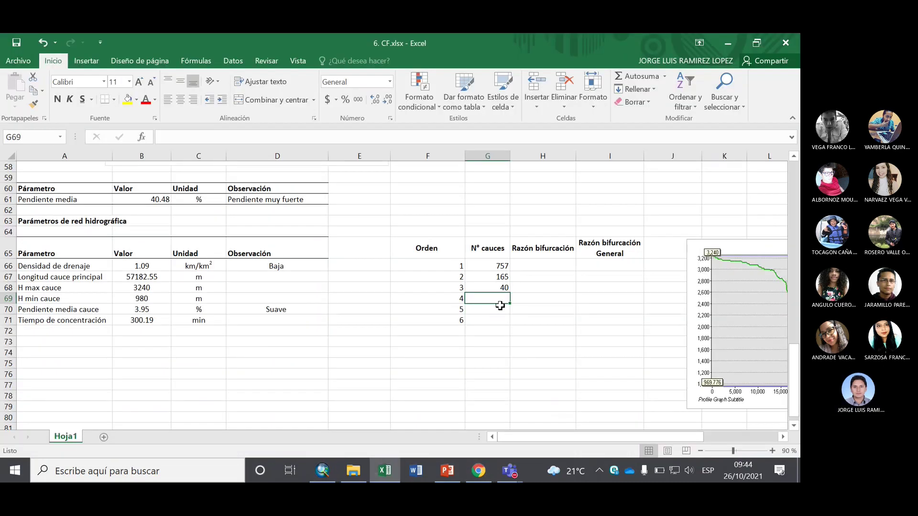
pyautogui.write('10')
pyautogui.press('Return')
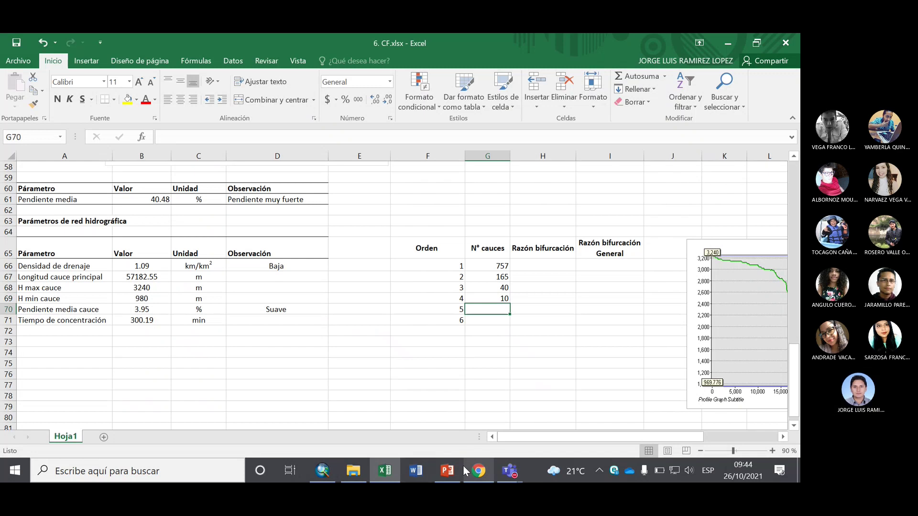
# Switch to ArcMap and open the attribute table of the Órdenes 5 layer.
pyautogui.click(322, 476)
pyautogui.moveTo(6, 182)
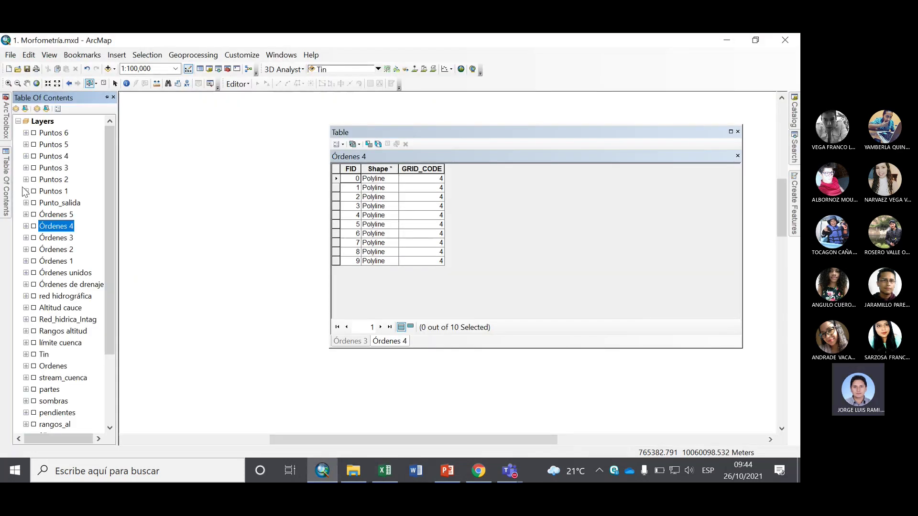
pyautogui.rightClick(58, 213)
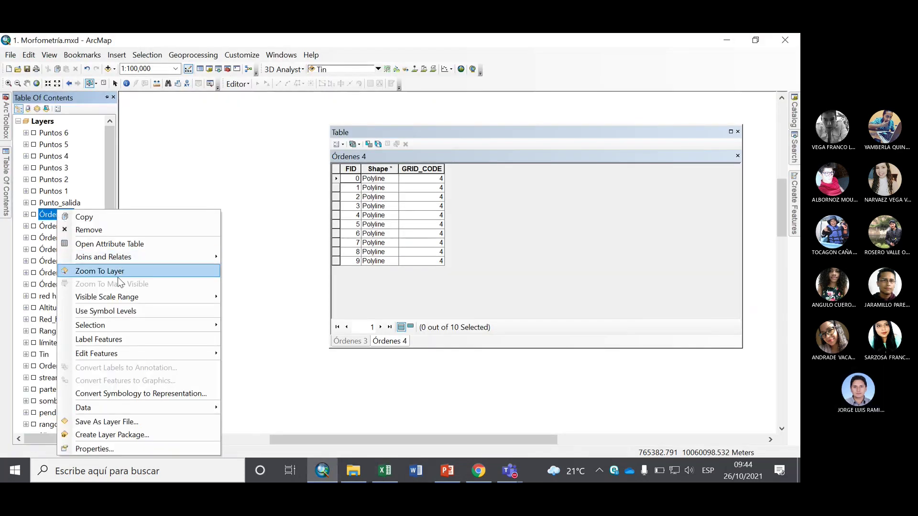
pyautogui.moveTo(122, 359)
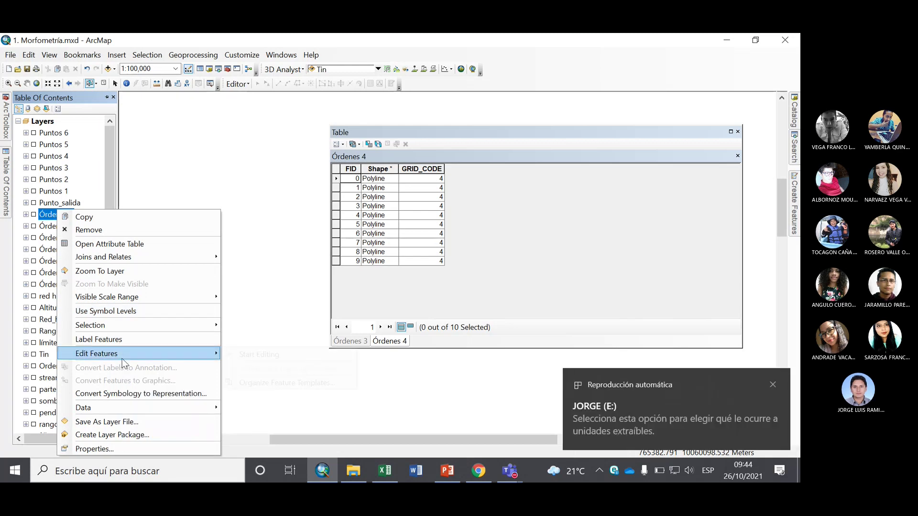
pyautogui.click(93, 246)
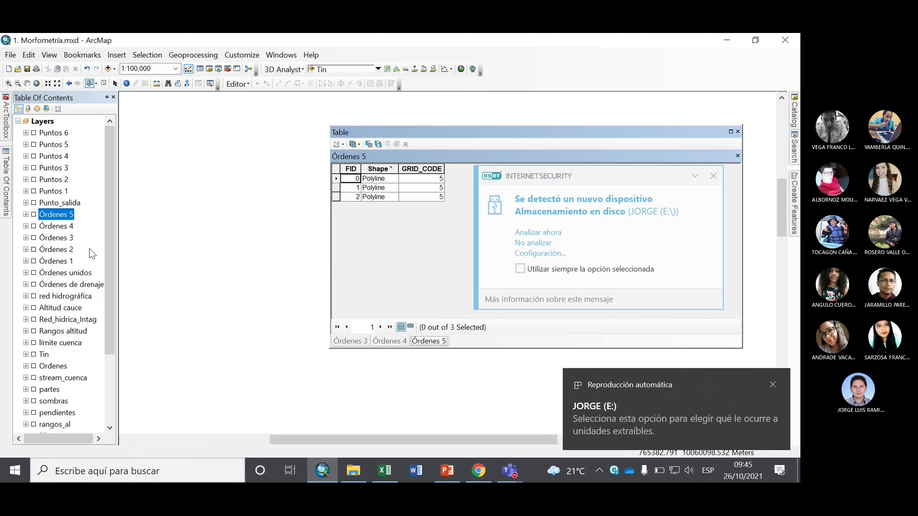
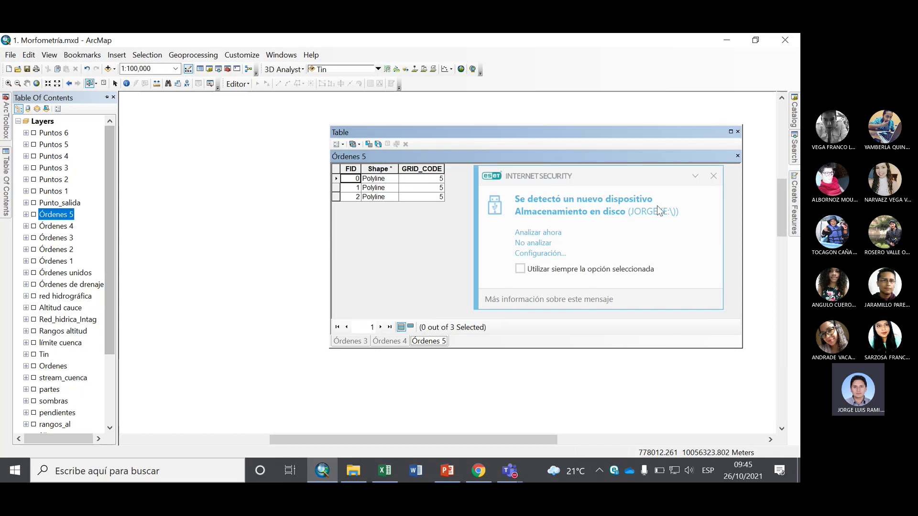
# Select the FID 0 record in the Órdenes 5 table and show the Órdenes 5 layer to locate that stream on the map.
pyautogui.click(336, 178)
pyautogui.moveTo(13, 201)
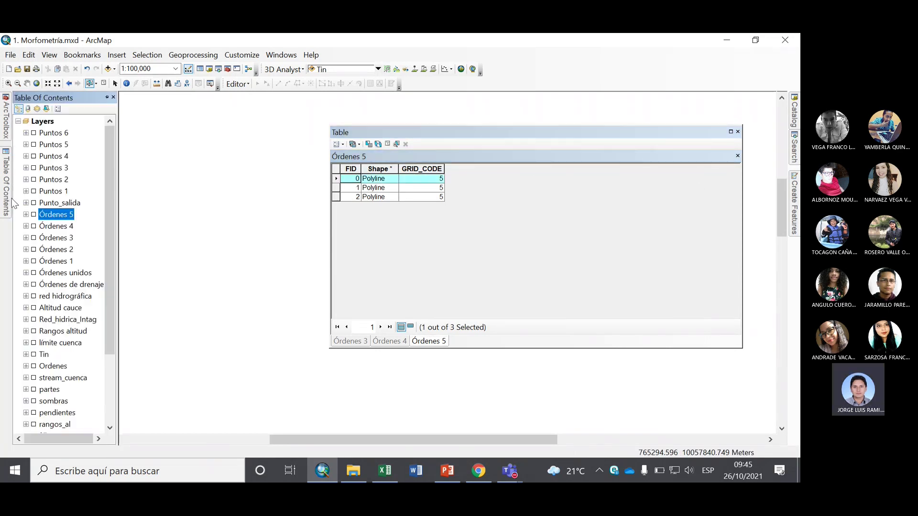
pyautogui.click(33, 214)
pyautogui.scroll(1, 250, 364)
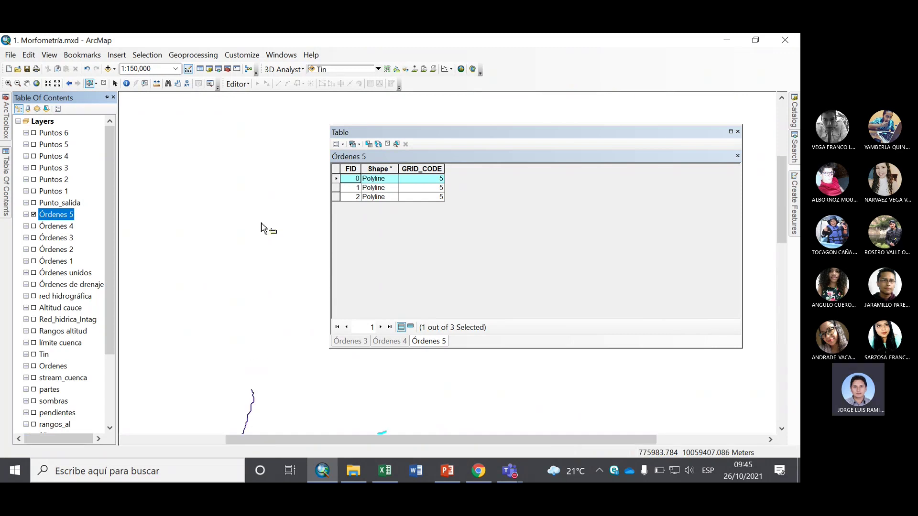
pyautogui.moveTo(242, 324); pyautogui.dragTo(244, 195)
pyautogui.moveTo(280, 381); pyautogui.dragTo(222, 306)
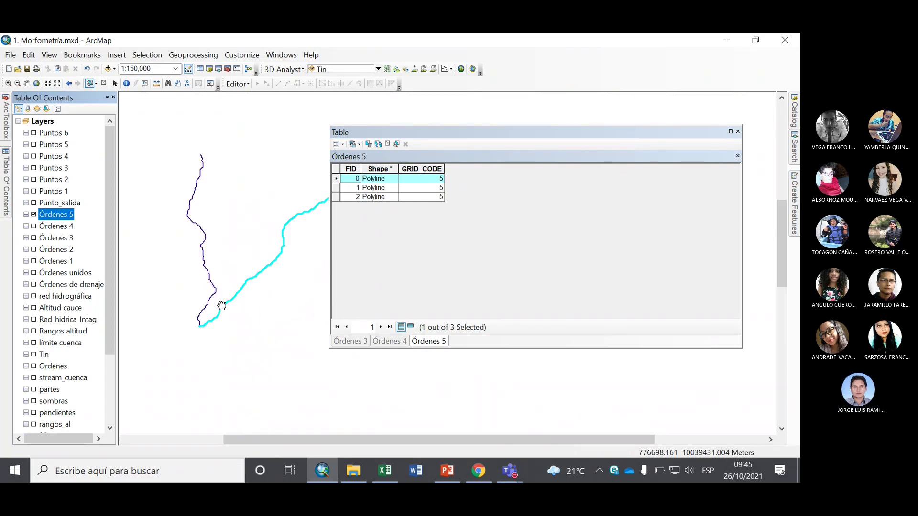
pyautogui.scroll(1, 241, 327)
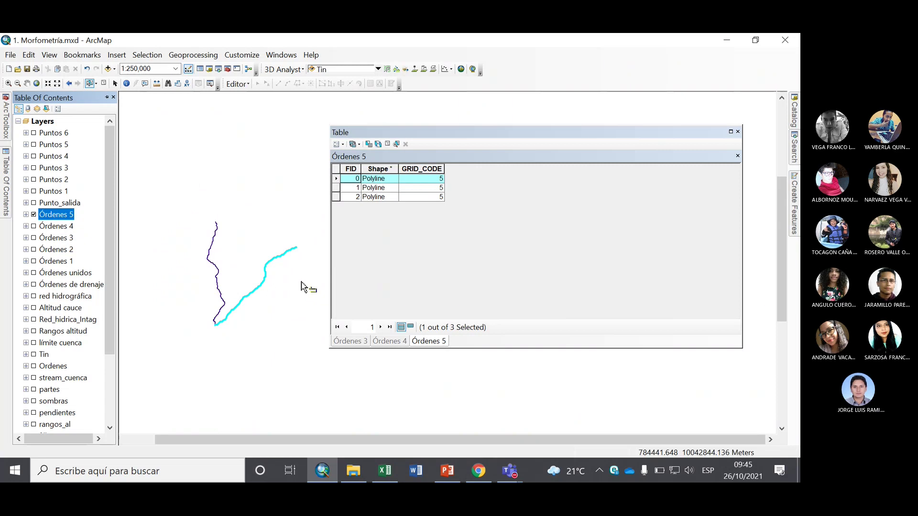
# Select the FID 2 record of Órdenes 5 and zoom to it to compare its location with the other order 5 streams.
pyautogui.click(337, 187)
pyautogui.click(337, 197)
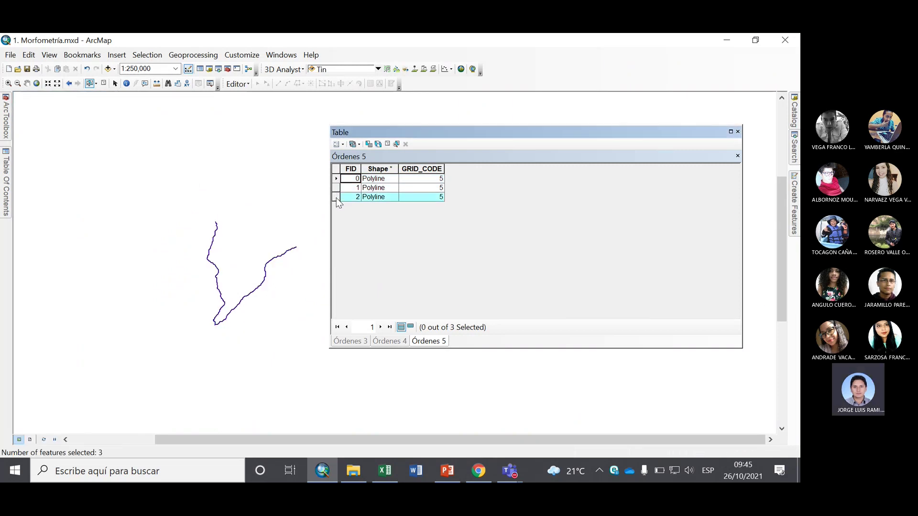
pyautogui.doubleClick(336, 198)
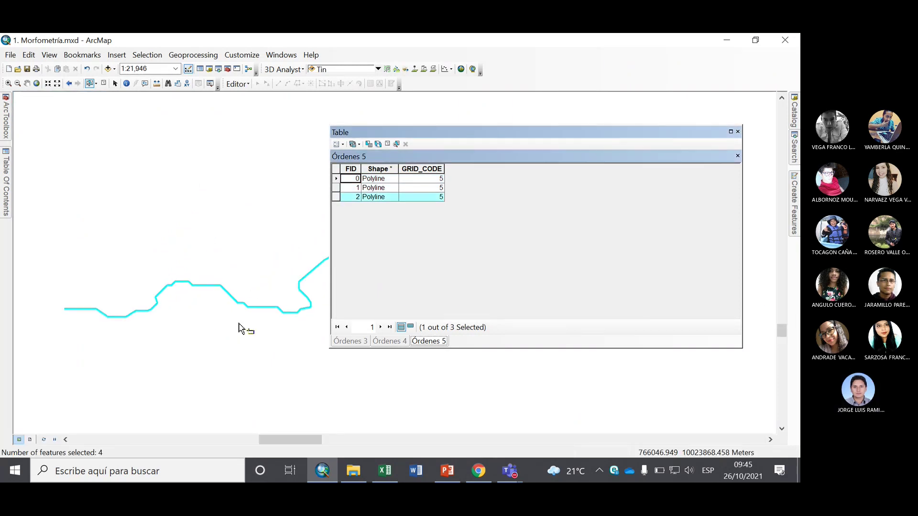
pyautogui.scroll(2, 240, 328)
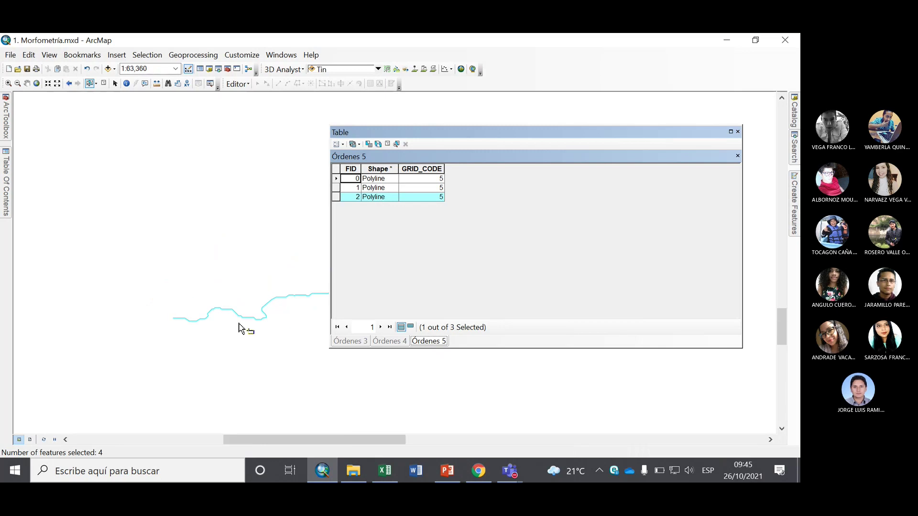
pyautogui.scroll(1, 302, 361)
pyautogui.moveTo(232, 301); pyautogui.dragTo(168, 313)
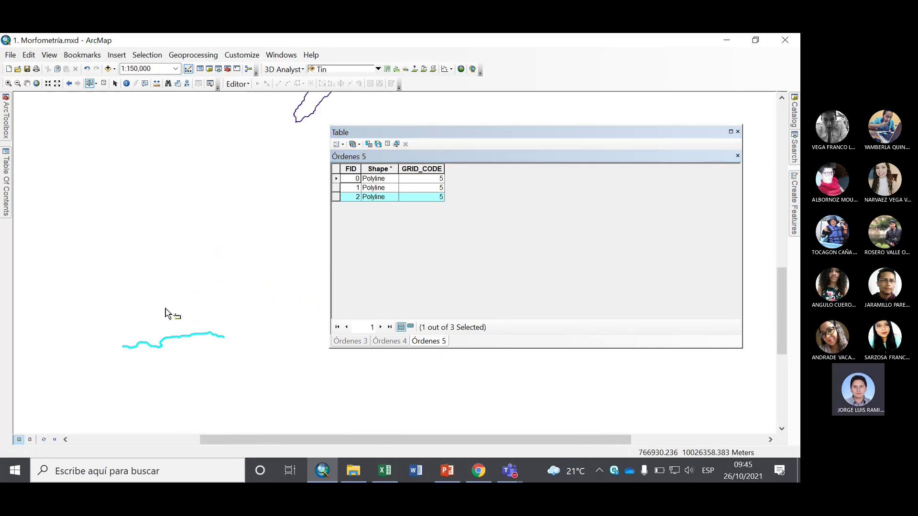
pyautogui.scroll(1, 185, 300)
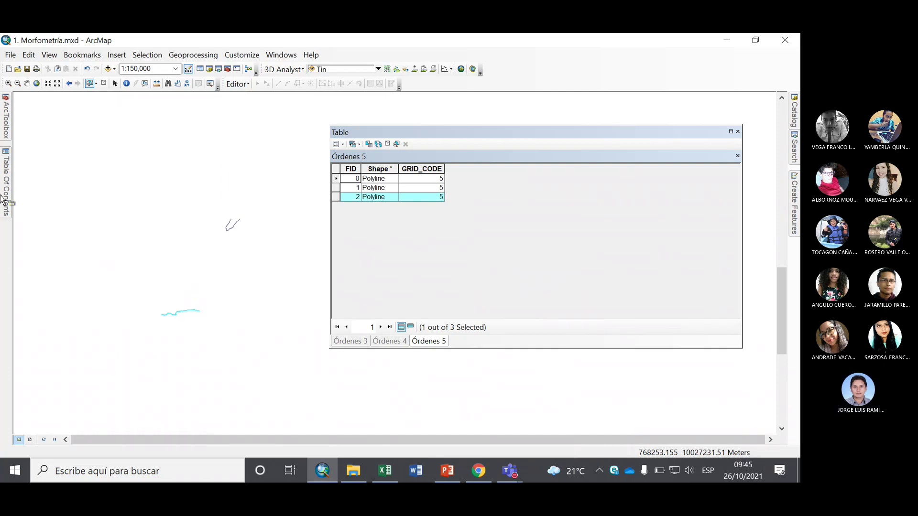
# Show the Órdenes unidos layer and examine which tributaries meet the selected order 5 stream.
pyautogui.moveTo(5, 196)
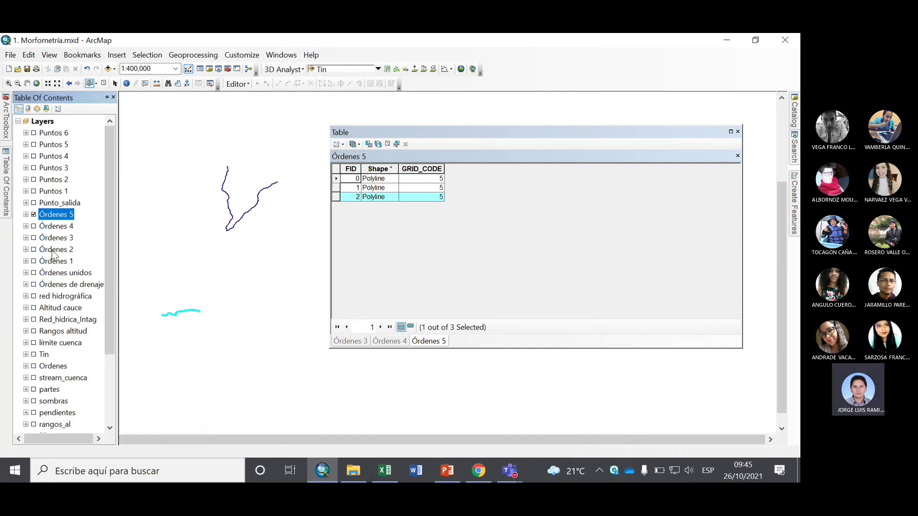
pyautogui.click(33, 273)
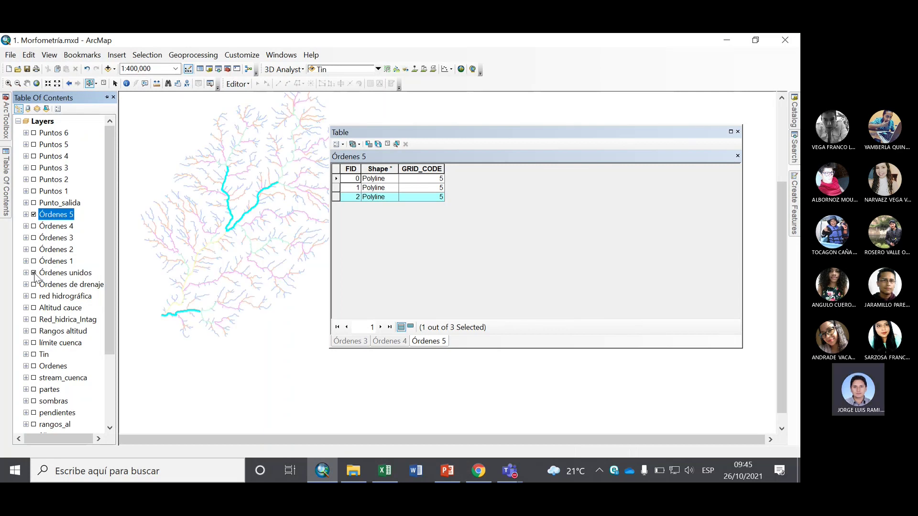
pyautogui.scroll(4, 205, 328)
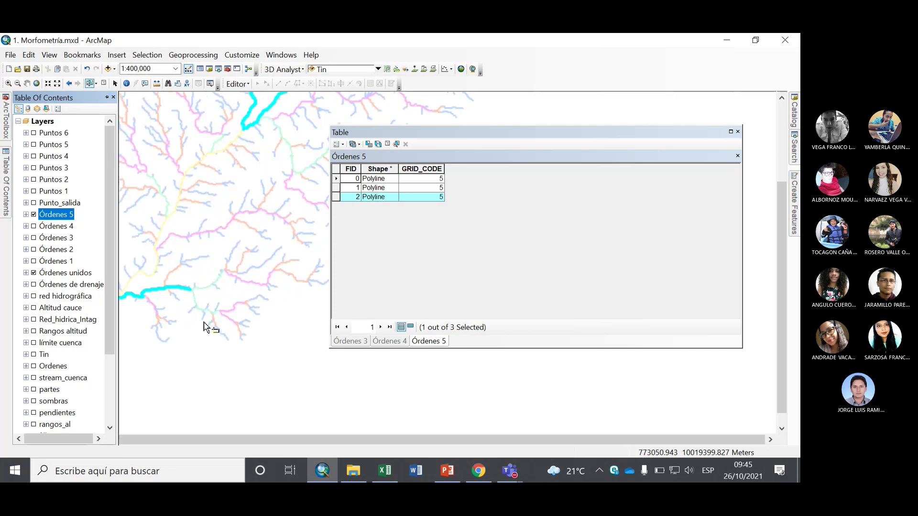
pyautogui.moveTo(181, 334); pyautogui.dragTo(231, 328)
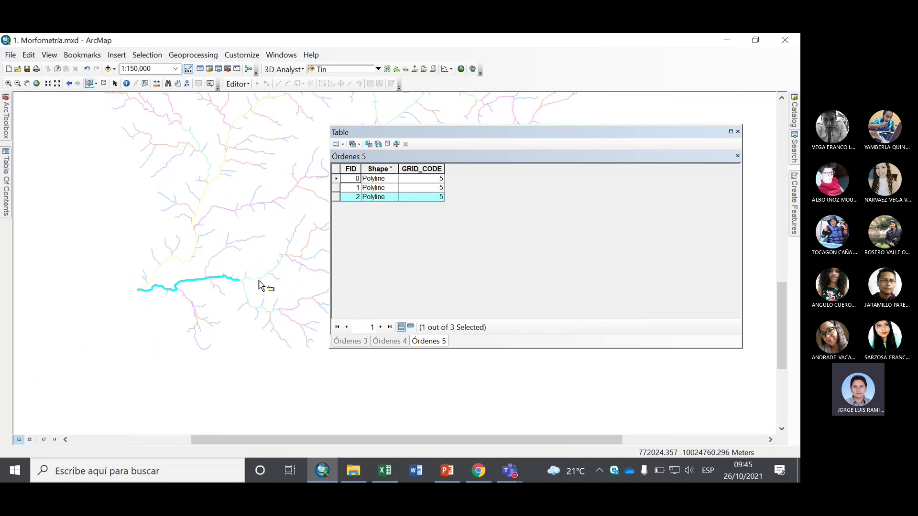
pyautogui.scroll(1, 223, 289)
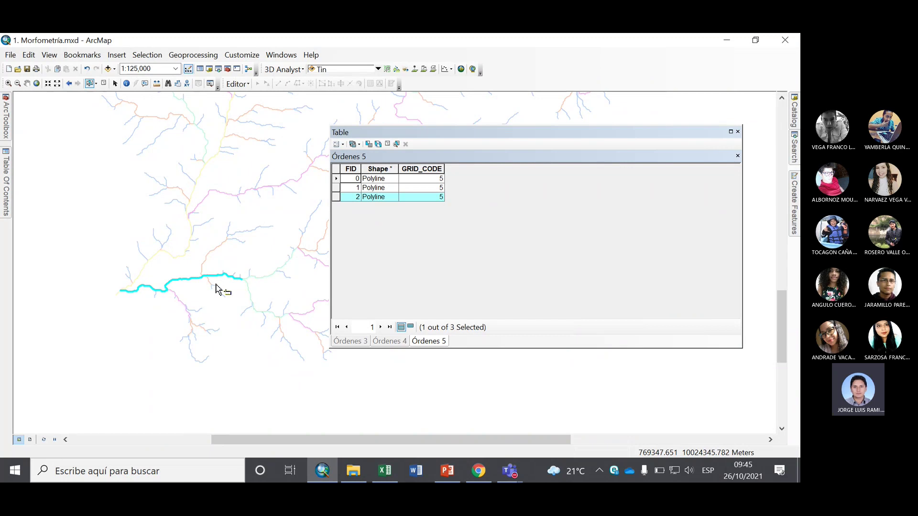
pyautogui.scroll(3, 176, 304)
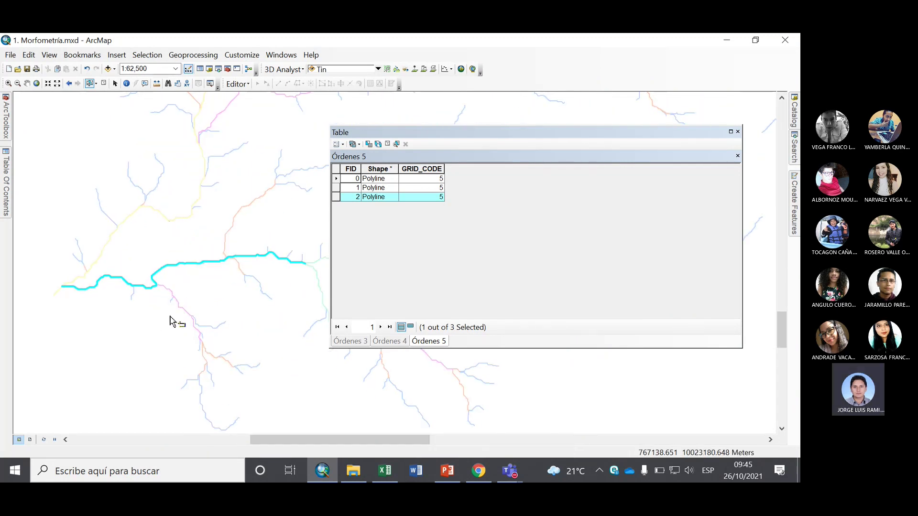
# Show the Órdenes 4 layer to check where it joins the selected order 5 stream, and hide it again.
pyautogui.moveTo(7, 181)
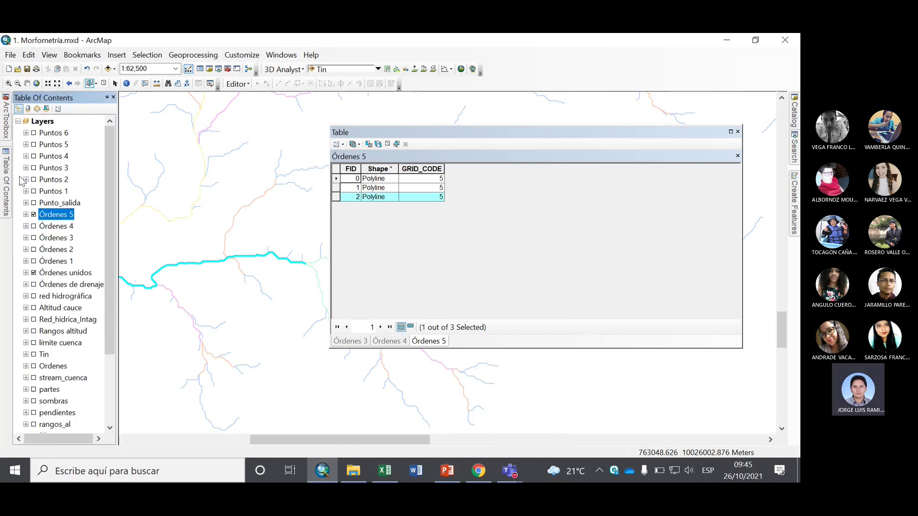
pyautogui.click(34, 226)
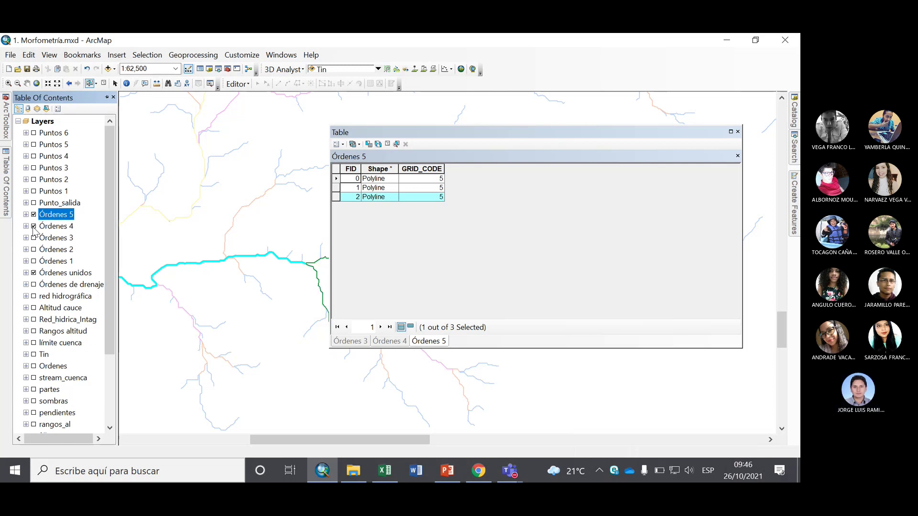
pyautogui.click(34, 227)
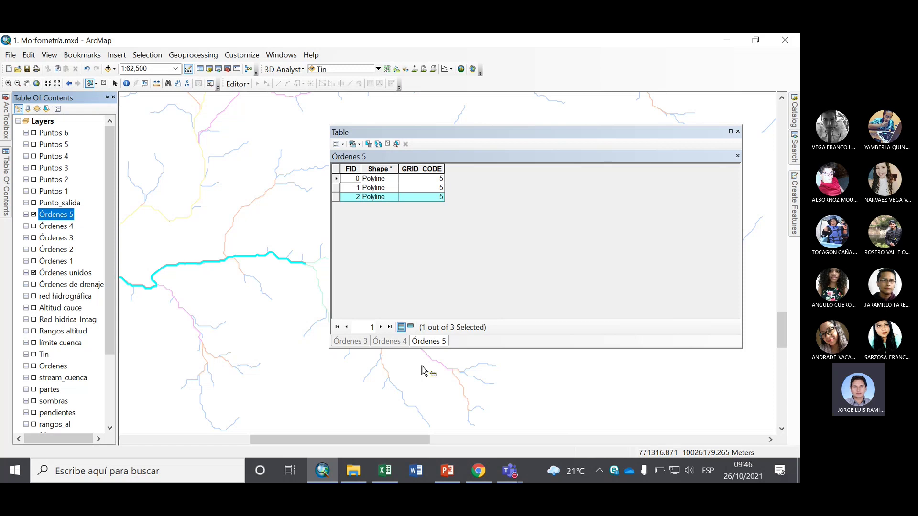
# Switch to the Excel workbook and enter 5 as the N° cauces of order 5 in G70 and 1 for order 6 in G71.
pyautogui.click(385, 471)
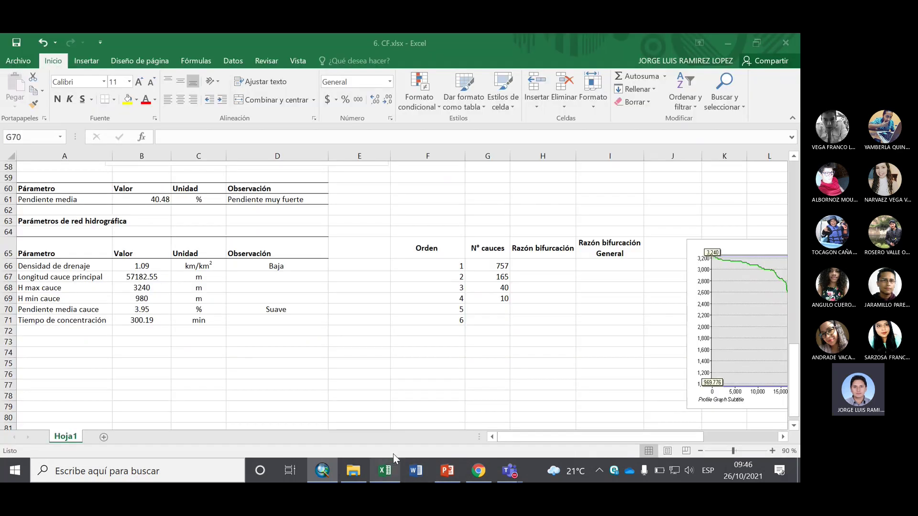
pyautogui.write('5')
pyautogui.click(485, 320)
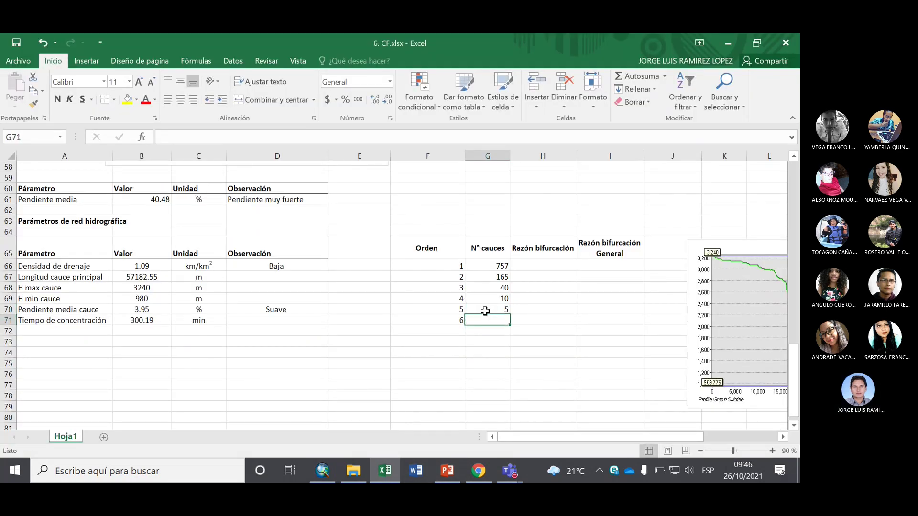
pyautogui.write('1')
pyautogui.click(489, 352)
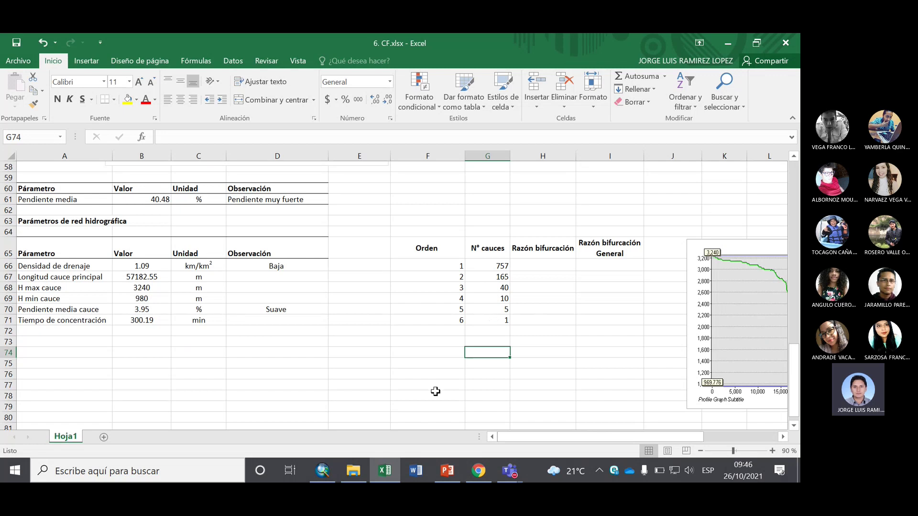
# Correct the N° cauces of order 5 in G70 to 3.
pyautogui.click(398, 469)
pyautogui.click(397, 469)
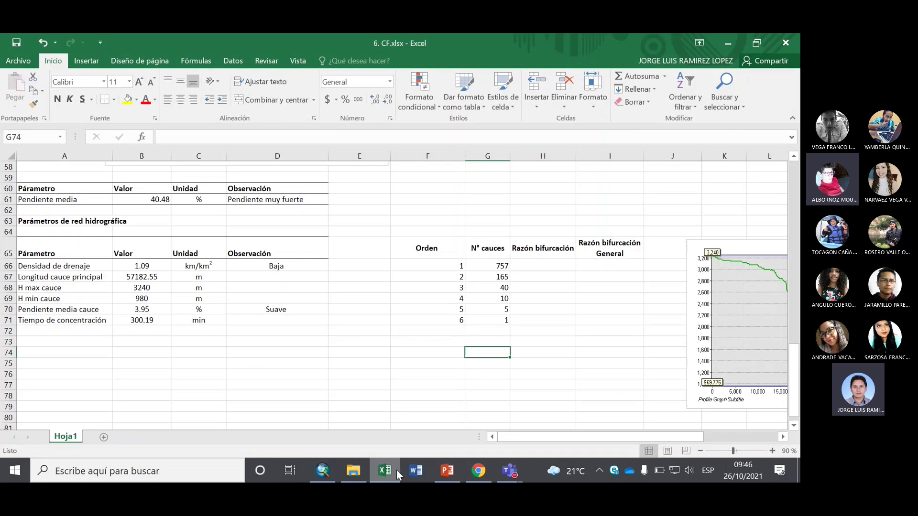
pyautogui.click(497, 308)
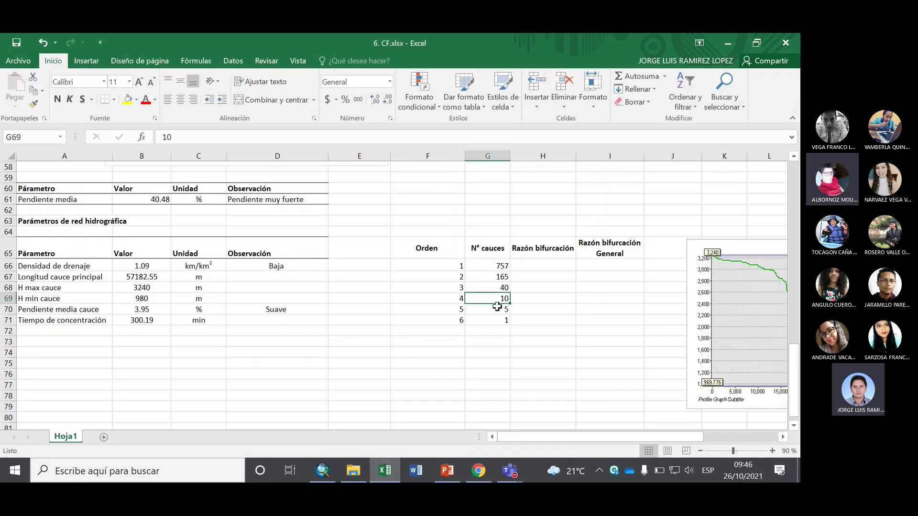
pyautogui.write('3')
pyautogui.press('Return')
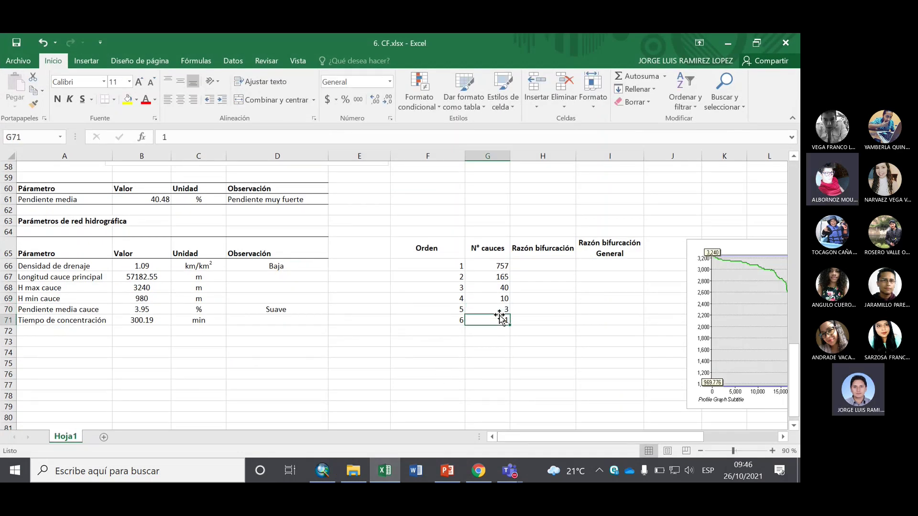
pyautogui.click(546, 343)
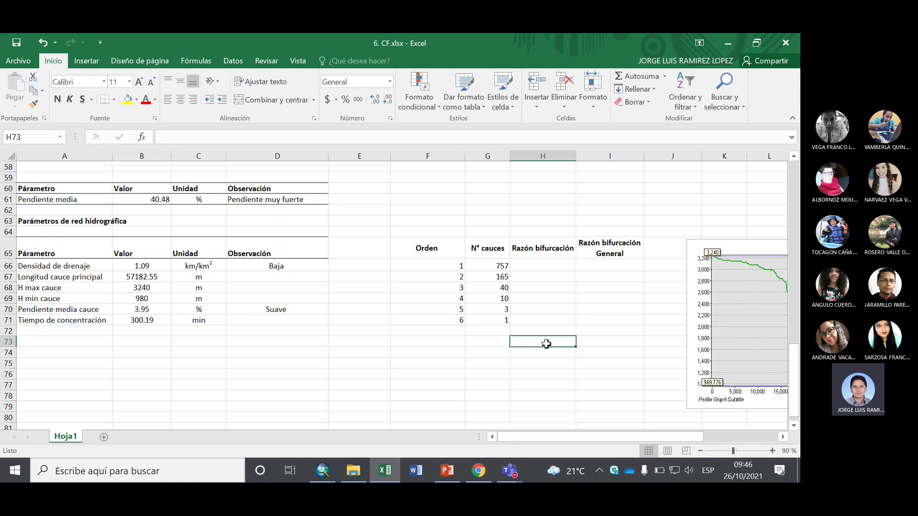
# Check the Razón de bifurcación (Rb) formula on the PowerPoint slide and return to the Excel workbook.
pyautogui.click(544, 266)
pyautogui.click(460, 469)
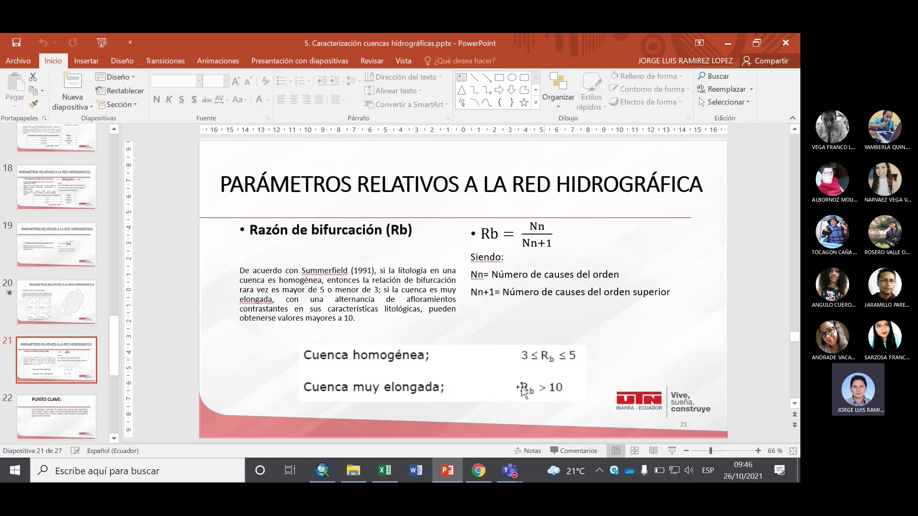
pyautogui.click(384, 471)
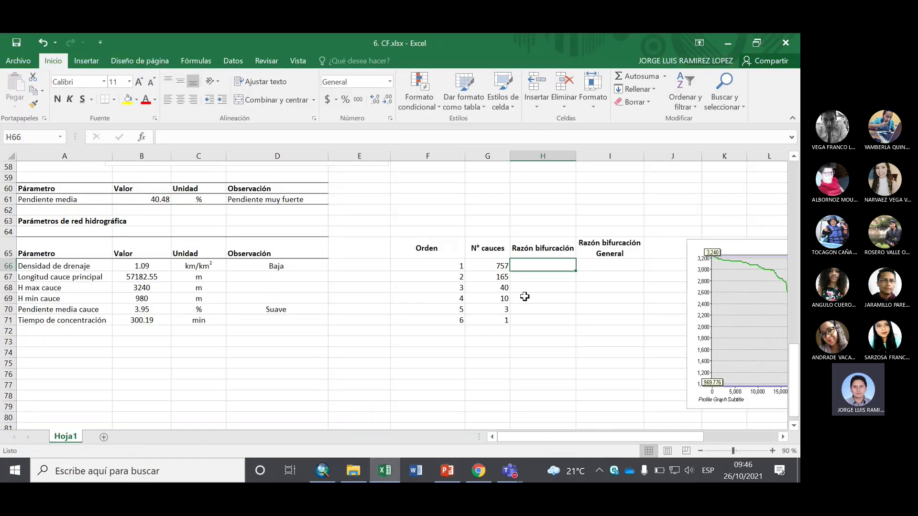
# Enter =G66/G67 as the Razón bifurcación of order 1 in H66 and fill the formula down to H70.
pyautogui.write('=')
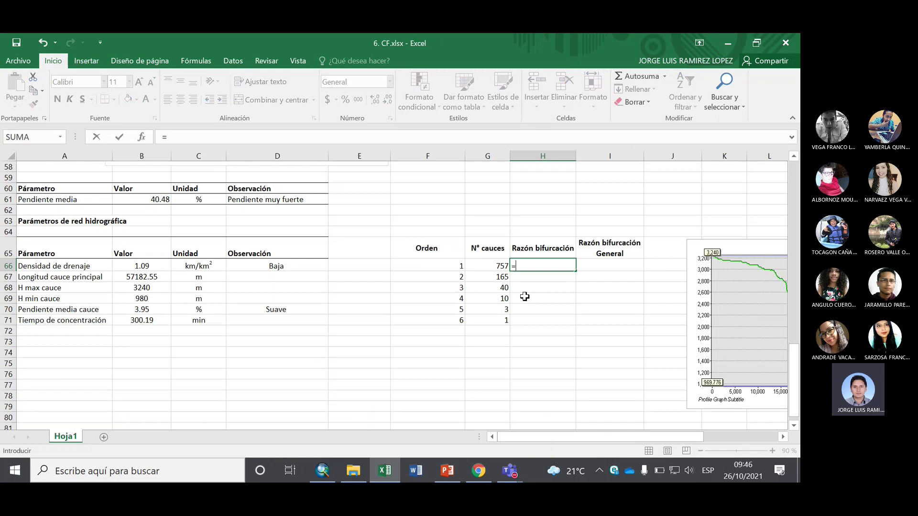
pyautogui.click(495, 265)
pyautogui.write('7')
pyautogui.press('BackSpace')
pyautogui.write('/')
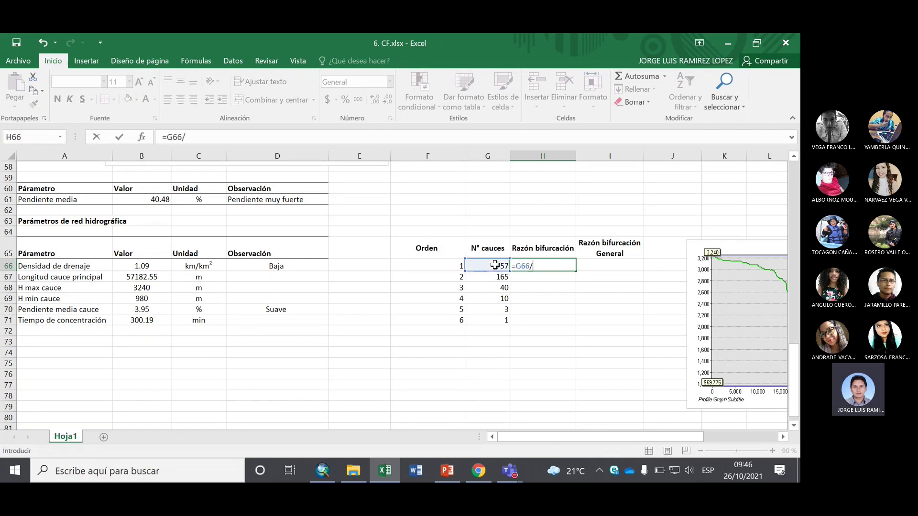
pyautogui.click(486, 277)
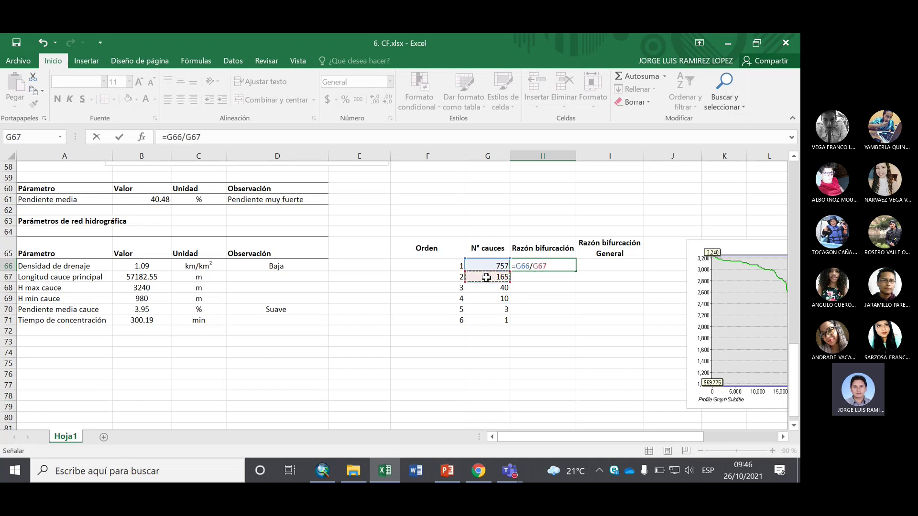
pyautogui.press('Return')
pyautogui.click(541, 266)
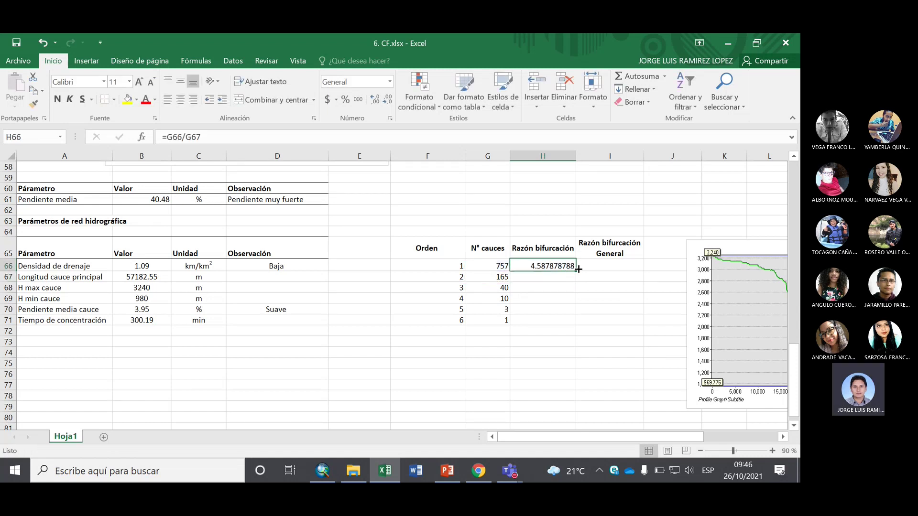
pyautogui.moveTo(576, 272); pyautogui.dragTo(571, 313)
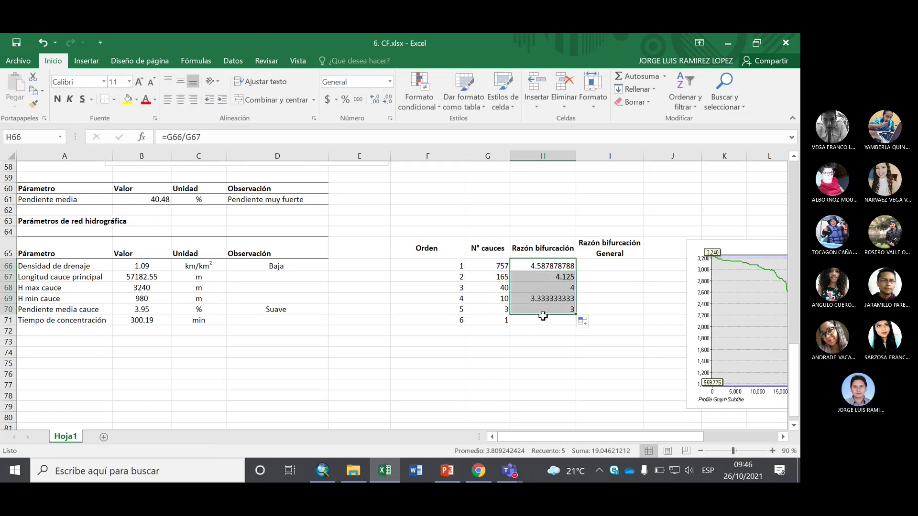
# Reduce the Razón bifurcación values in H66:H70 to two decimal places.
pyautogui.click(385, 101)
pyautogui.click(385, 101)
pyautogui.click(385, 101)
pyautogui.click(384, 102)
pyautogui.click(385, 101)
pyautogui.click(385, 101)
pyautogui.click(385, 100)
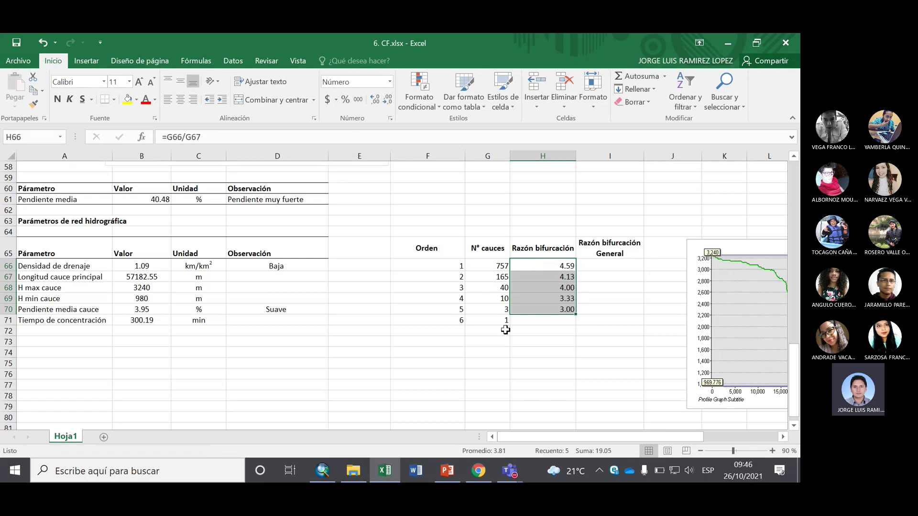
# Try to extend the Razón bifurcación formula from H70 to order 6 in H71, and clear that cell.
pyautogui.click(546, 333)
pyautogui.click(552, 323)
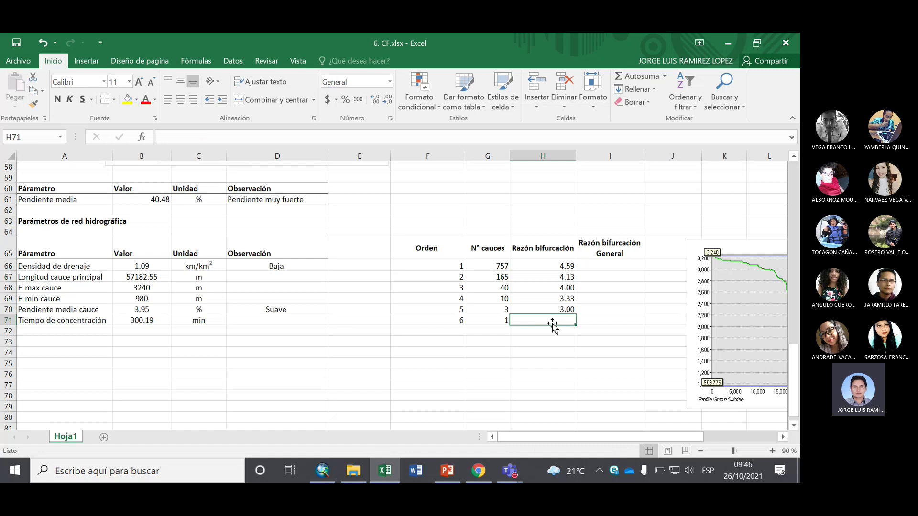
pyautogui.click(567, 311)
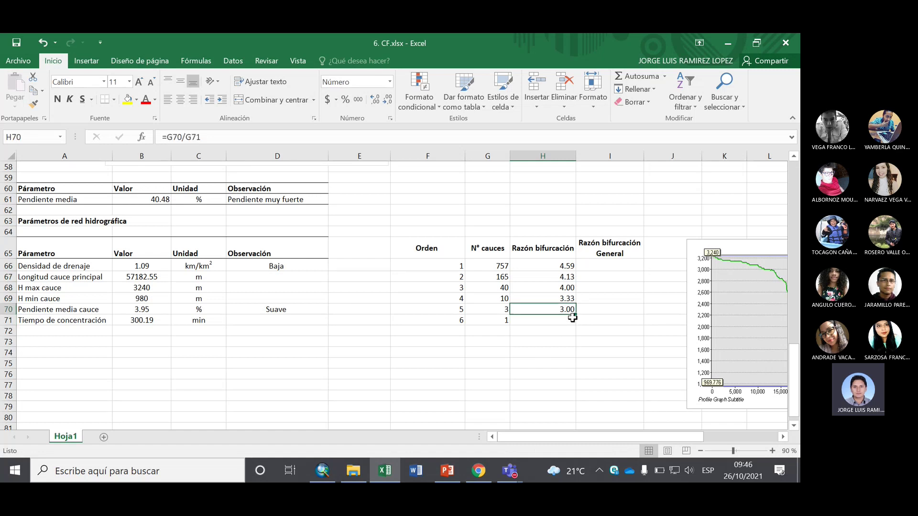
pyautogui.moveTo(577, 314); pyautogui.dragTo(577, 331)
pyautogui.click(561, 320)
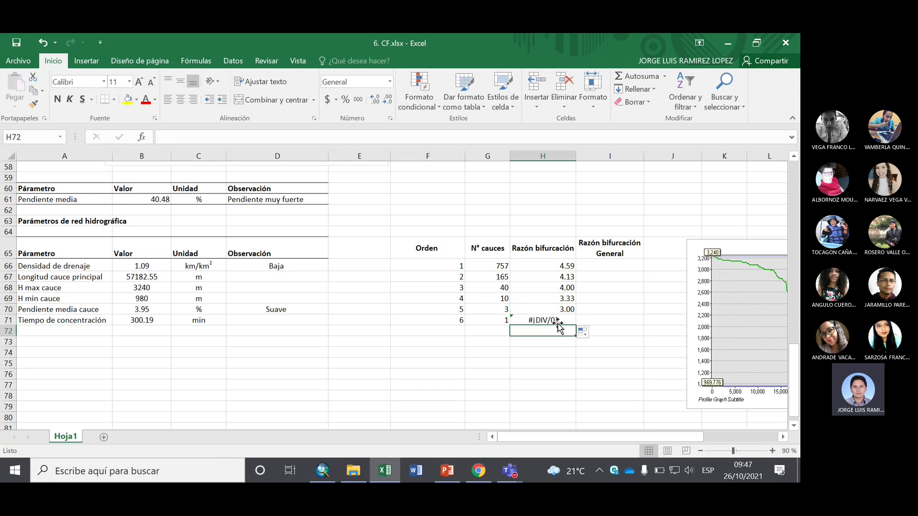
pyautogui.press('Delete')
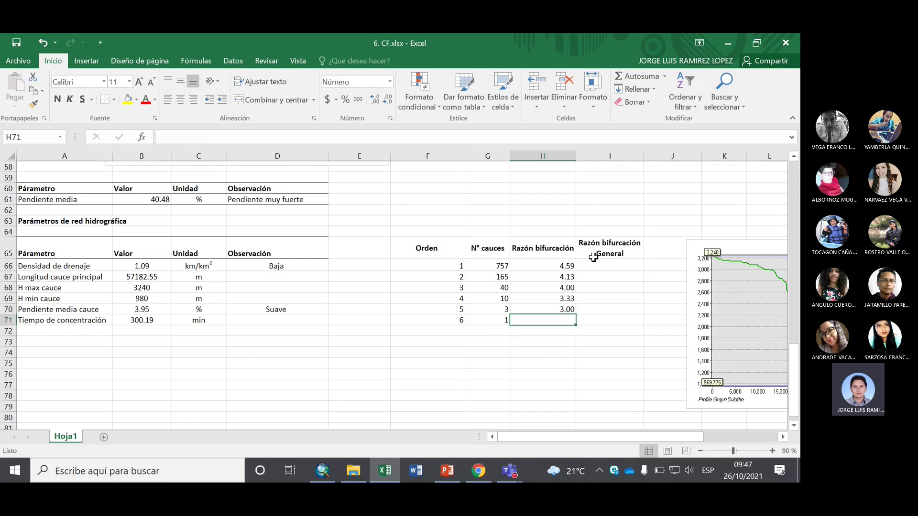
# Merge I66:I71 under Razón bifurcación General and enter the PROMEDIO of H66:H70 in it.
pyautogui.moveTo(602, 265); pyautogui.dragTo(610, 321)
pyautogui.click(276, 98)
pyautogui.doubleClick(603, 290)
pyautogui.write('=')
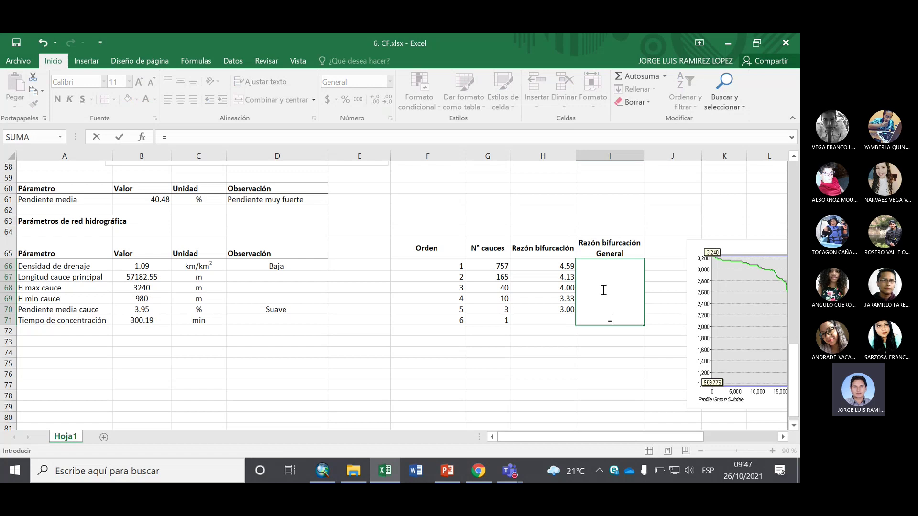
pyautogui.write('prom')
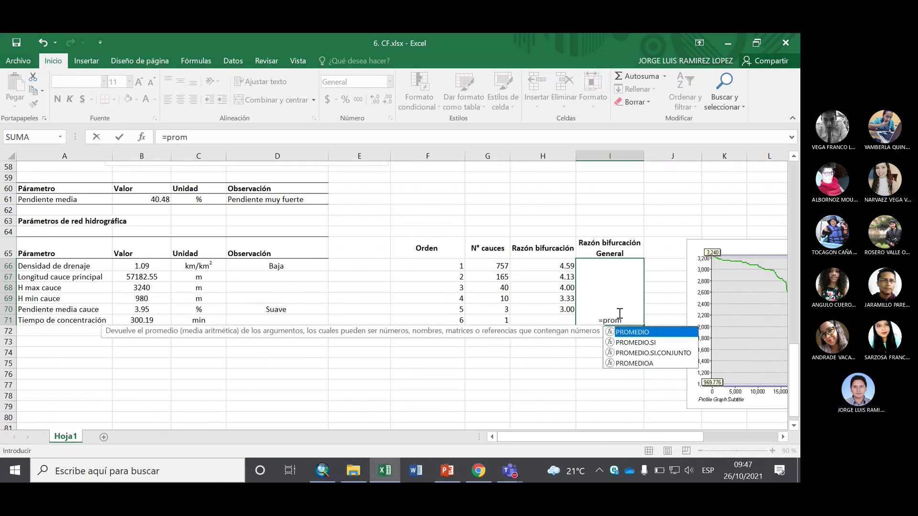
pyautogui.press('Tab')
pyautogui.moveTo(564, 265); pyautogui.dragTo(568, 316)
pyautogui.press('Return')
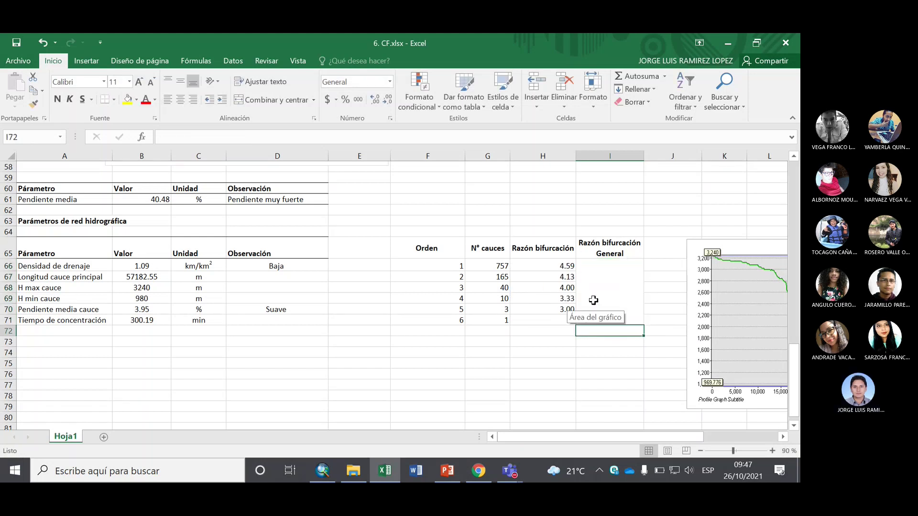
# Centre the general bifurcation ratio vertically in the merged cell I66:I71.
pyautogui.press('Up')
pyautogui.click(180, 81)
pyautogui.click(552, 364)
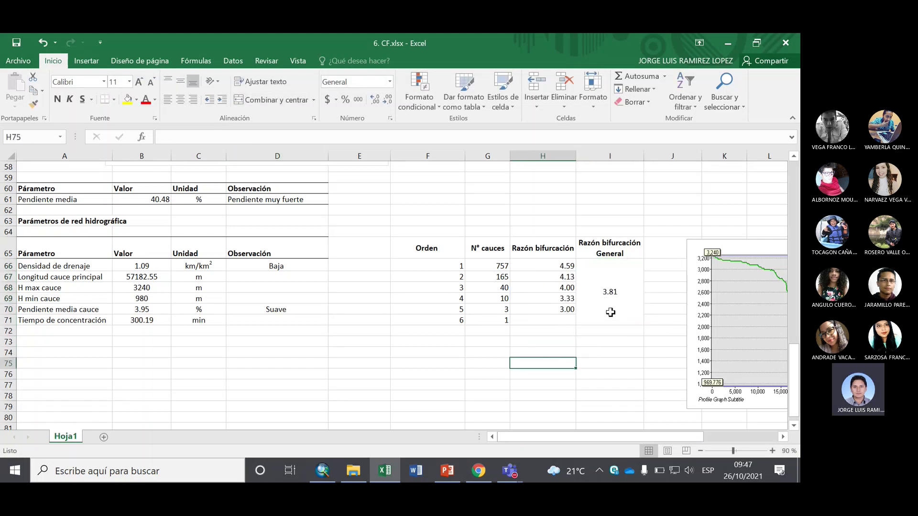
# Add bottom borders to rows 64, 65 and 71 of the stream order table, across columns F to I.
pyautogui.moveTo(426, 248); pyautogui.dragTo(611, 249)
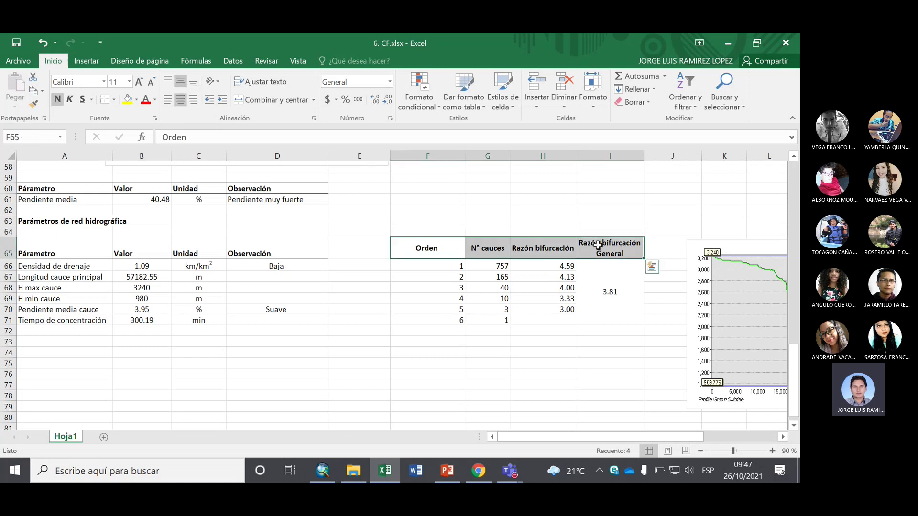
pyautogui.moveTo(441, 229); pyautogui.dragTo(612, 248)
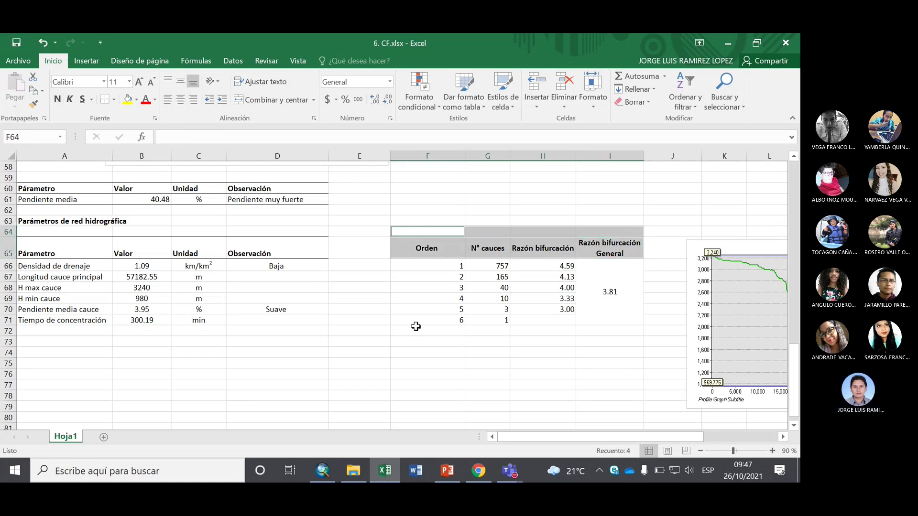
pyautogui.moveTo(425, 323); pyautogui.dragTo(609, 324)
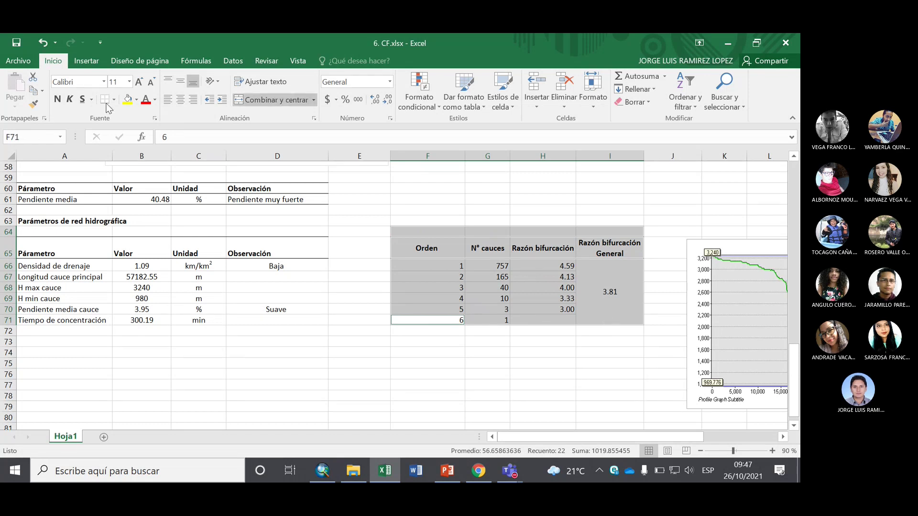
pyautogui.click(511, 361)
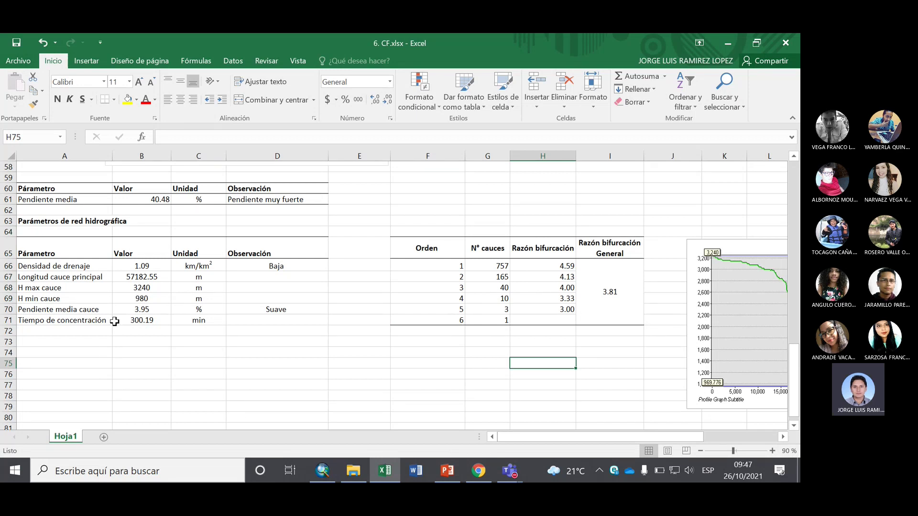
# Add the parameter "Razón de bifurcación" in A72 with the value 3.81 in B72.
pyautogui.click(74, 330)
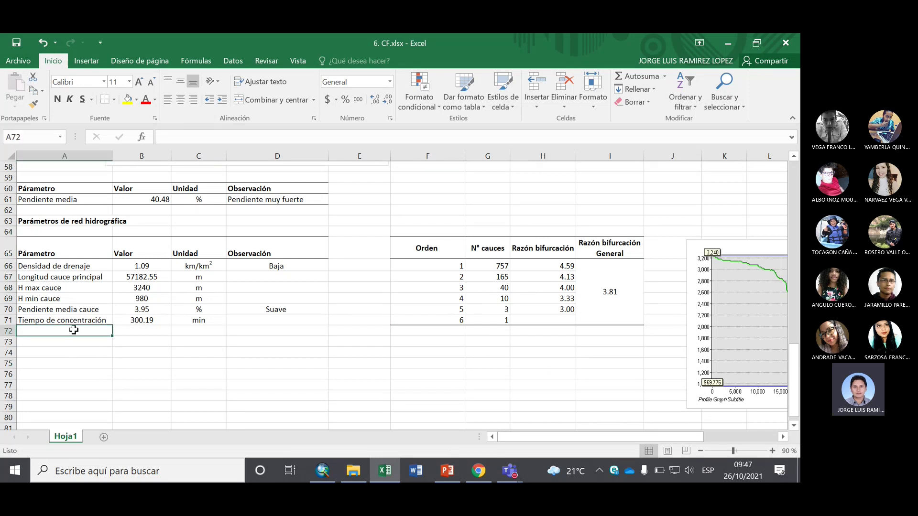
pyautogui.write('Razó')
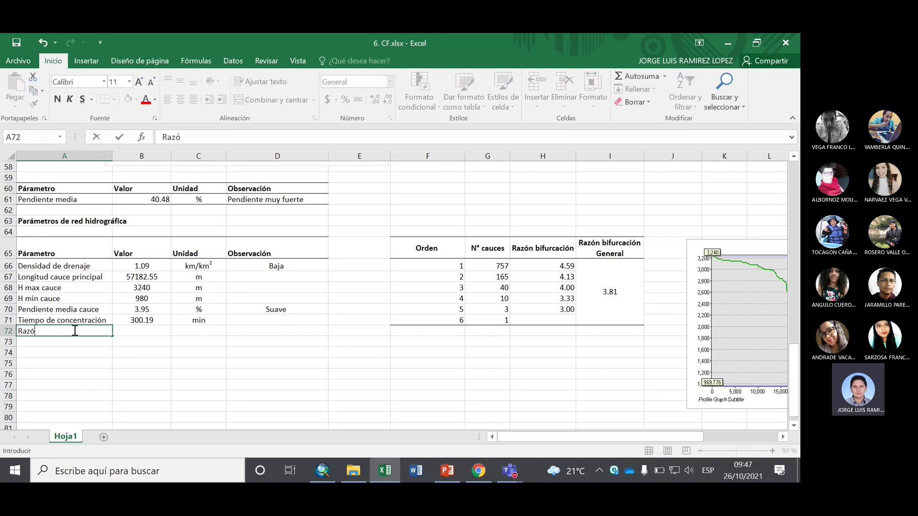
pyautogui.write('n de bifurcación')
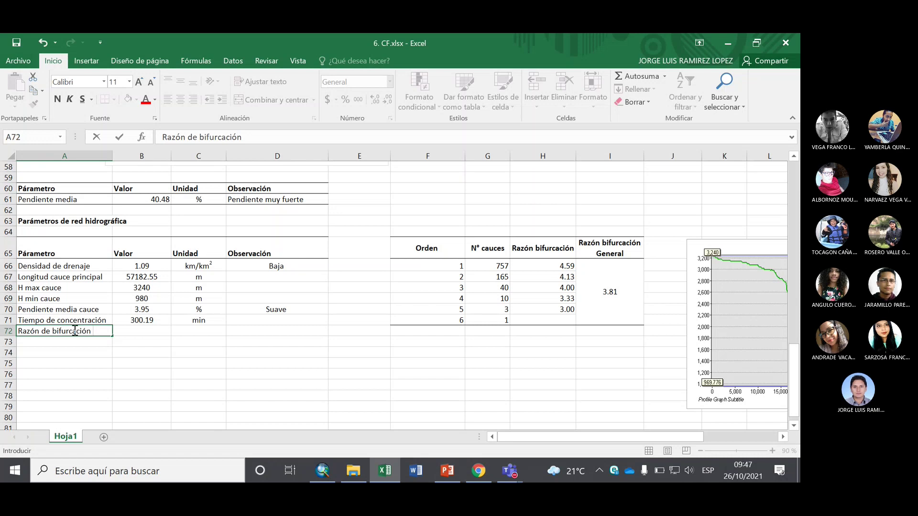
pyautogui.click(126, 332)
pyautogui.write('3.81')
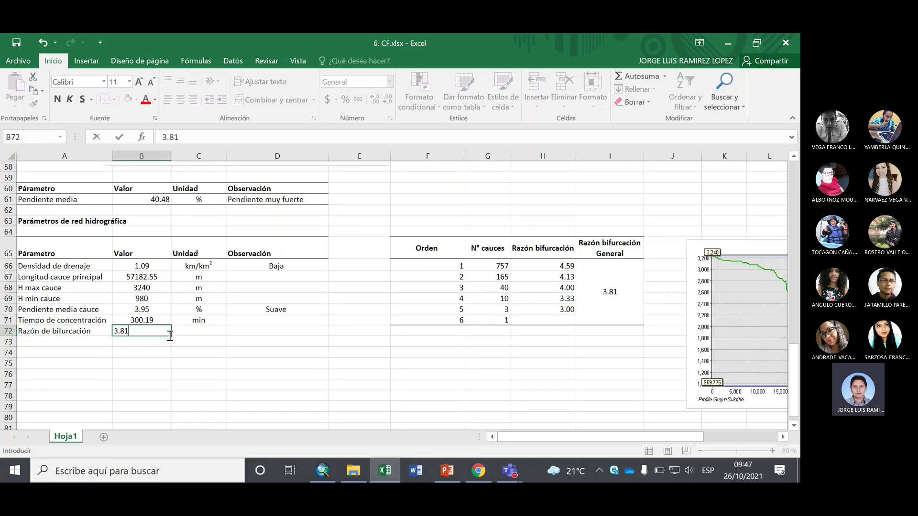
pyautogui.click(189, 369)
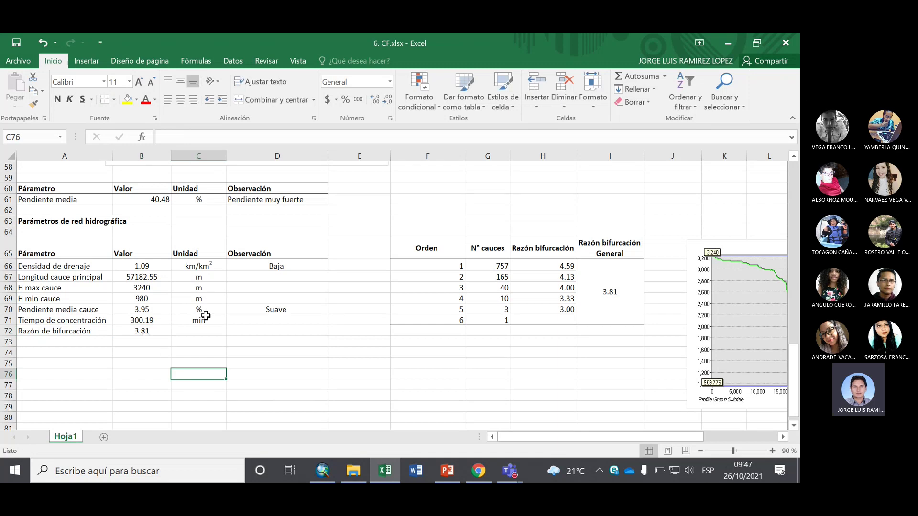
# Check the Rb ranges on the PowerPoint slide and enter "Cuenca homogénea" as the Observación in D72 of the Excel workbook.
pyautogui.click(206, 330)
pyautogui.click(258, 329)
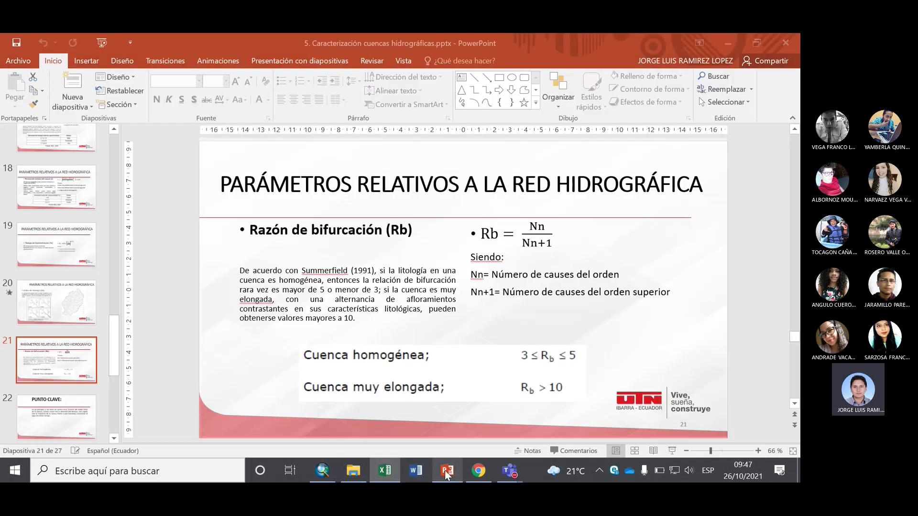
pyautogui.click(447, 470)
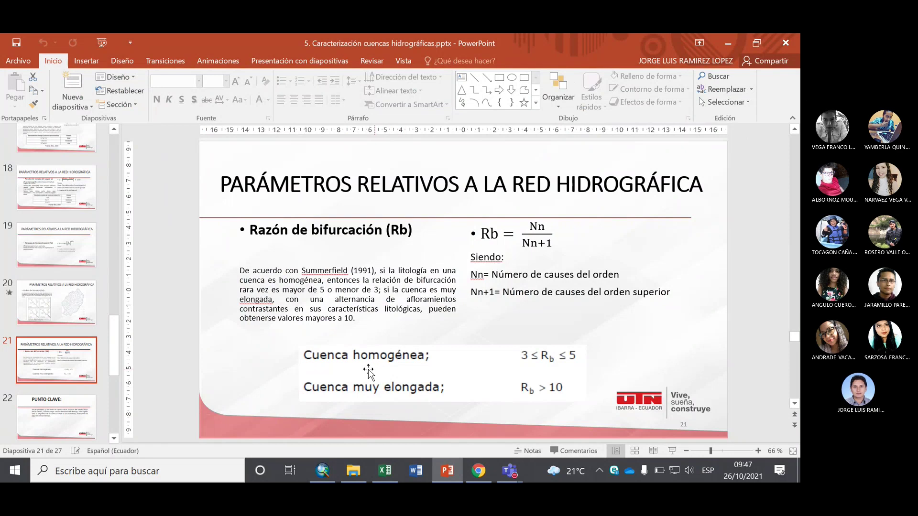
pyautogui.click(384, 470)
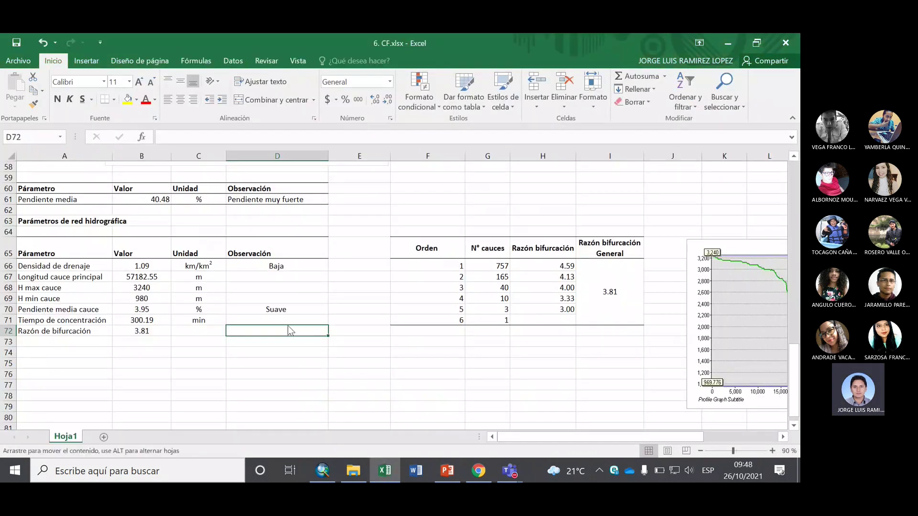
pyautogui.write('C')
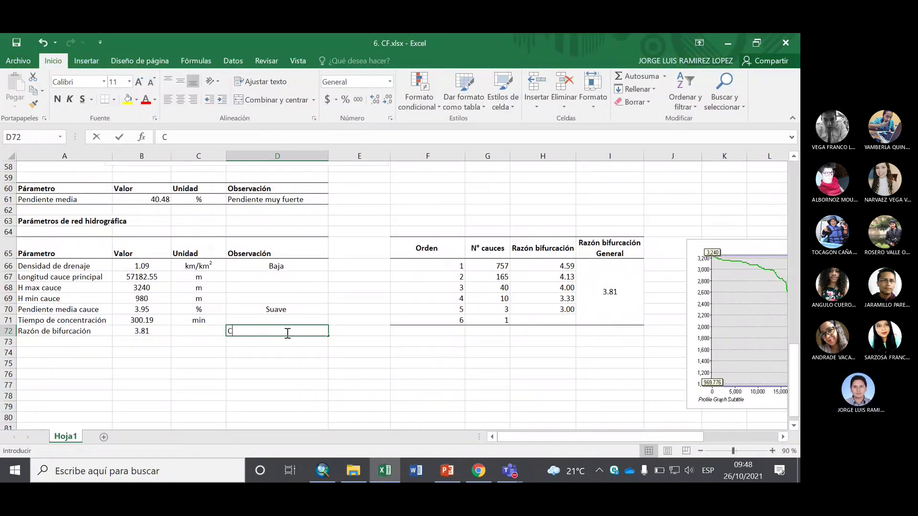
pyautogui.write('uenca h')
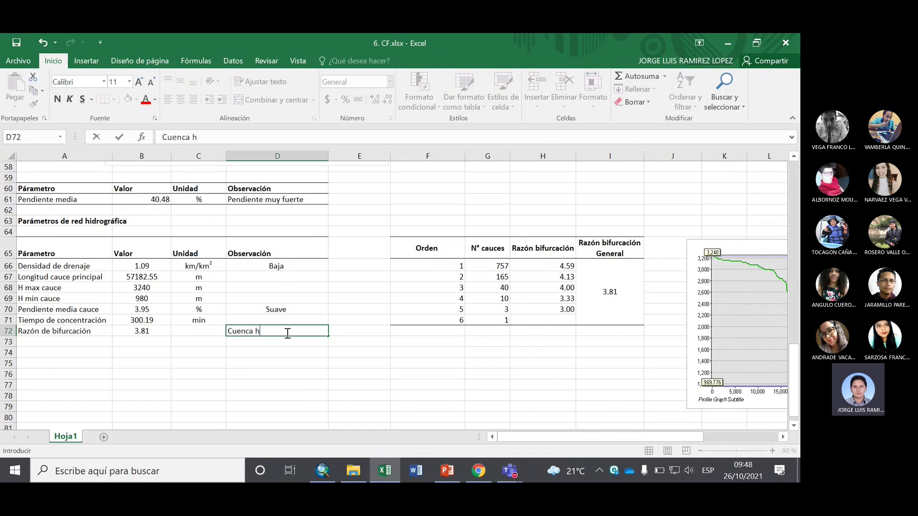
pyautogui.write('omogénea')
pyautogui.press('Return')
# Centre the observation in D72 horizontally and add a bottom border to A72:D72.
pyautogui.click(310, 332)
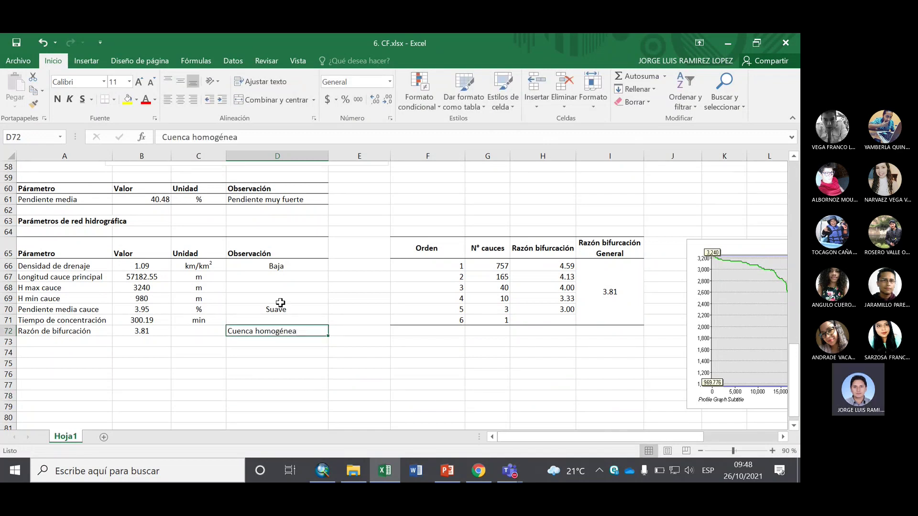
pyautogui.click(180, 100)
pyautogui.moveTo(38, 332); pyautogui.dragTo(253, 332)
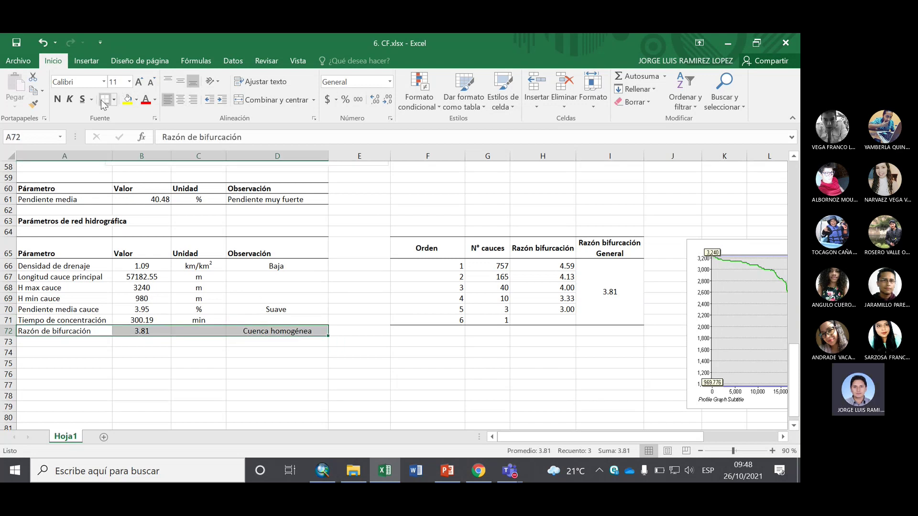
pyautogui.click(429, 408)
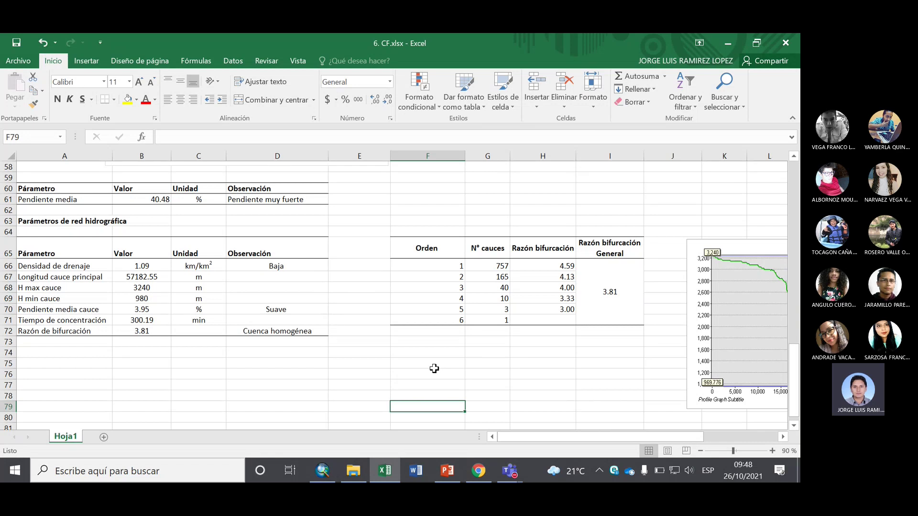
# Move the Perfil del cauce principal image slightly farther away from the stream order table.
pyautogui.moveTo(721, 252); pyautogui.dragTo(594, 245)
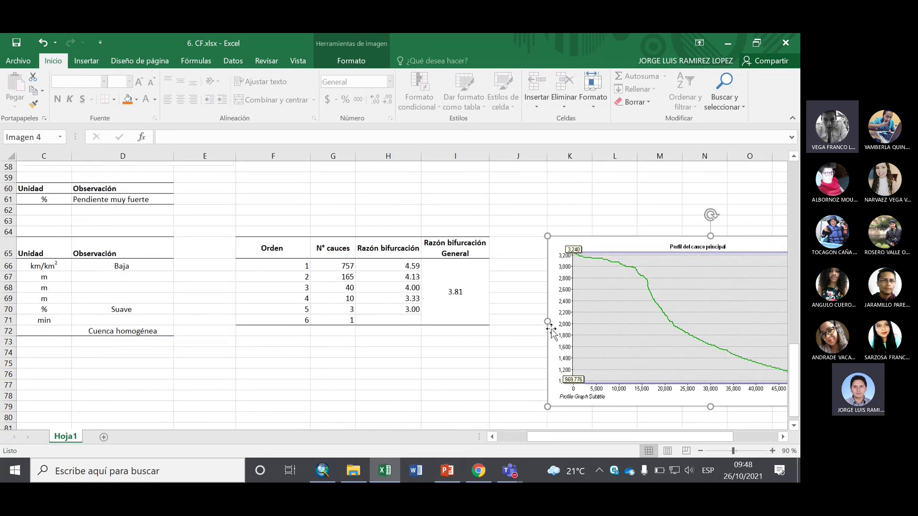
pyautogui.moveTo(608, 437); pyautogui.dragTo(556, 419)
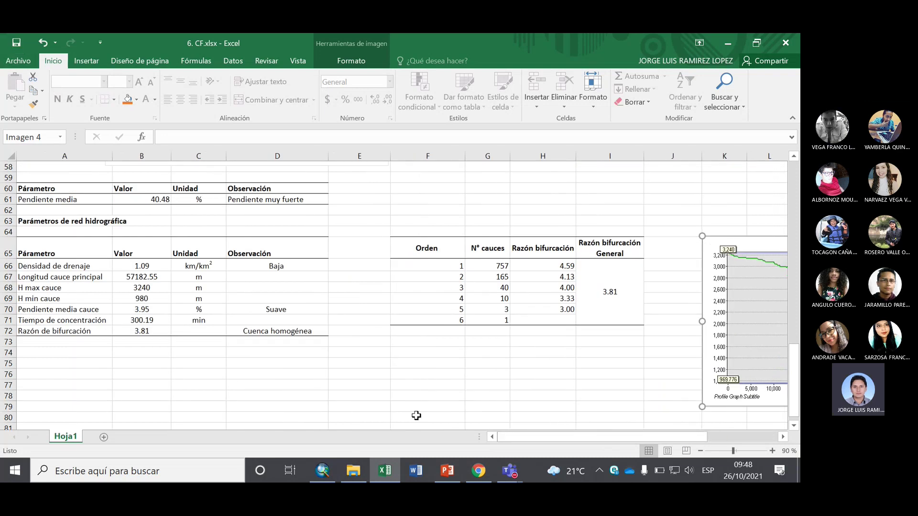
pyautogui.moveTo(513, 479)
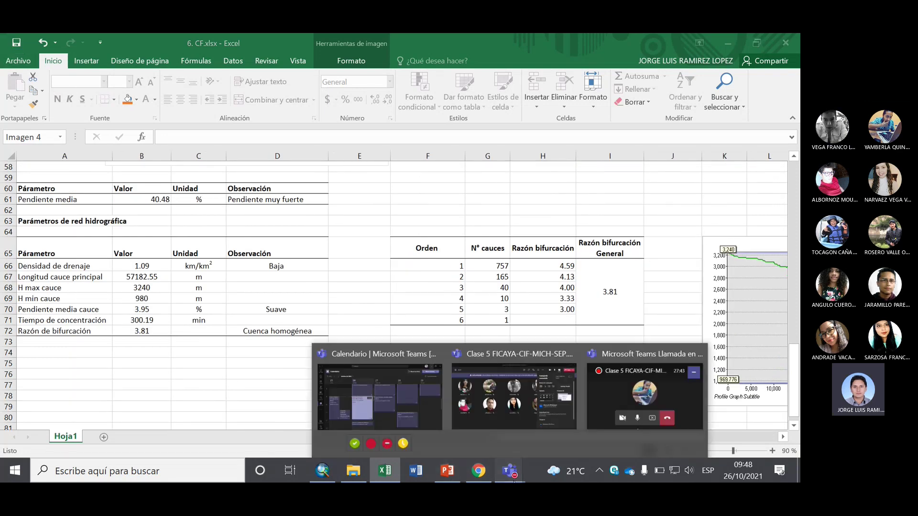
pyautogui.click(545, 419)
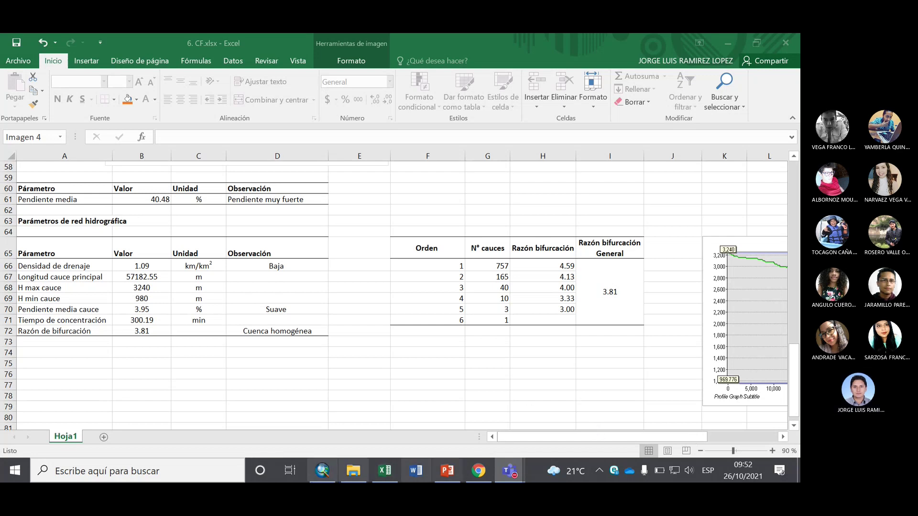
pyautogui.moveTo(322, 471)
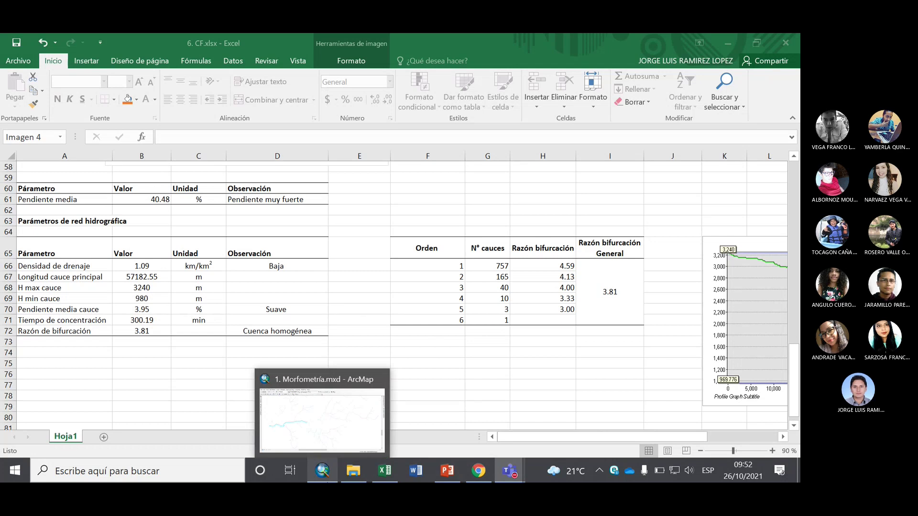
pyautogui.moveTo(524, 463)
pyautogui.moveTo(648, 452)
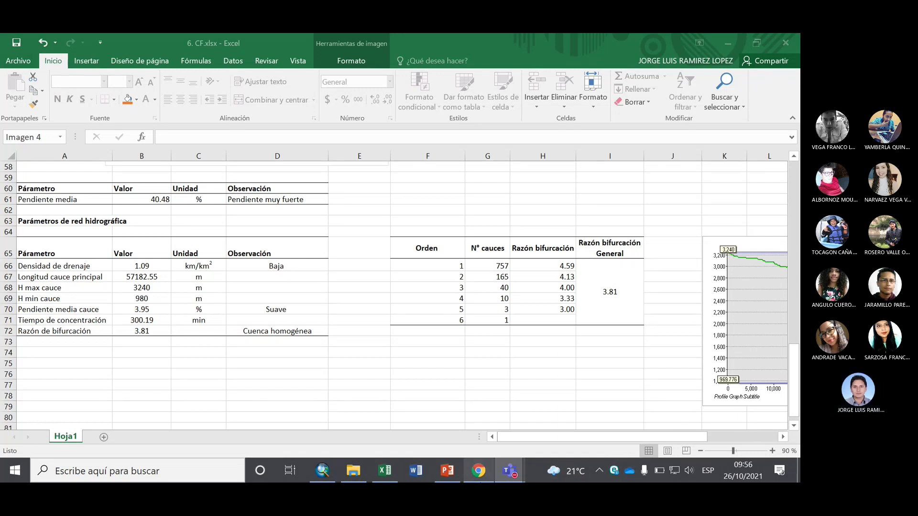
pyautogui.moveTo(478, 471)
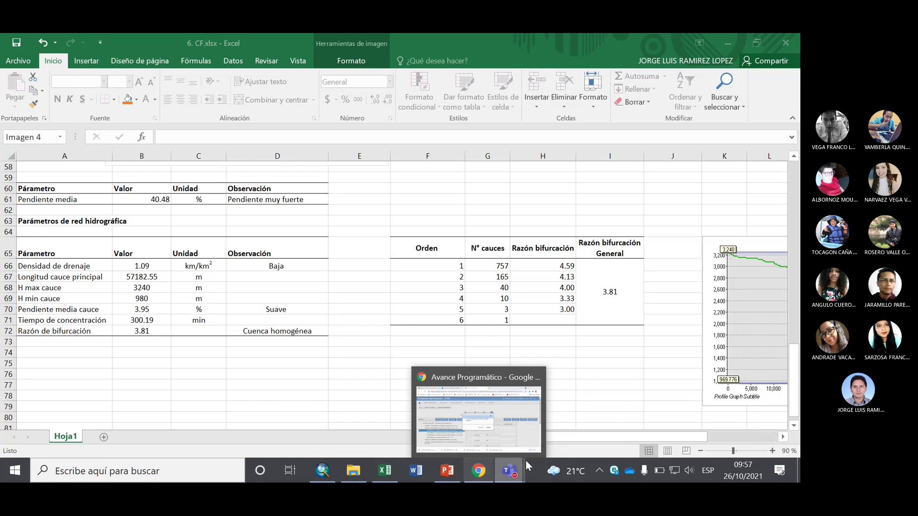
pyautogui.moveTo(516, 454)
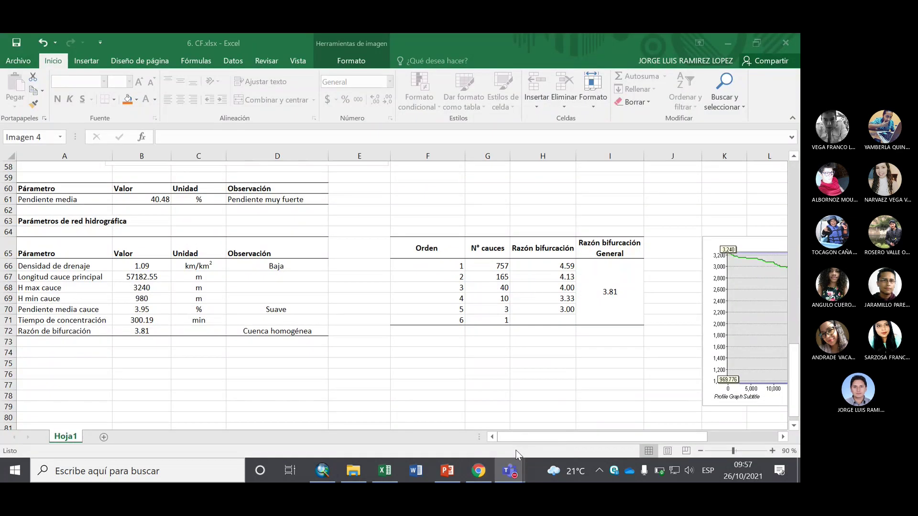